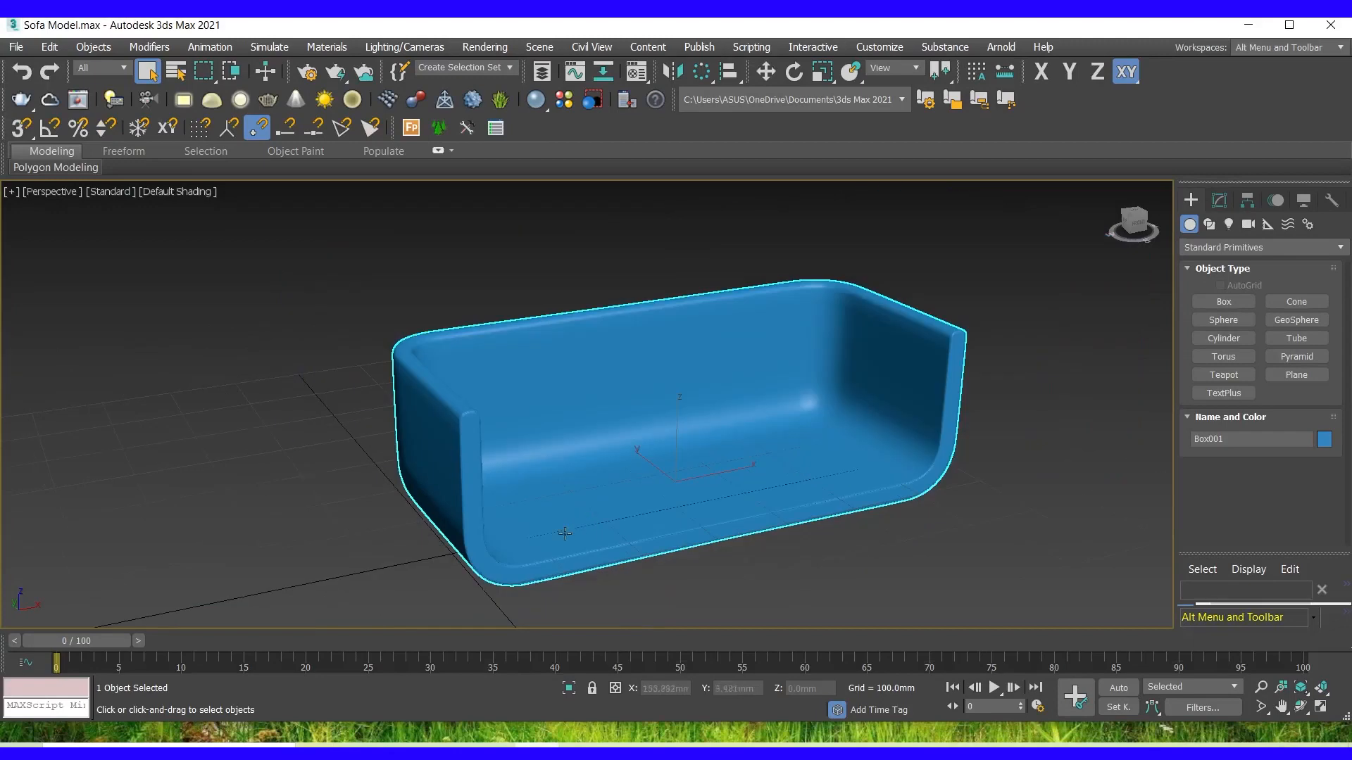
Draw a box over the sofa's footprint in the Top view, about 698 mm wide, 293 mm long and 68 mm high.
{"action": "scroll", "coordinate": [783, 462], "scroll_direction": "up", "scroll_amount": 6}
{"action": "scroll", "coordinate": [784, 463], "scroll_direction": "down", "scroll_amount": 4}
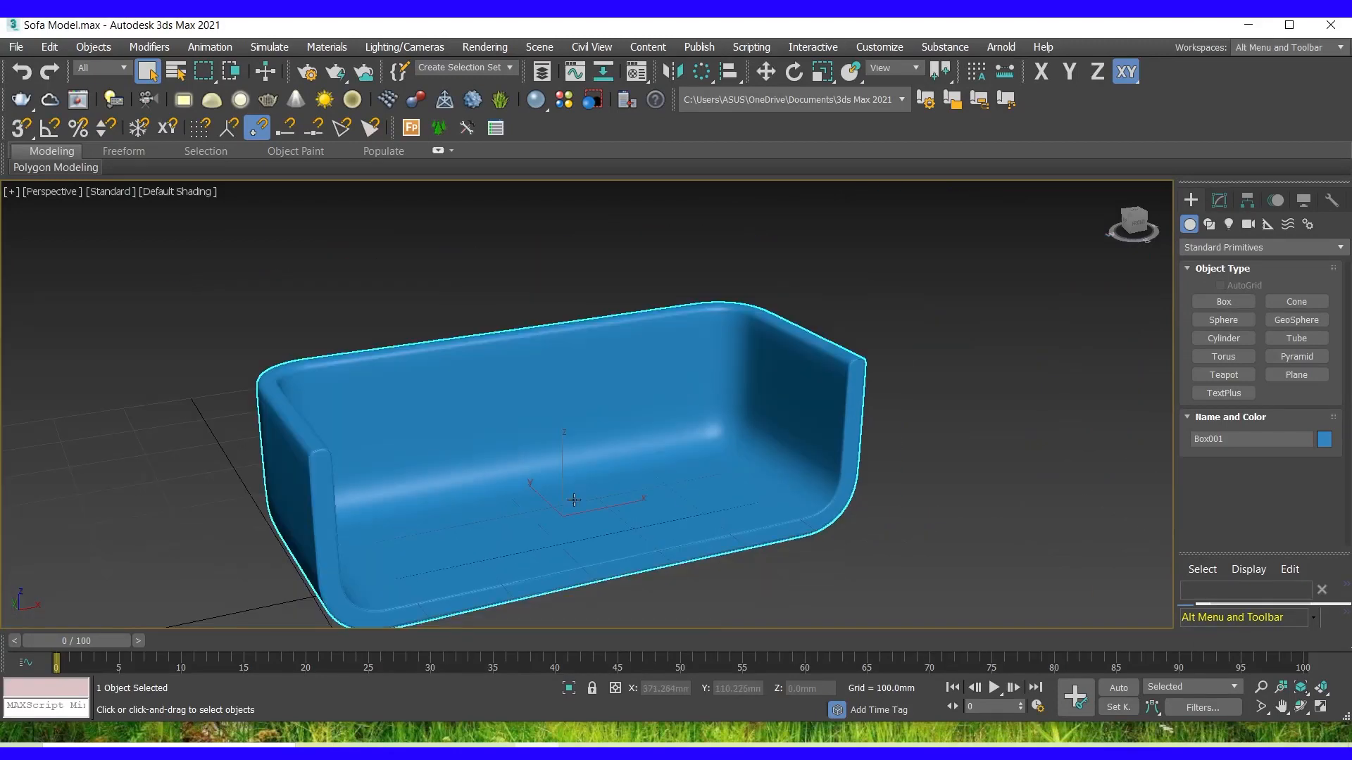
{"action": "key", "text": "alt+w"}
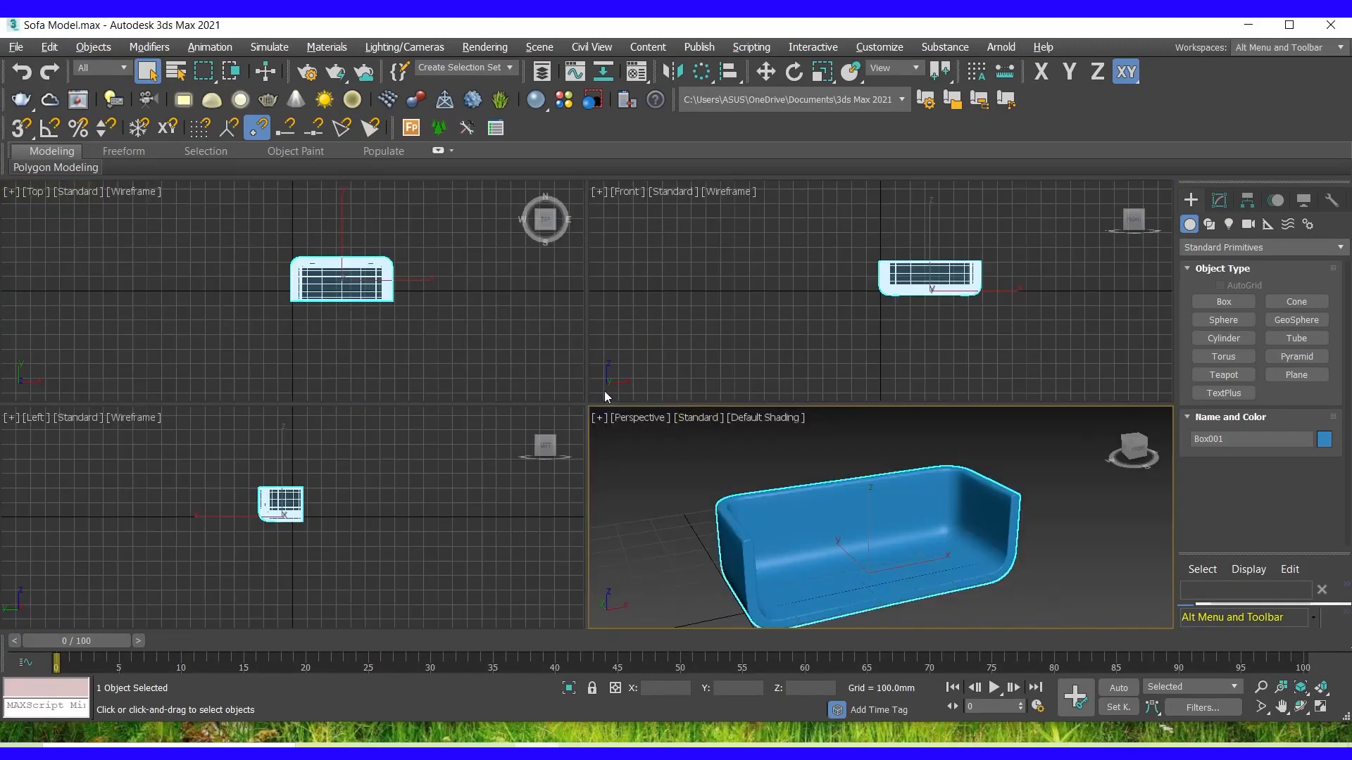
{"action": "right_click", "coordinate": [425, 312]}
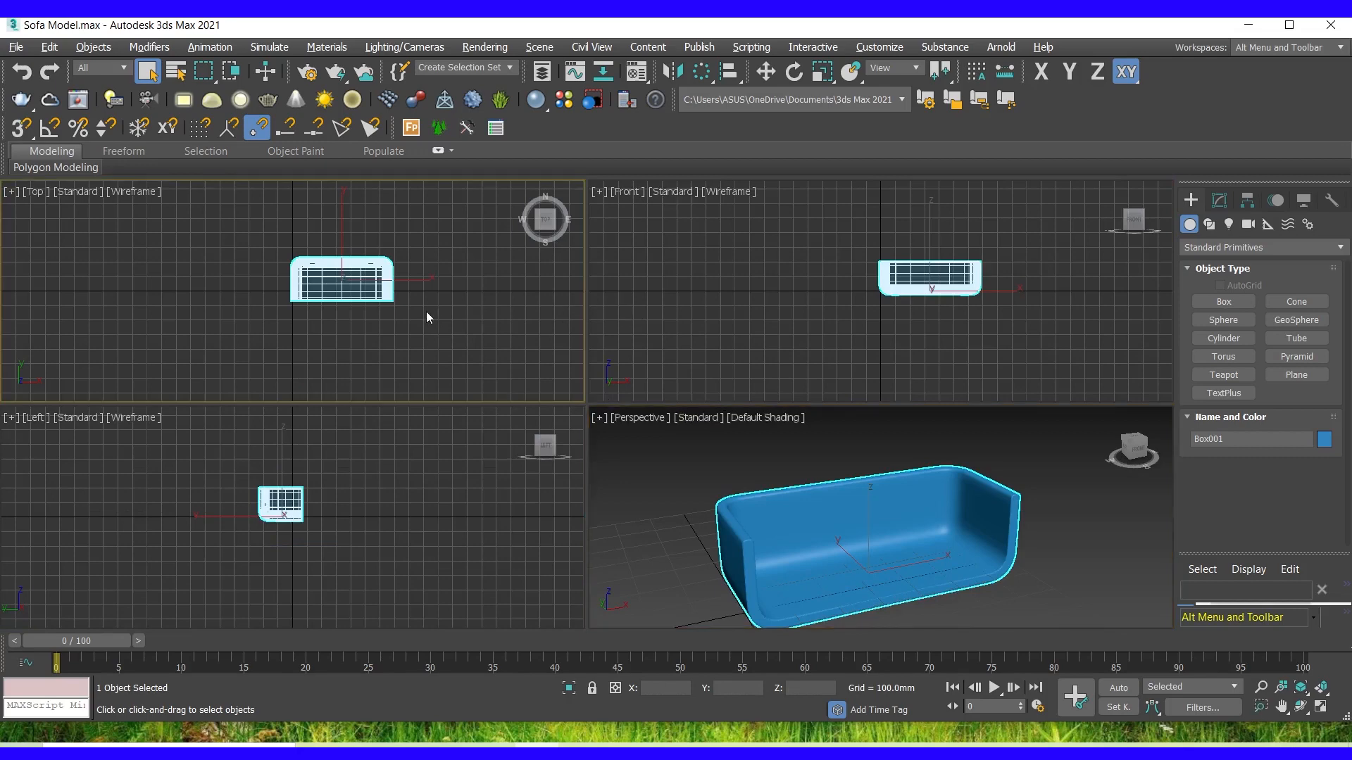
{"action": "key", "text": "alt+w"}
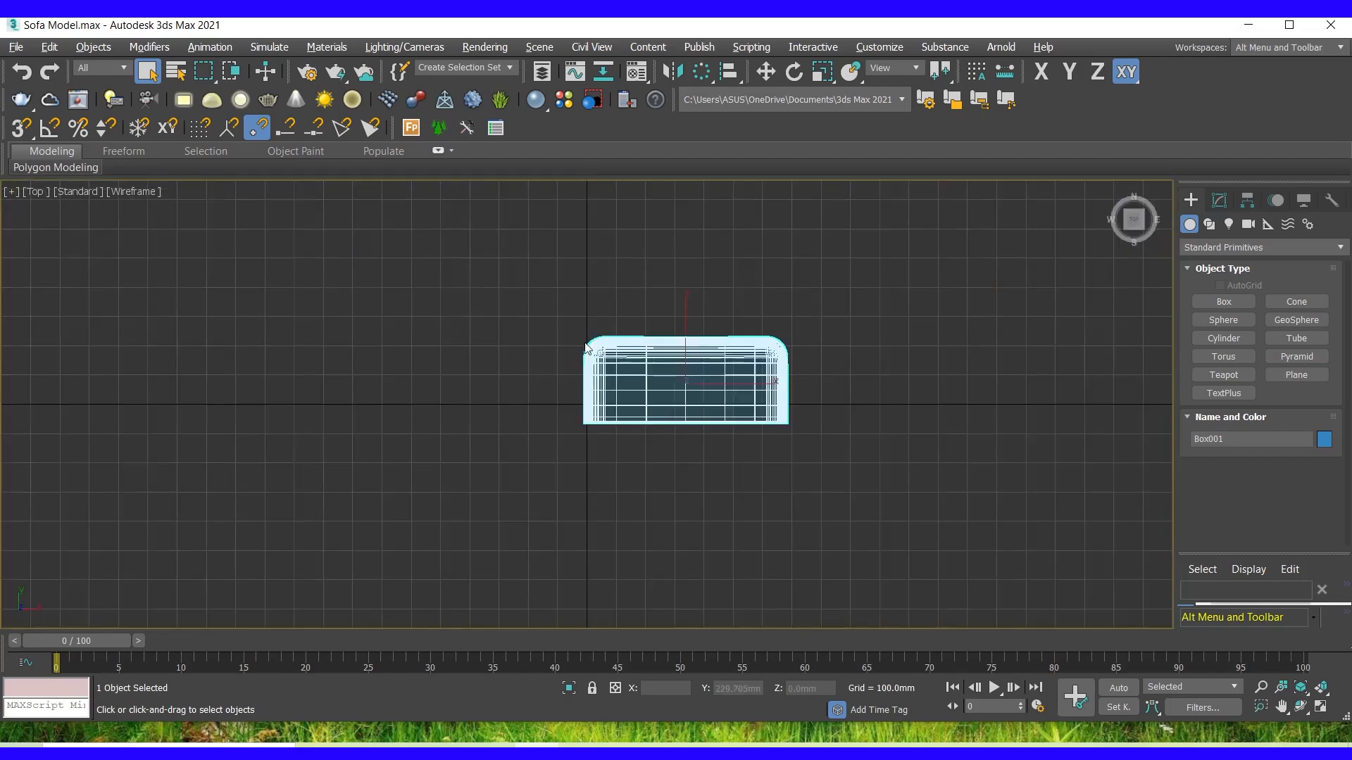
{"action": "left_click", "coordinate": [1225, 301]}
{"action": "scroll", "coordinate": [889, 365], "scroll_direction": "up", "scroll_amount": 4}
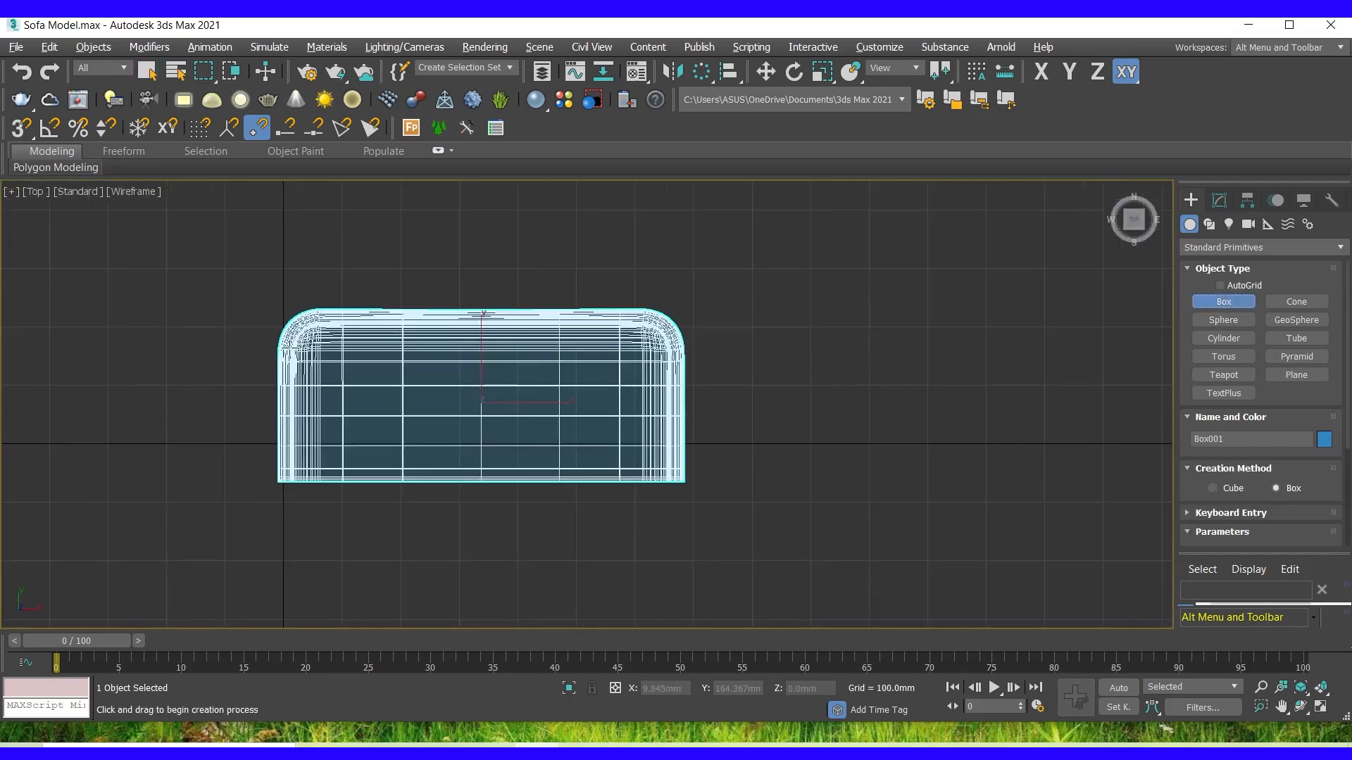
{"action": "scroll", "coordinate": [256, 316], "scroll_direction": "up", "scroll_amount": 2}
{"action": "left_click_drag", "start_coordinate": [266, 292], "coordinate": [845, 536]}
{"action": "left_click", "coordinate": [809, 477]}
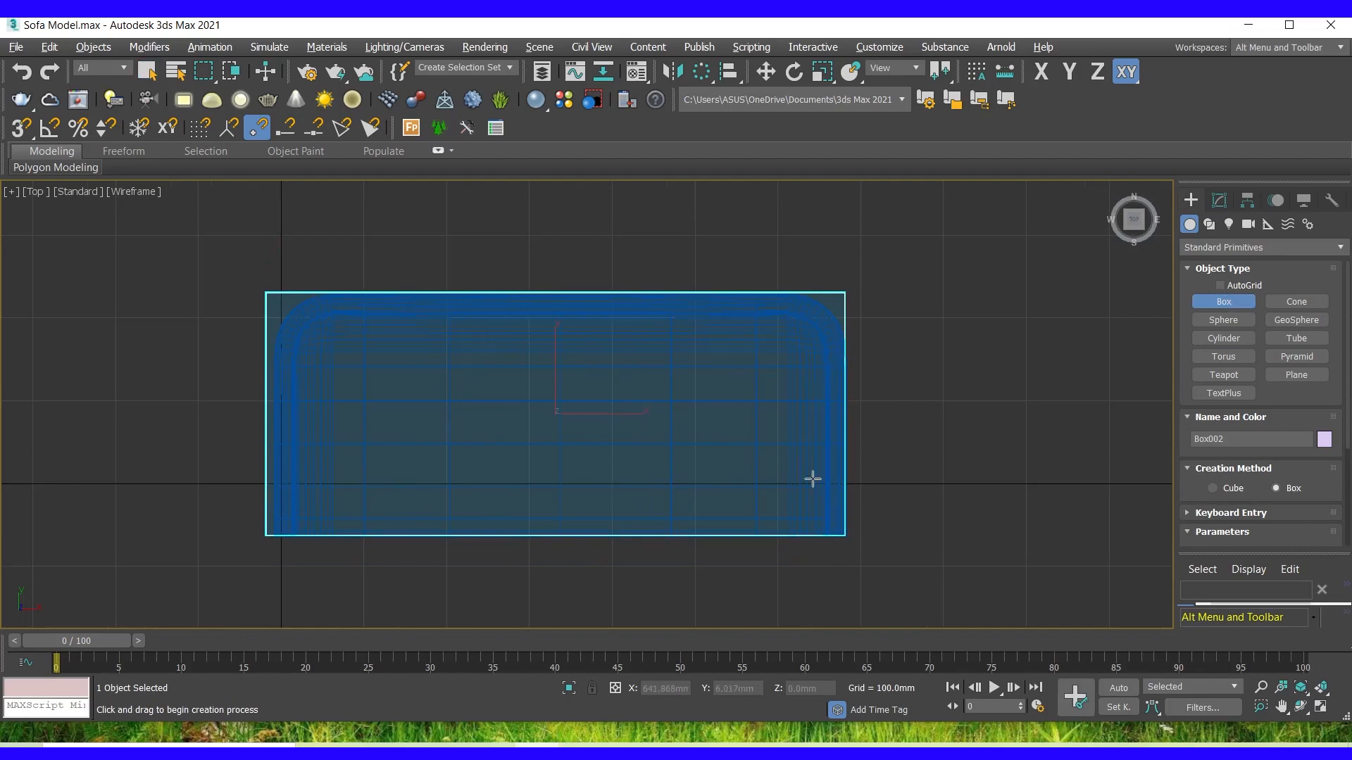
Move the new box along X to about 348.8 mm to centre it on the sofa in the Perspective view.
{"action": "key", "text": "alt+w"}
{"action": "left_click", "coordinate": [670, 464]}
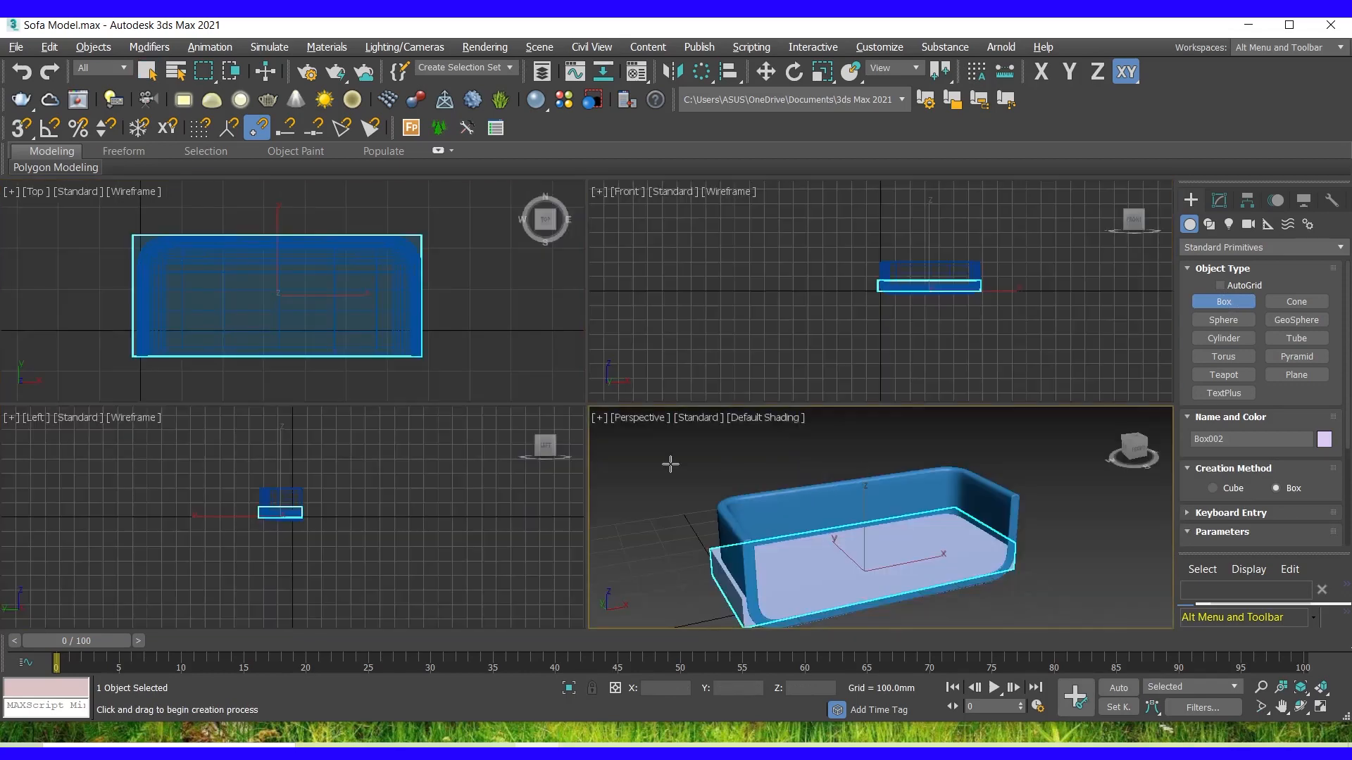
{"action": "key", "text": "alt+w"}
{"action": "scroll", "coordinate": [535, 451], "scroll_direction": "up", "scroll_amount": 3}
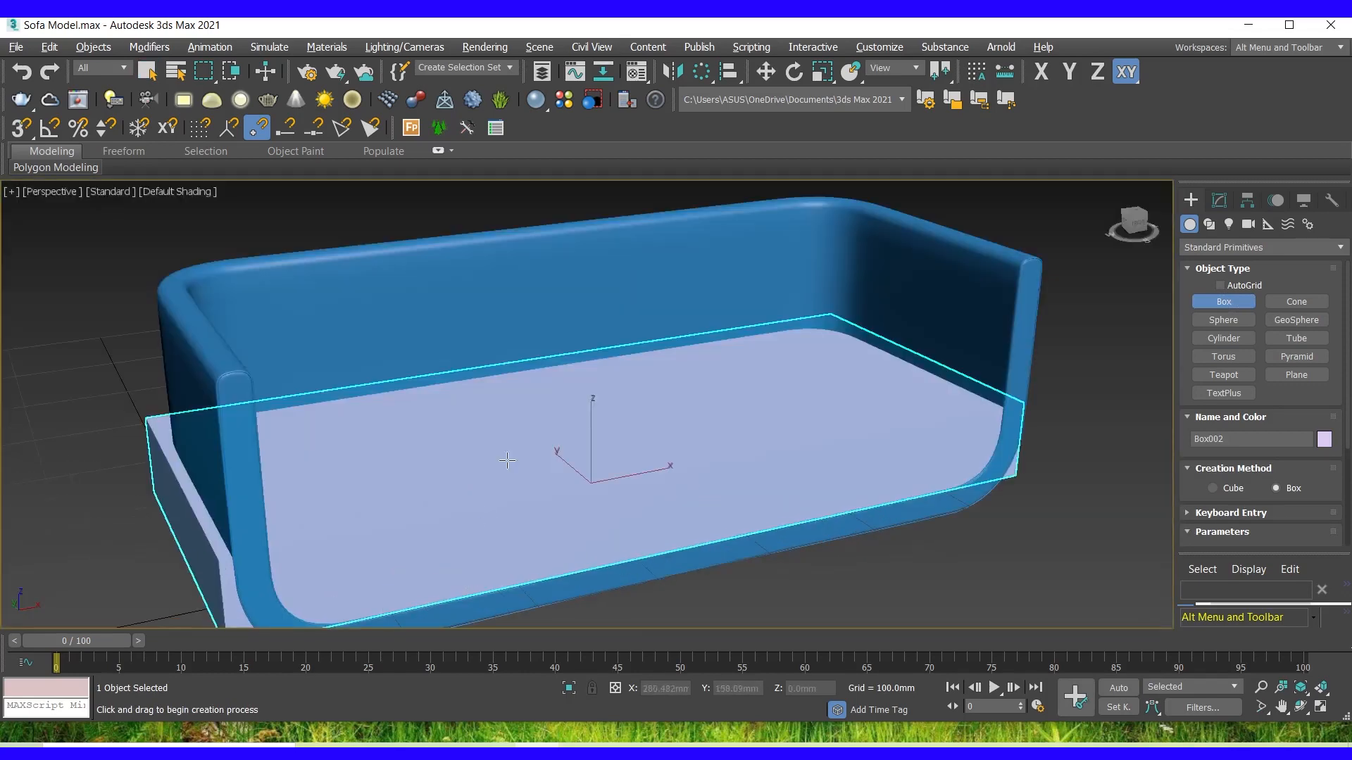
{"action": "key", "text": "w"}
{"action": "left_click_drag", "start_coordinate": [637, 471], "coordinate": [648, 473]}
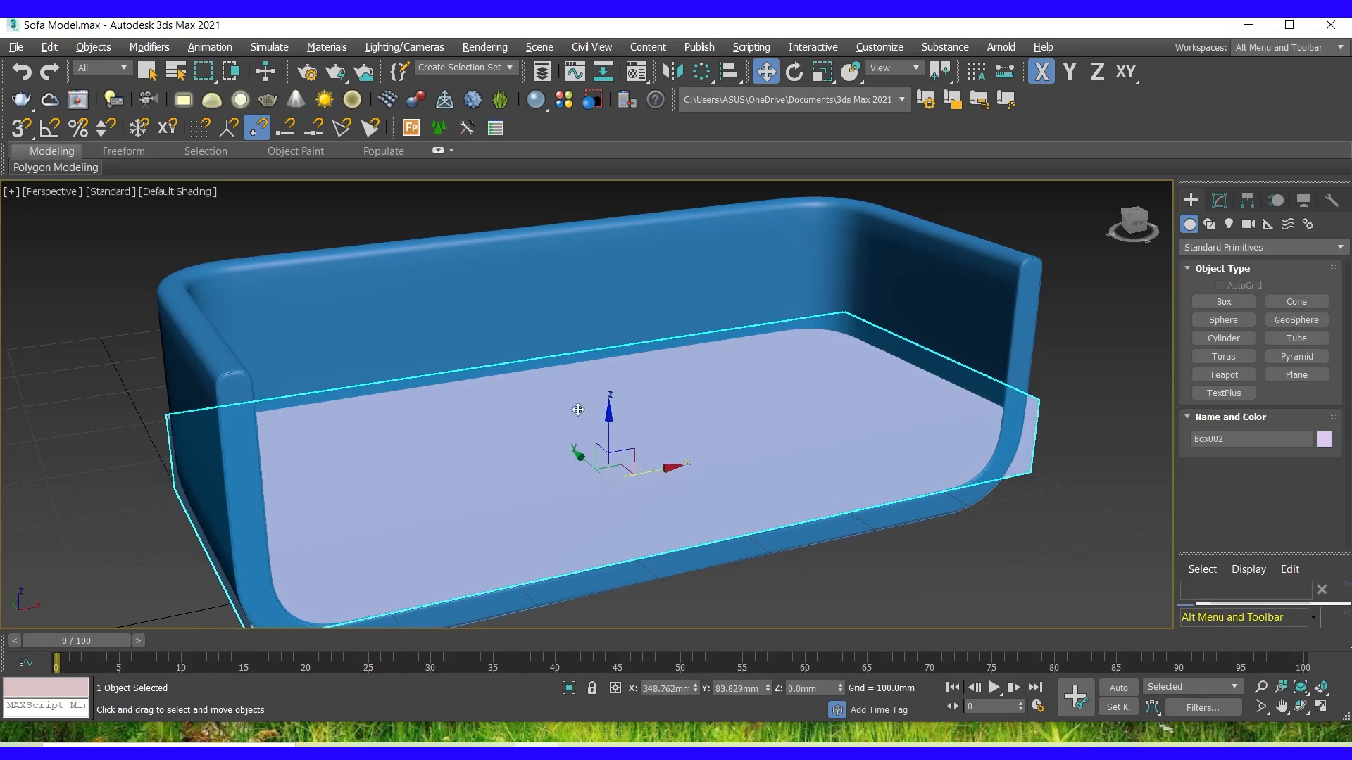
Shift the box slightly along Y to about 81.7 mm to line it up with the sofa's open front.
{"action": "scroll", "coordinate": [563, 419], "scroll_direction": "down", "scroll_amount": 3}
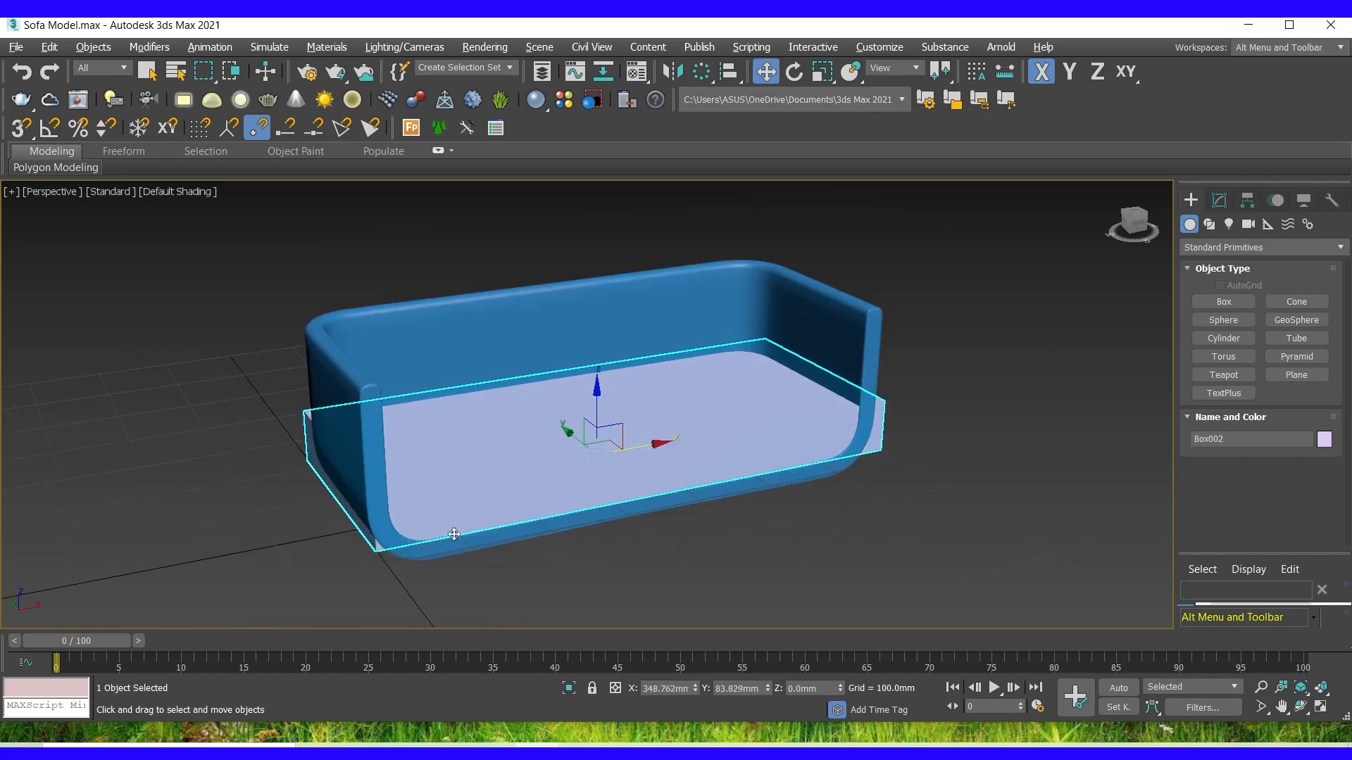
{"action": "left_click_drag", "start_coordinate": [1133, 223], "coordinate": [1160, 228]}
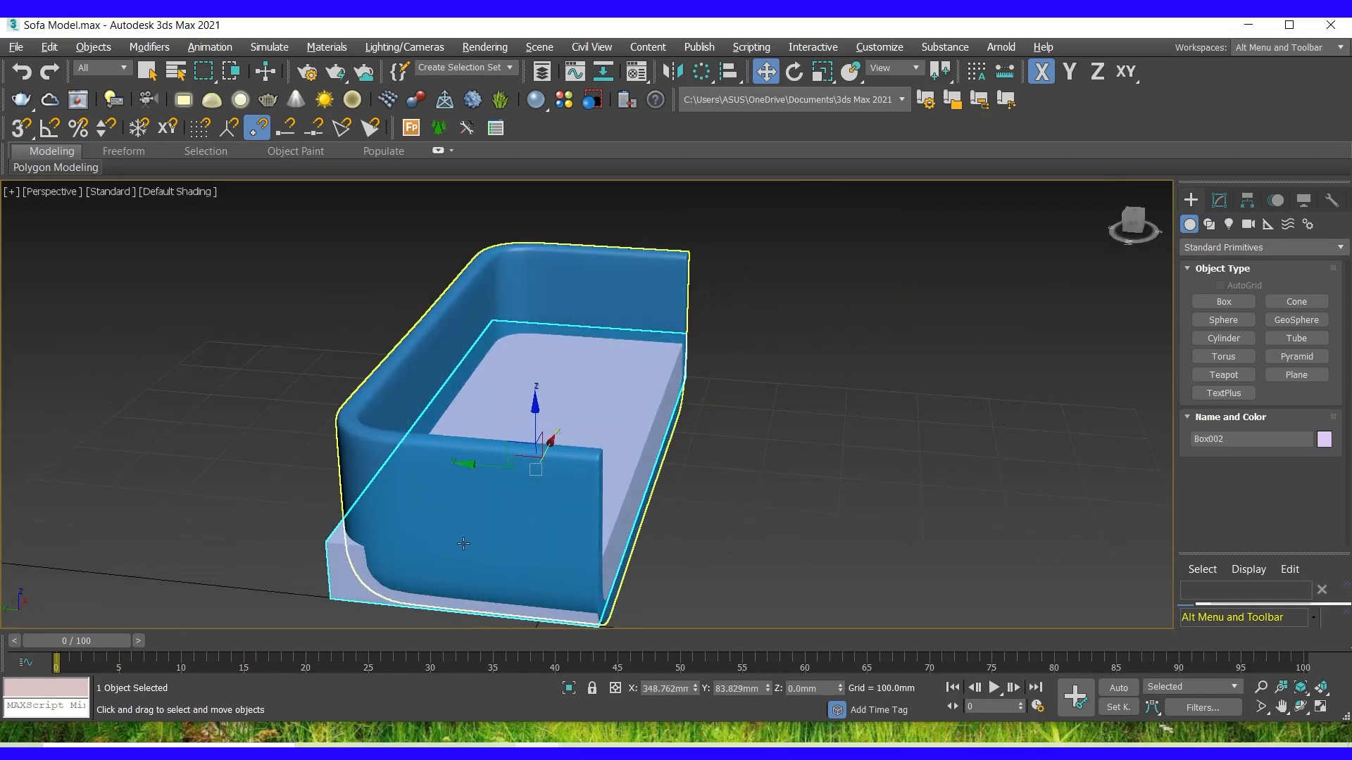
{"action": "scroll", "coordinate": [579, 397], "scroll_direction": "down", "scroll_amount": 2}
{"action": "scroll", "coordinate": [610, 525], "scroll_direction": "up", "scroll_amount": 6}
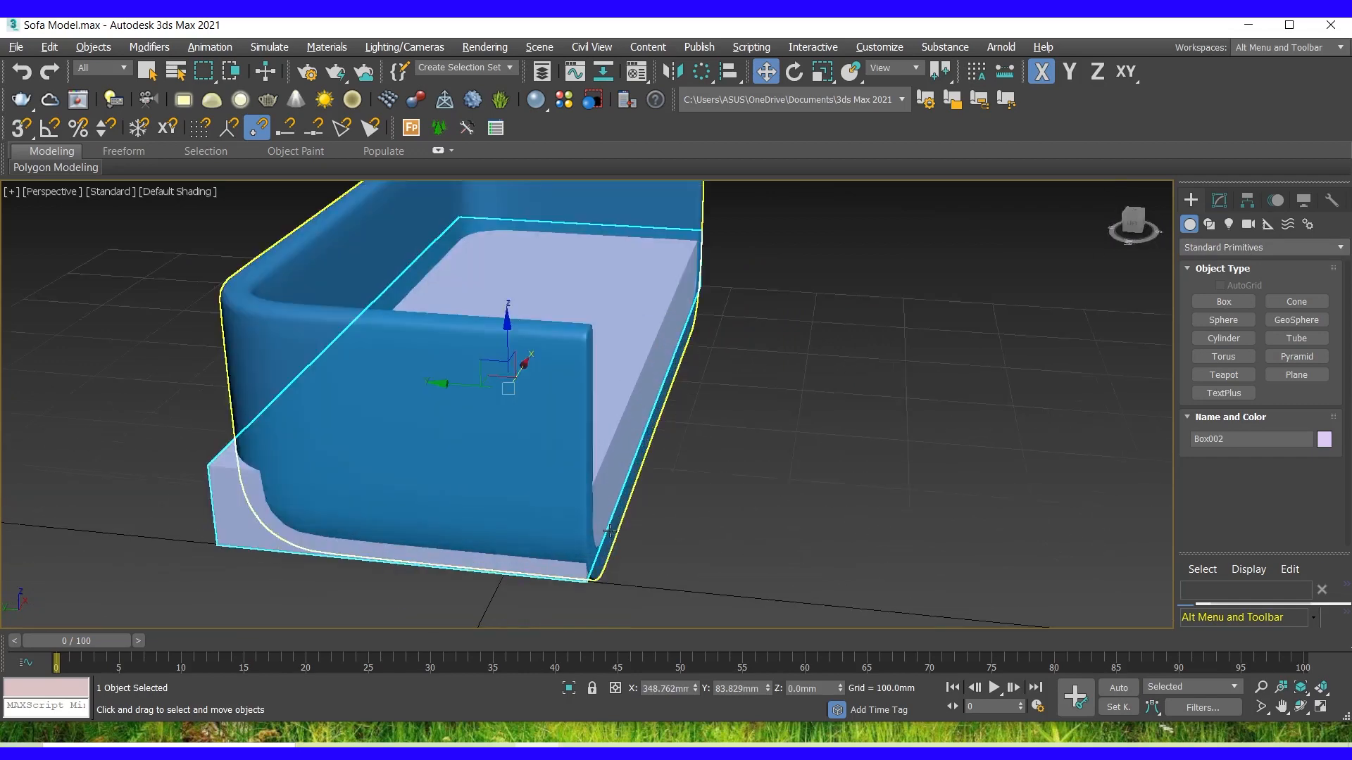
{"action": "scroll", "coordinate": [609, 519], "scroll_direction": "down", "scroll_amount": 2}
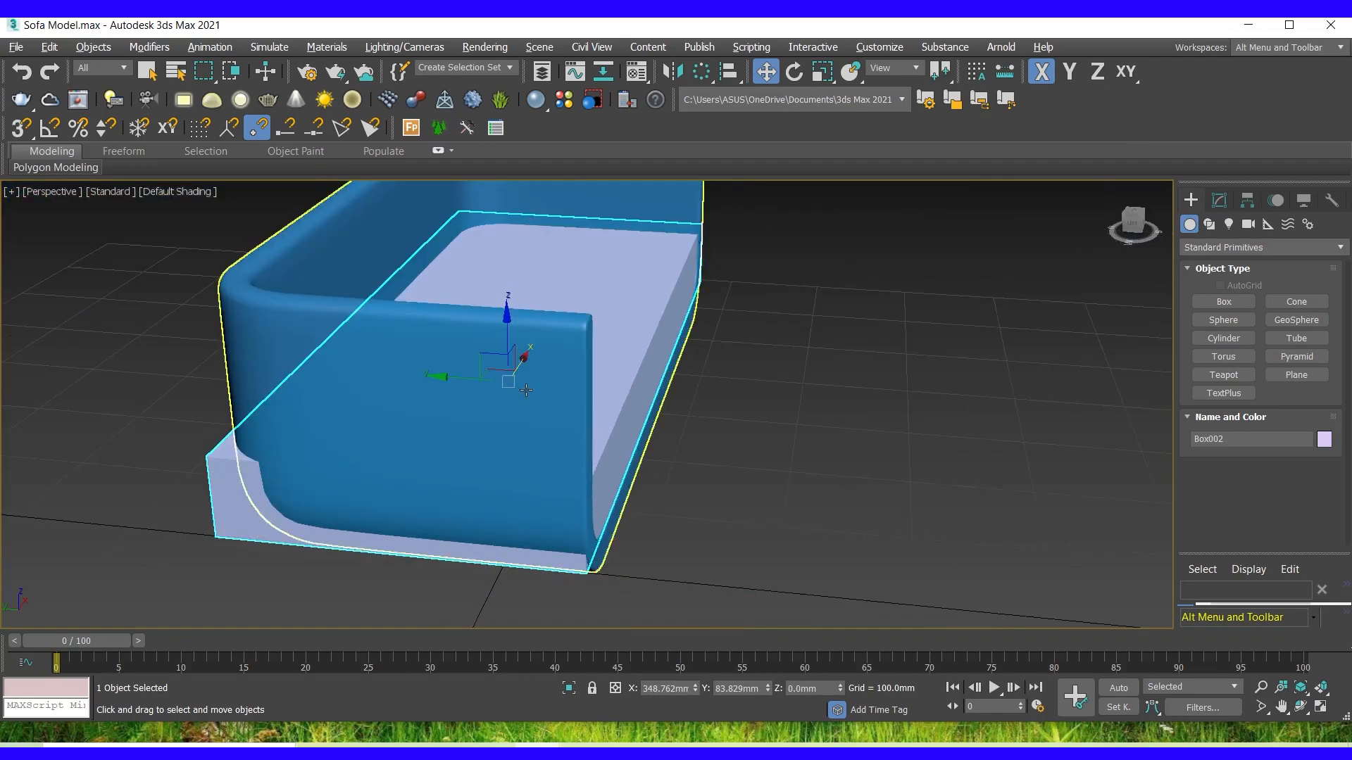
{"action": "mouse_move", "coordinate": [476, 378]}
{"action": "left_mouse_down"}
{"action": "mouse_move", "coordinate": [494, 380]}
{"action": "mouse_move", "coordinate": [453, 377]}
{"action": "mouse_move", "coordinate": [478, 381]}
{"action": "left_mouse_up"}
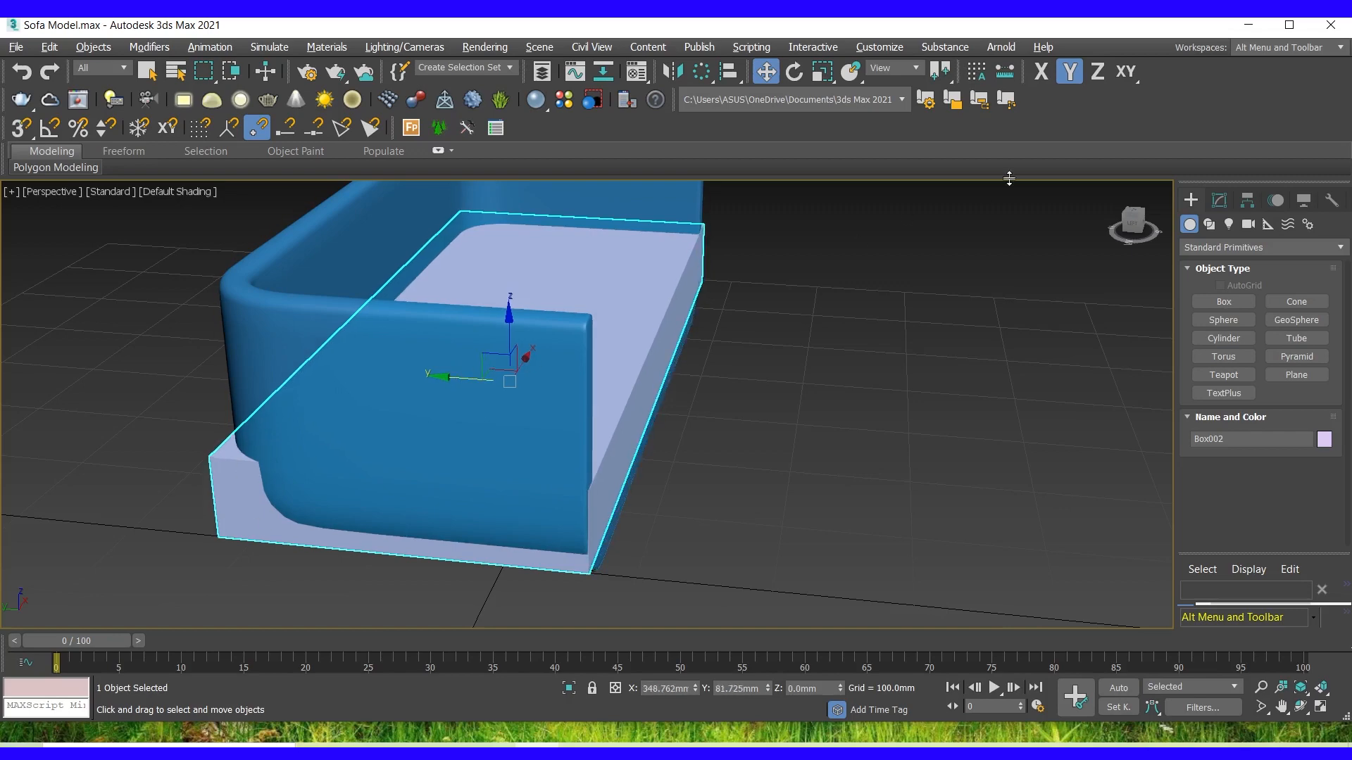
Reduce the box's length to about 289.6 mm and its width to about 691.1 mm.
{"action": "left_click_drag", "start_coordinate": [1127, 224], "coordinate": [1165, 236]}
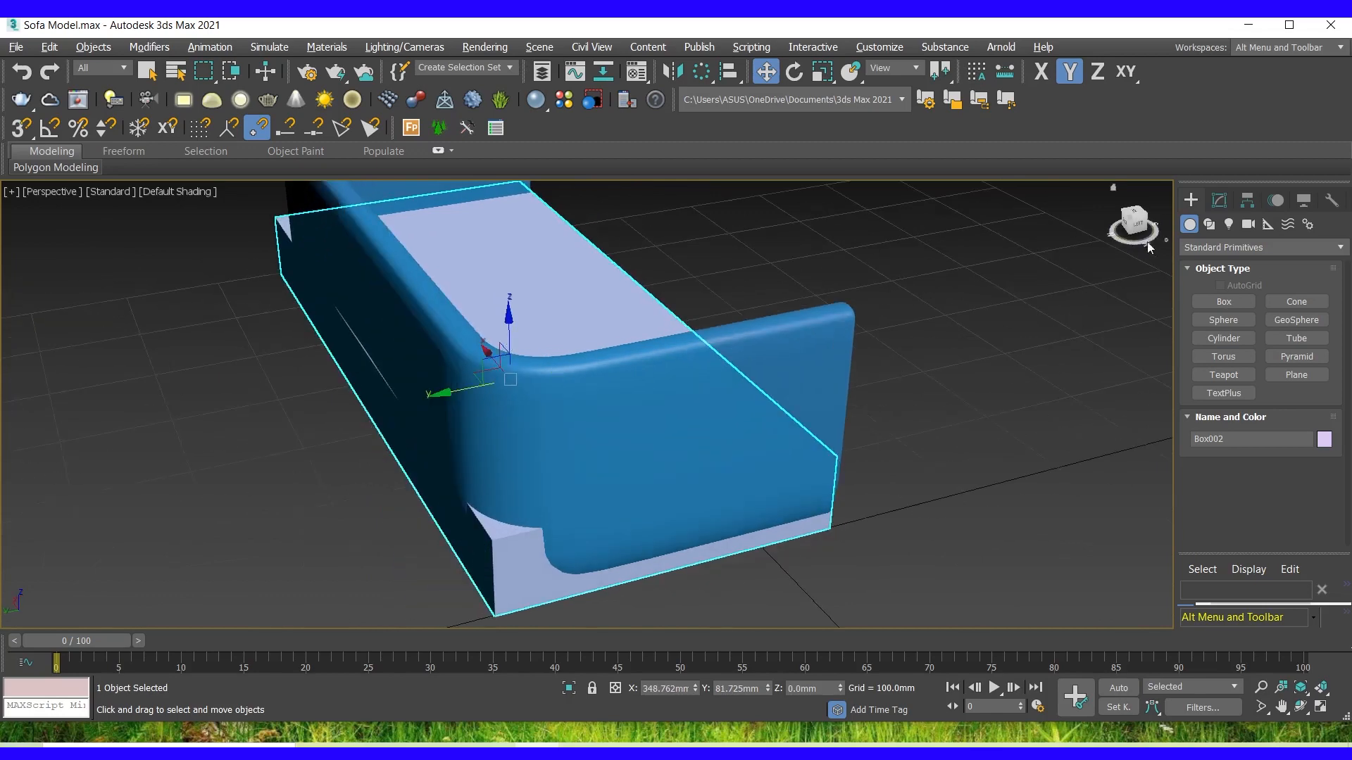
{"action": "left_click", "coordinate": [1219, 202]}
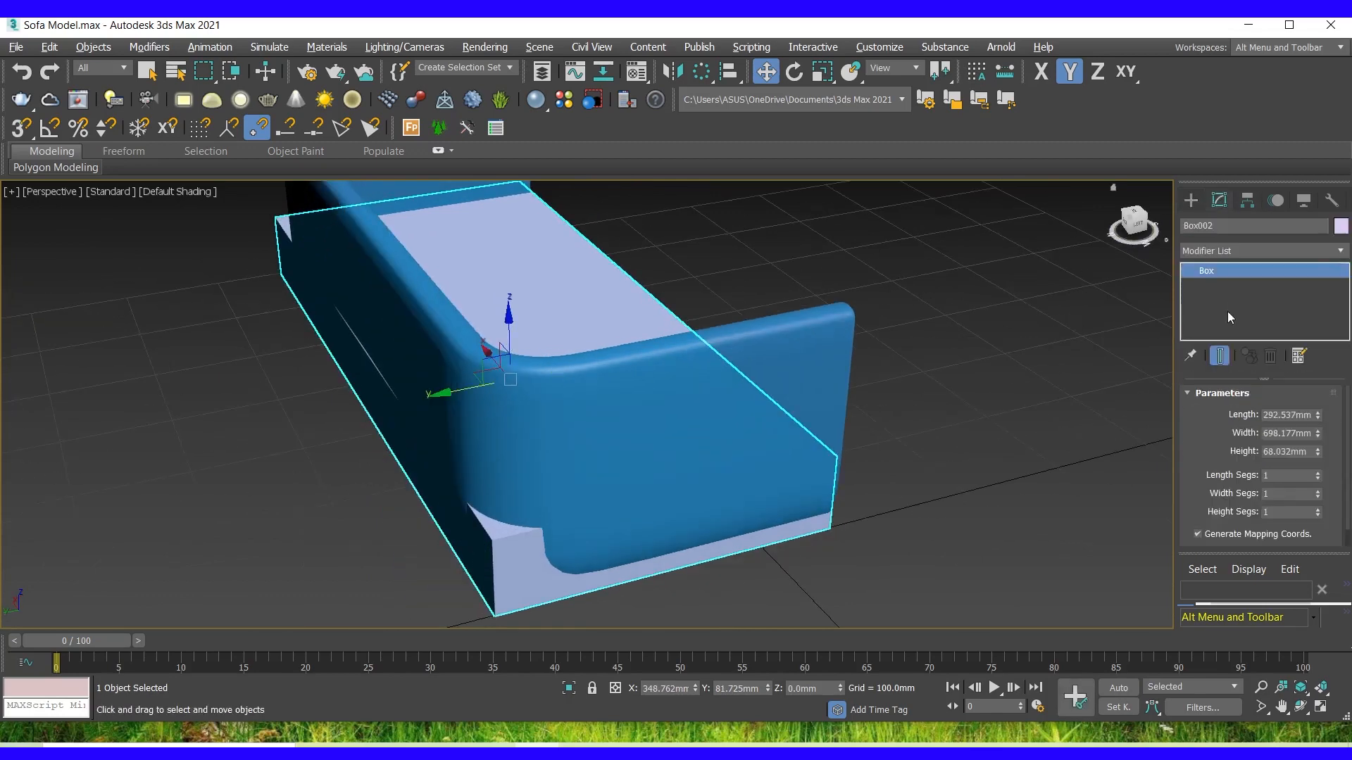
{"action": "left_click_drag", "start_coordinate": [1318, 418], "coordinate": [1317, 425]}
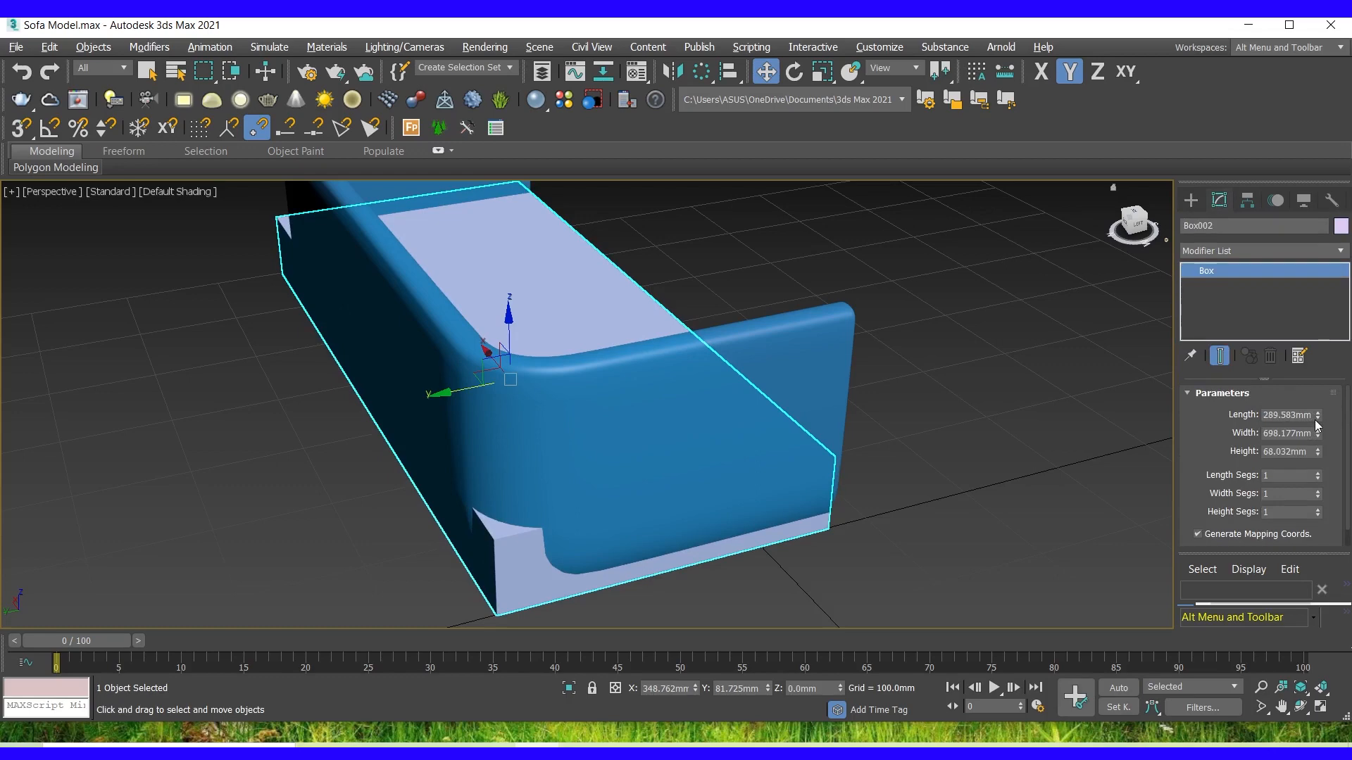
{"action": "left_click_drag", "start_coordinate": [1316, 436], "coordinate": [1317, 442]}
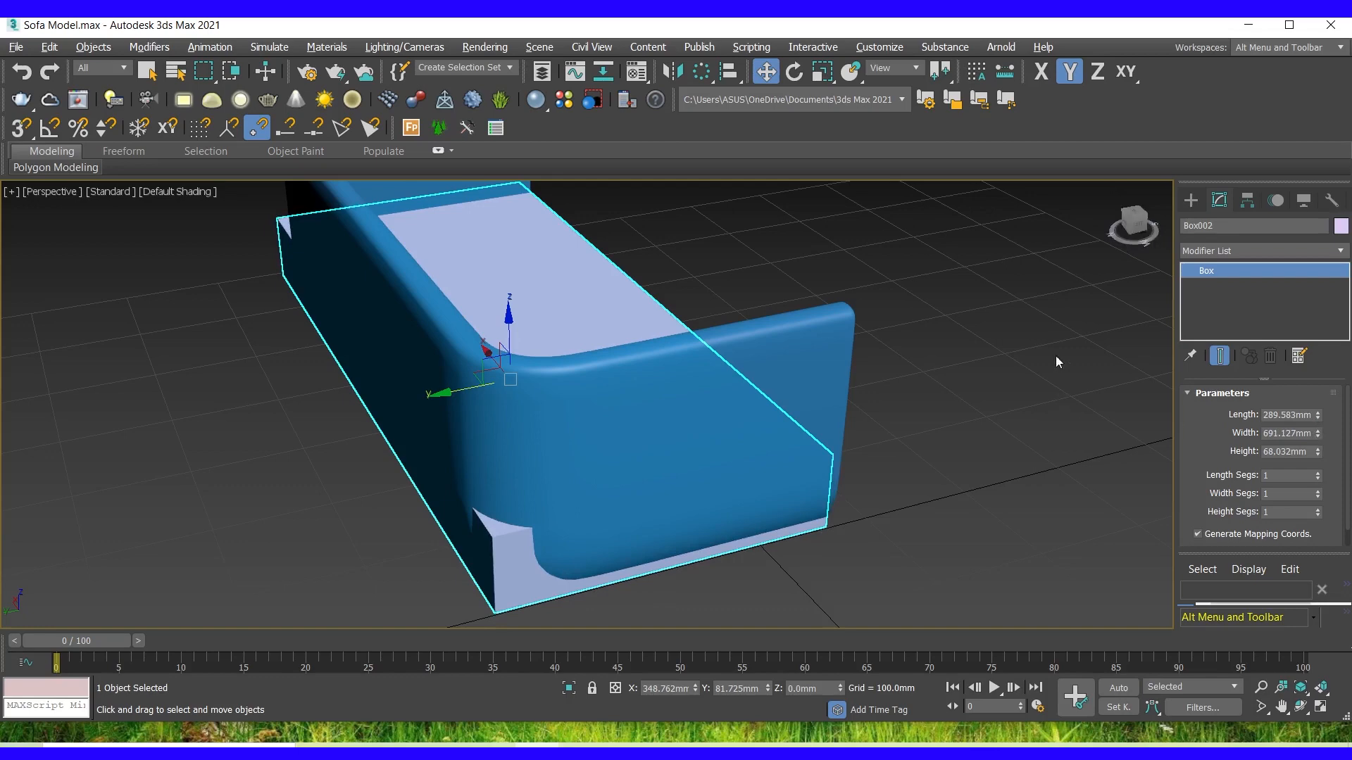
Lower the box along Z to about -9.3 mm so its base sits nearer the sofa's underside.
{"action": "left_click_drag", "start_coordinate": [1137, 236], "coordinate": [1025, 189]}
{"action": "mouse_move", "coordinate": [1024, 188]}
{"action": "middle_mouse_down", "text": "alt"}
{"action": "mouse_move", "coordinate": [1036, 220]}
{"action": "mouse_move", "coordinate": [1030, 193]}
{"action": "middle_mouse_up", "text": "alt"}
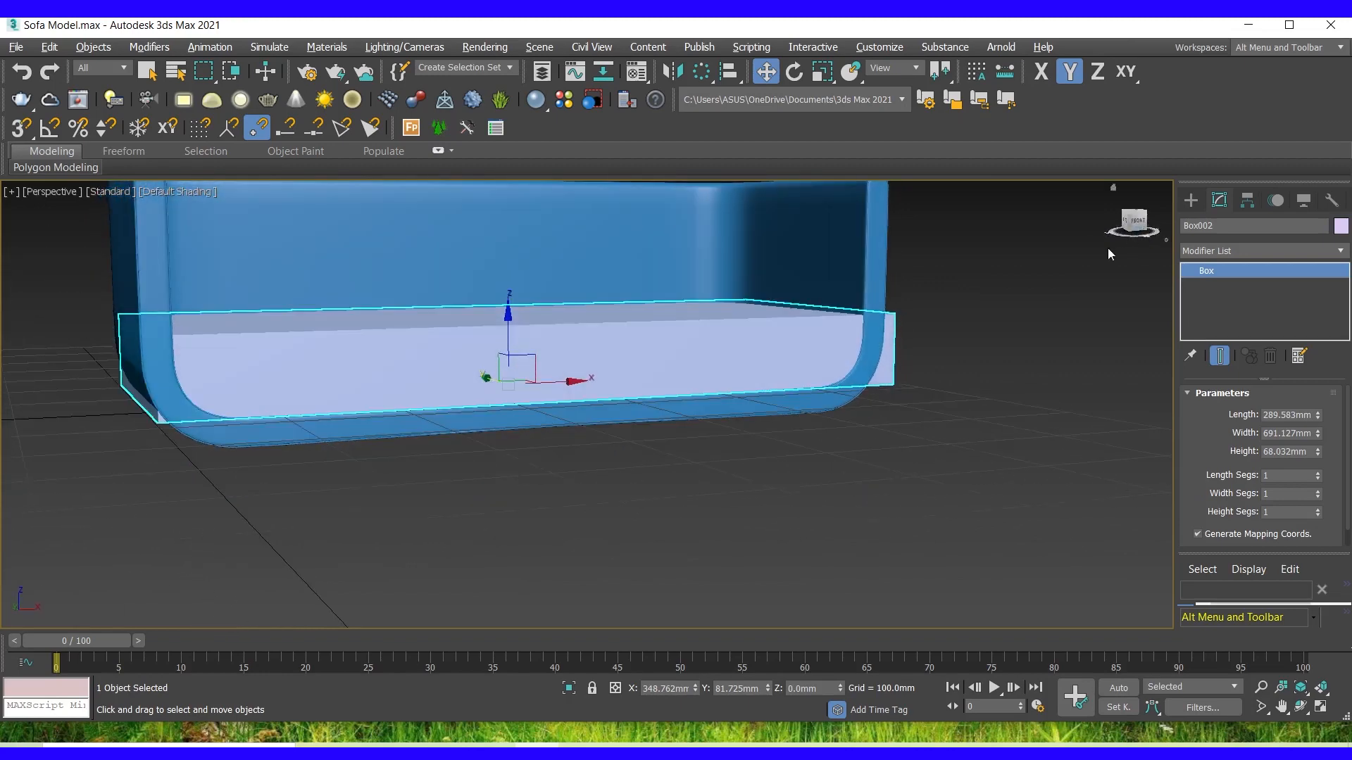
{"action": "scroll", "coordinate": [416, 379], "scroll_direction": "up", "scroll_amount": 2}
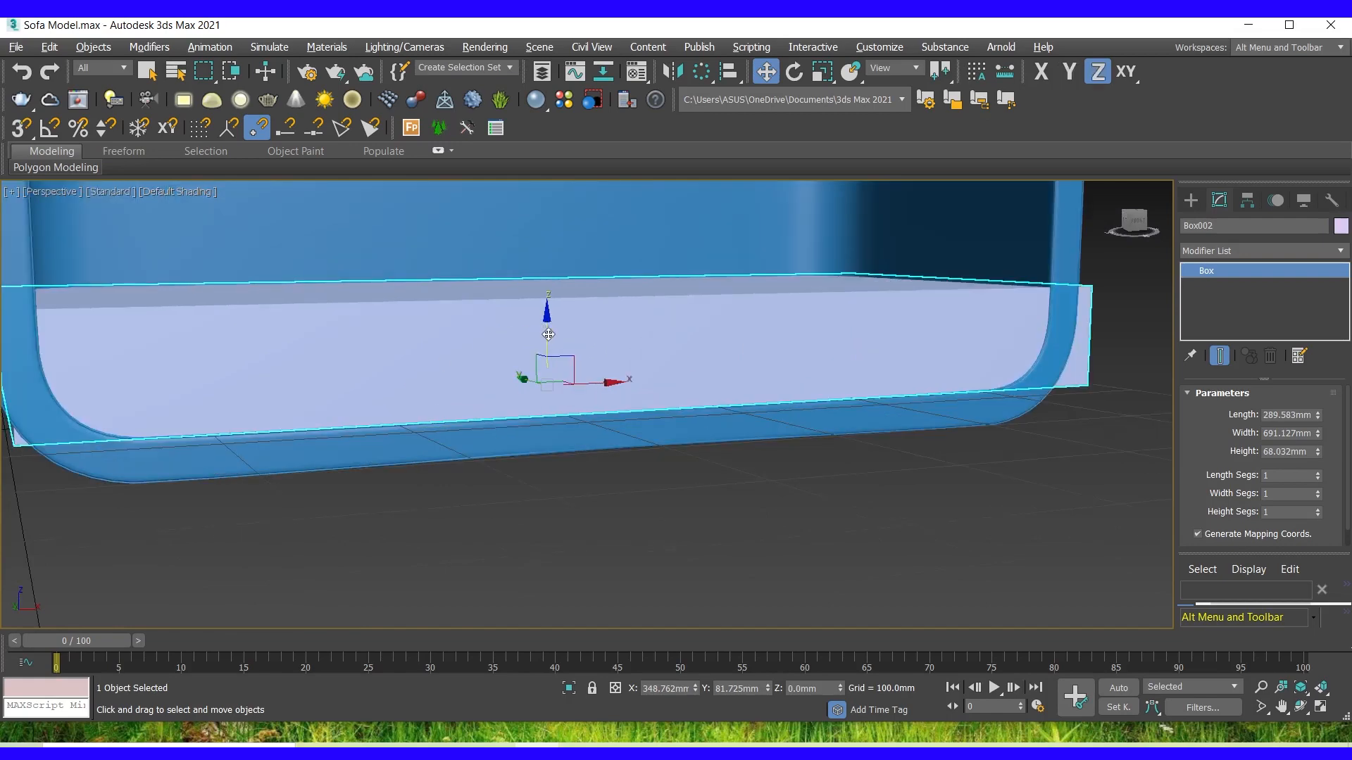
{"action": "left_click_drag", "start_coordinate": [543, 333], "coordinate": [544, 345]}
{"action": "scroll", "coordinate": [711, 430], "scroll_direction": "down", "scroll_amount": 3}
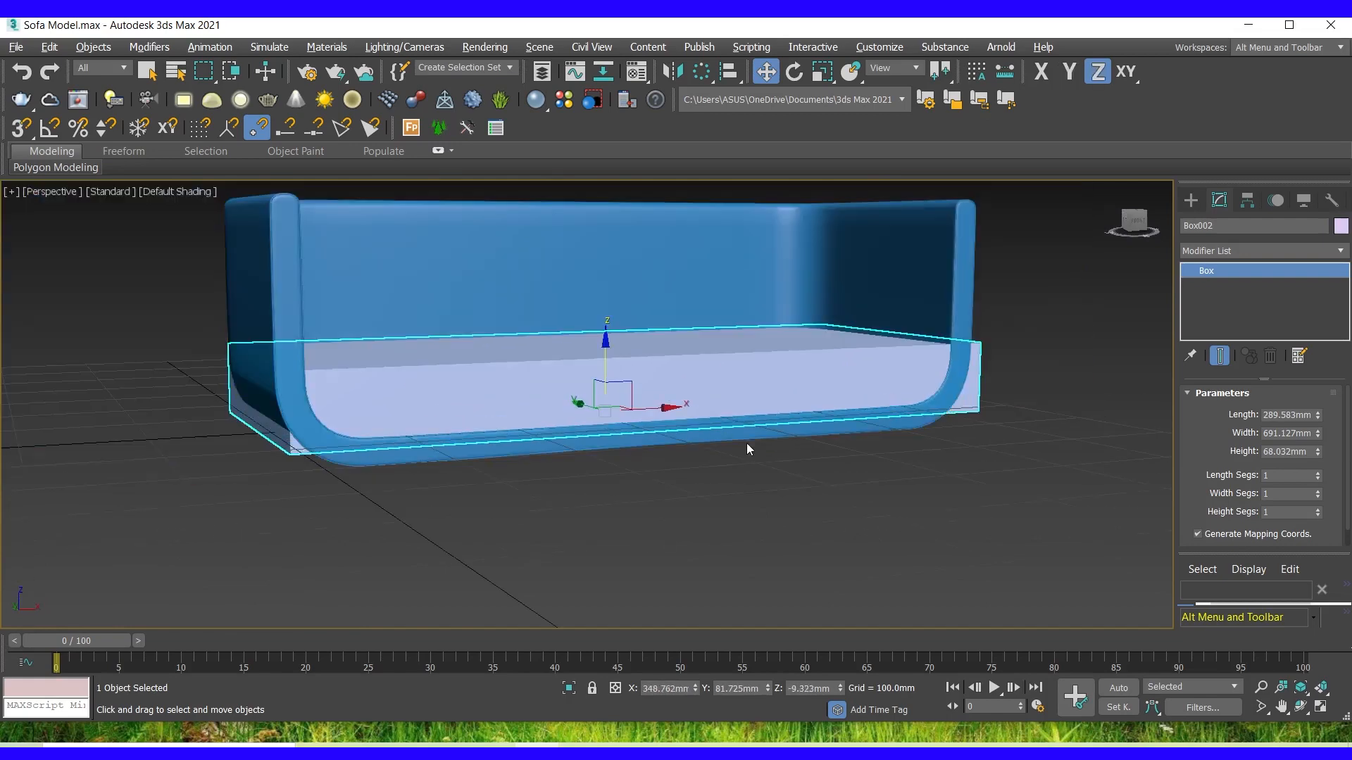
{"action": "scroll", "coordinate": [313, 405], "scroll_direction": "up", "scroll_amount": 4}
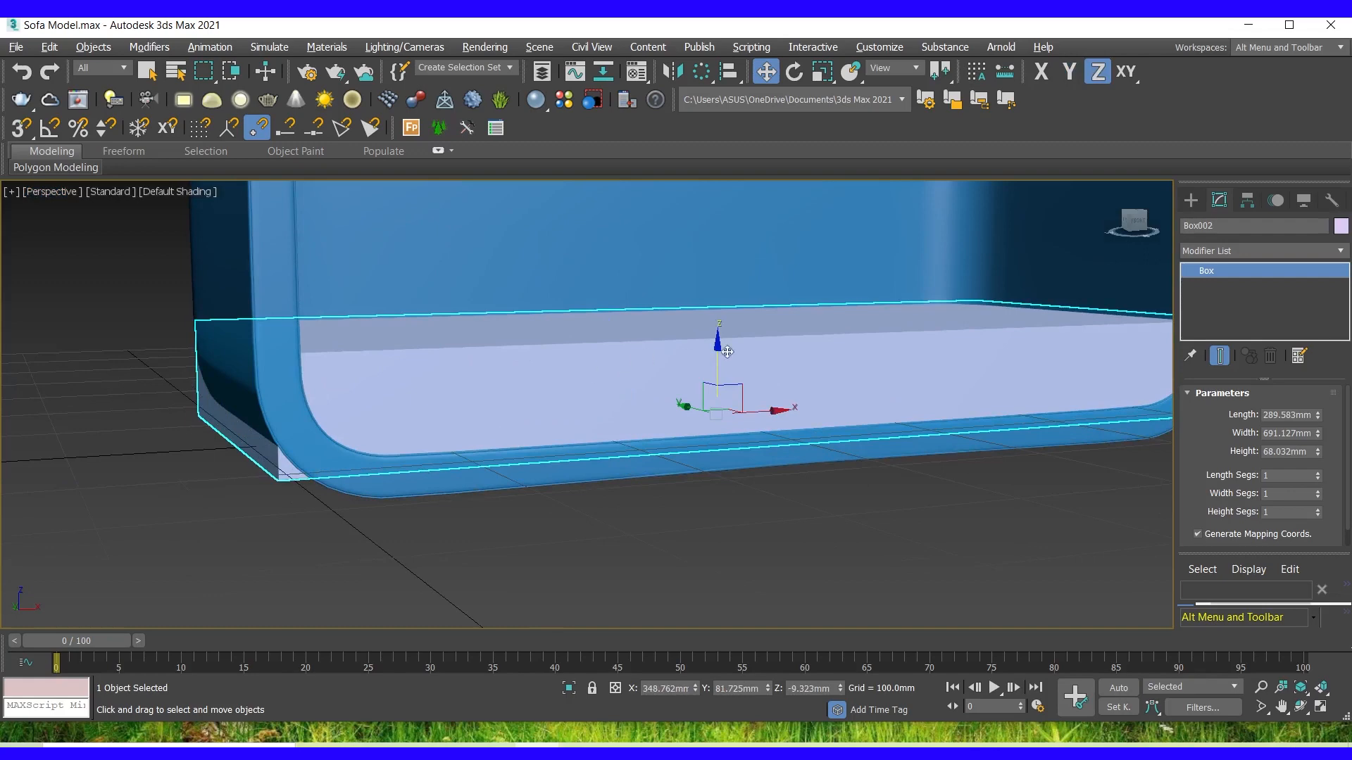
Raise the box's height to about 228.6 mm so that it encloses the whole sofa shell.
{"action": "left_click_drag", "start_coordinate": [1318, 454], "coordinate": [1318, 405]}
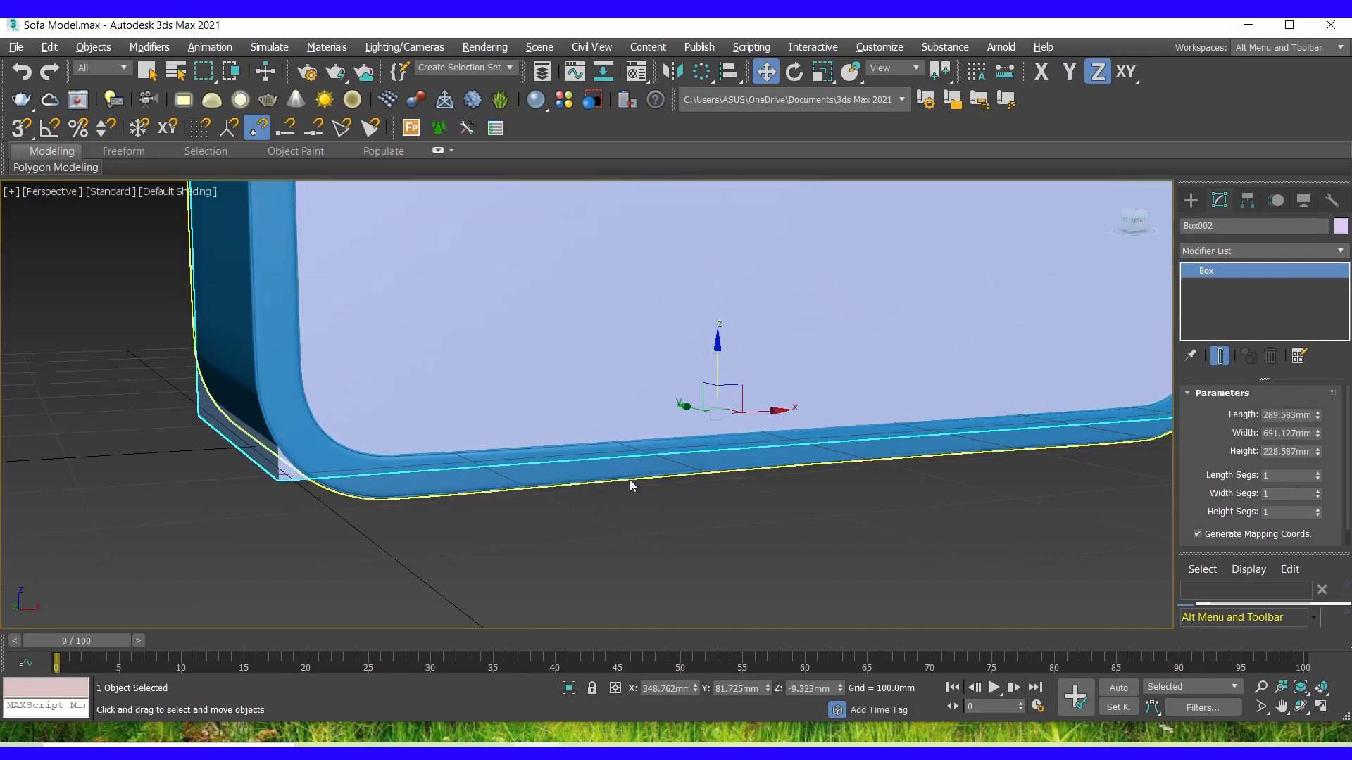
{"action": "scroll", "coordinate": [629, 485], "scroll_direction": "down", "scroll_amount": 4}
{"action": "scroll", "coordinate": [582, 342], "scroll_direction": "up", "scroll_amount": 1}
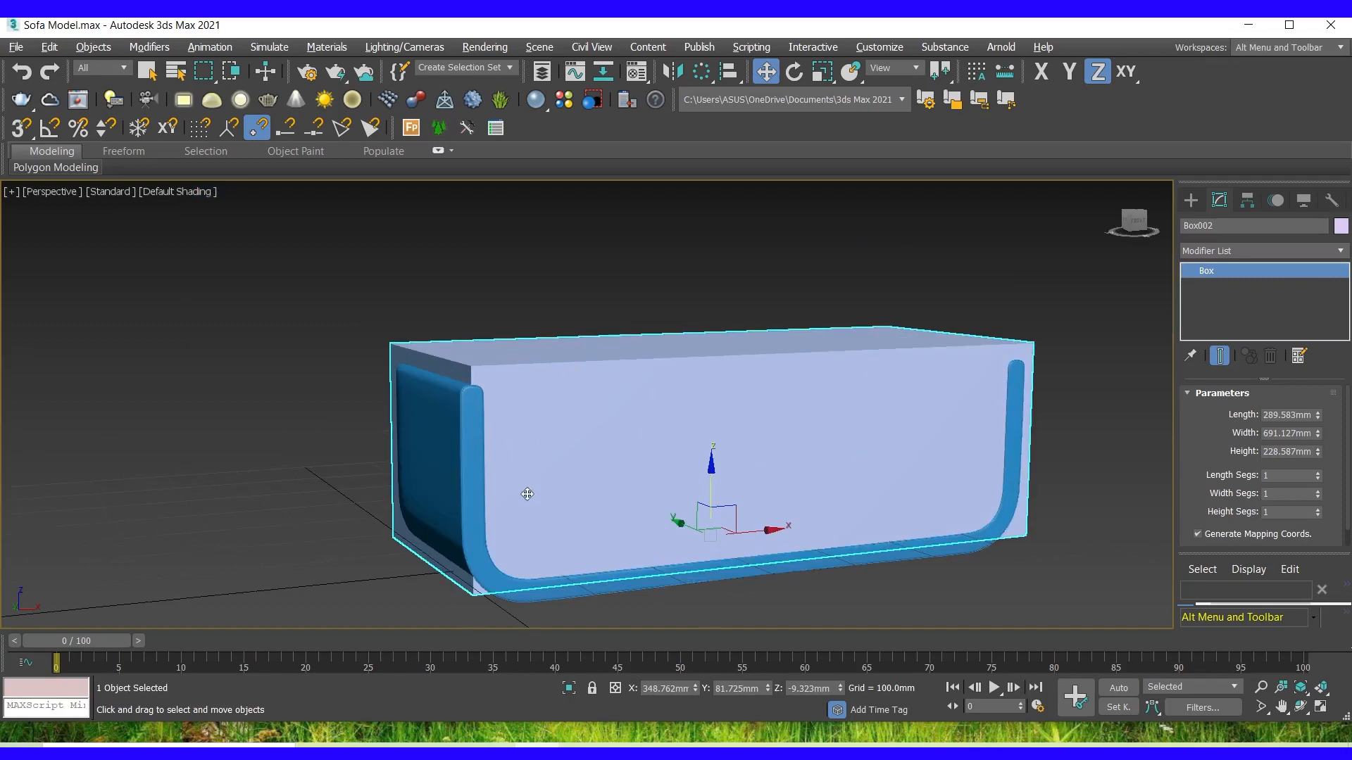
{"action": "scroll", "coordinate": [513, 486], "scroll_direction": "down", "scroll_amount": 2}
{"action": "scroll", "coordinate": [508, 496], "scroll_direction": "up", "scroll_amount": 2}
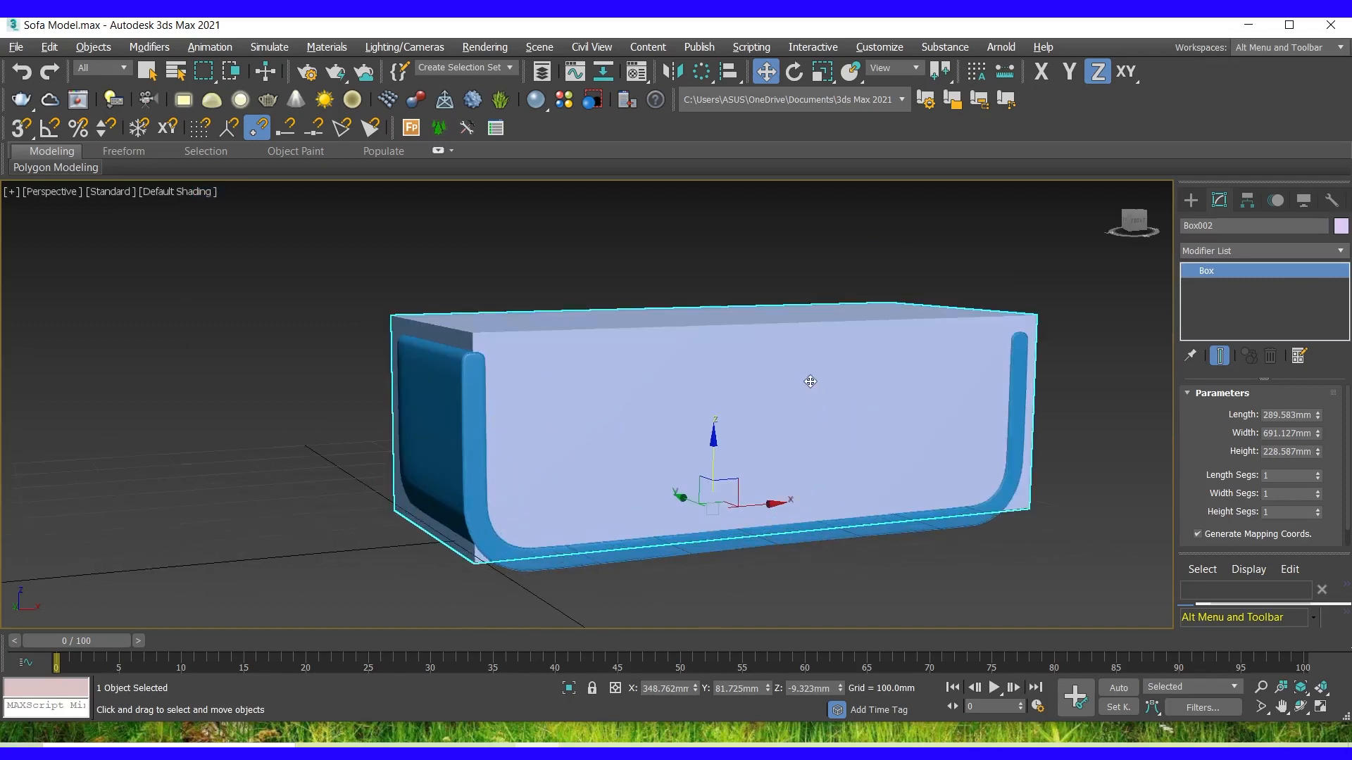
Convert the enclosing box to an Editable Poly.
{"action": "scroll", "coordinate": [466, 356], "scroll_direction": "up", "scroll_amount": 3}
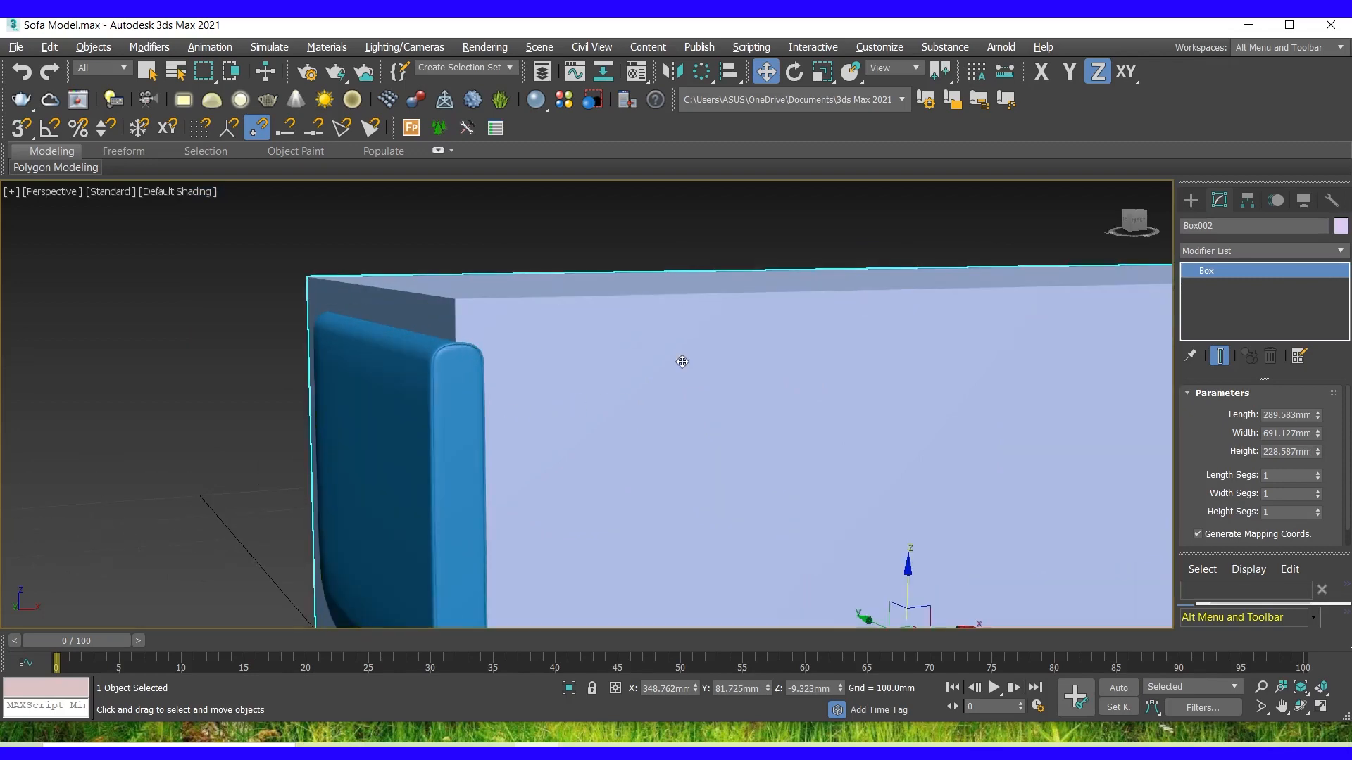
{"action": "mouse_move", "coordinate": [1136, 221]}
{"action": "left_mouse_down"}
{"action": "mouse_move", "coordinate": [1161, 219]}
{"action": "mouse_move", "coordinate": [1148, 224]}
{"action": "left_mouse_up"}
{"action": "scroll", "coordinate": [639, 322], "scroll_direction": "down", "scroll_amount": 3}
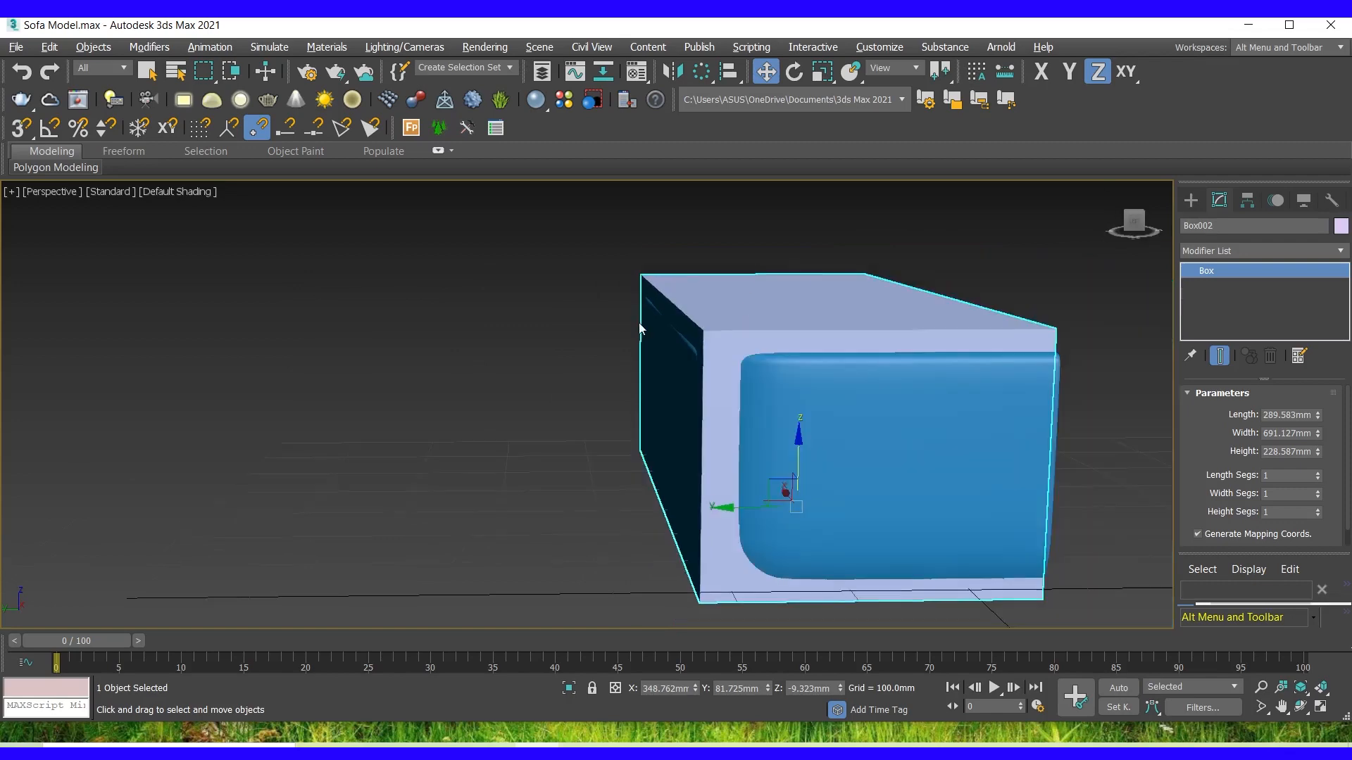
{"action": "scroll", "coordinate": [732, 532], "scroll_direction": "up", "scroll_amount": 3}
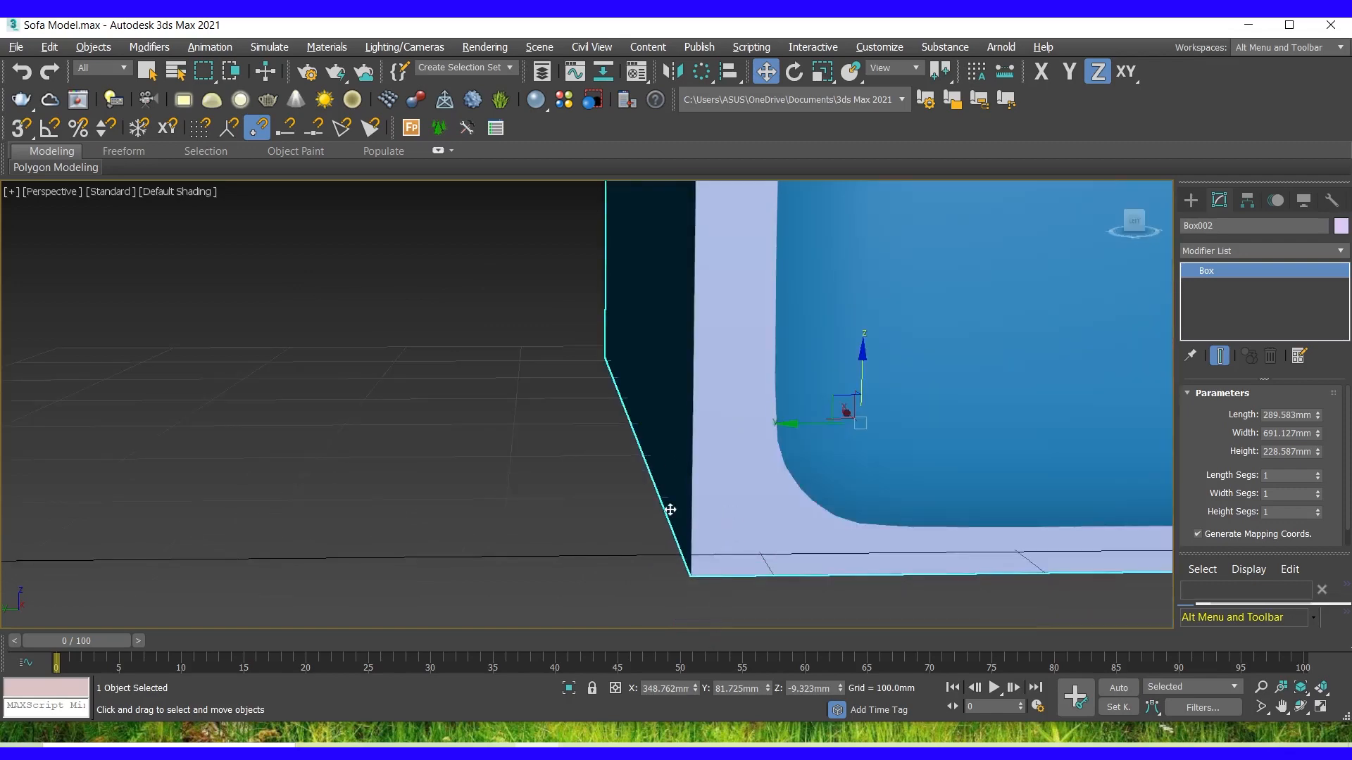
{"action": "scroll", "coordinate": [694, 514], "scroll_direction": "down", "scroll_amount": 4}
{"action": "left_click", "coordinate": [679, 342]}
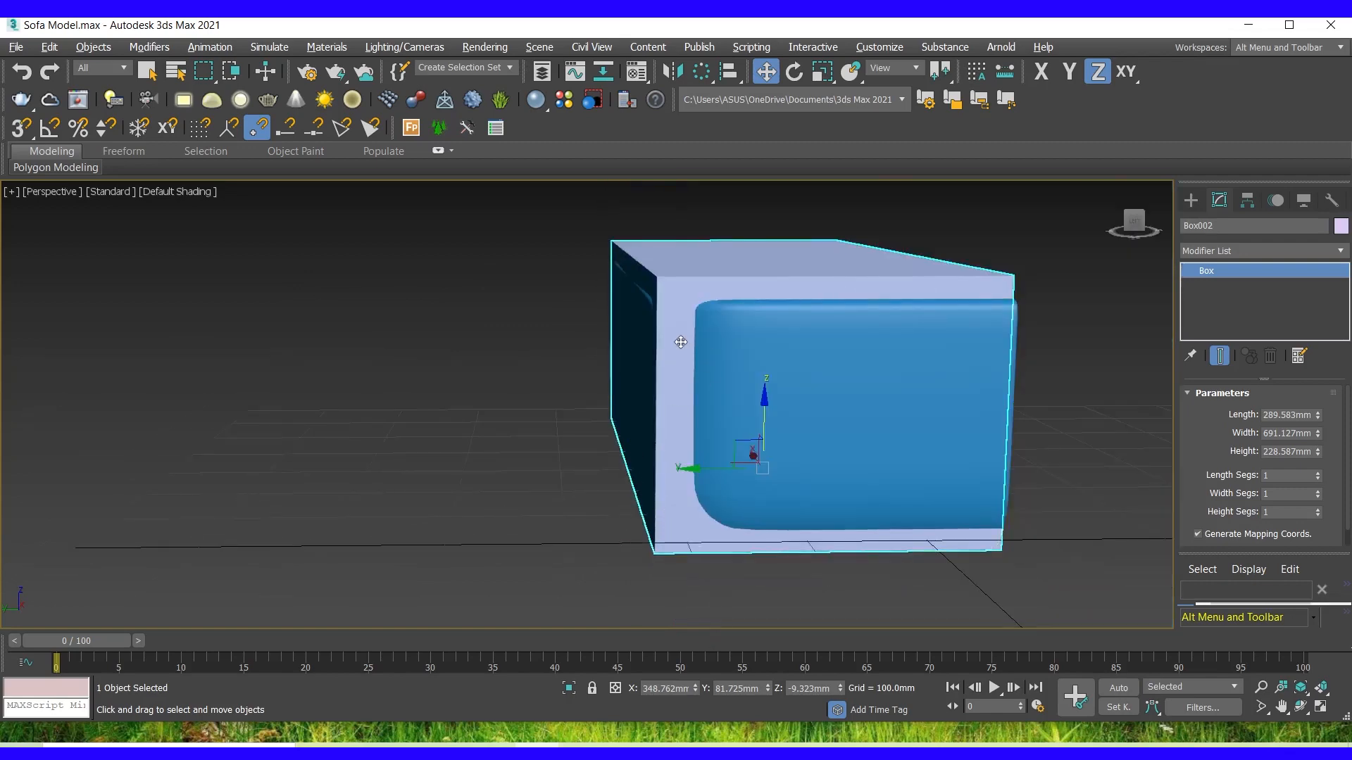
{"action": "right_click", "coordinate": [674, 349]}
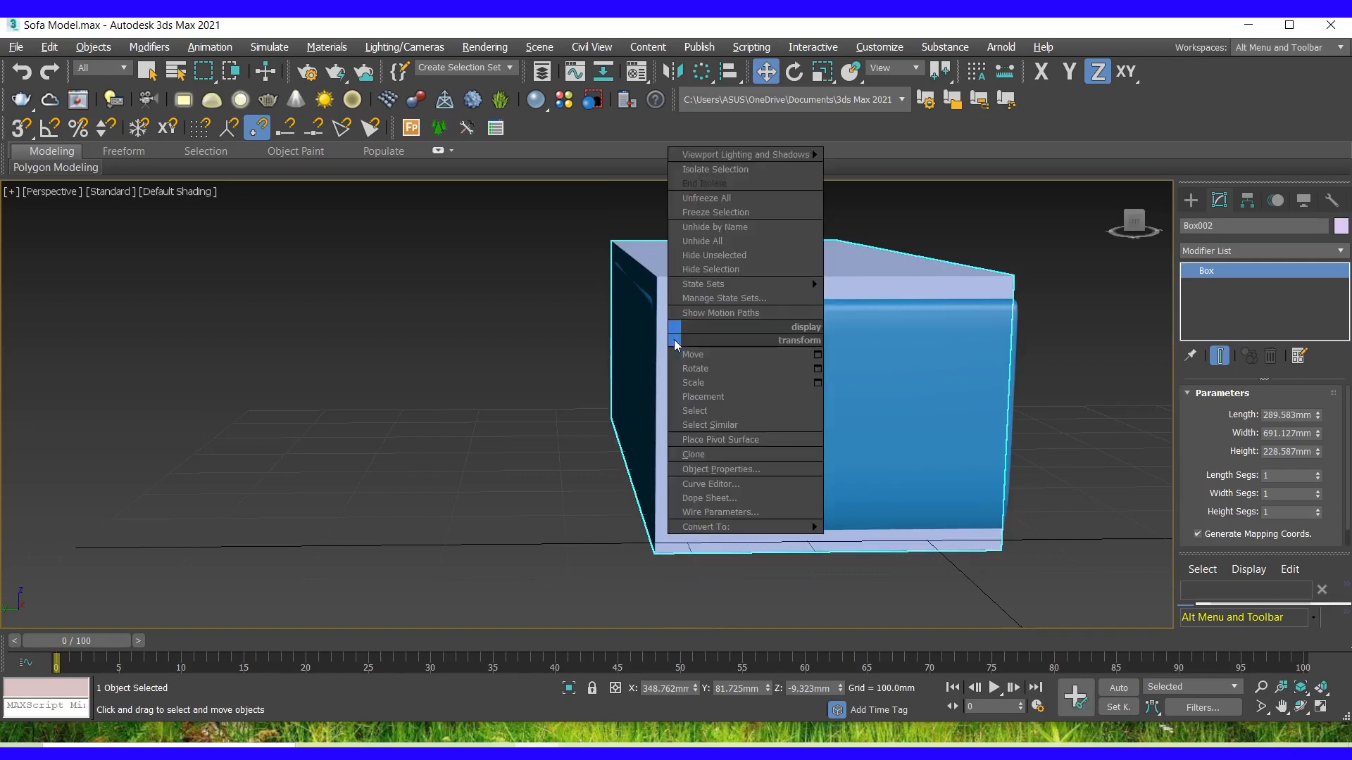
{"action": "mouse_move", "coordinate": [690, 527]}
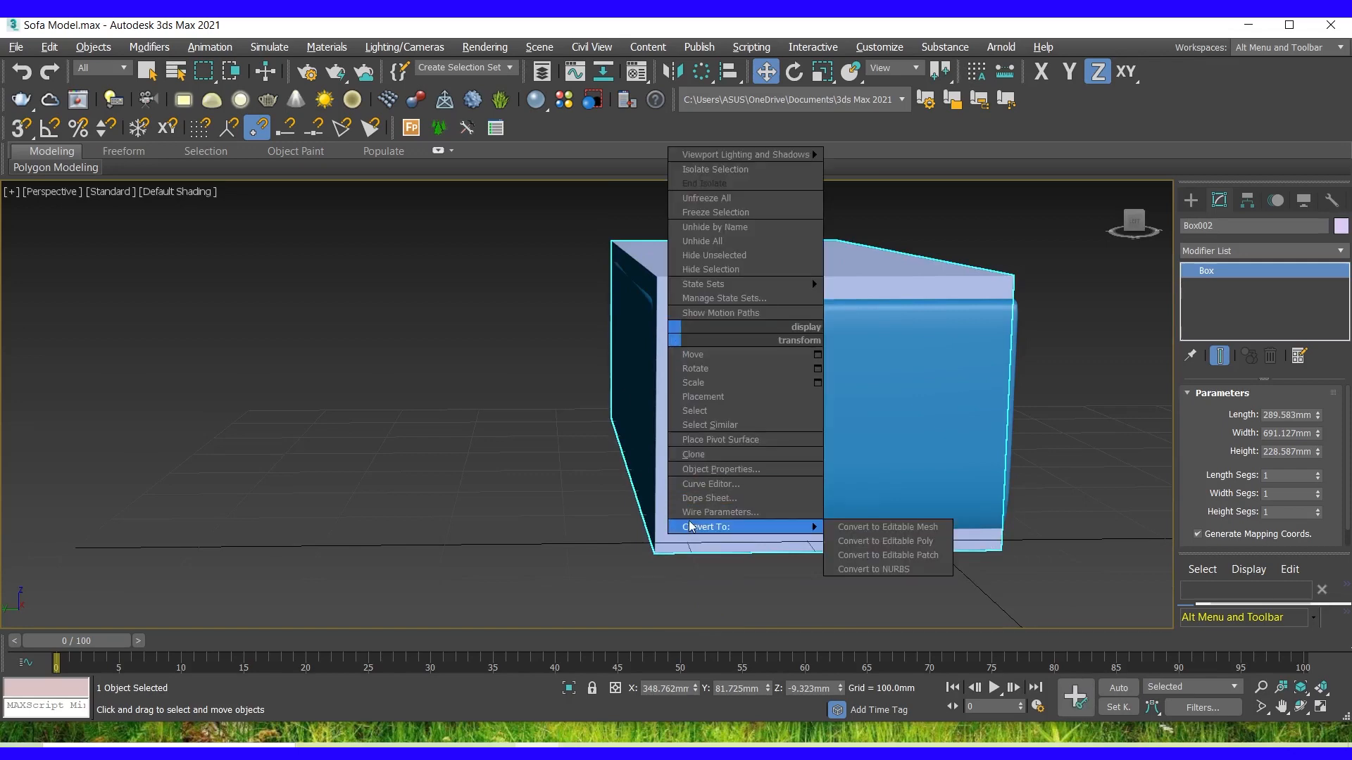
{"action": "left_click", "coordinate": [911, 544]}
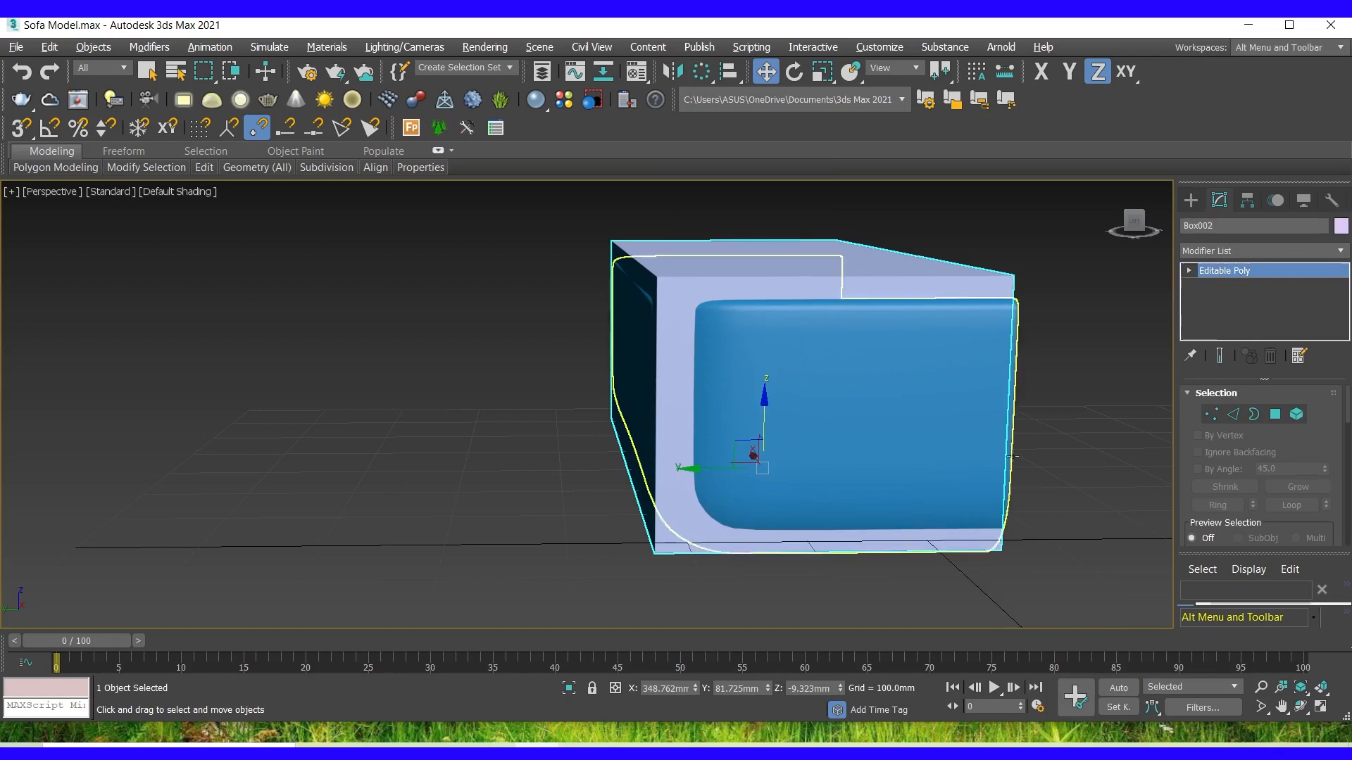
Select the vertical edges on one long side of the enclosing box together with its bottom edges.
{"action": "left_click", "coordinate": [1233, 414]}
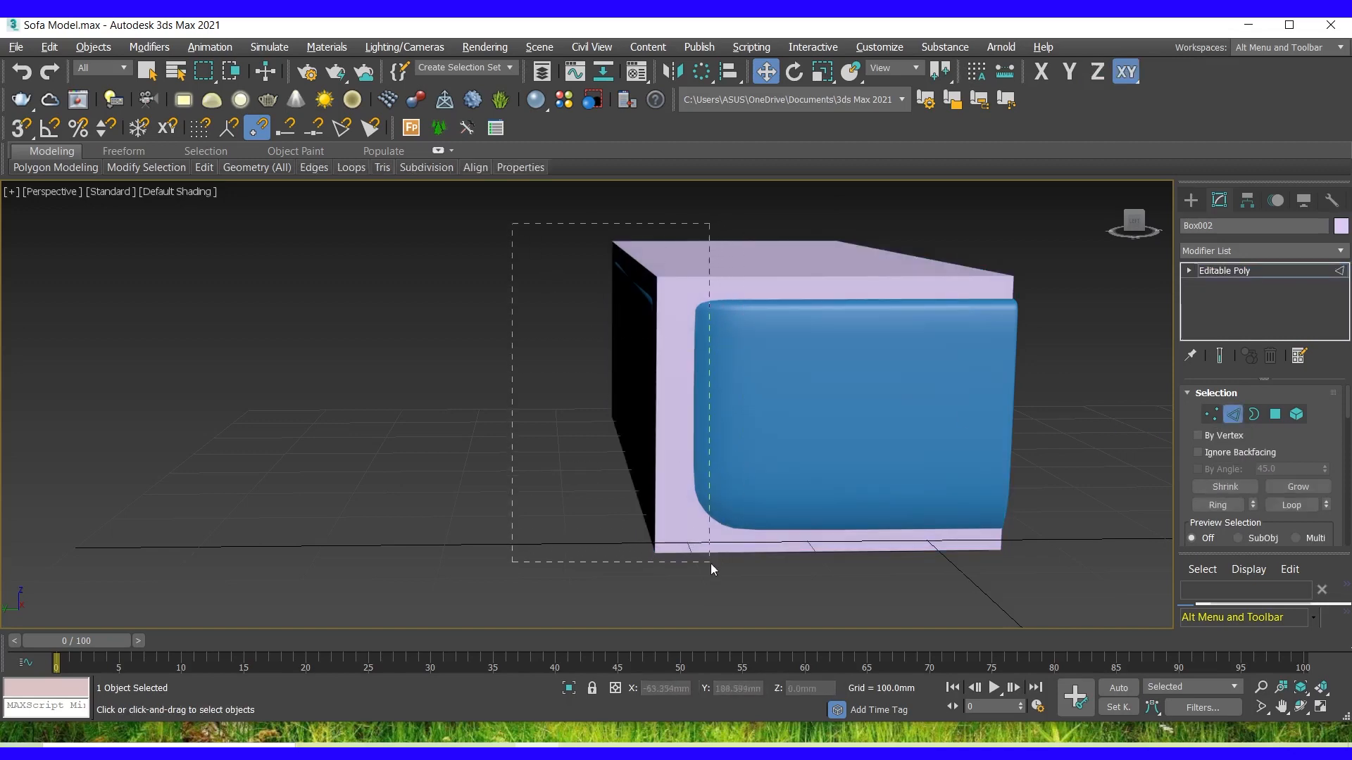
{"action": "left_click_drag", "start_coordinate": [699, 581], "coordinate": [638, 510]}
{"action": "left_click_drag", "start_coordinate": [729, 567], "coordinate": [728, 567]}
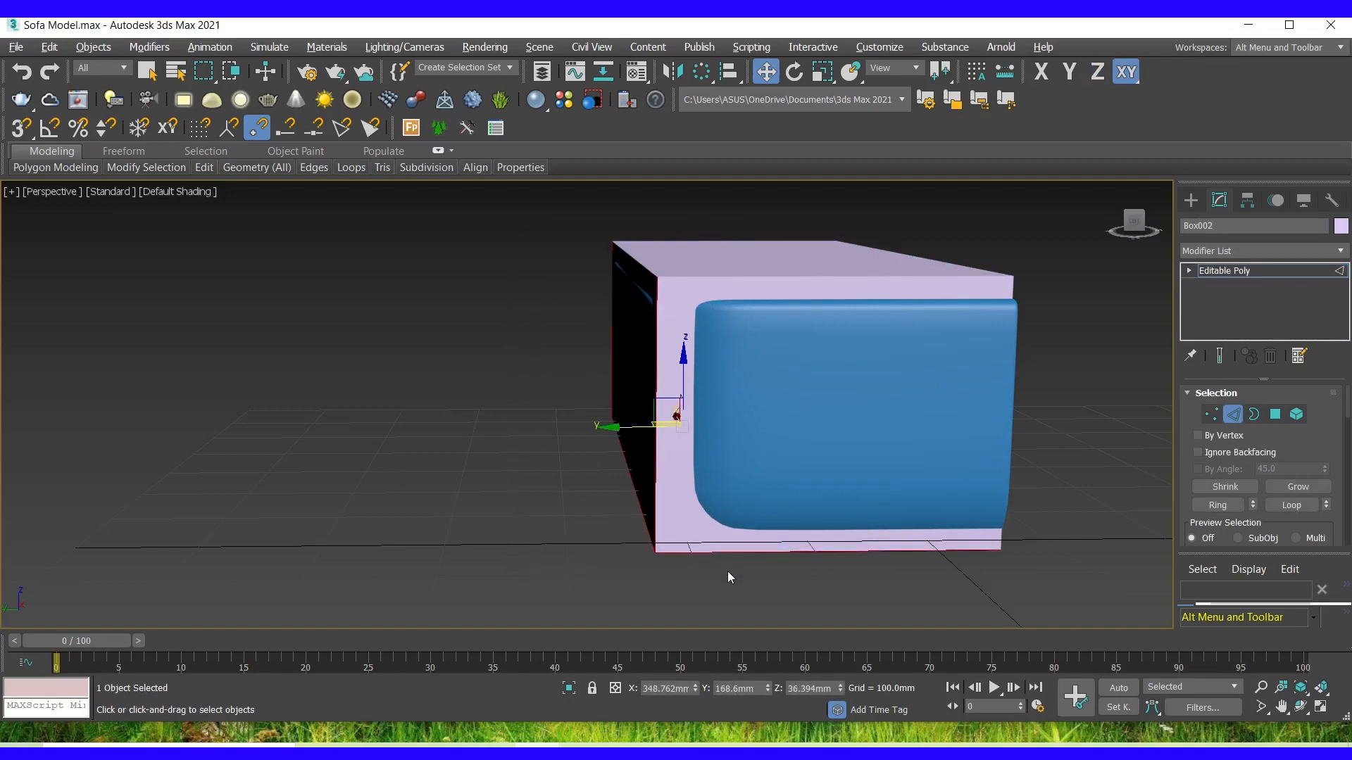
Chamfer the selected box edges by about 64.8 mm with 3 segments to match the sofa's rounded corners.
{"action": "scroll", "coordinate": [1208, 479], "scroll_direction": "down", "scroll_amount": 10}
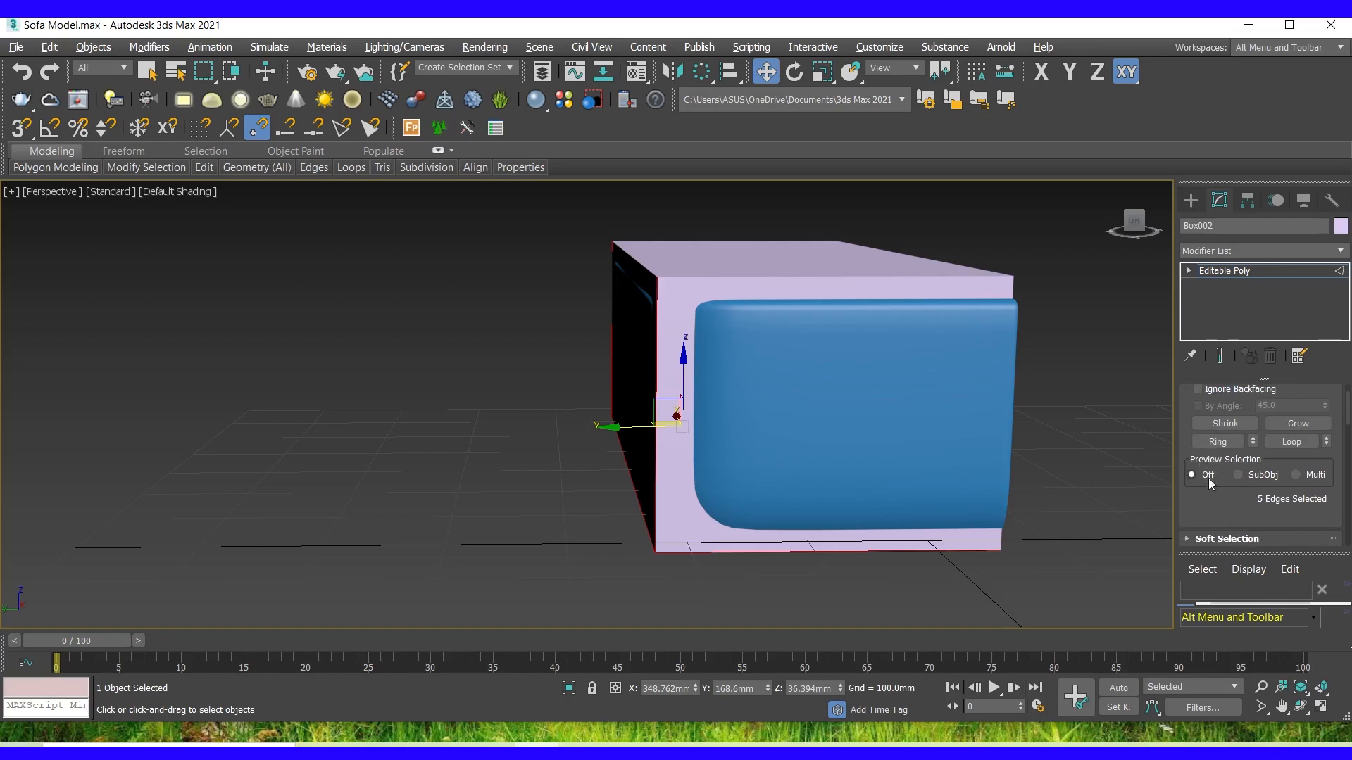
{"action": "scroll", "coordinate": [1209, 478], "scroll_direction": "down", "scroll_amount": 1}
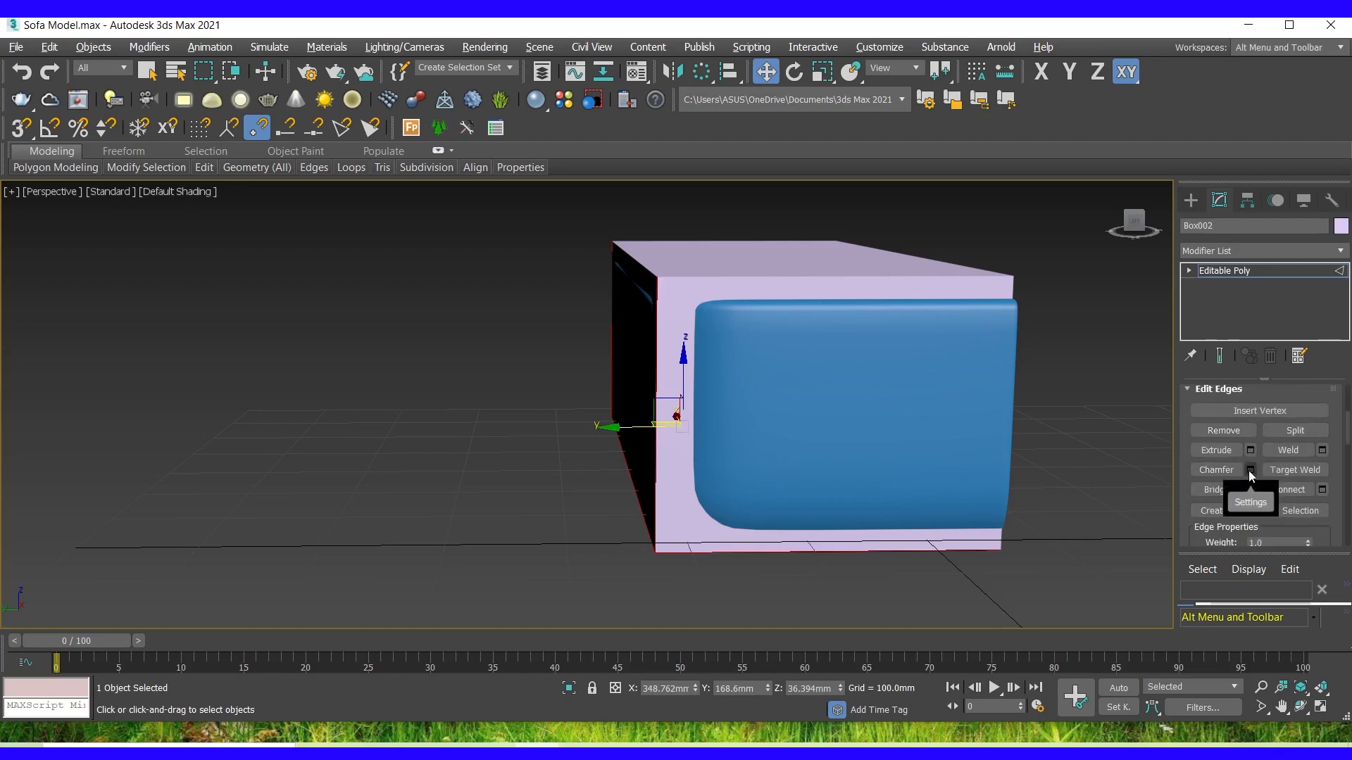
{"action": "left_click", "coordinate": [1250, 471]}
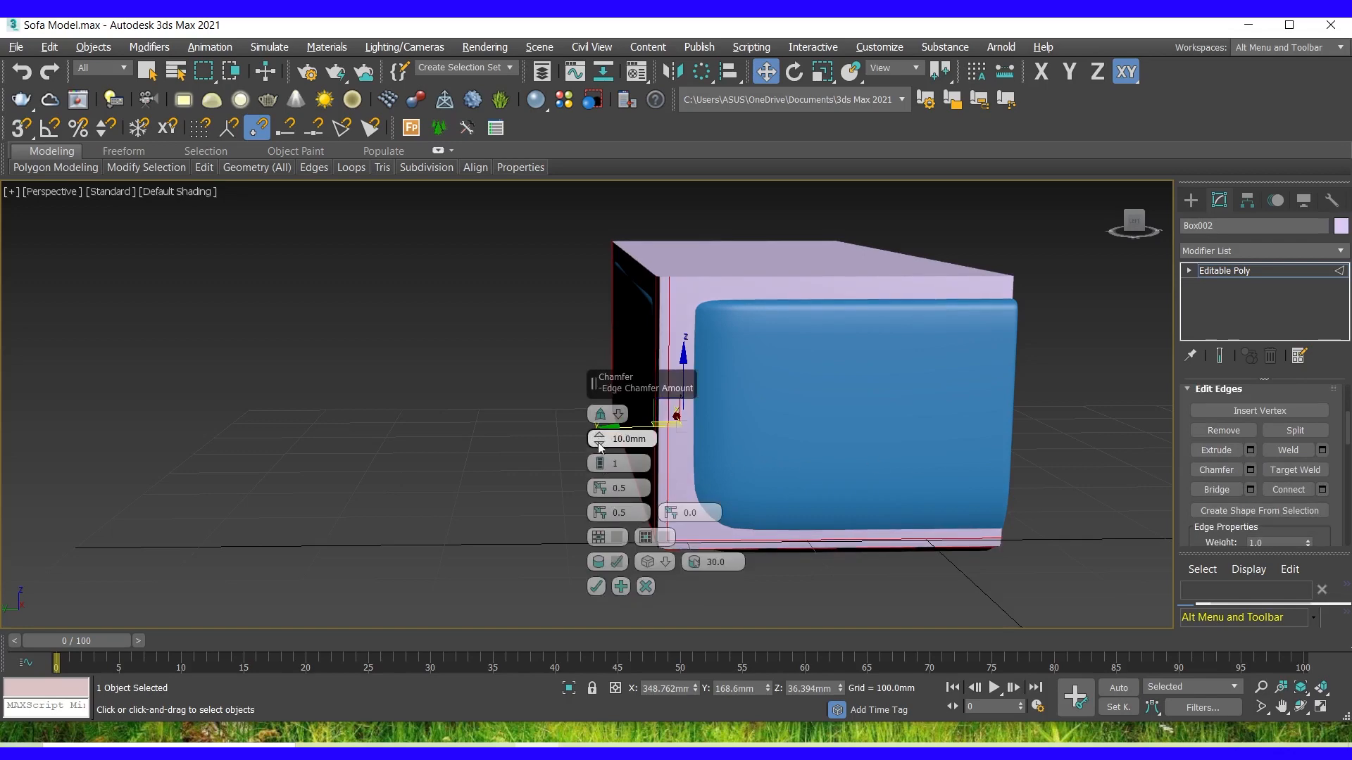
{"action": "left_click", "coordinate": [597, 464]}
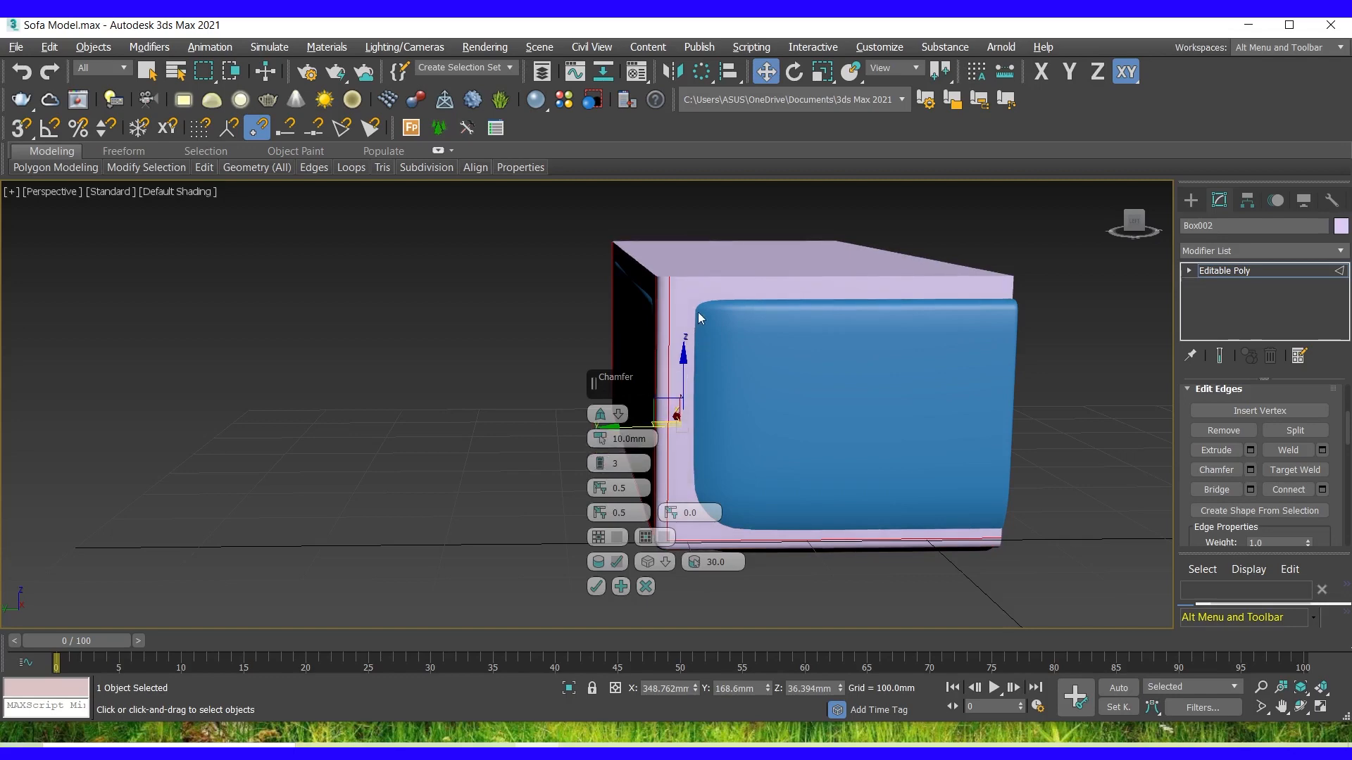
{"action": "scroll", "coordinate": [683, 405], "scroll_direction": "up", "scroll_amount": 3}
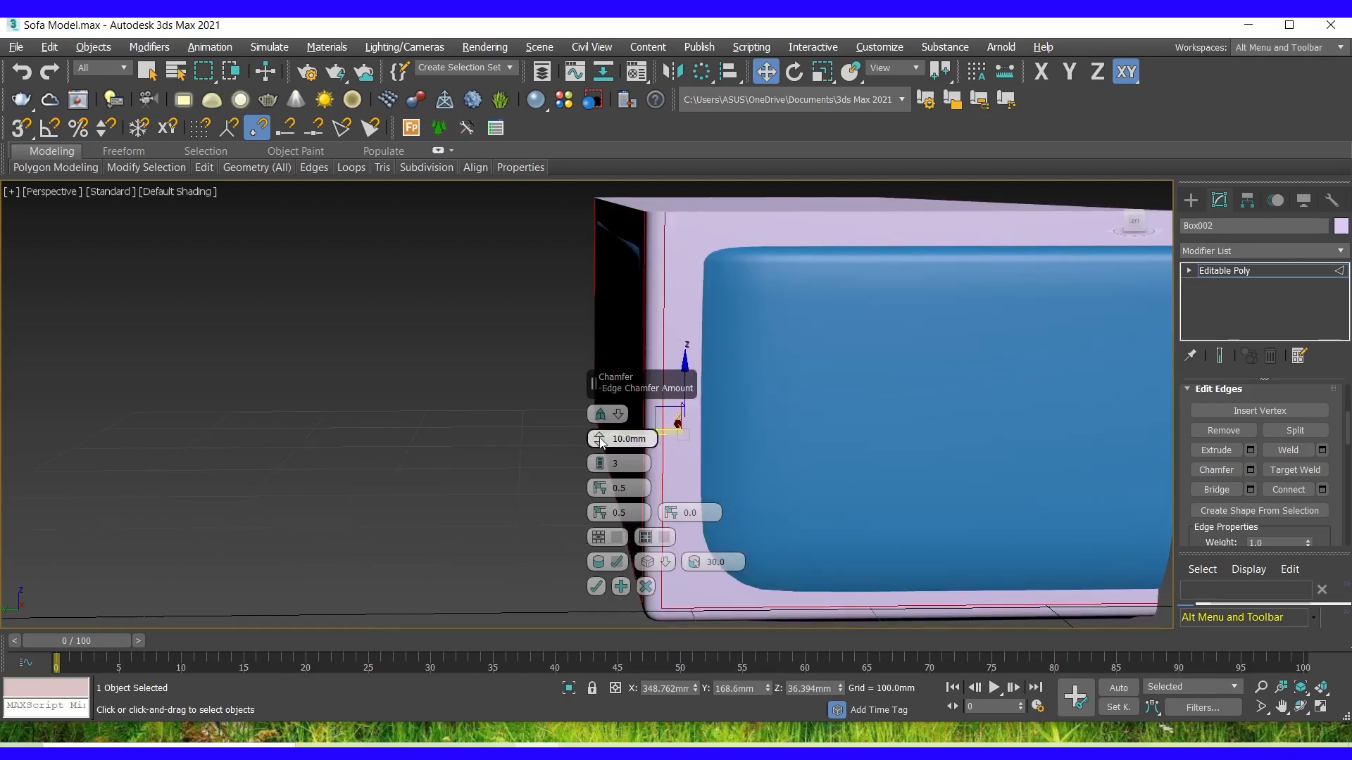
{"action": "left_click_drag", "start_coordinate": [600, 439], "coordinate": [602, 394]}
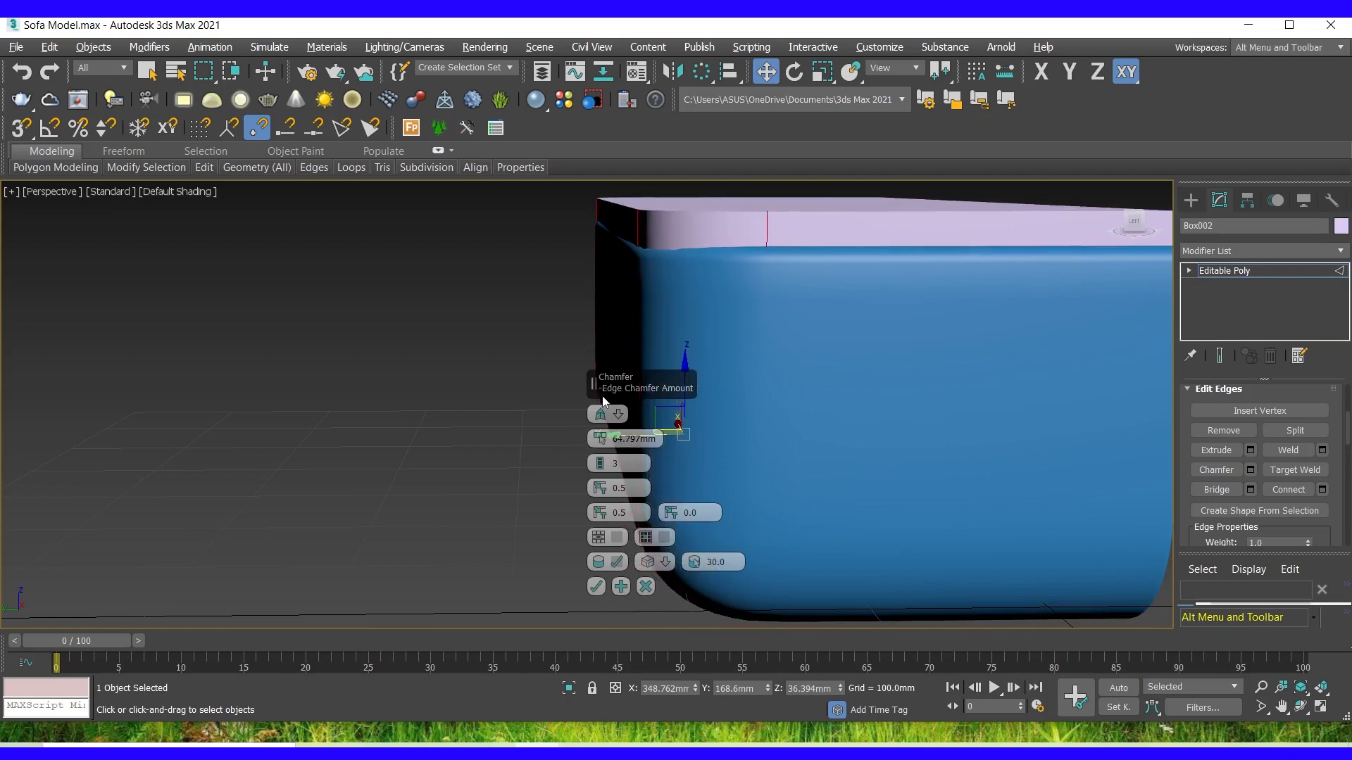
{"action": "middle_click_drag", "start_coordinate": [831, 190], "coordinate": [795, 349], "text": "alt"}
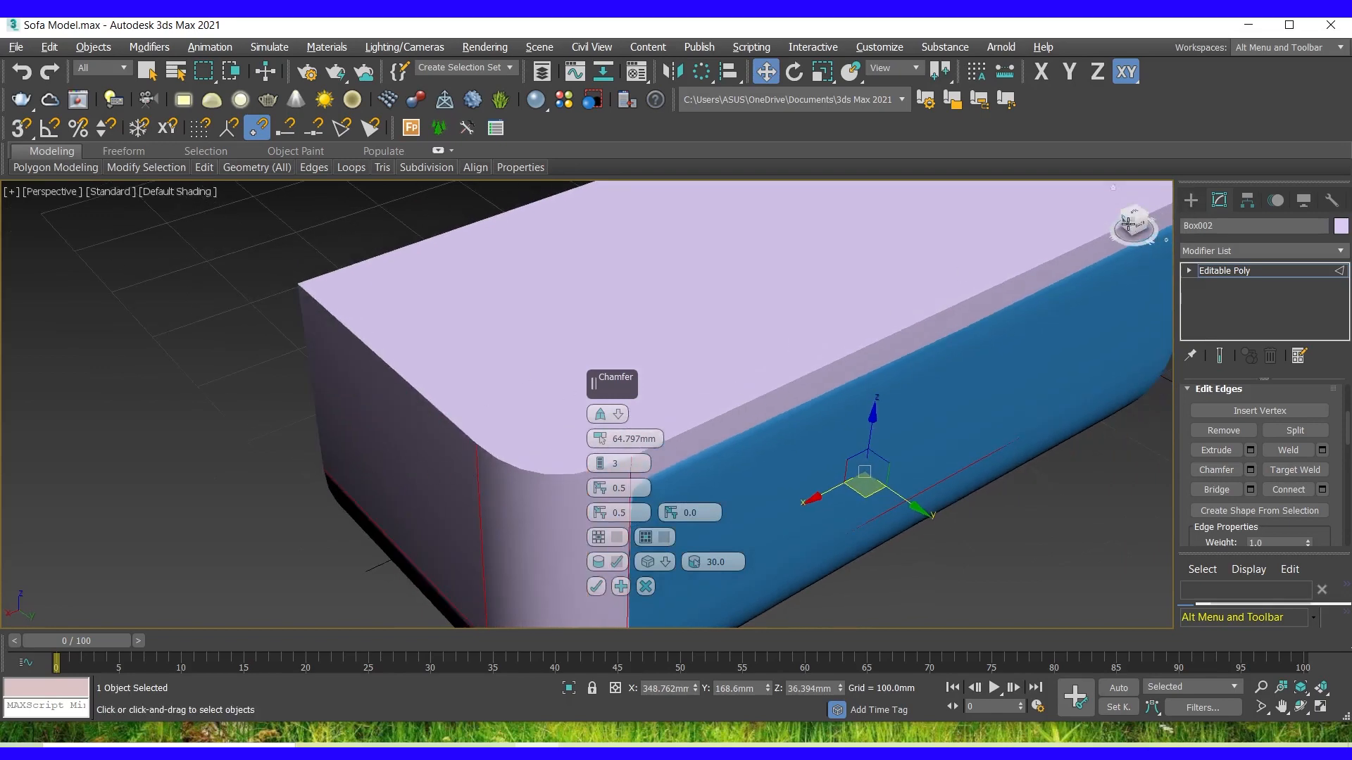
{"action": "middle_click_drag", "start_coordinate": [795, 349], "coordinate": [795, 348], "text": "alt"}
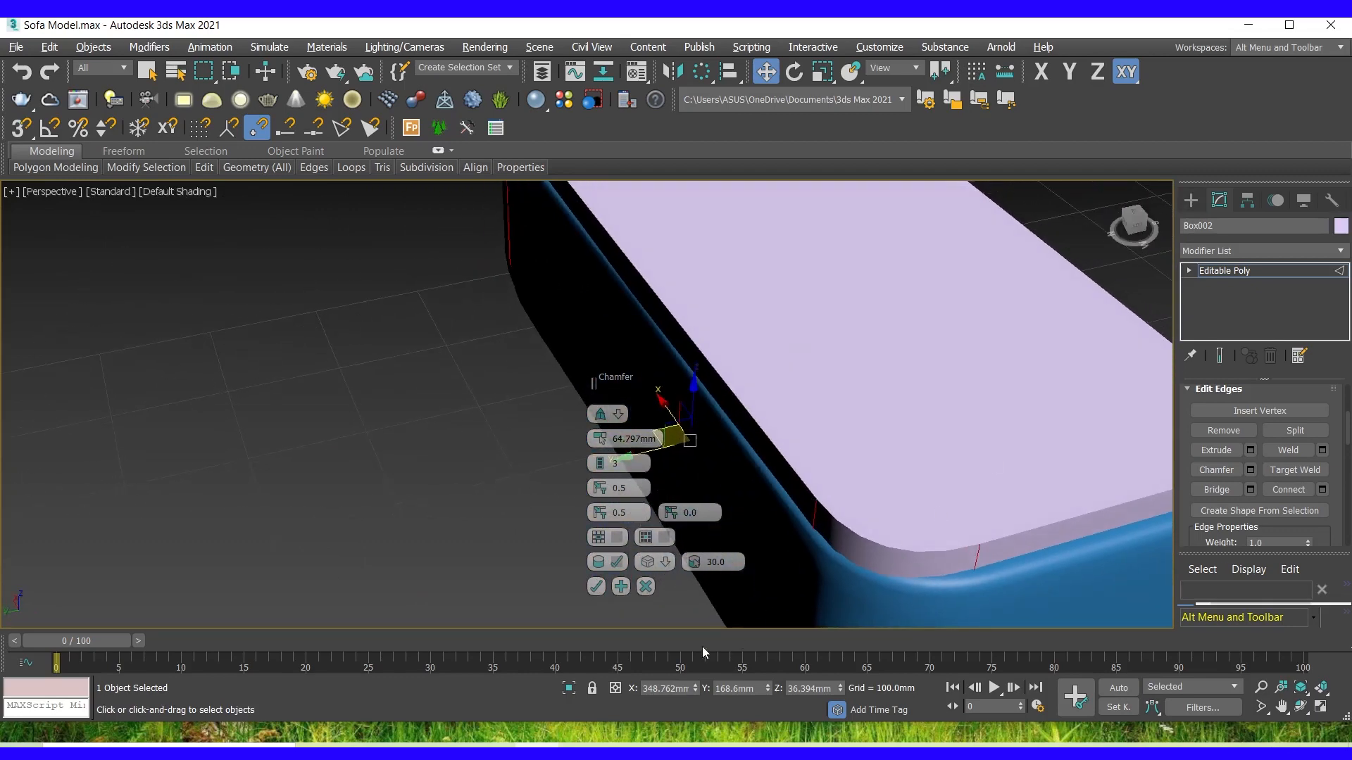
{"action": "left_click", "coordinate": [598, 586]}
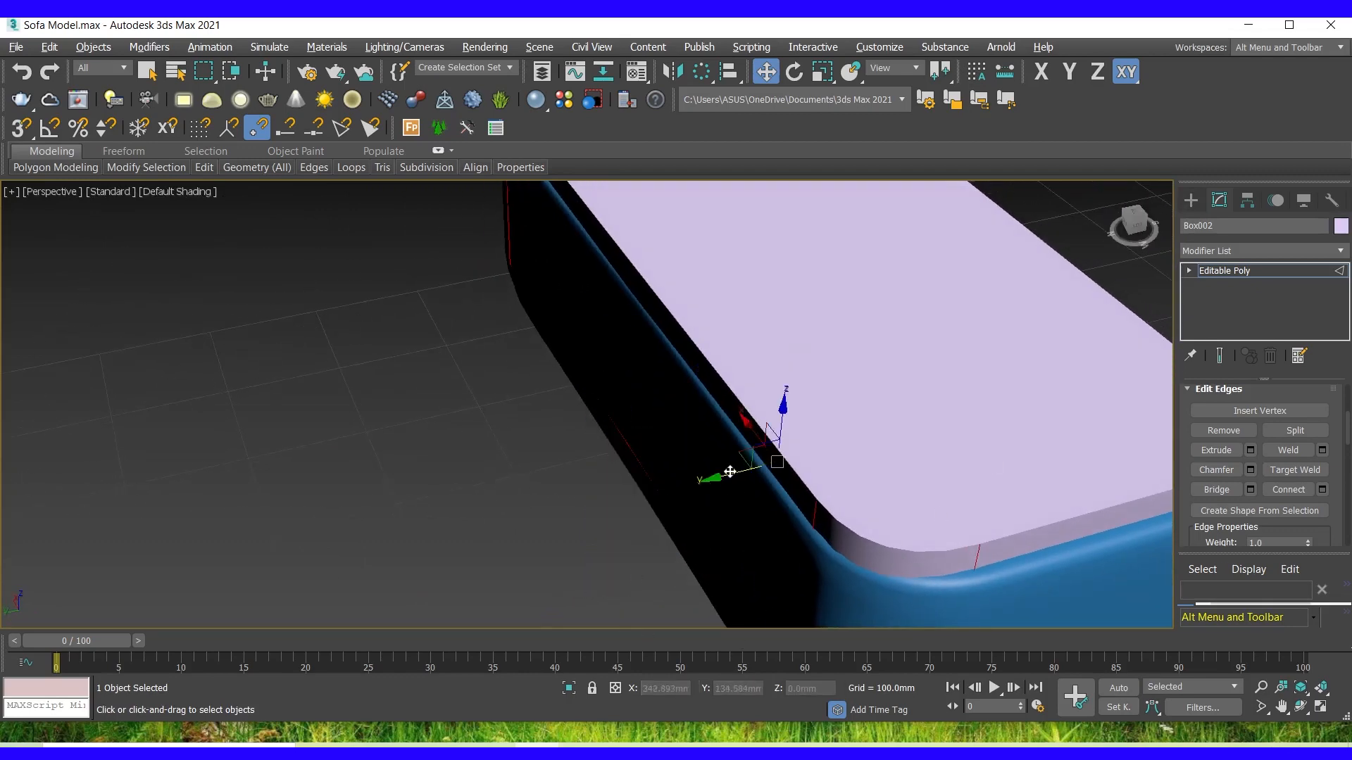
{"action": "left_click", "coordinate": [868, 403]}
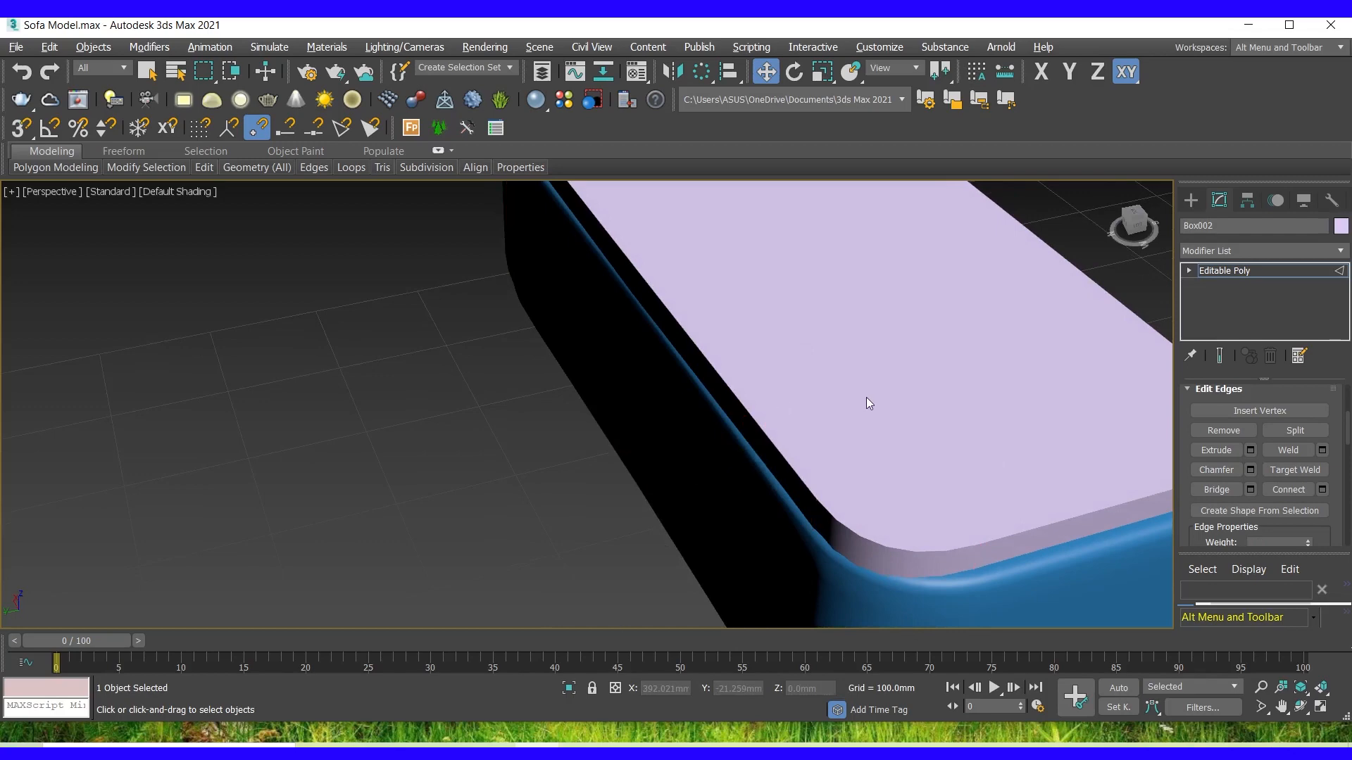
In the Top view, move the vertices of the chamfered box's right end inward along X to about 640.6 mm.
{"action": "key", "text": "alt+w"}
{"action": "left_click", "coordinate": [468, 308]}
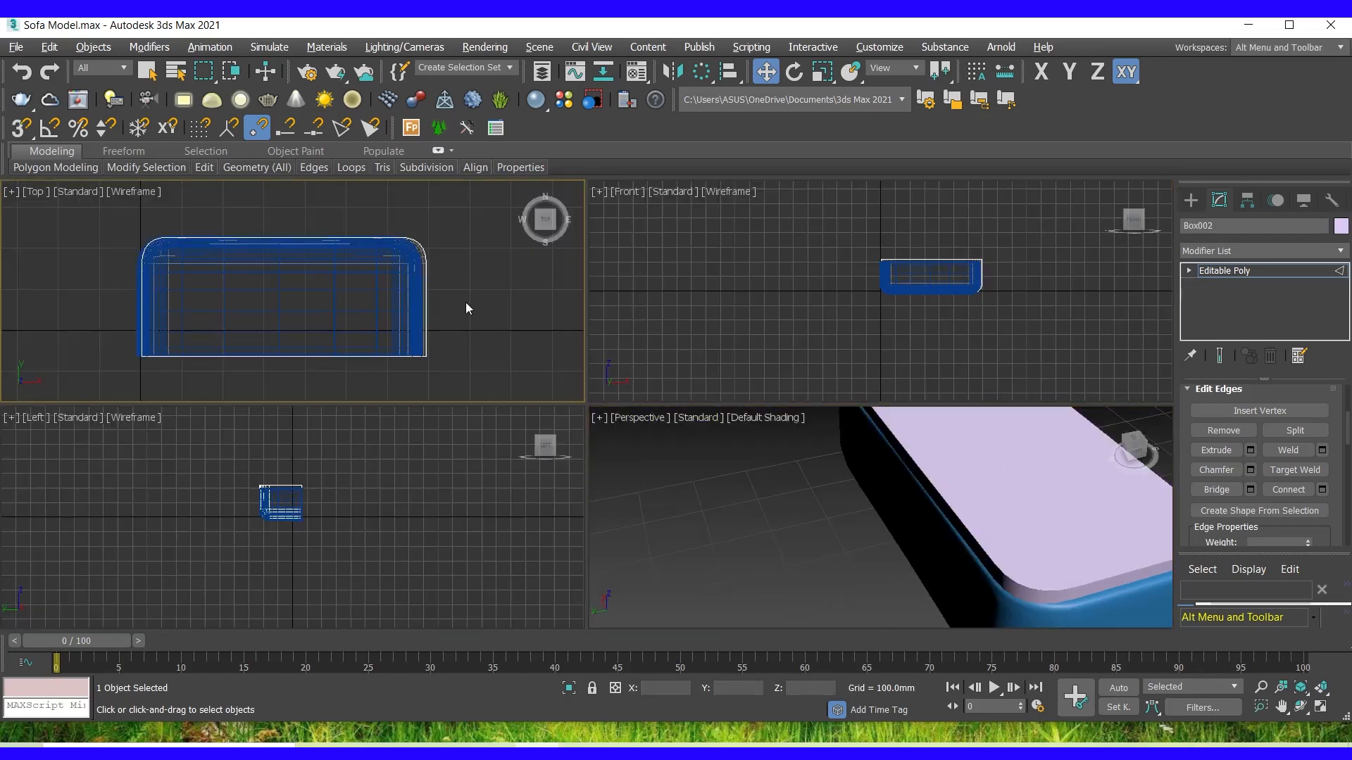
{"action": "key", "text": "alt+w"}
{"action": "scroll", "coordinate": [908, 410], "scroll_direction": "up", "scroll_amount": 2}
{"action": "left_click", "coordinate": [835, 331]}
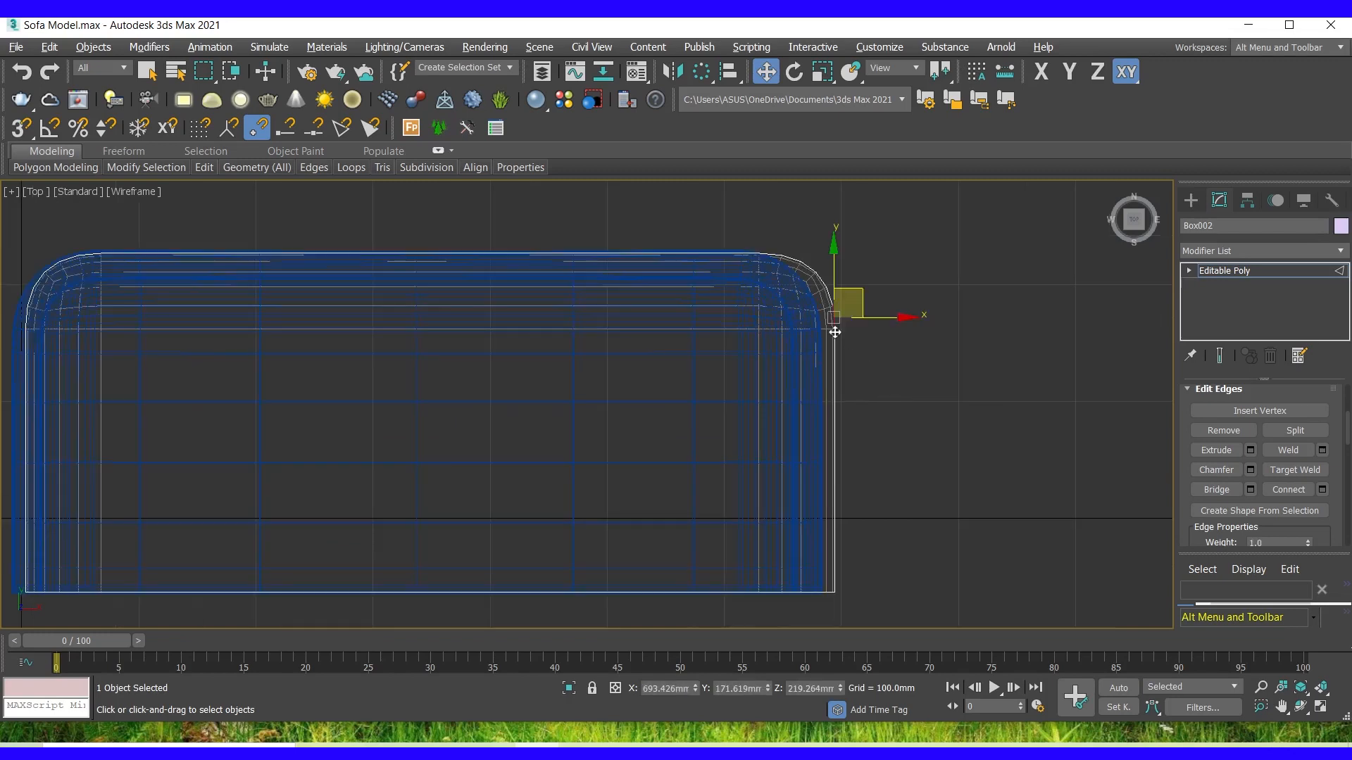
{"action": "left_click", "coordinate": [1189, 272]}
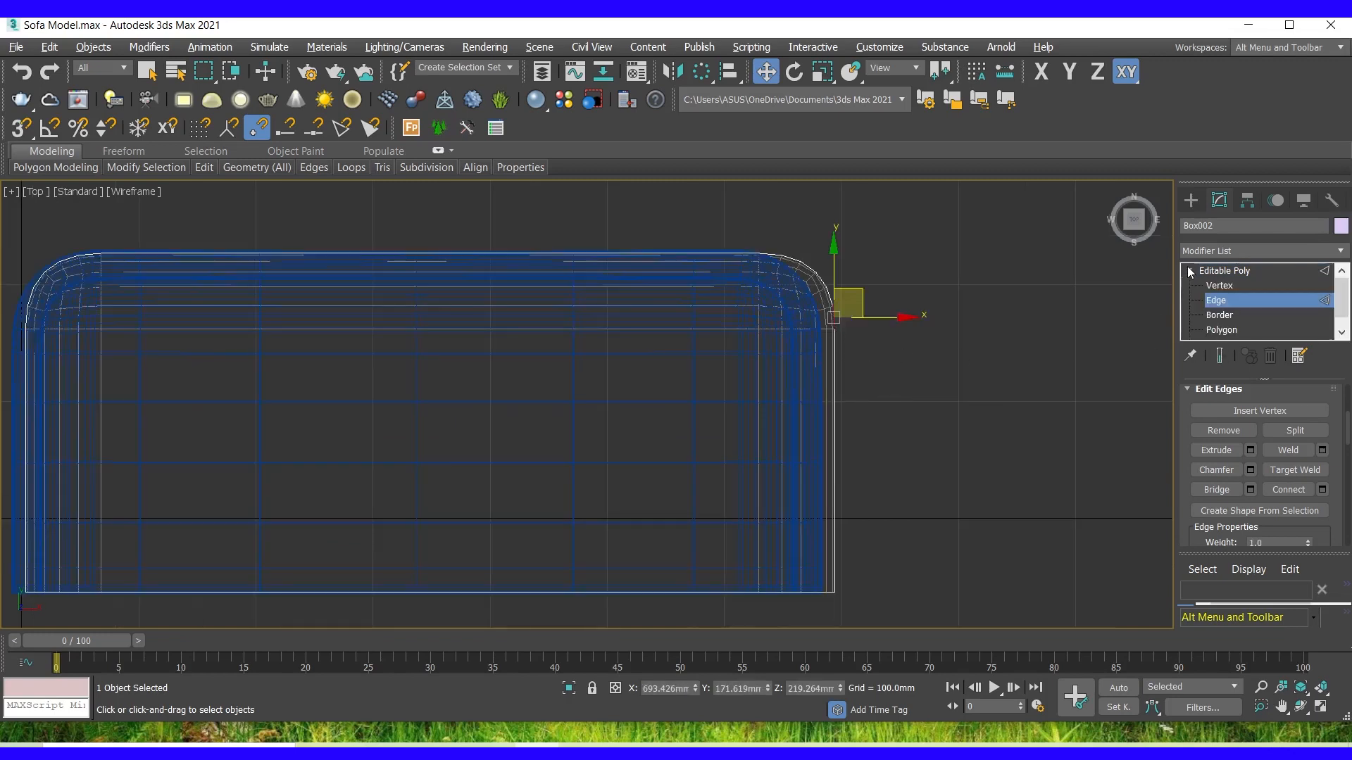
{"action": "left_click", "coordinate": [1217, 286]}
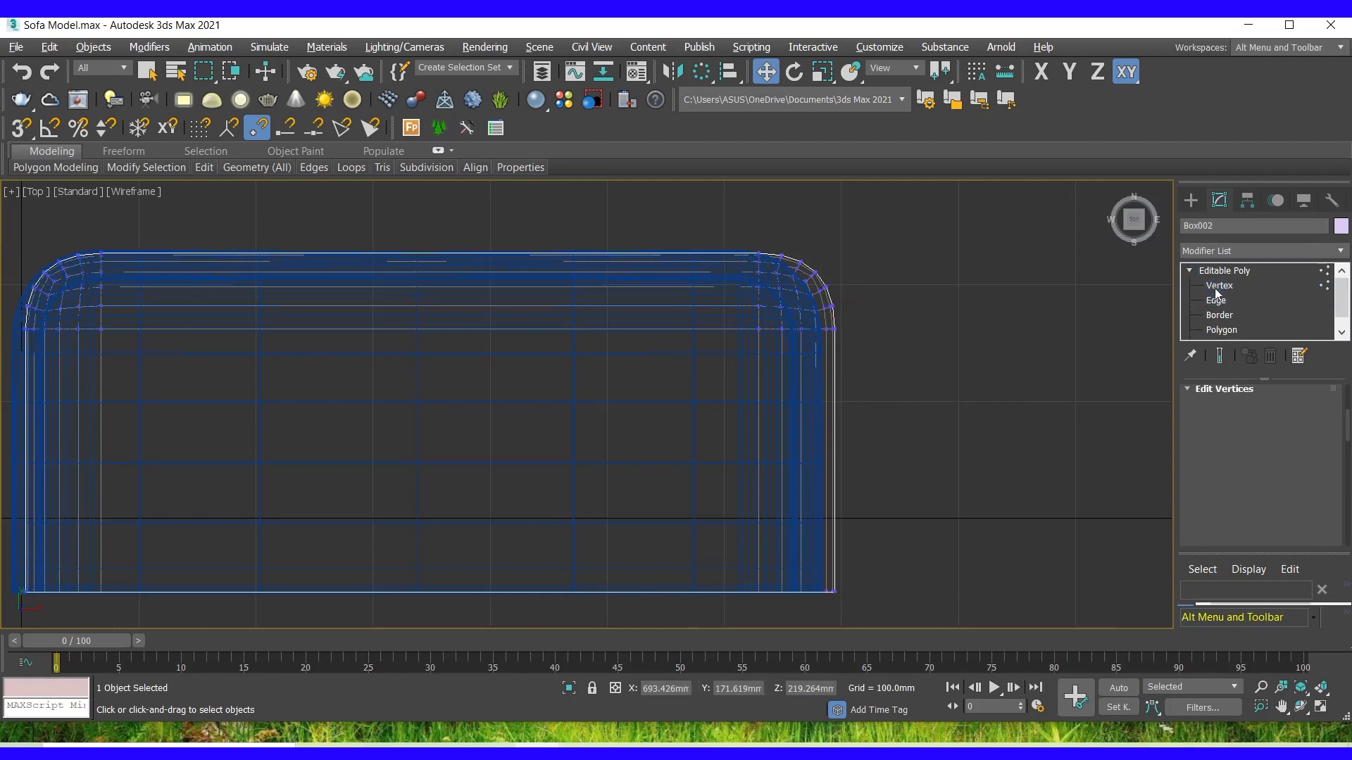
{"action": "left_click_drag", "start_coordinate": [953, 645], "coordinate": [954, 645]}
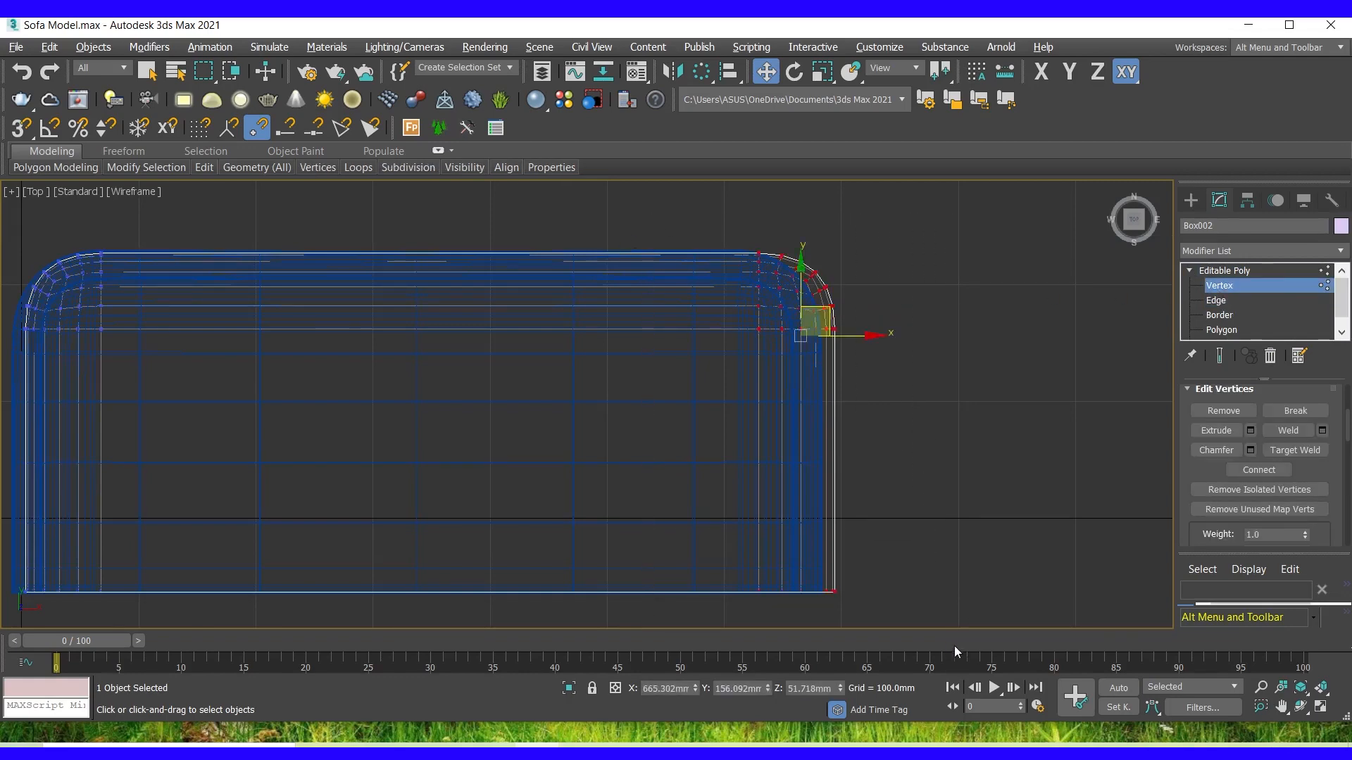
{"action": "left_click_drag", "start_coordinate": [857, 335], "coordinate": [825, 343]}
{"action": "scroll", "coordinate": [904, 399], "scroll_direction": "down", "scroll_amount": 2}
{"action": "scroll", "coordinate": [523, 293], "scroll_direction": "up", "scroll_amount": 2}
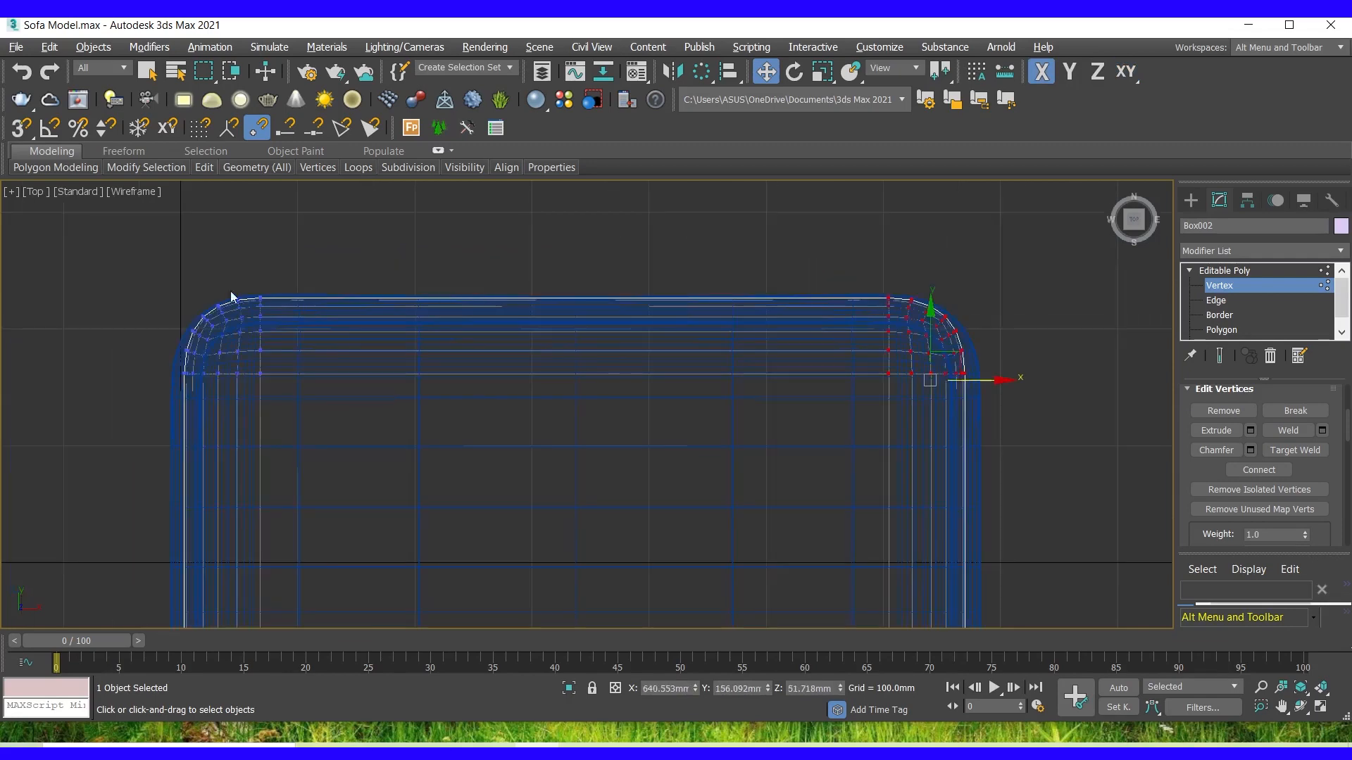
Move the vertices along the chamfered box's rear side inward along Y to about 187.2 mm and leave vertex editing.
{"action": "left_click_drag", "start_coordinate": [1088, 442], "coordinate": [1089, 443]}
{"action": "scroll", "coordinate": [519, 286], "scroll_direction": "up", "scroll_amount": 5}
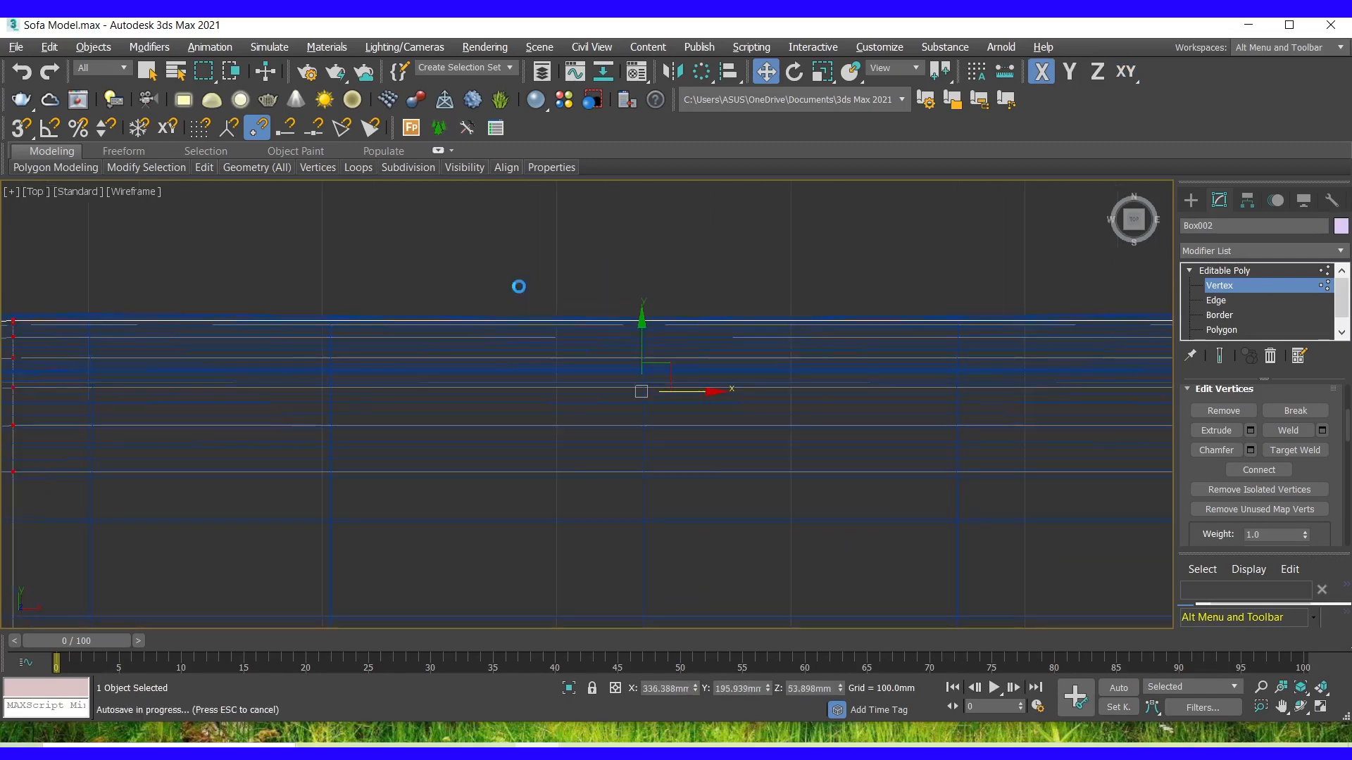
{"action": "left_click_drag", "start_coordinate": [642, 358], "coordinate": [641, 376]}
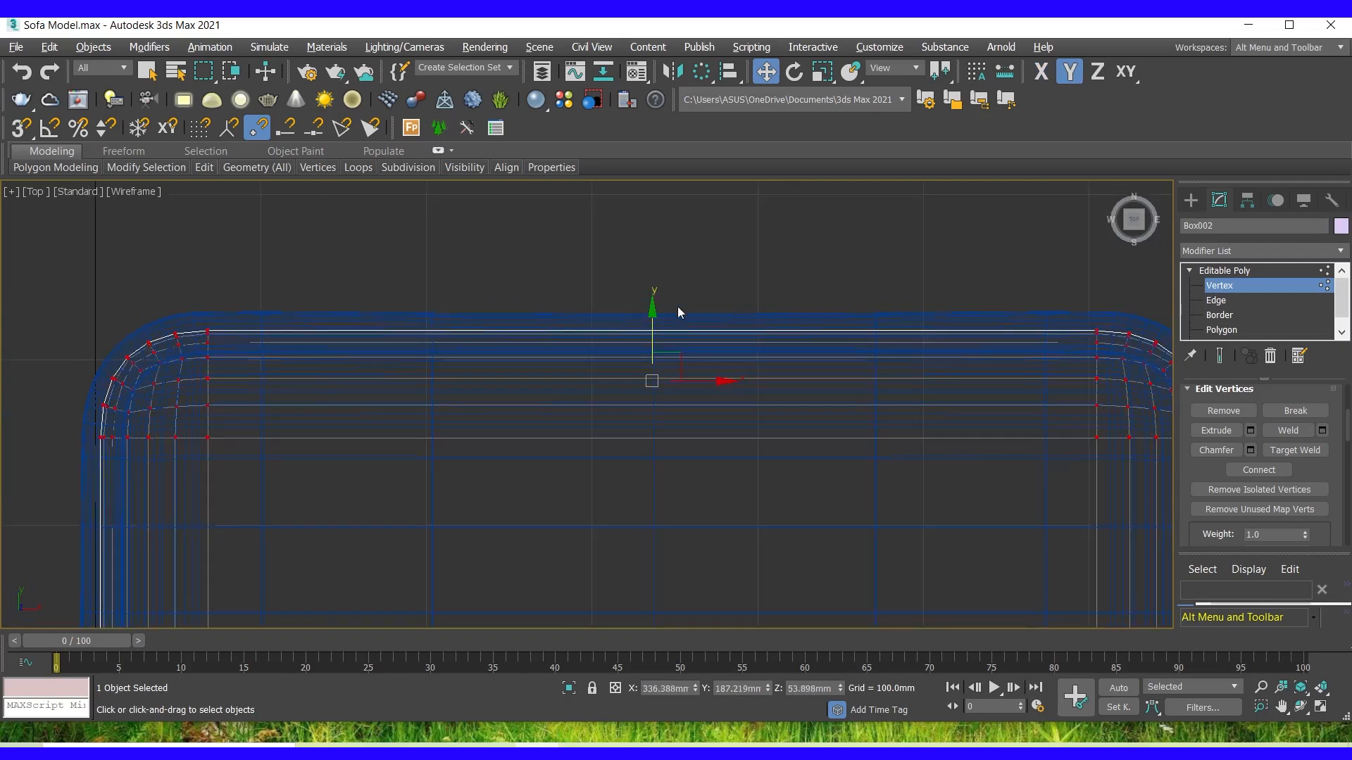
{"action": "scroll", "coordinate": [573, 329], "scroll_direction": "down", "scroll_amount": 2}
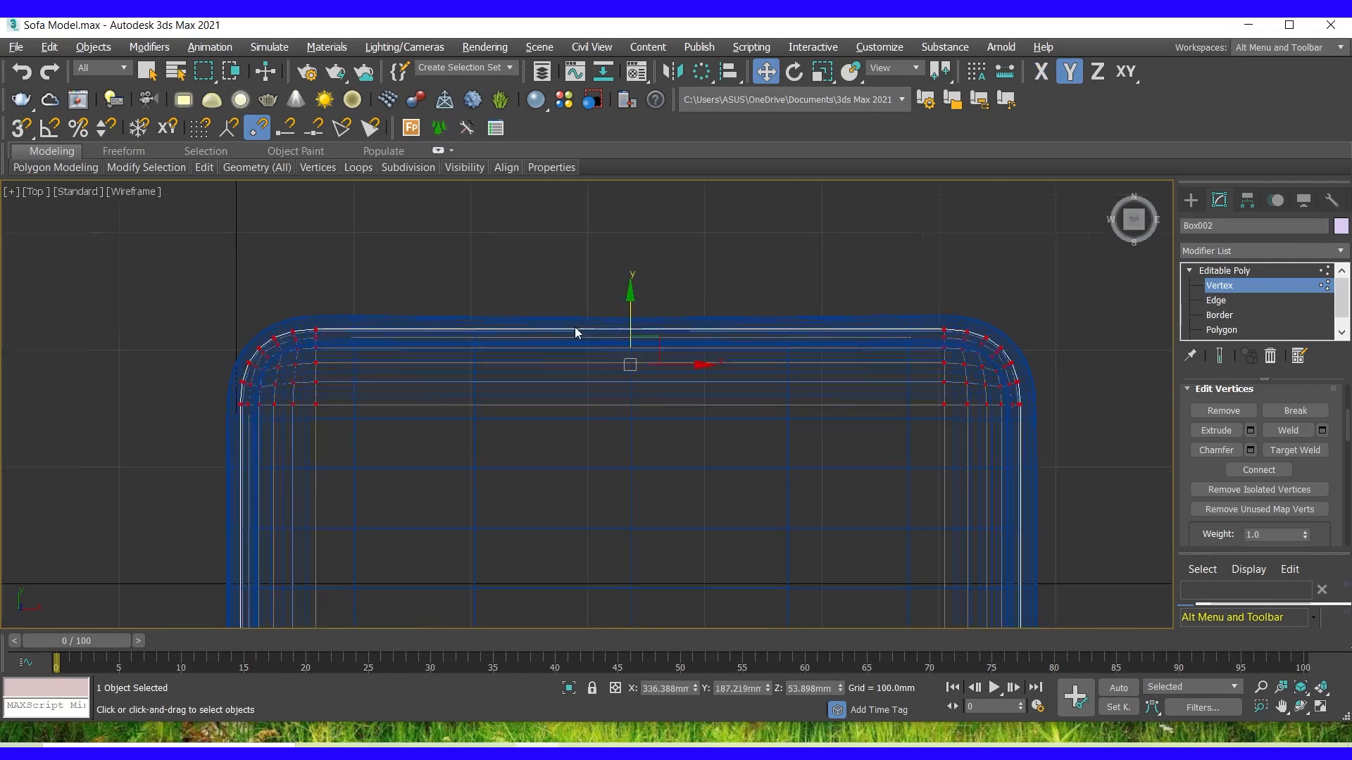
{"action": "left_click", "coordinate": [1227, 291]}
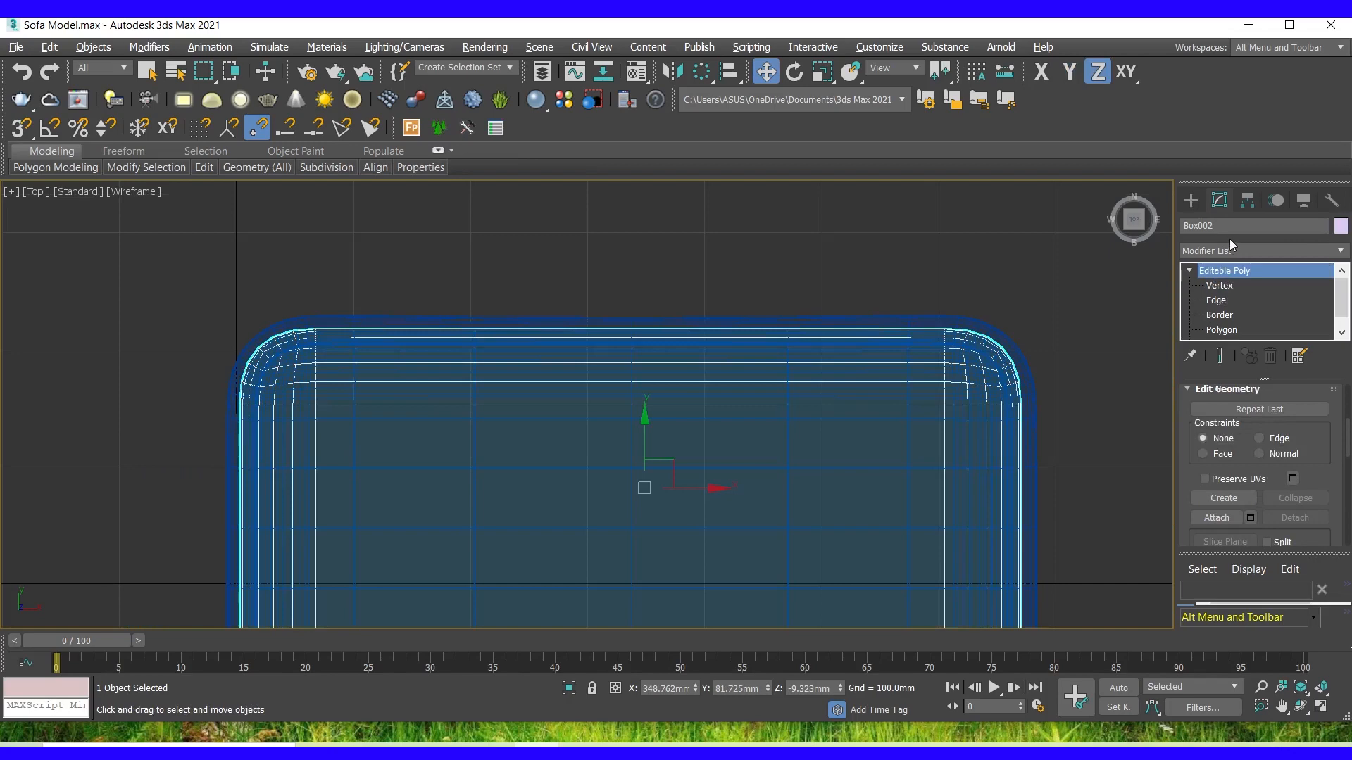
Create a second box in the Top view that extends past both ends and the rear of the sofa.
{"action": "left_click", "coordinate": [1190, 200]}
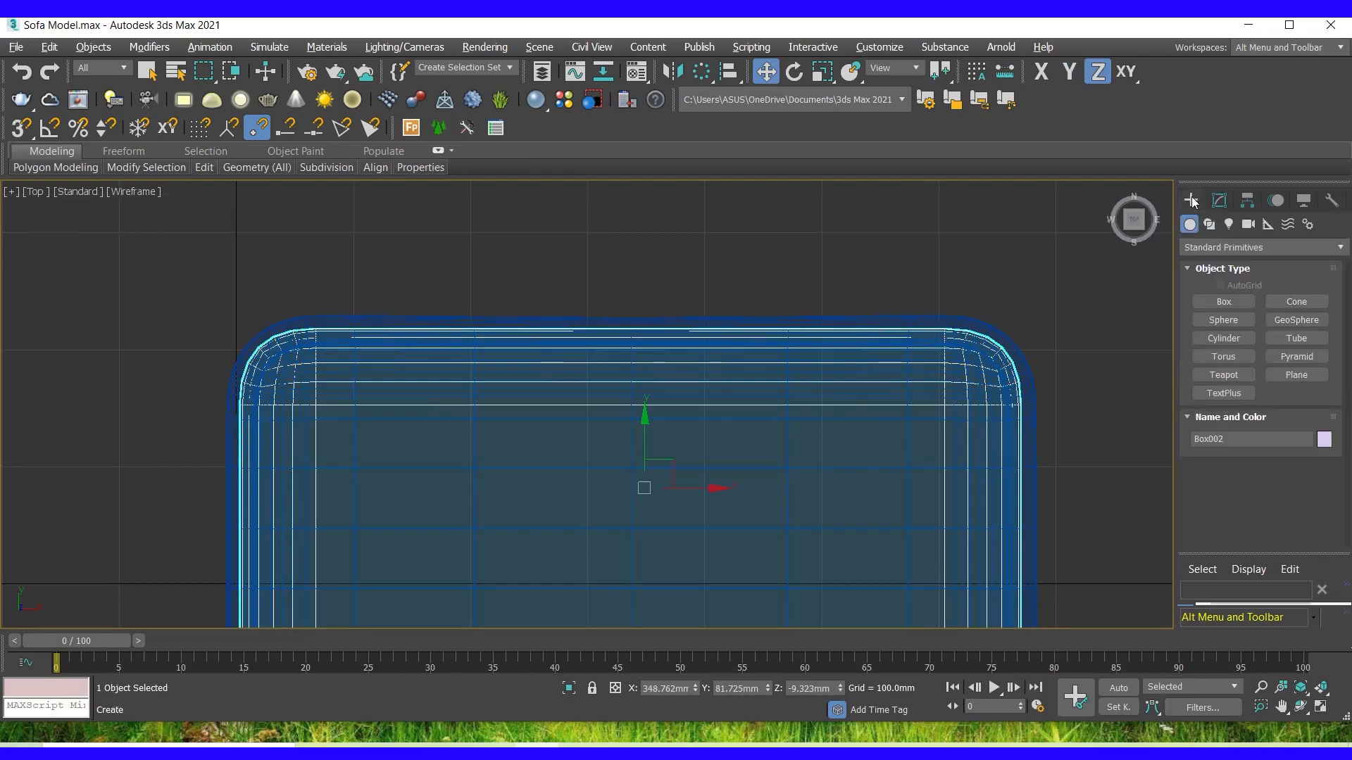
{"action": "left_click", "coordinate": [1219, 303]}
{"action": "scroll", "coordinate": [634, 268], "scroll_direction": "down", "scroll_amount": 4}
{"action": "scroll", "coordinate": [477, 317], "scroll_direction": "up", "scroll_amount": 2}
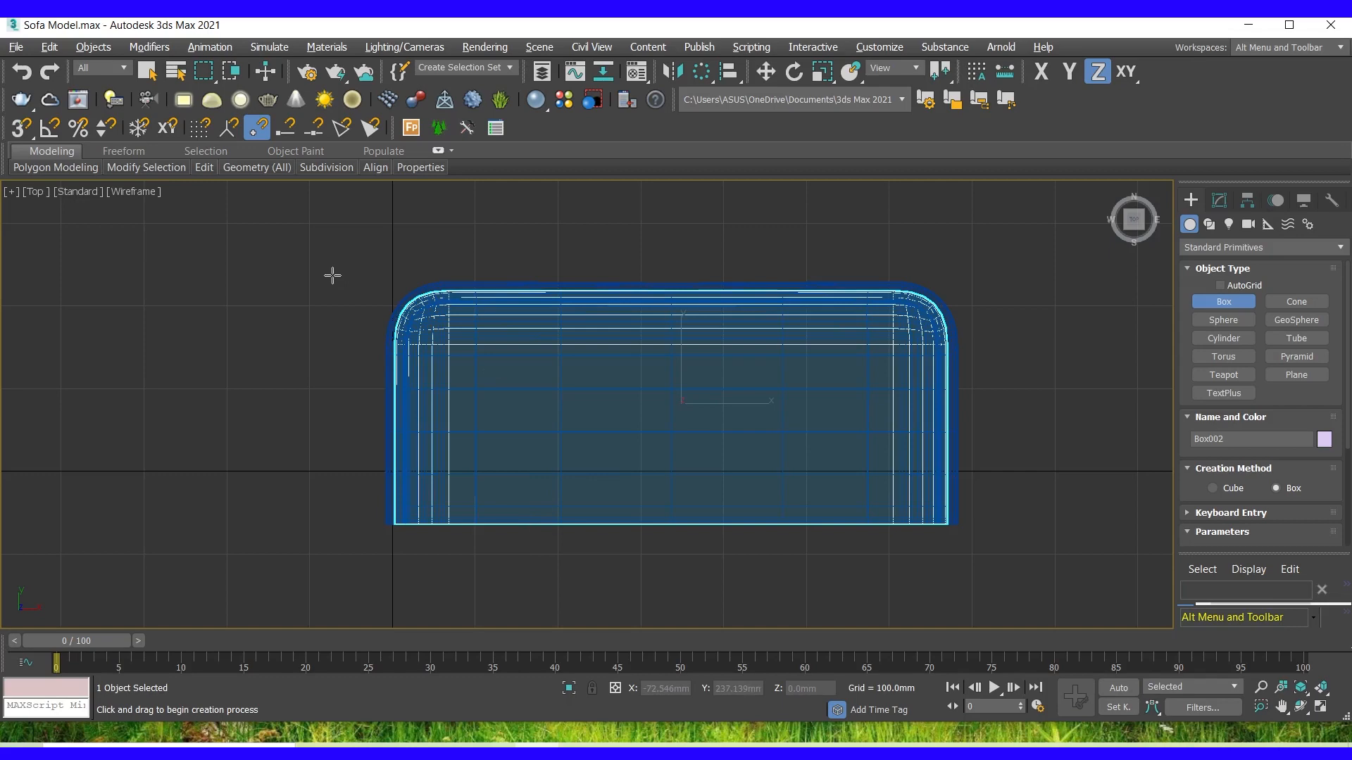
{"action": "left_click_drag", "start_coordinate": [332, 276], "coordinate": [1001, 525]}
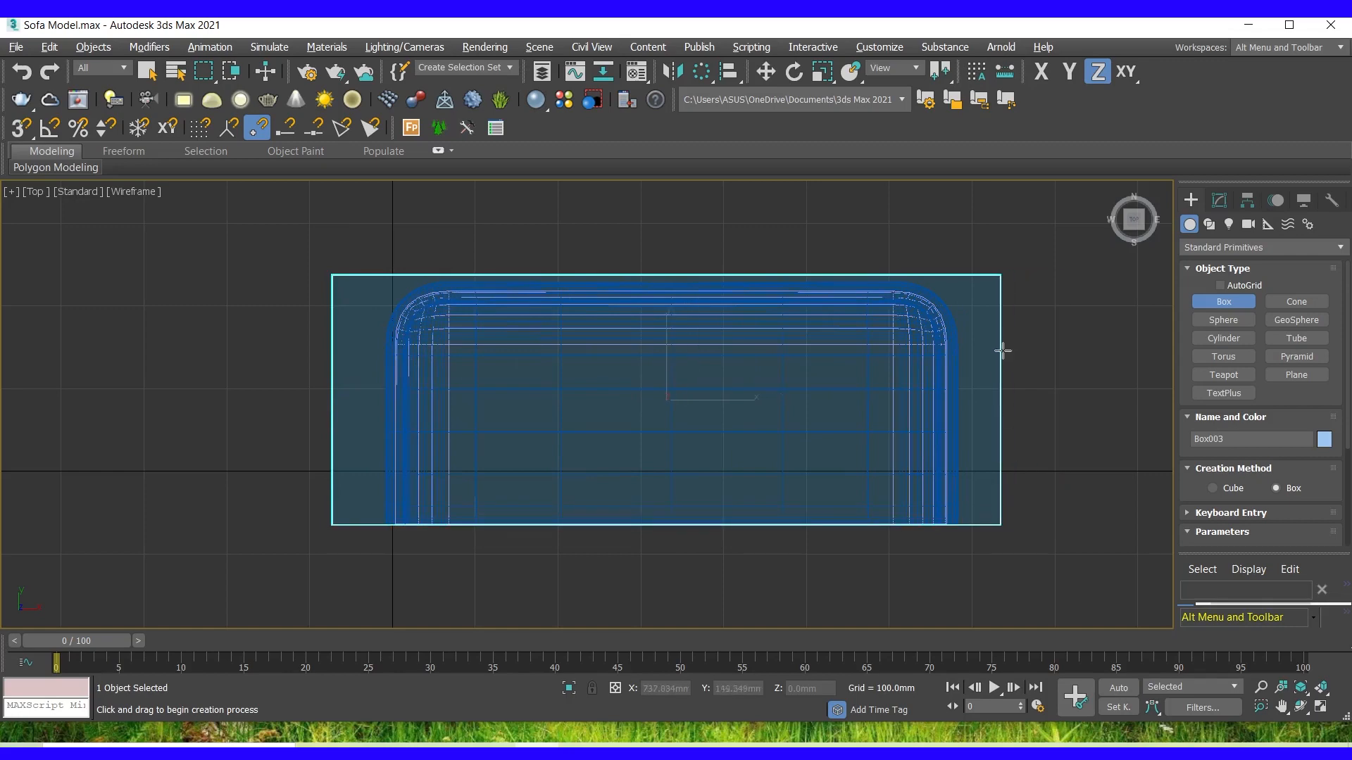
{"action": "key", "text": "alt+w"}
{"action": "right_click", "coordinate": [785, 474]}
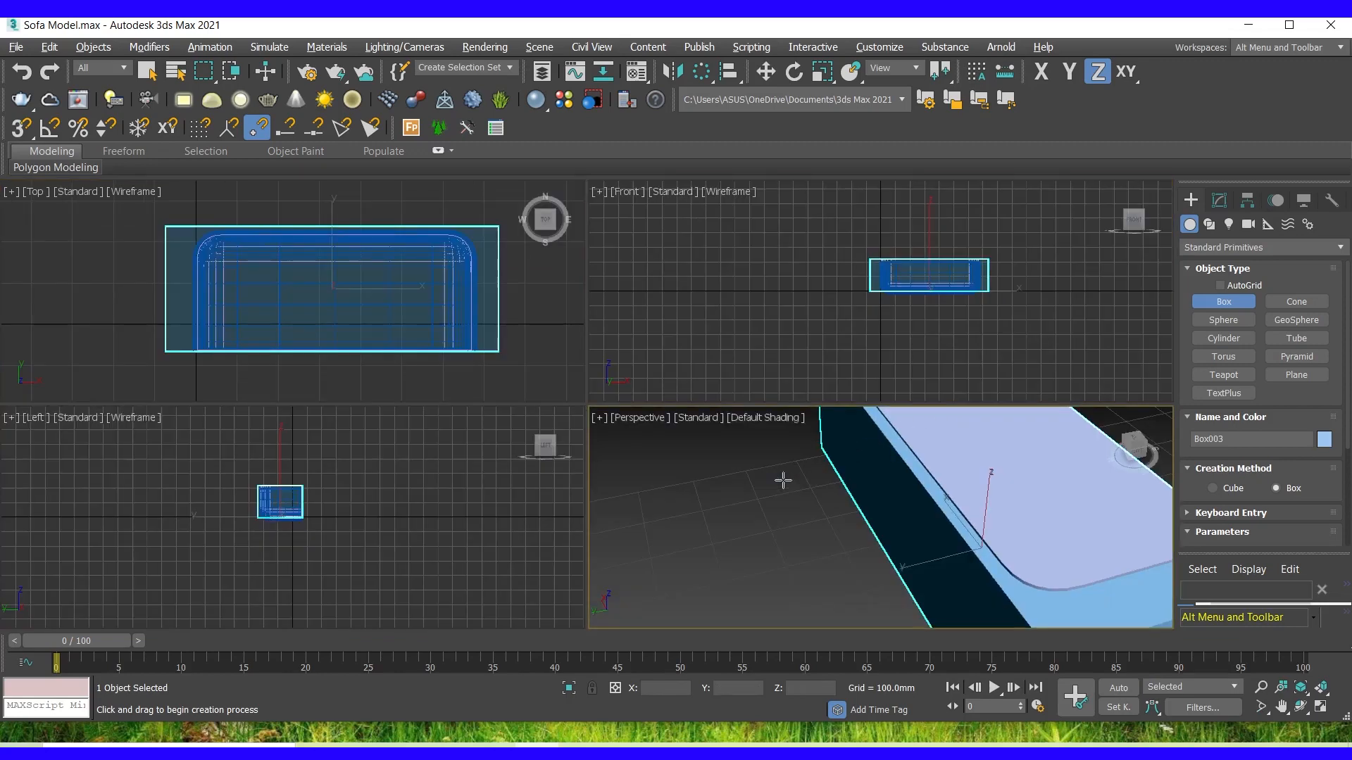
{"action": "key", "text": "alt+w"}
{"action": "scroll", "coordinate": [503, 384], "scroll_direction": "down", "scroll_amount": 6}
{"action": "scroll", "coordinate": [486, 398], "scroll_direction": "up", "scroll_amount": 5}
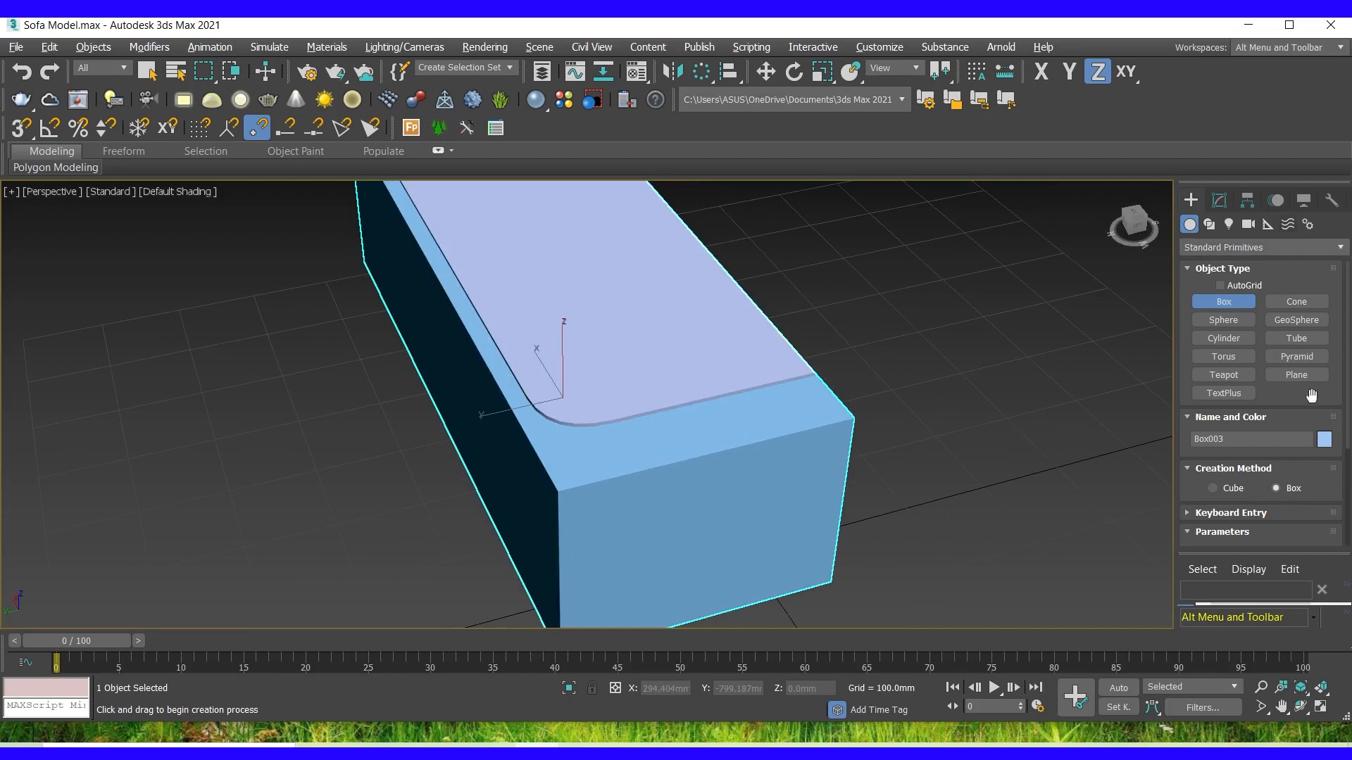
Change the new box's object color to purple.
{"action": "left_click", "coordinate": [1323, 440]}
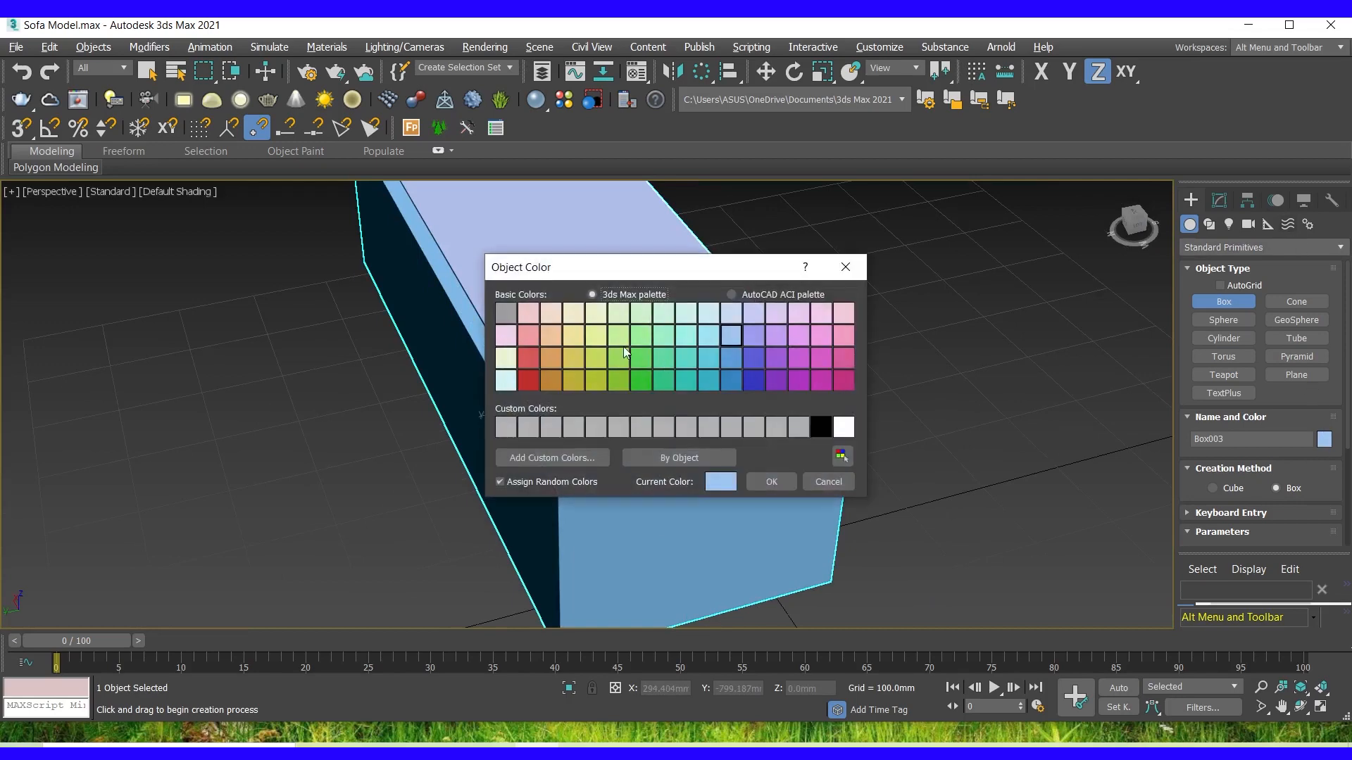
{"action": "left_click", "coordinate": [800, 359]}
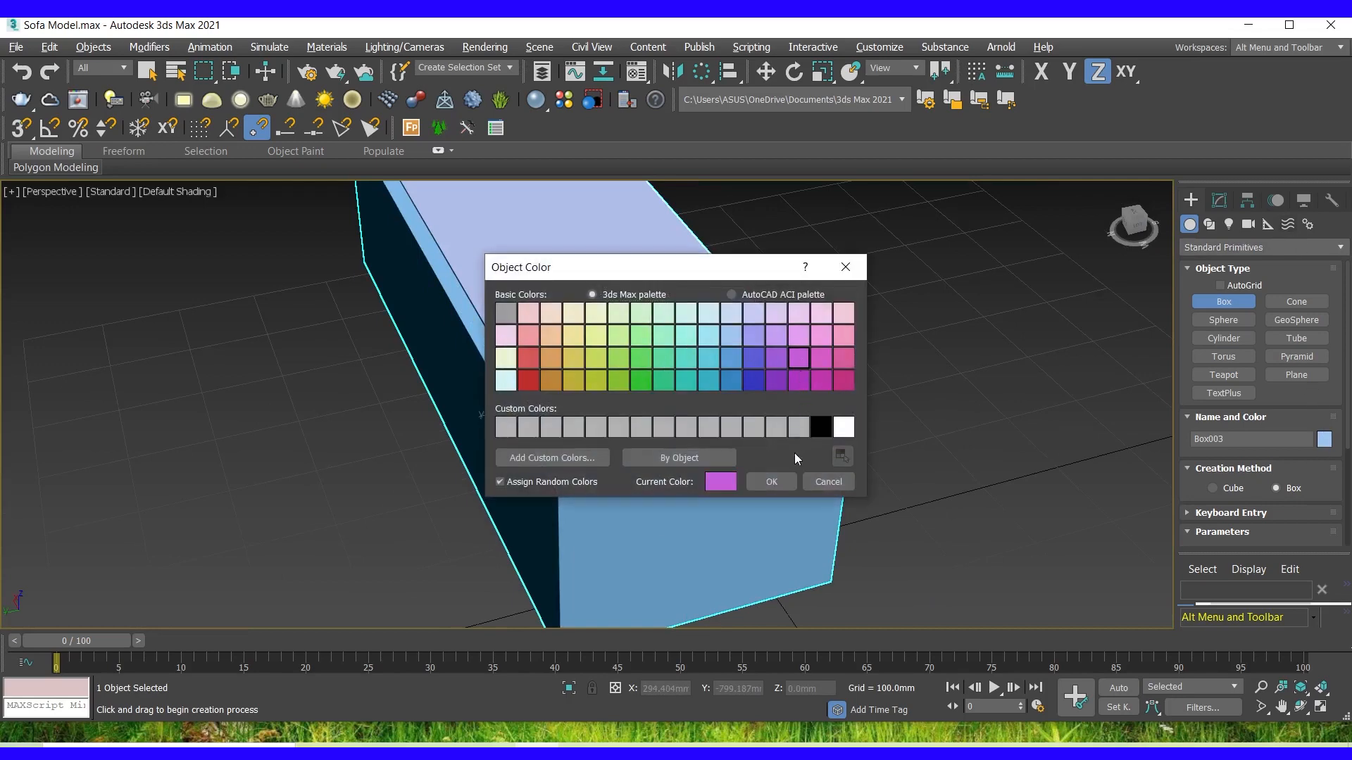
{"action": "left_click", "coordinate": [770, 483]}
In the Front view, lower the purple box to about -23.4 mm along Z so its base meets the sofa's underside.
{"action": "middle_click_drag", "start_coordinate": [414, 352], "coordinate": [414, 352], "text": "alt"}
{"action": "key", "text": "alt+w"}
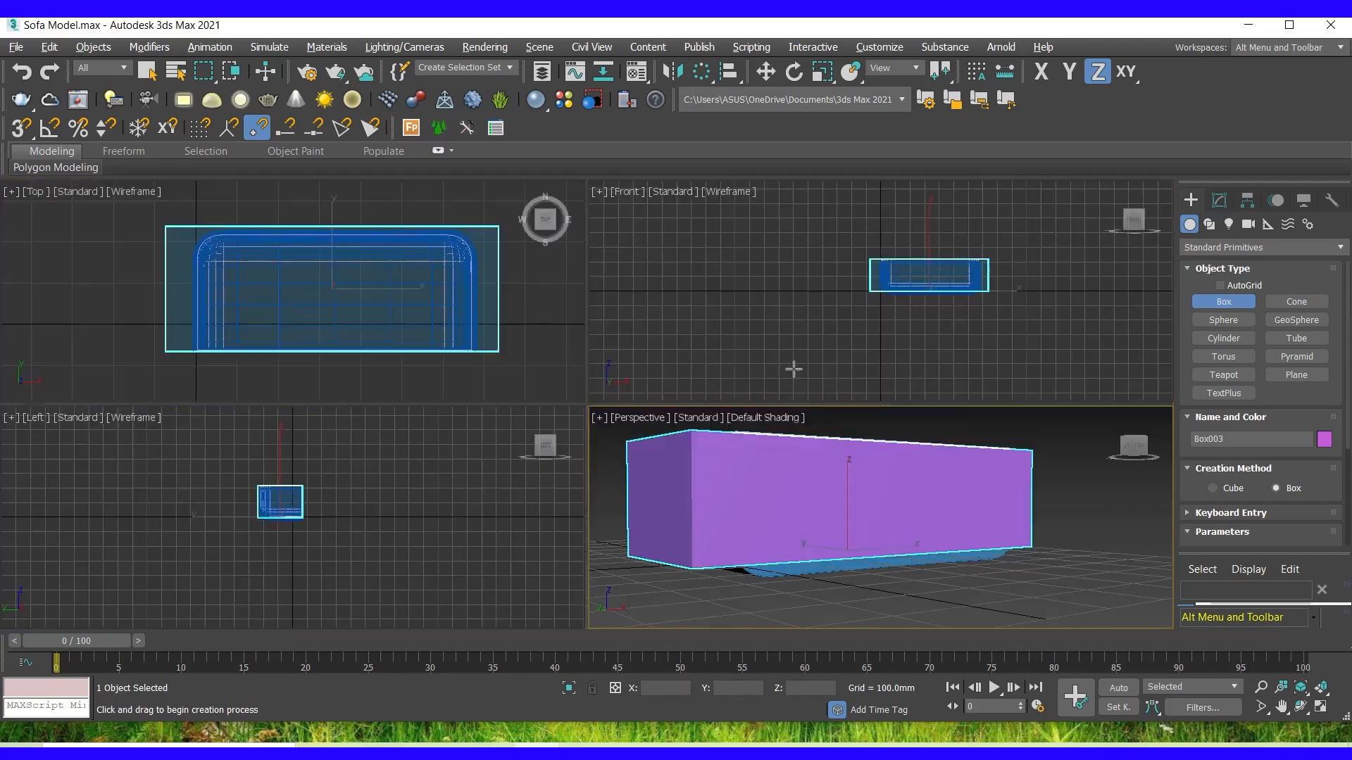
{"action": "left_click", "coordinate": [399, 469]}
{"action": "left_click", "coordinate": [748, 323]}
{"action": "key", "text": "alt+w"}
{"action": "scroll", "coordinate": [685, 385], "scroll_direction": "up", "scroll_amount": 6}
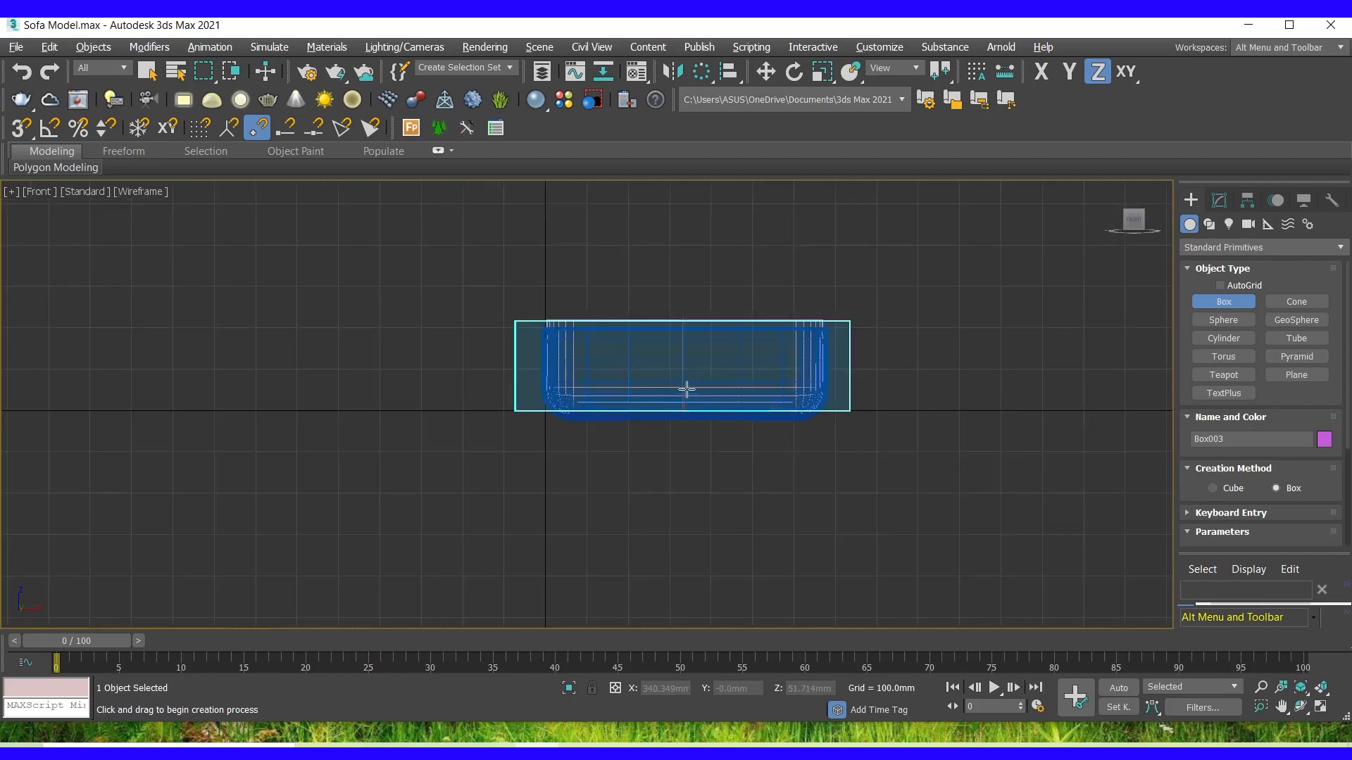
{"action": "key", "text": "w"}
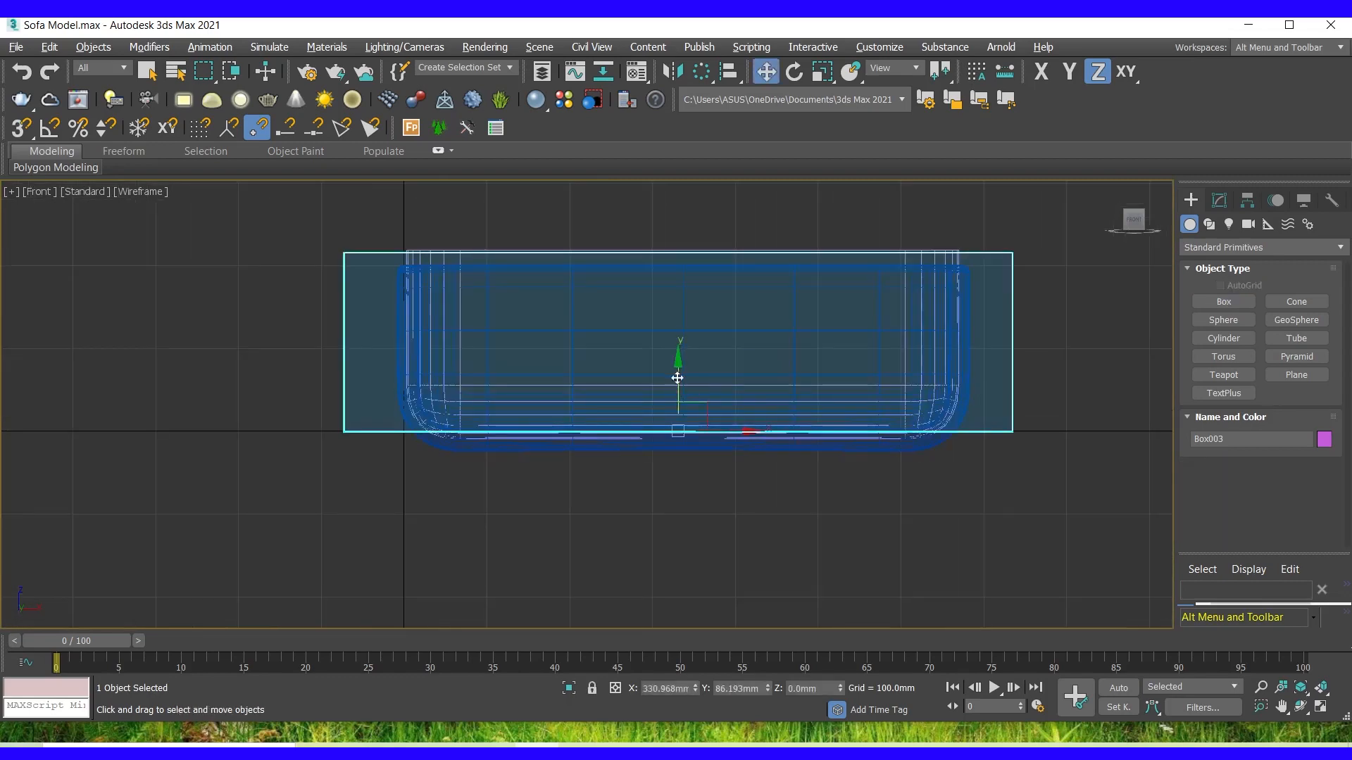
{"action": "scroll", "coordinate": [677, 403], "scroll_direction": "up", "scroll_amount": 2}
{"action": "left_click_drag", "start_coordinate": [676, 403], "coordinate": [678, 422]}
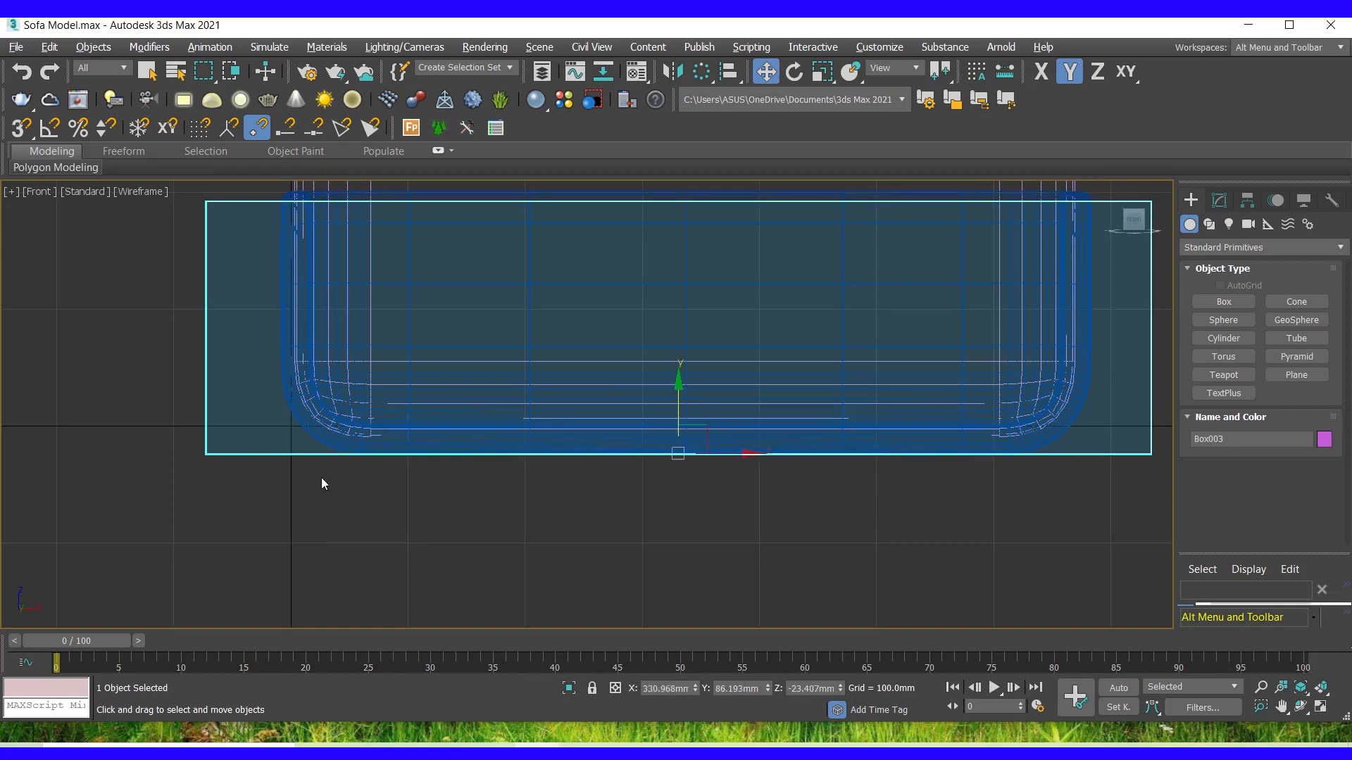
{"action": "scroll", "coordinate": [295, 535], "scroll_direction": "down", "scroll_amount": 2}
{"action": "scroll", "coordinate": [314, 412], "scroll_direction": "up", "scroll_amount": 2}
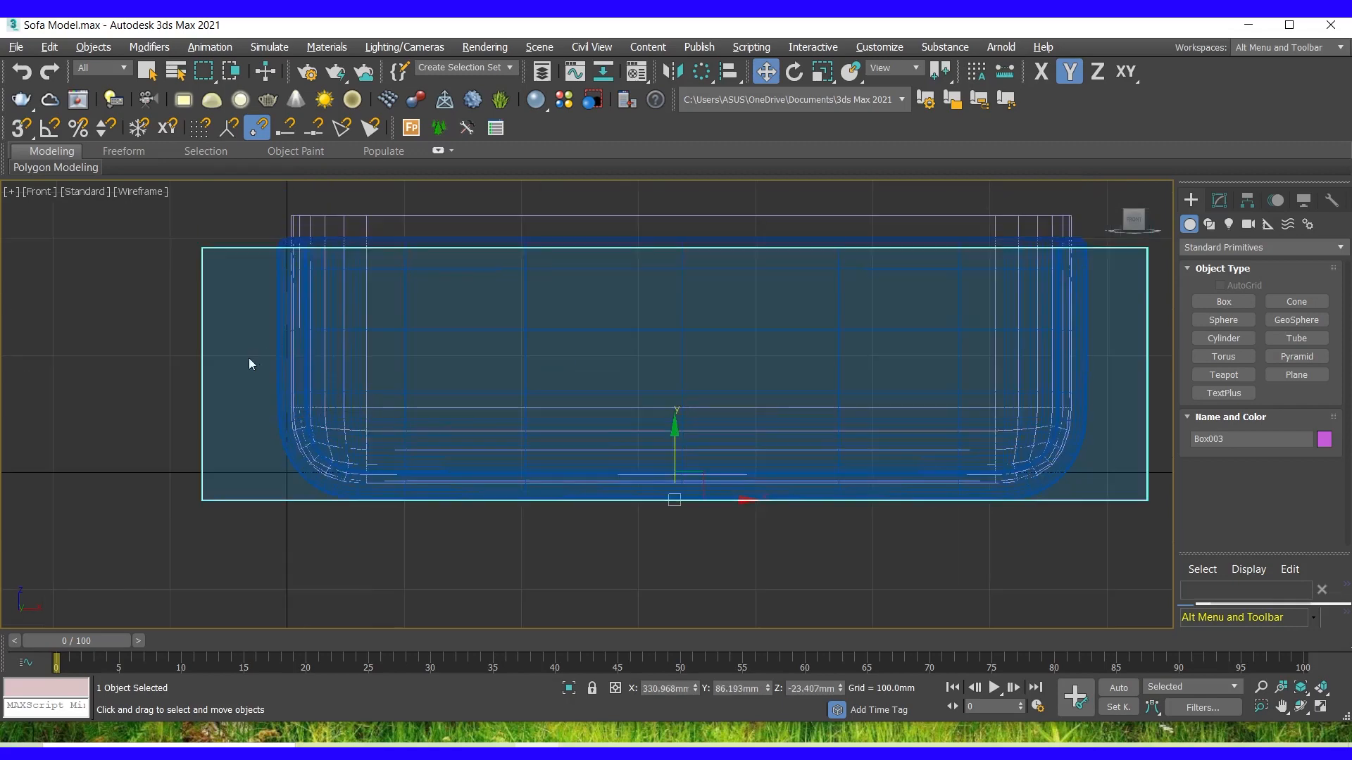
{"action": "scroll", "coordinate": [254, 359], "scroll_direction": "down", "scroll_amount": 2}
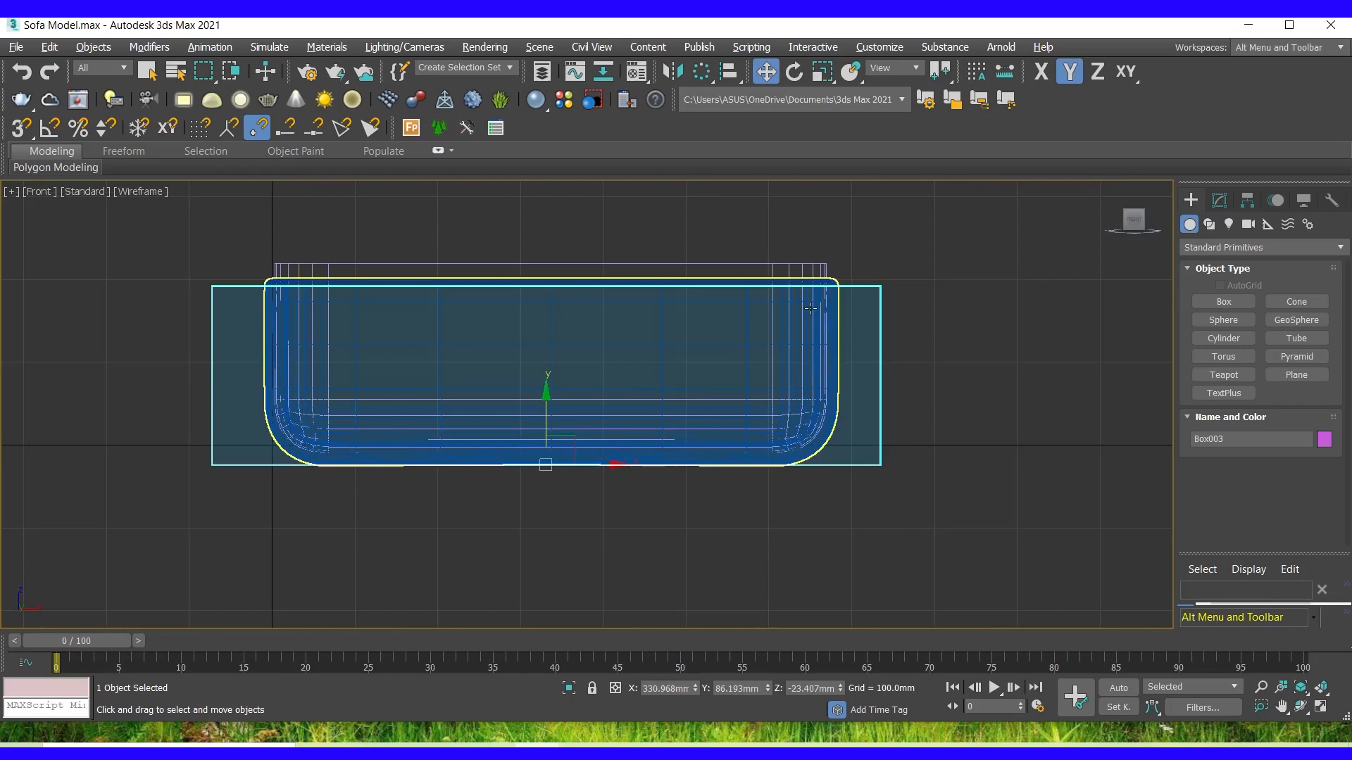
Examine how the purple box encloses the sofa shell and inner box from several angles in the Perspective view.
{"action": "key", "text": "alt+w"}
{"action": "right_click", "coordinate": [611, 500]}
{"action": "key", "text": "alt+w"}
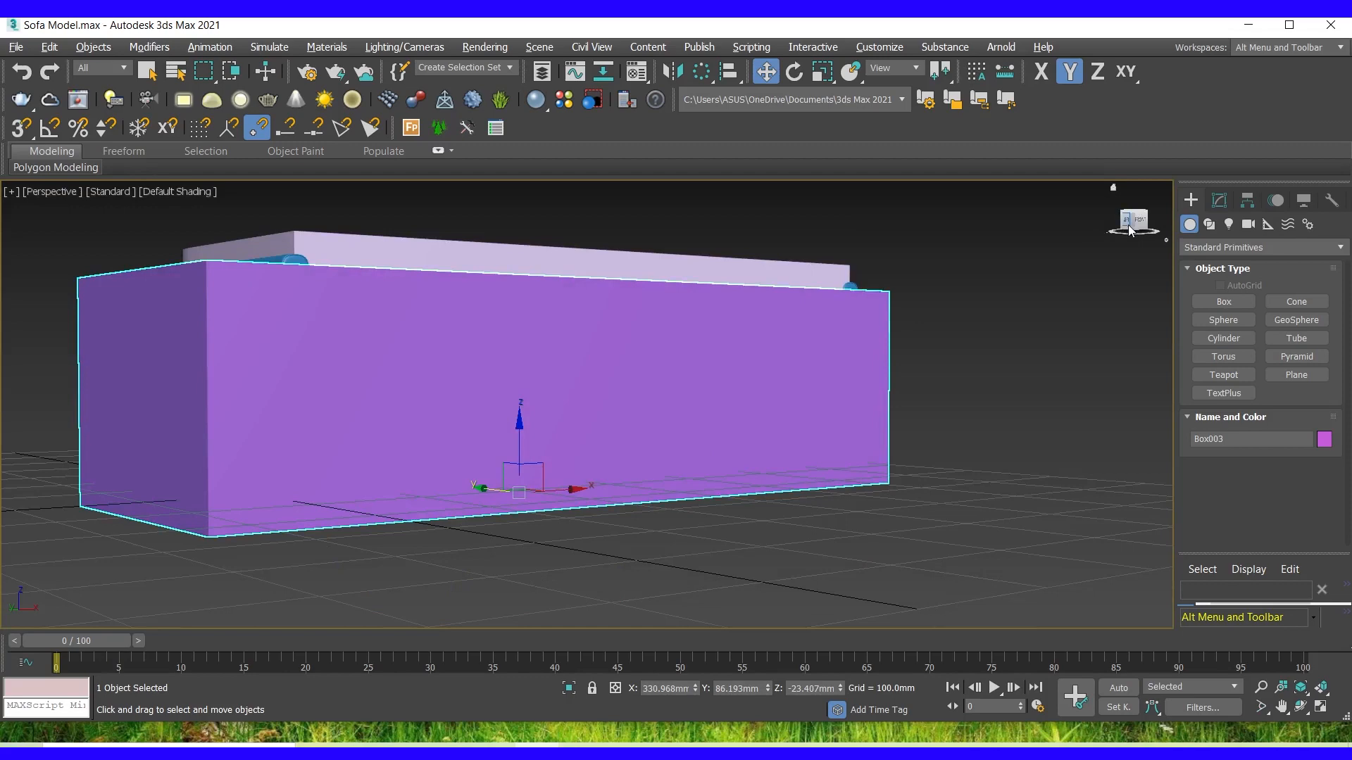
{"action": "left_click_drag", "start_coordinate": [1131, 231], "coordinate": [1154, 271]}
{"action": "middle_click_drag", "start_coordinate": [586, 404], "coordinate": [586, 404], "text": "alt"}
{"action": "scroll", "coordinate": [695, 211], "scroll_direction": "down", "scroll_amount": 3}
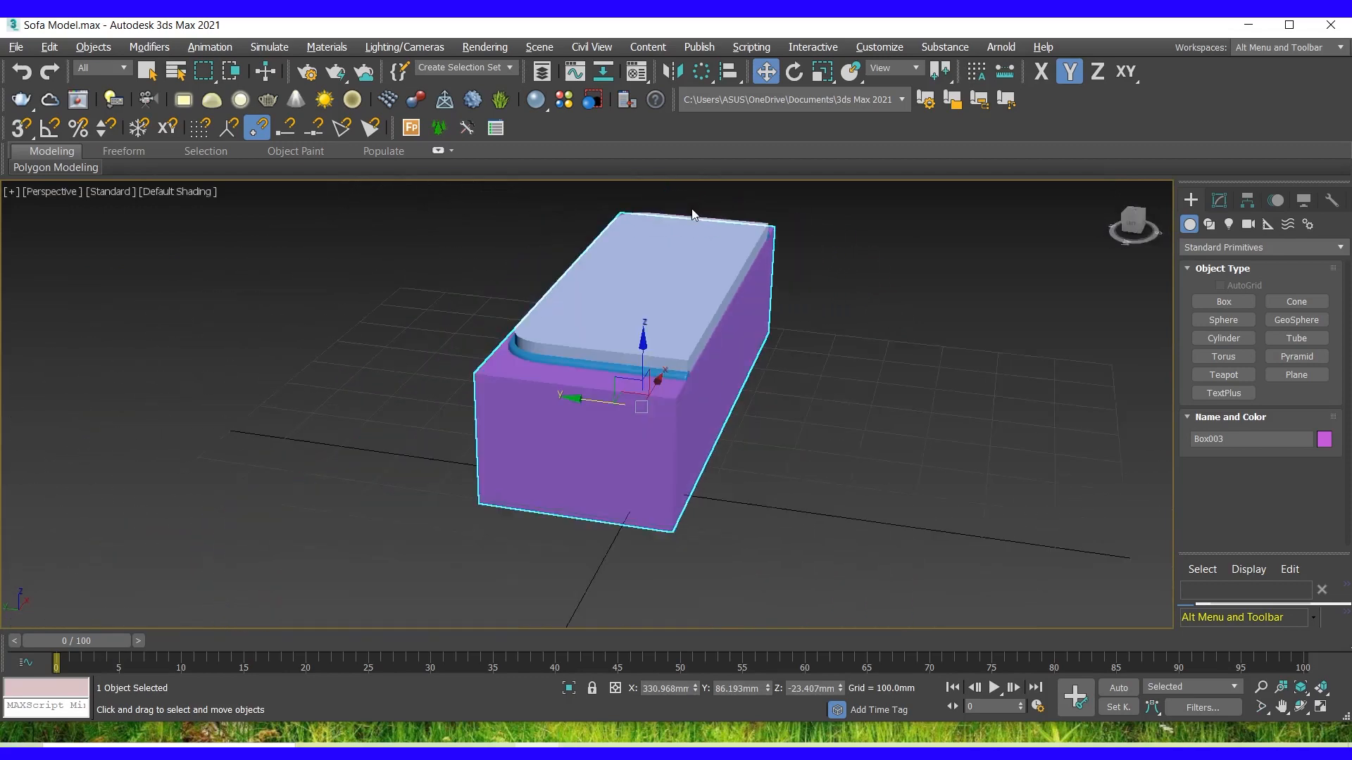
{"action": "scroll", "coordinate": [678, 428], "scroll_direction": "up", "scroll_amount": 2}
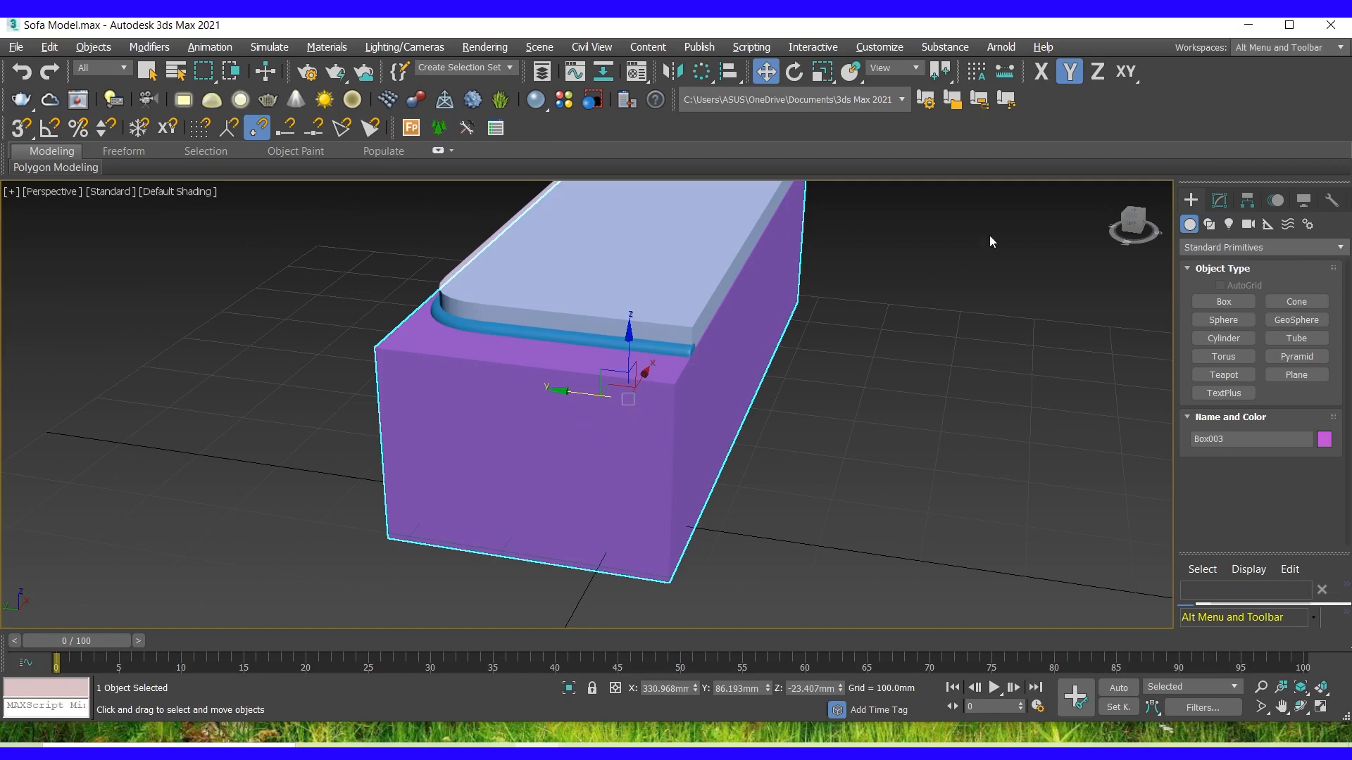
{"action": "left_click_drag", "start_coordinate": [1135, 226], "coordinate": [1107, 226]}
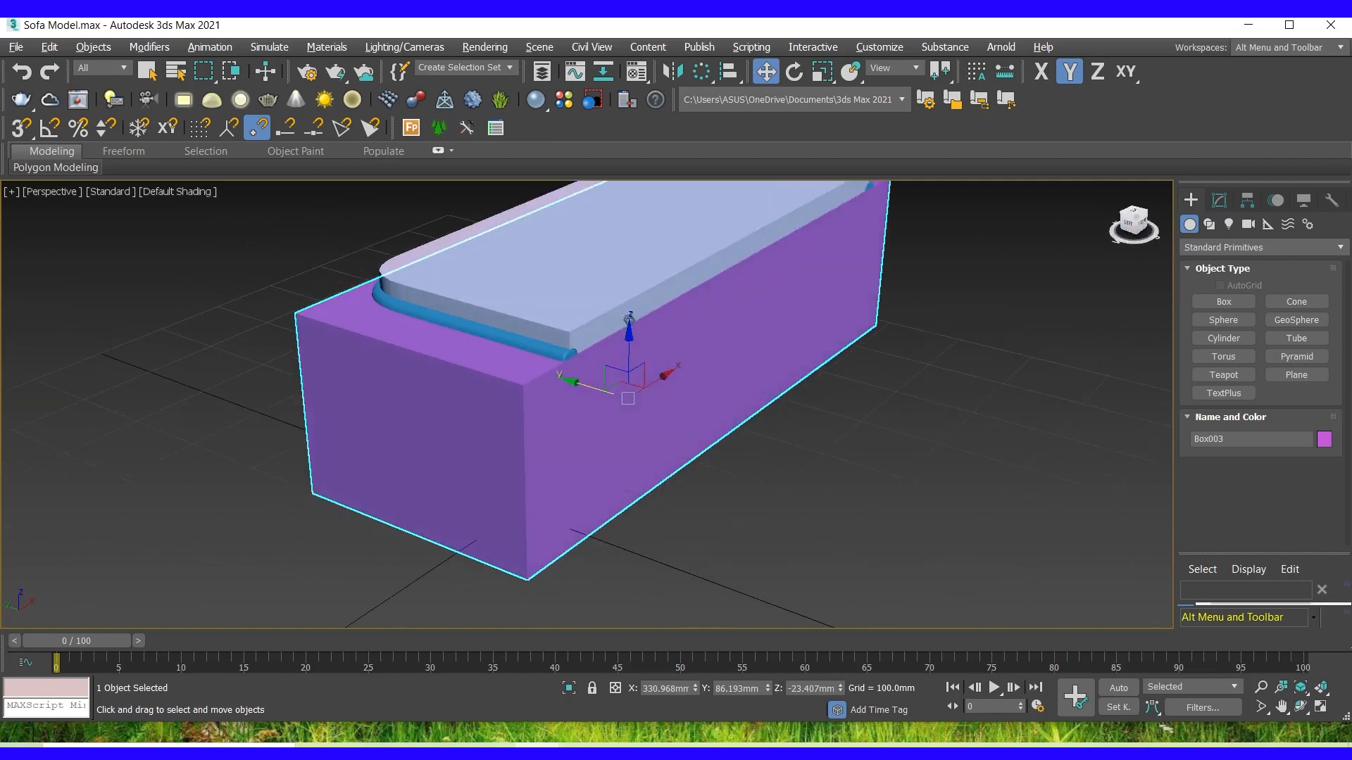
{"action": "scroll", "coordinate": [615, 307], "scroll_direction": "up", "scroll_amount": 2}
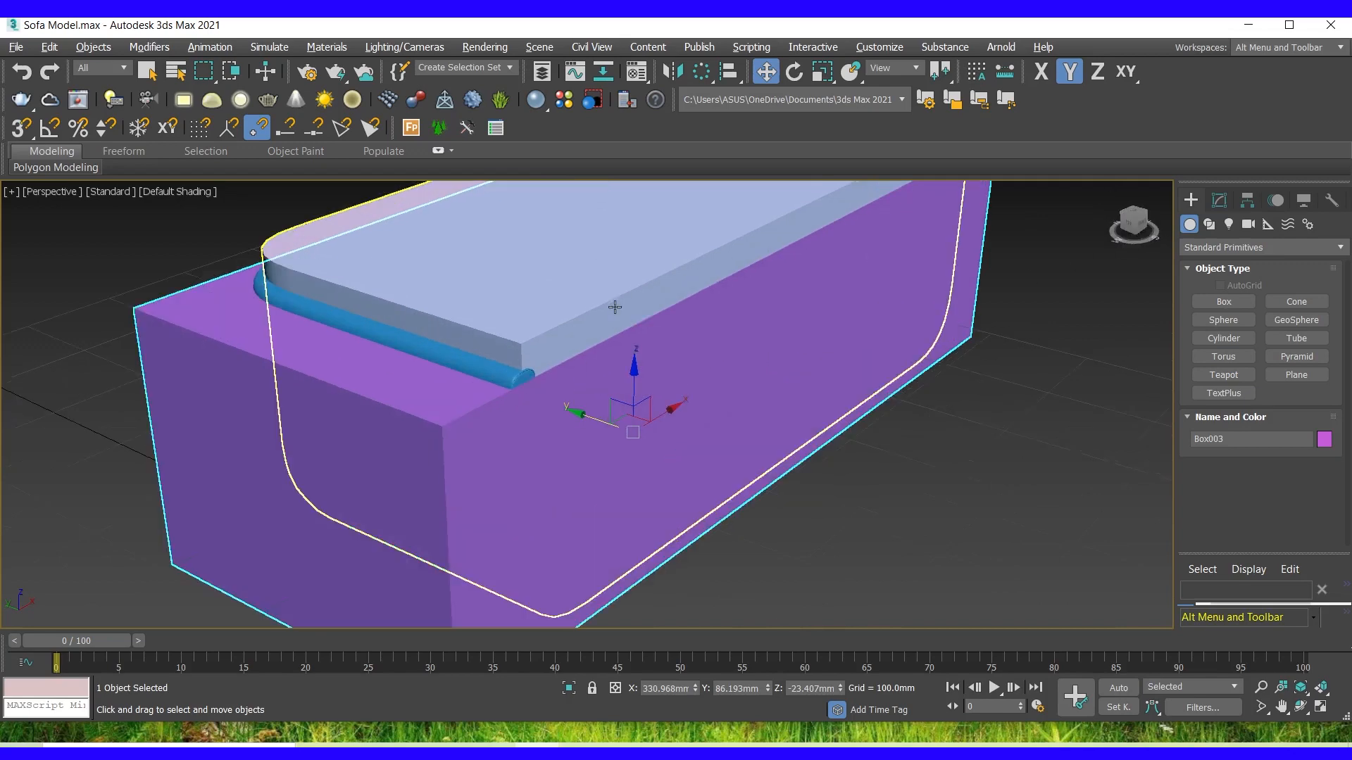
Select the purple box in the Top view and convert it to an Editable Poly.
{"action": "left_click", "coordinate": [615, 307]}
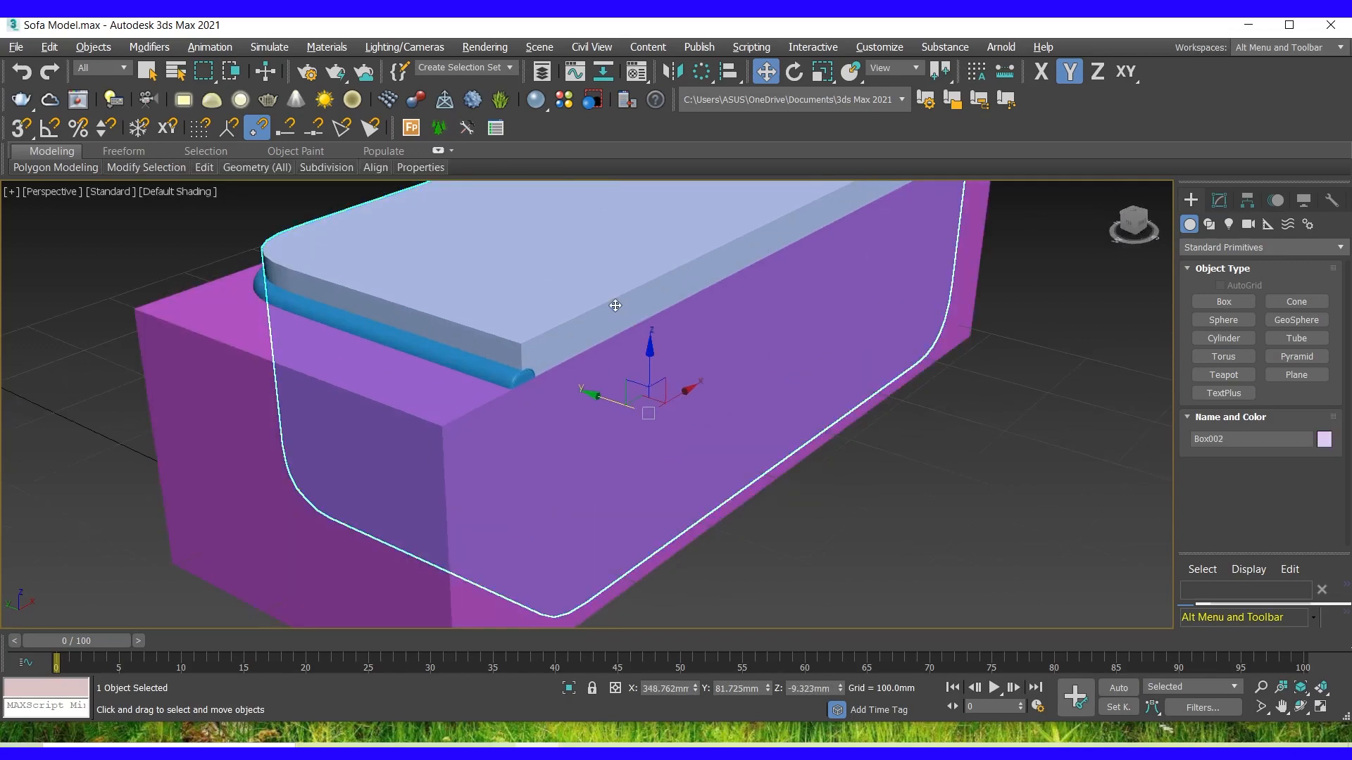
{"action": "key", "text": "alt+w"}
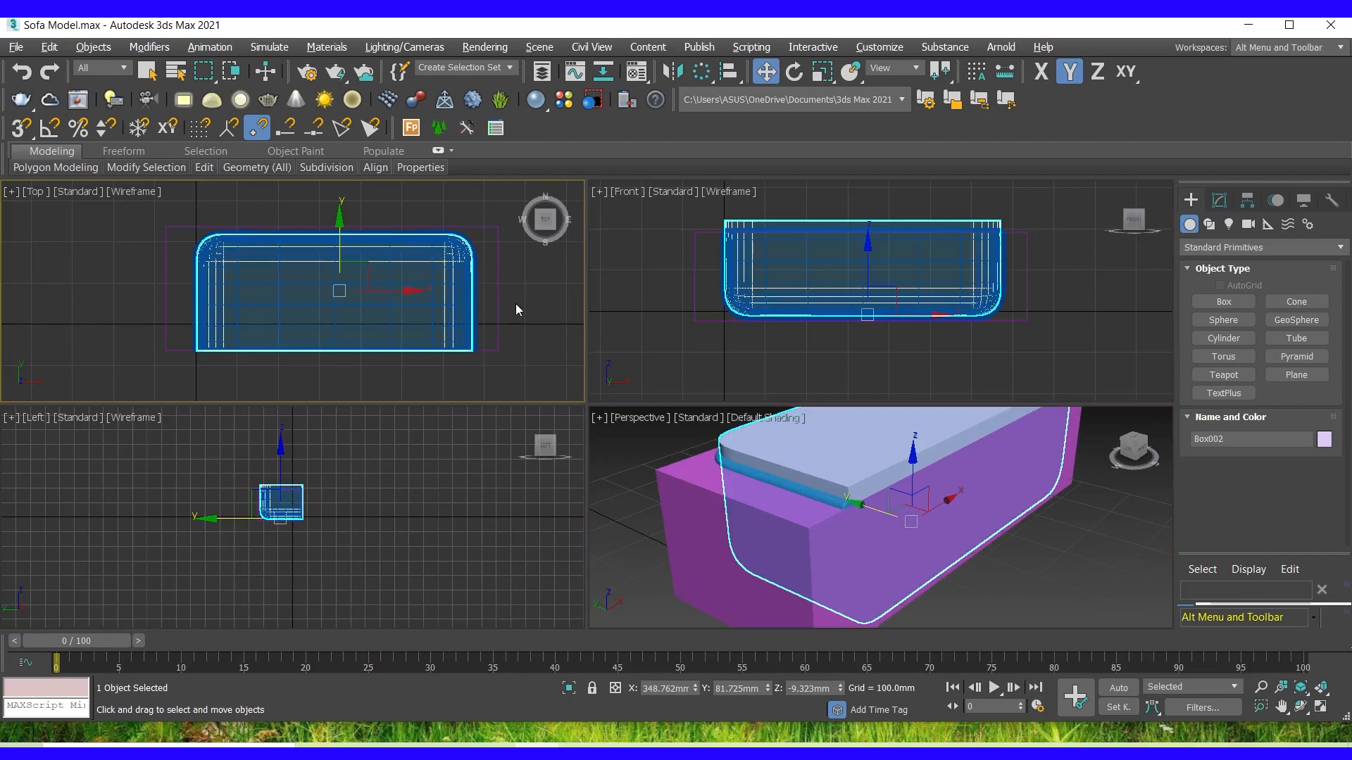
{"action": "key", "text": "alt+w"}
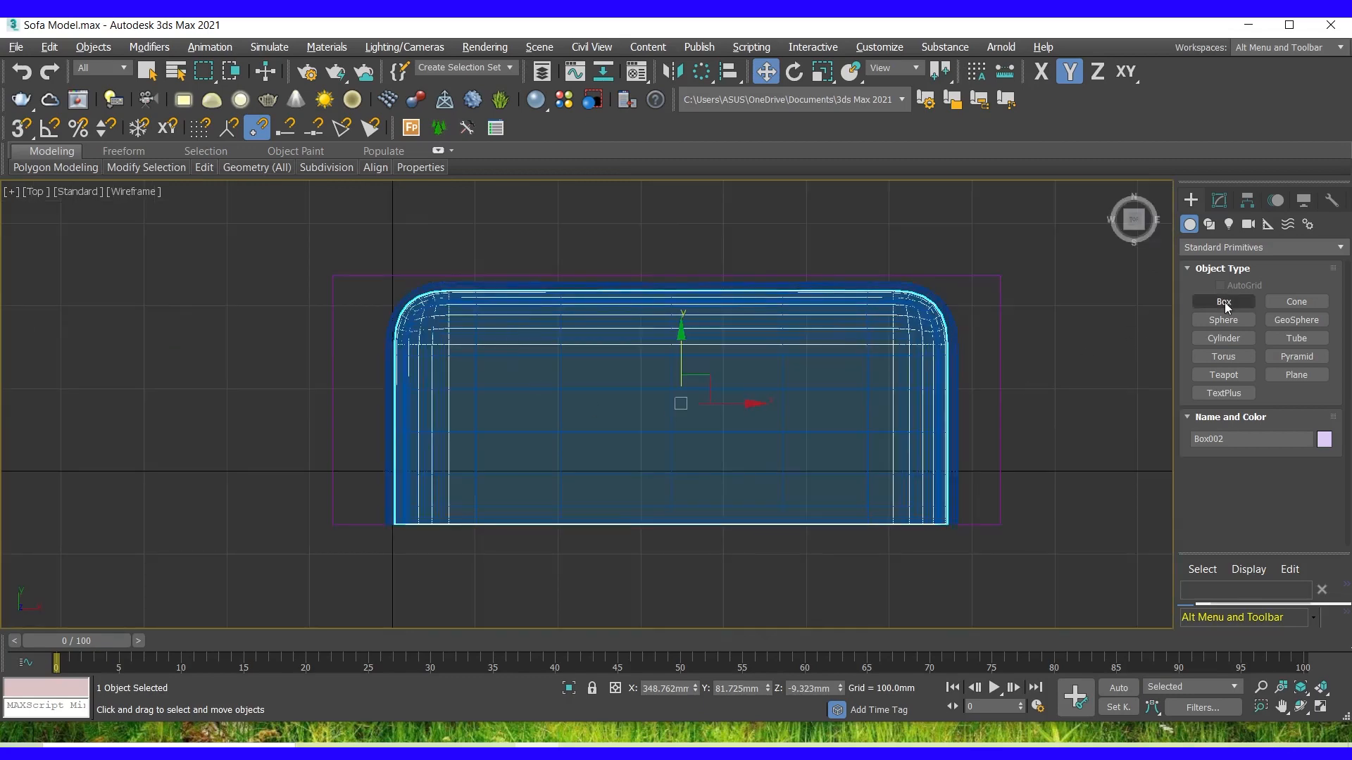
{"action": "left_click", "coordinate": [1218, 200]}
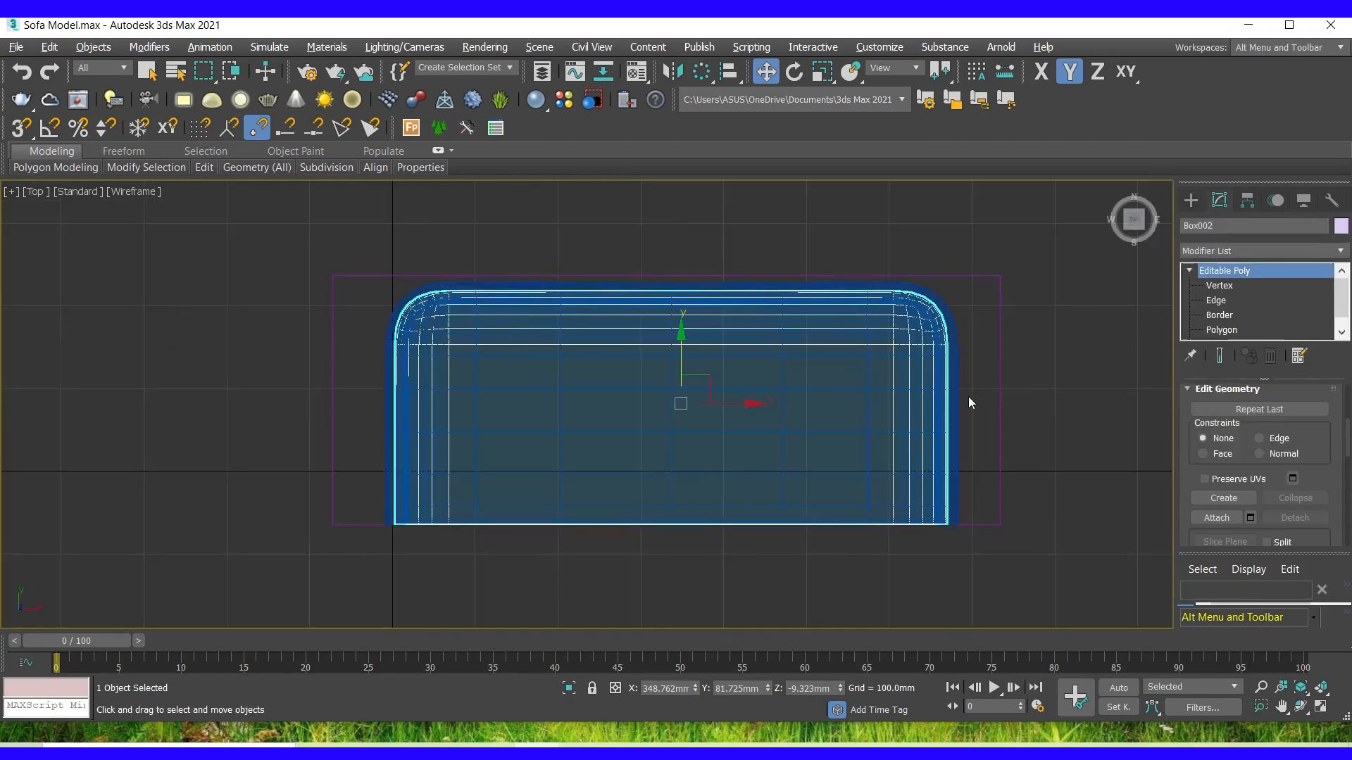
{"action": "scroll", "coordinate": [979, 540], "scroll_direction": "up", "scroll_amount": 5}
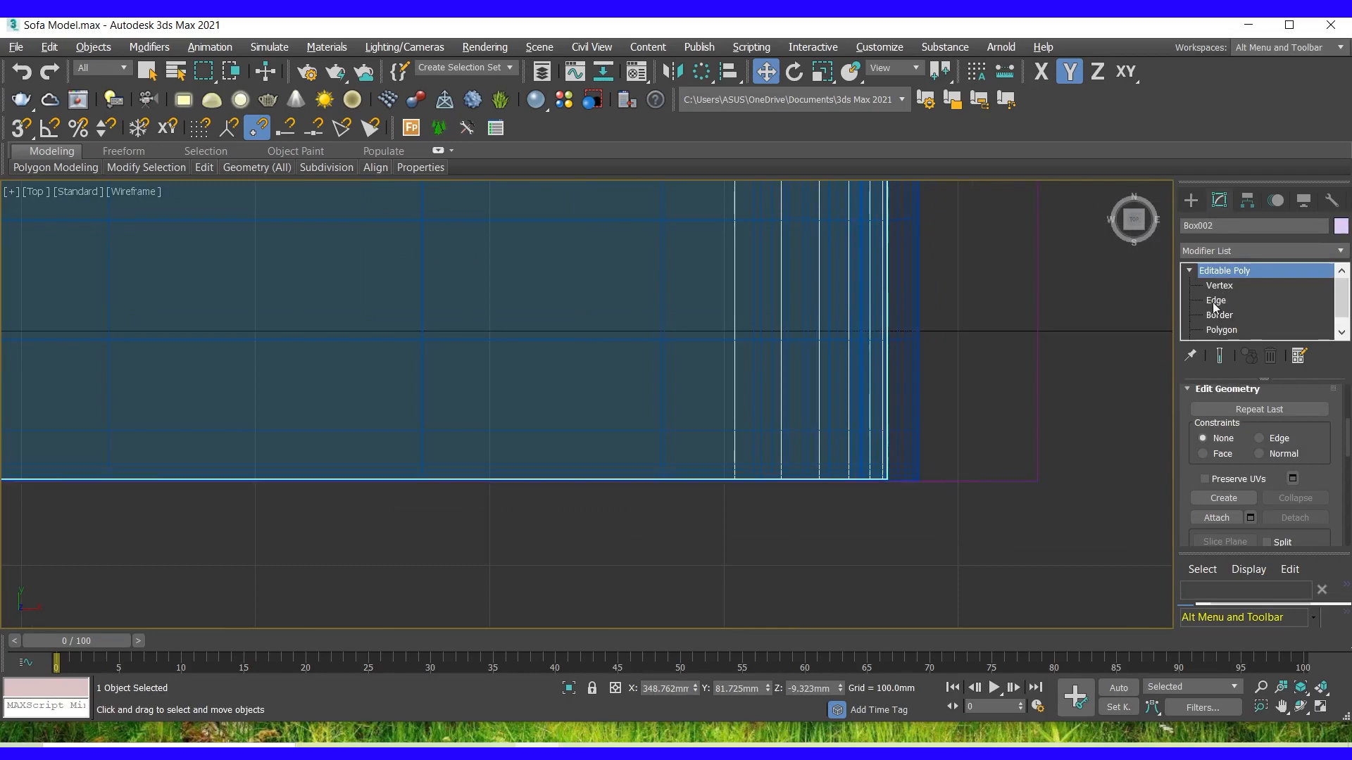
{"action": "left_click", "coordinate": [946, 482]}
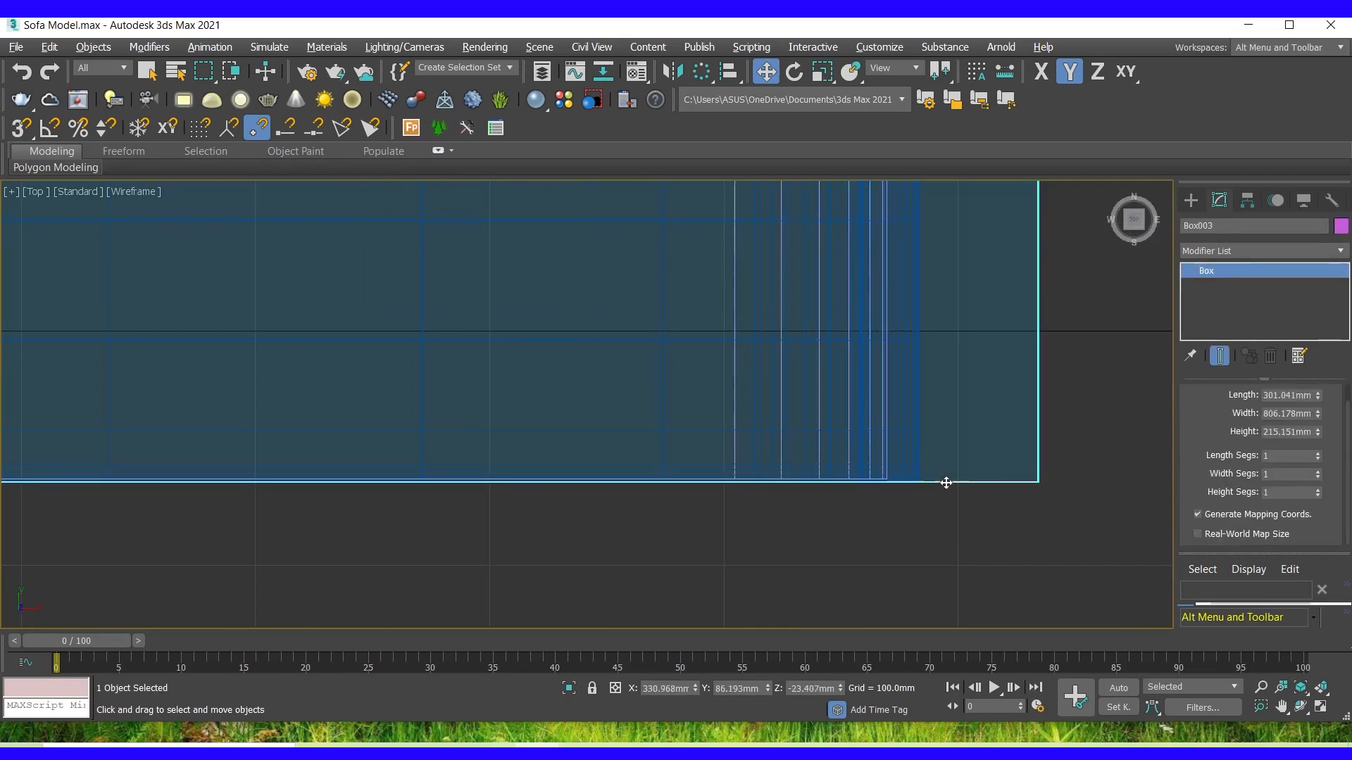
{"action": "key", "text": "z"}
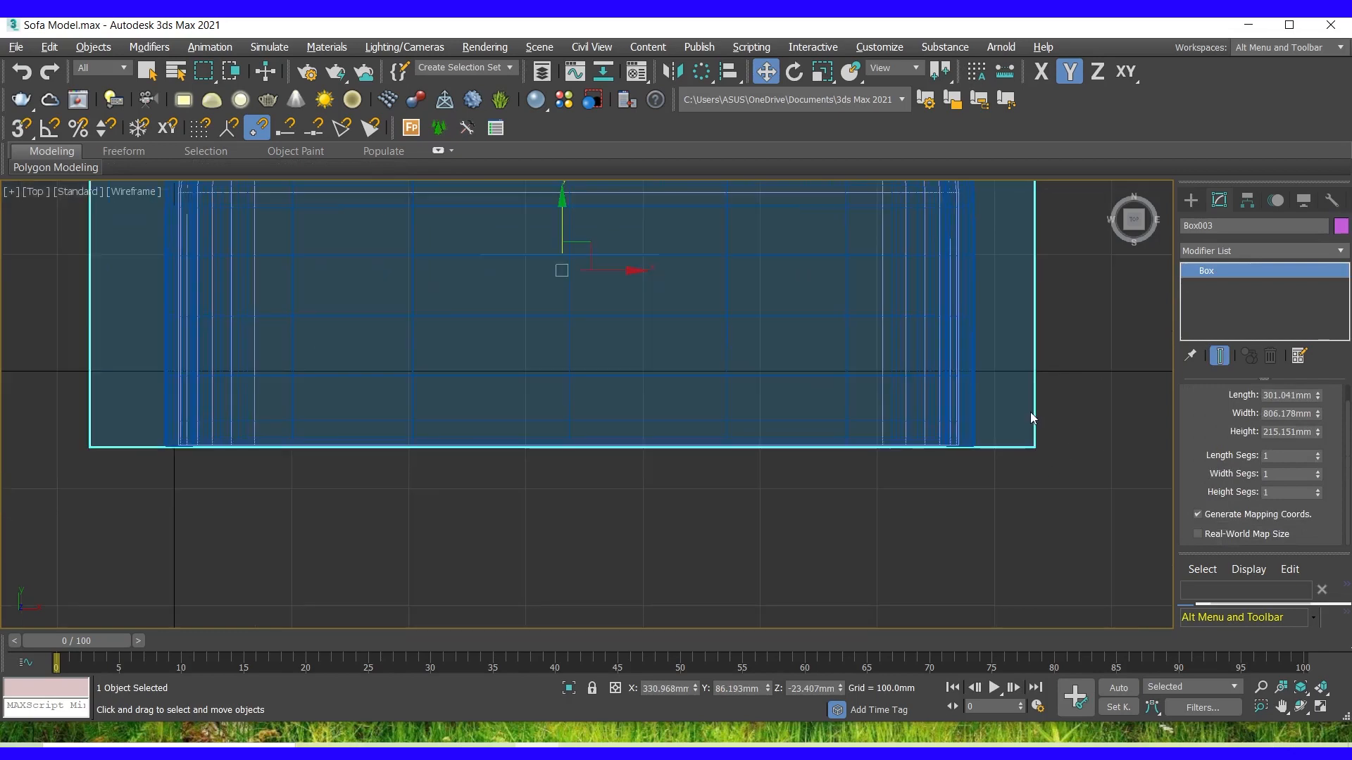
{"action": "right_click", "coordinate": [1031, 420]}
{"action": "mouse_move", "coordinate": [1054, 606]}
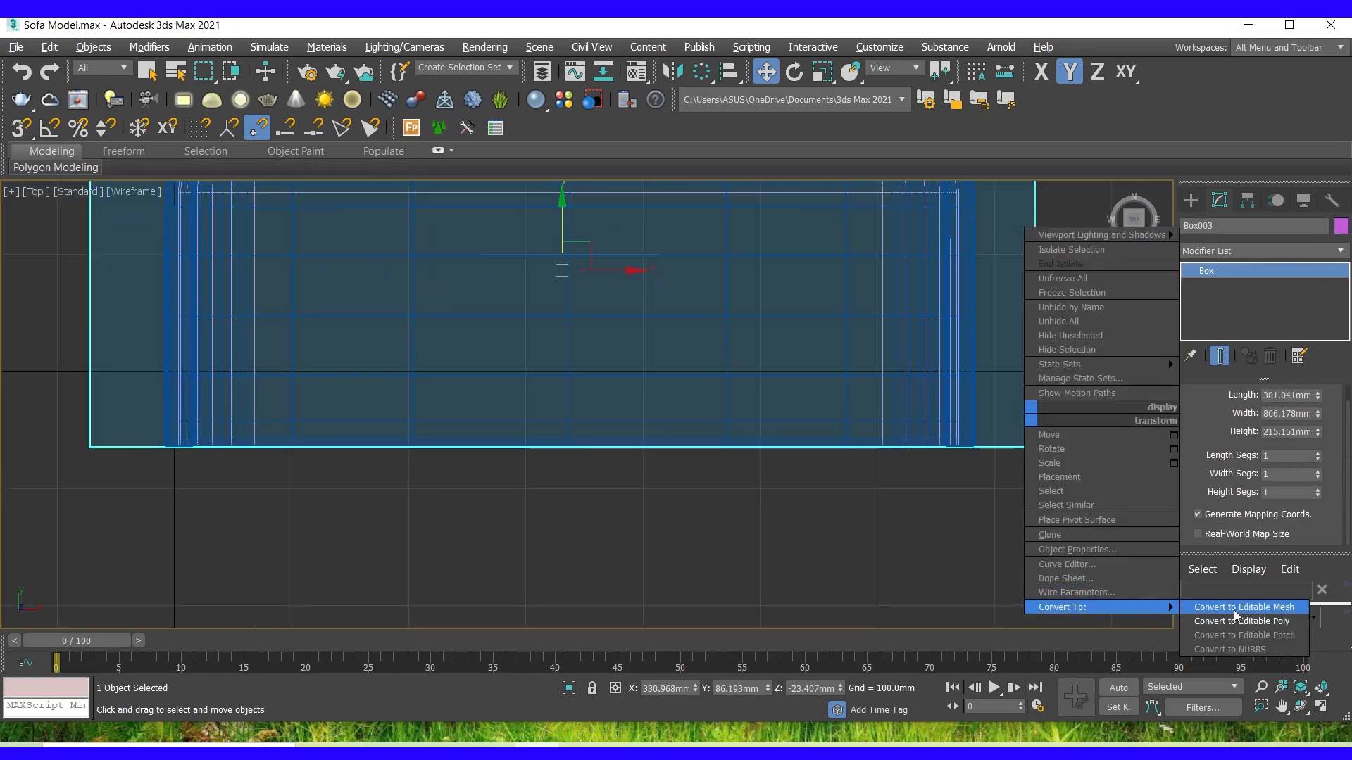
{"action": "left_click", "coordinate": [1233, 610]}
Move the four vertices along the purple box's front side back along Y to about -62.4 mm in the Top view.
{"action": "left_click", "coordinate": [1209, 395]}
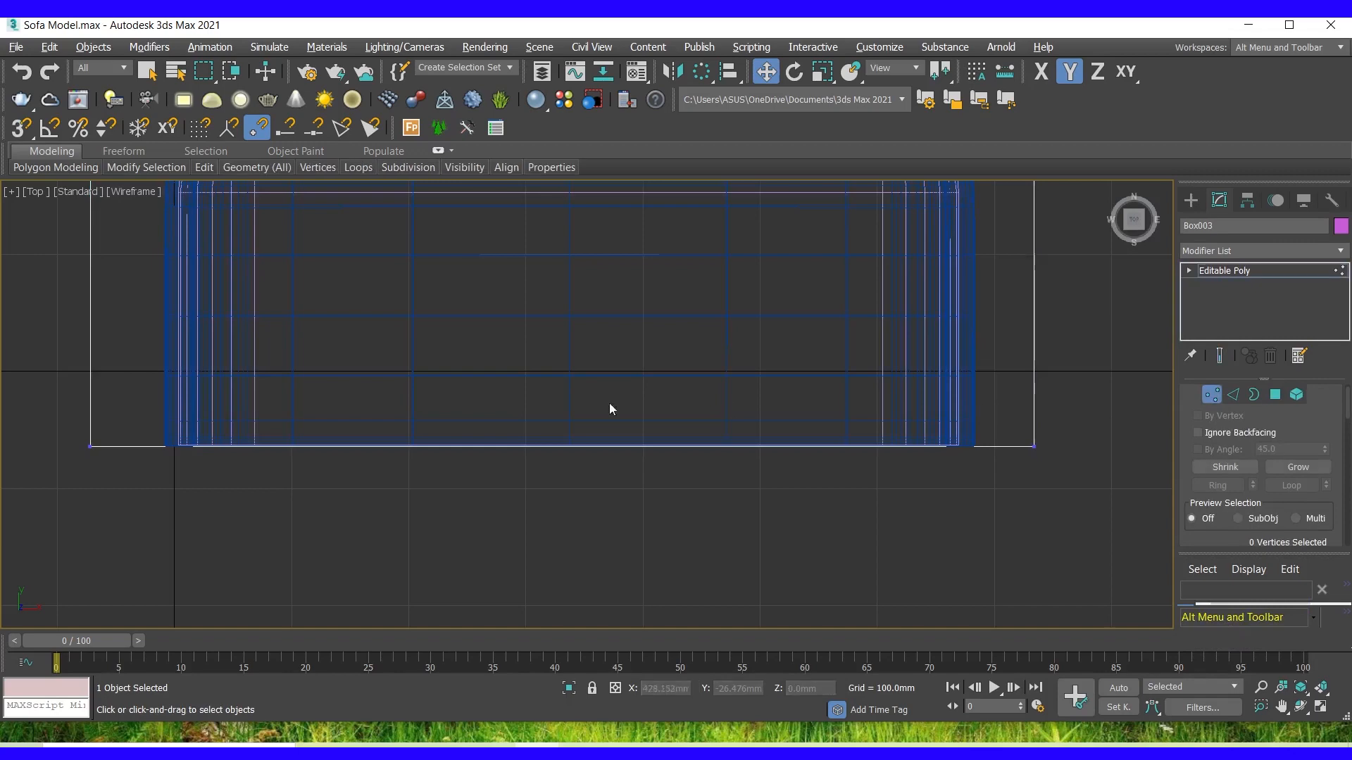
{"action": "left_click_drag", "start_coordinate": [52, 400], "coordinate": [1076, 509]}
{"action": "scroll", "coordinate": [528, 451], "scroll_direction": "up", "scroll_amount": 5}
{"action": "mouse_move", "coordinate": [622, 397]}
{"action": "left_mouse_down"}
{"action": "mouse_move", "coordinate": [624, 375]}
{"action": "mouse_move", "coordinate": [622, 390]}
{"action": "left_mouse_up"}
{"action": "scroll", "coordinate": [749, 423], "scroll_direction": "down", "scroll_amount": 2}
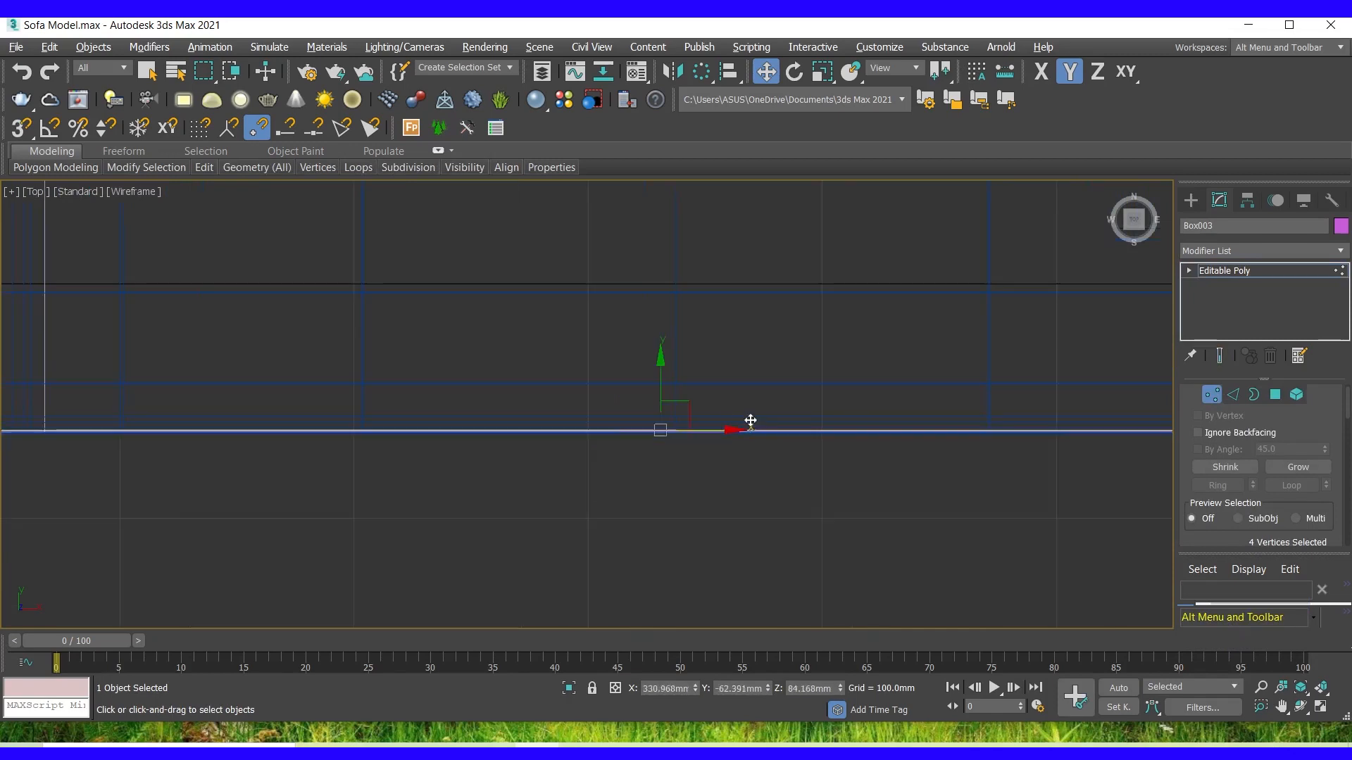
{"action": "scroll", "coordinate": [712, 429], "scroll_direction": "down", "scroll_amount": 4}
{"action": "scroll", "coordinate": [294, 428], "scroll_direction": "up", "scroll_amount": 6}
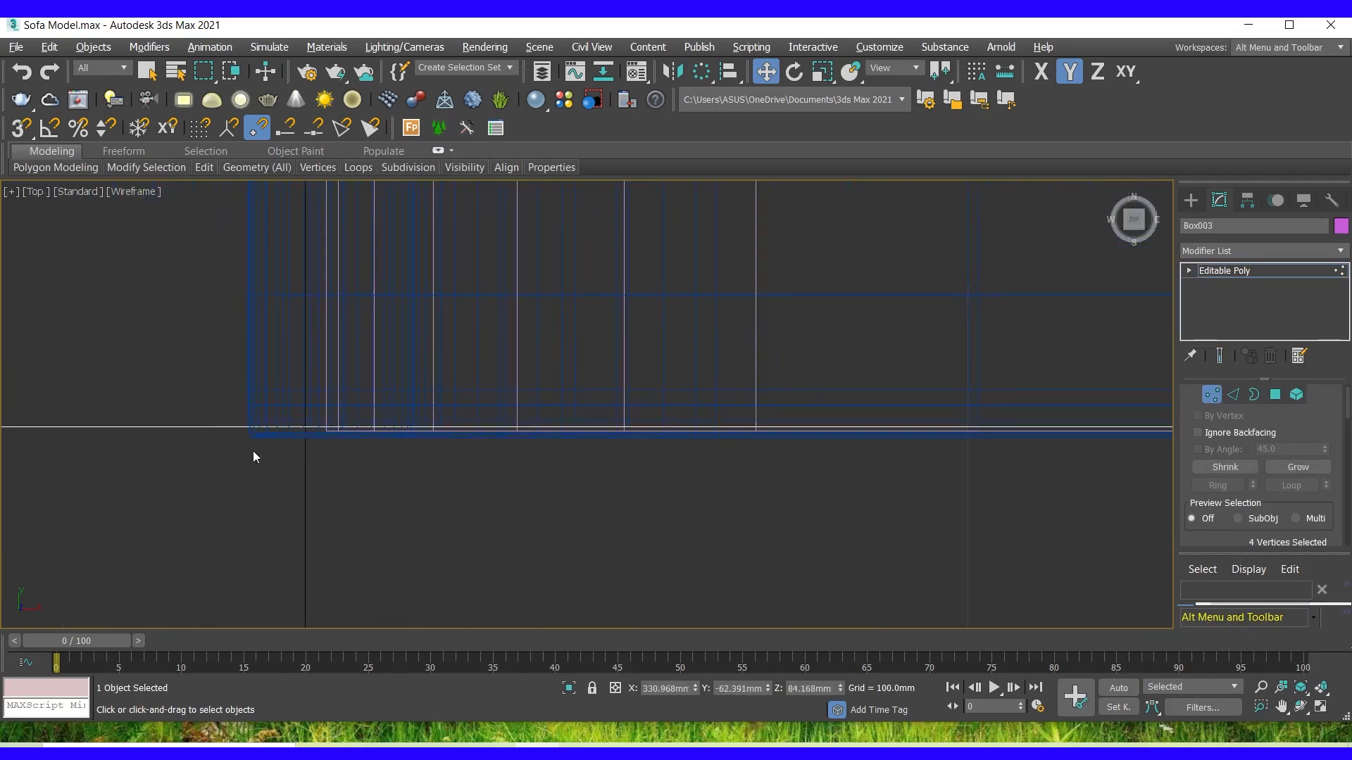
{"action": "scroll", "coordinate": [204, 458], "scroll_direction": "down", "scroll_amount": 4}
{"action": "scroll", "coordinate": [677, 433], "scroll_direction": "up", "scroll_amount": 3}
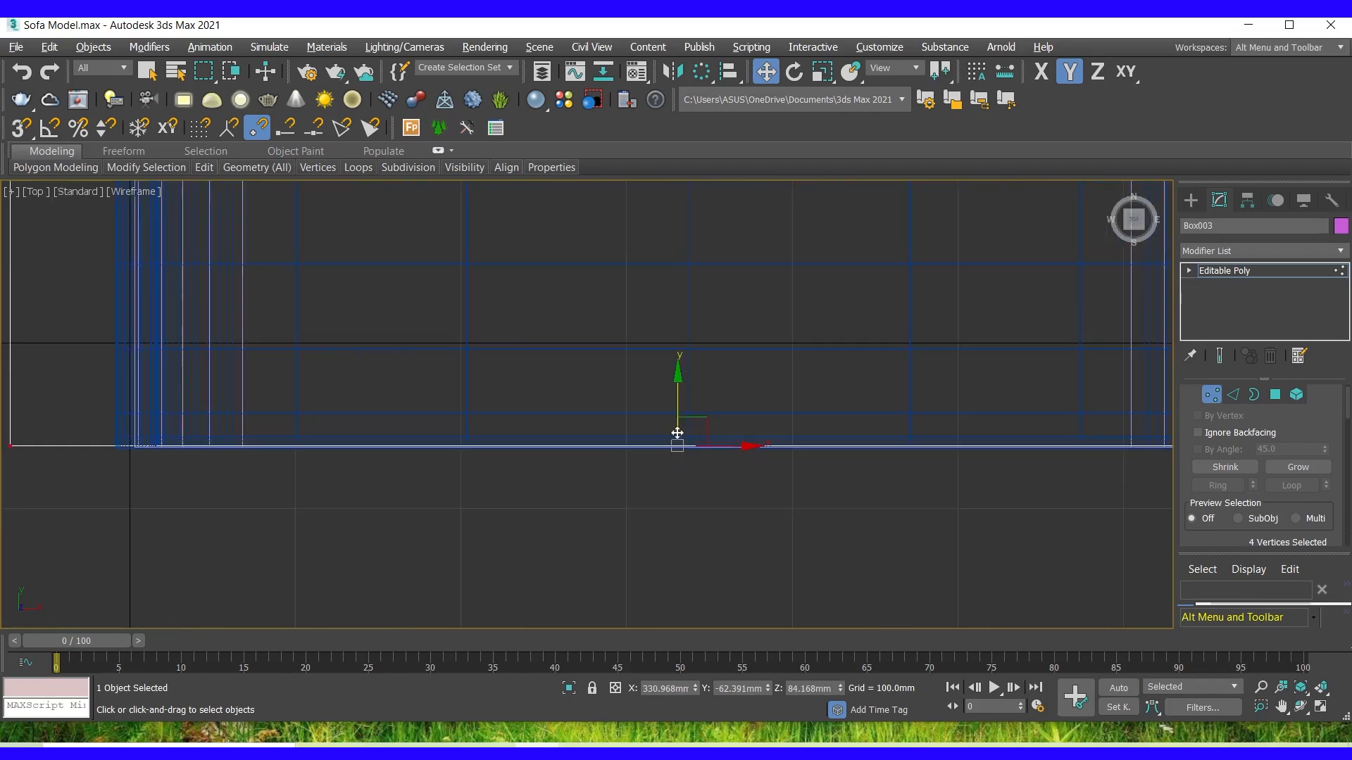
Fine-adjust the purple box's front vertices along Y to line up with the sofa's front edge and leave vertex editing.
{"action": "left_click_drag", "start_coordinate": [681, 402], "coordinate": [678, 402]}
{"action": "left_click", "coordinate": [623, 485]}
{"action": "scroll", "coordinate": [606, 479], "scroll_direction": "down", "scroll_amount": 3}
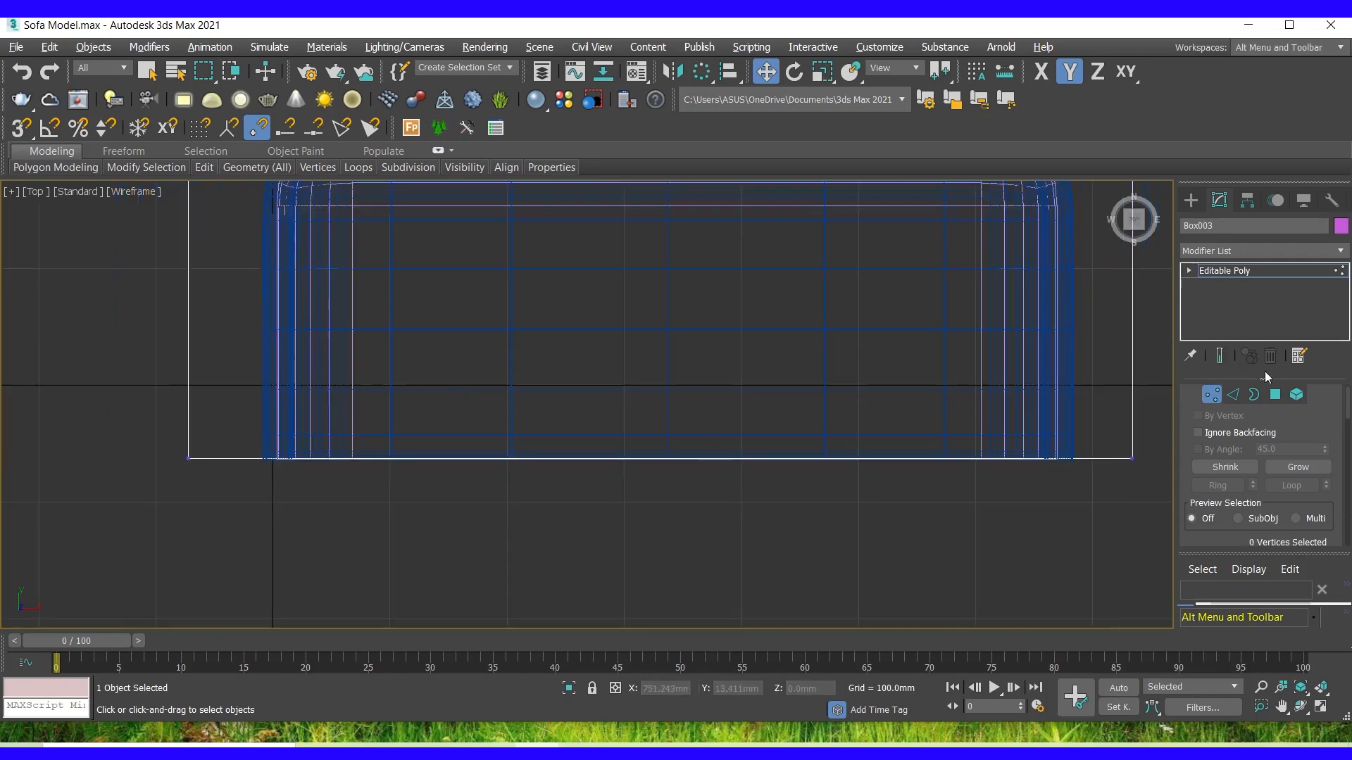
{"action": "left_click", "coordinate": [1214, 396]}
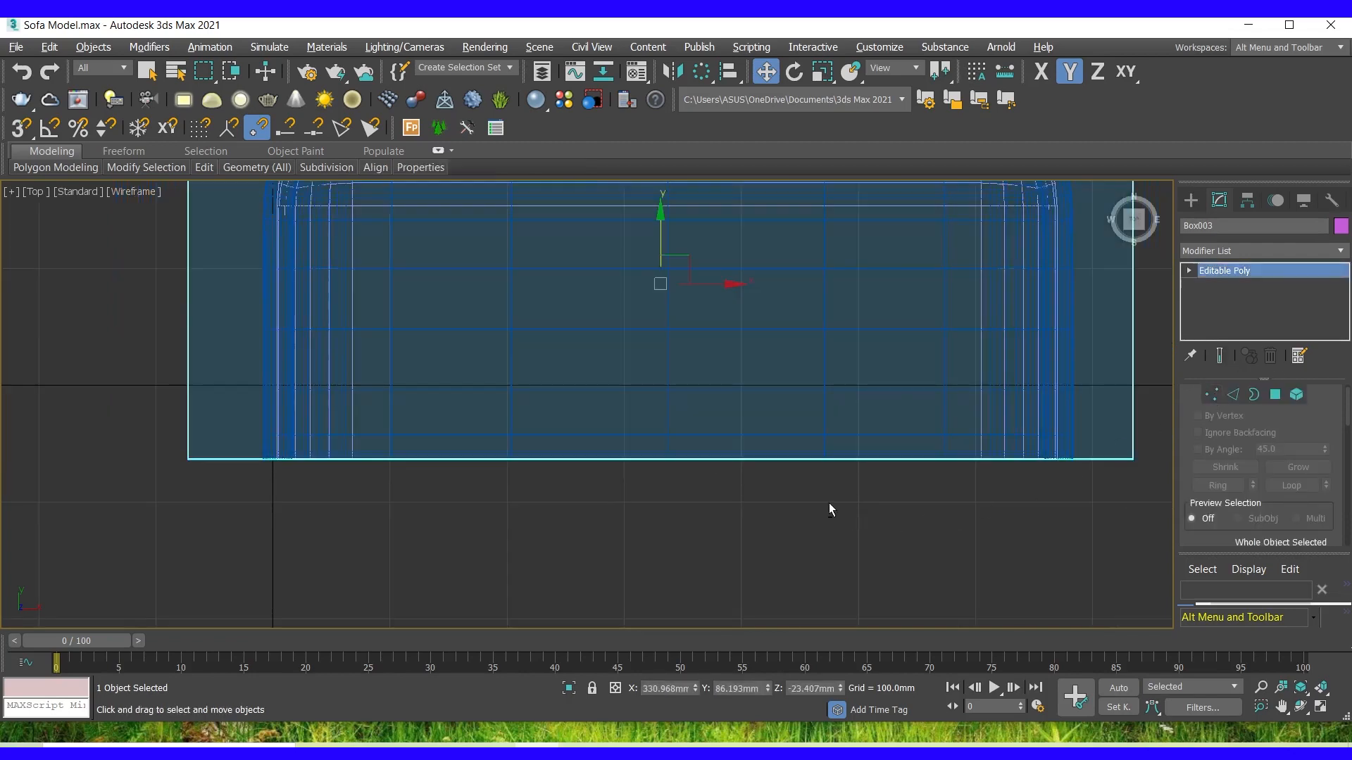
In the Front view, lower the purple box's four top vertices to about 135.1 mm along Z.
{"action": "key", "text": "alt+w"}
{"action": "right_click", "coordinate": [653, 318]}
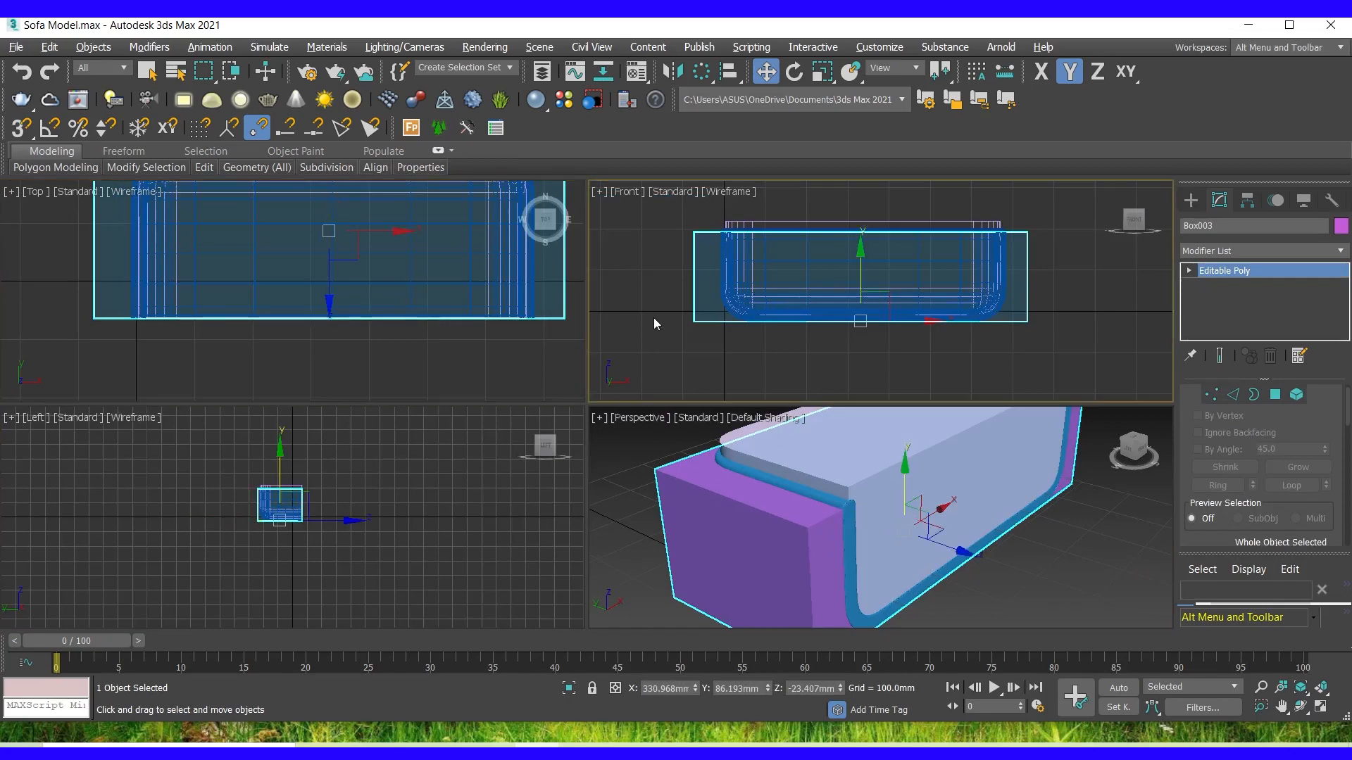
{"action": "key", "text": "alt+w"}
{"action": "scroll", "coordinate": [561, 360], "scroll_direction": "down", "scroll_amount": 2}
{"action": "scroll", "coordinate": [510, 328], "scroll_direction": "up", "scroll_amount": 3}
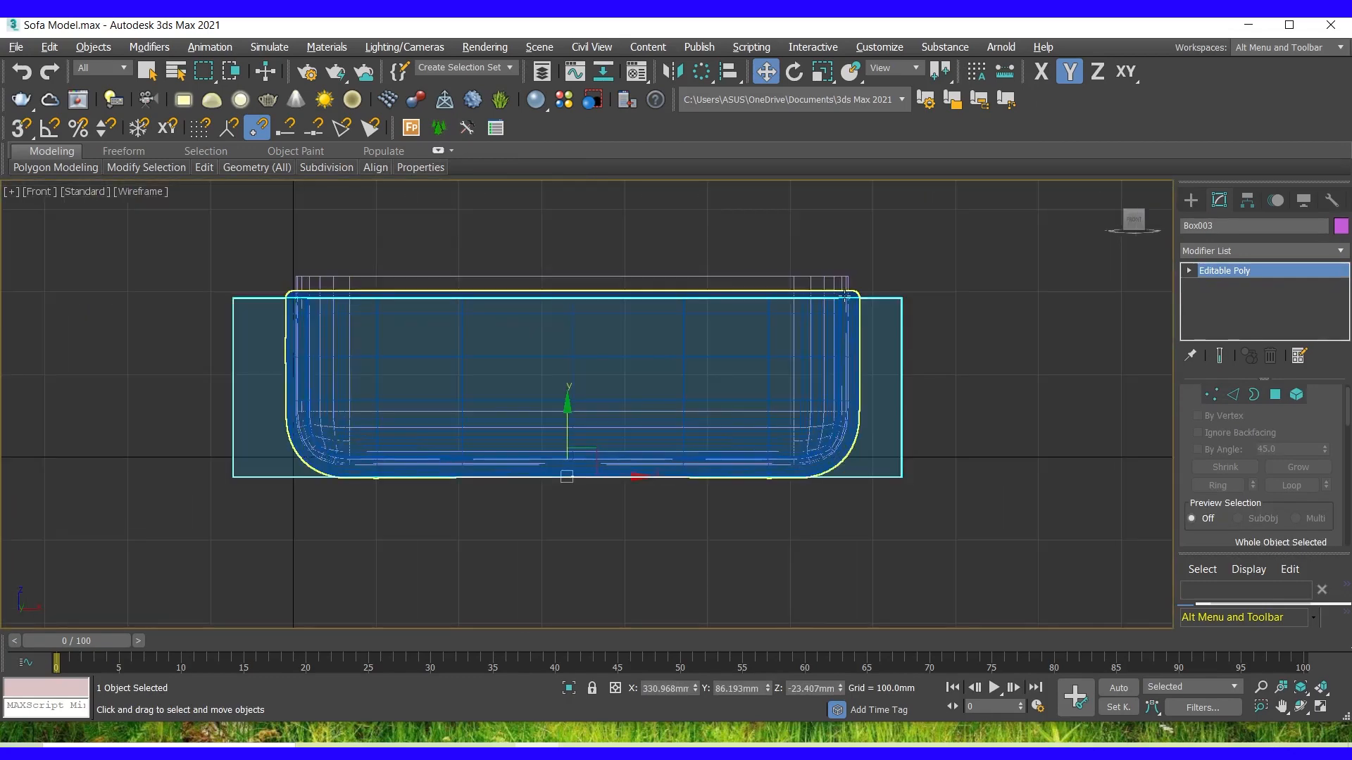
{"action": "scroll", "coordinate": [853, 305], "scroll_direction": "up", "scroll_amount": 2}
{"action": "left_click", "coordinate": [1216, 399]}
{"action": "scroll", "coordinate": [1004, 382], "scroll_direction": "down", "scroll_amount": 2}
{"action": "left_click_drag", "start_coordinate": [173, 270], "coordinate": [984, 383]}
{"action": "scroll", "coordinate": [634, 338], "scroll_direction": "up", "scroll_amount": 2}
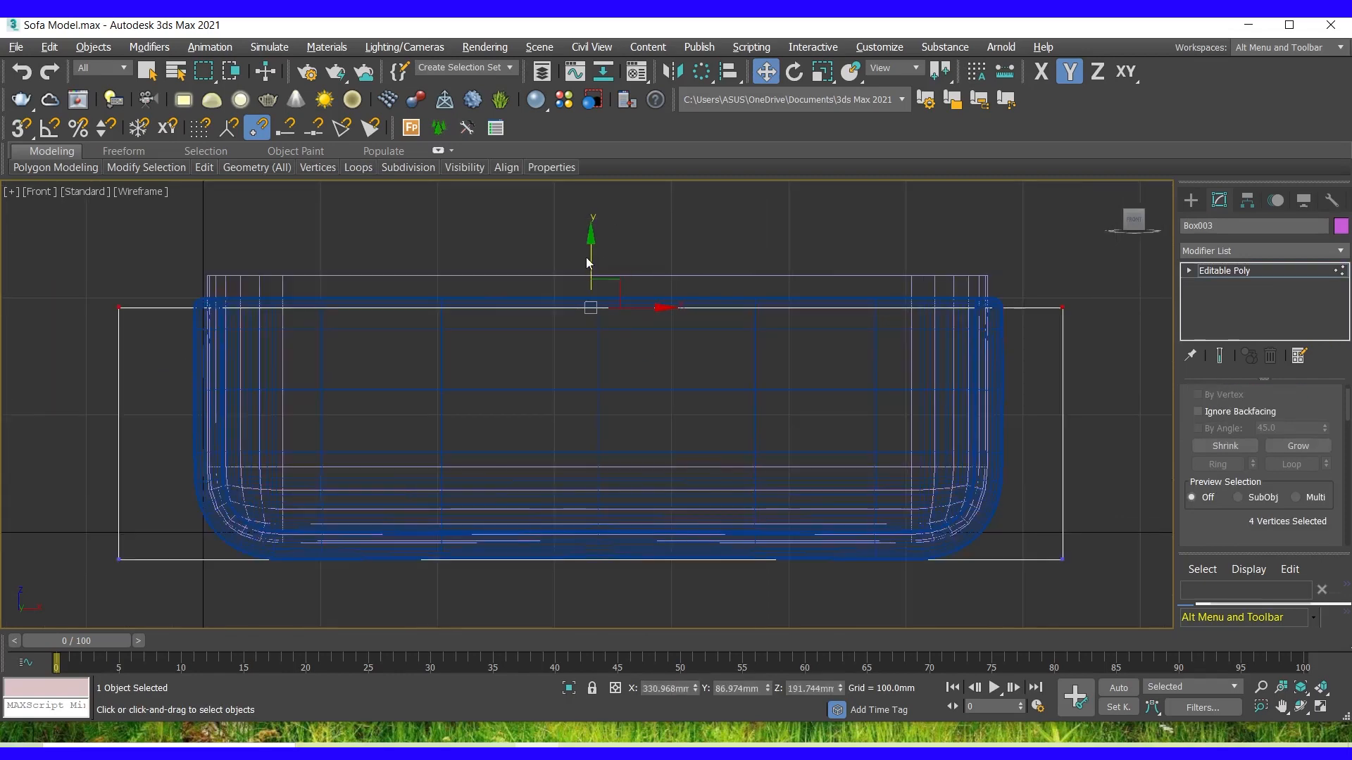
{"action": "left_click_drag", "start_coordinate": [591, 257], "coordinate": [587, 323]}
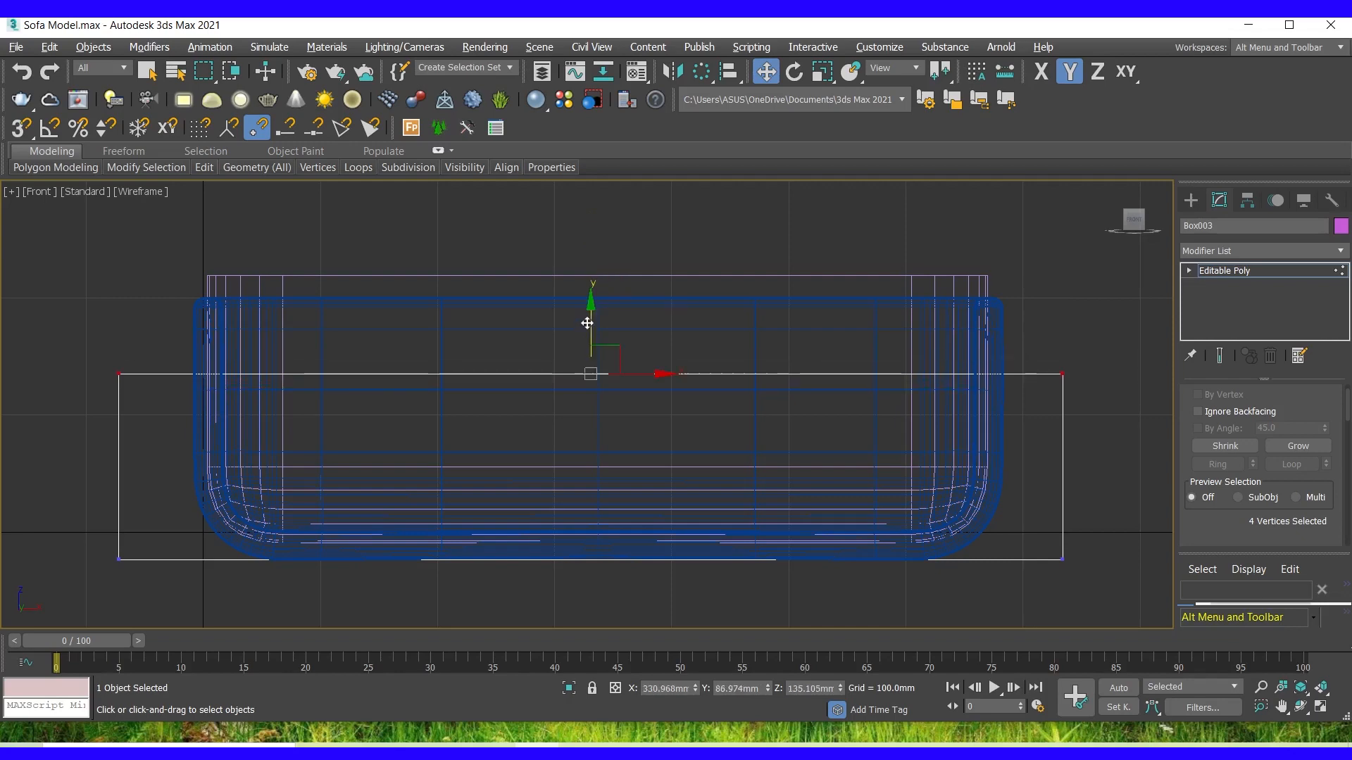
{"action": "left_click", "coordinate": [1065, 314]}
Move the vertices at both ends of the purple box slightly inward along X, toward the sofa.
{"action": "left_click_drag", "start_coordinate": [1023, 360], "coordinate": [1123, 612]}
{"action": "left_click_drag", "start_coordinate": [1111, 468], "coordinate": [1104, 468]}
{"action": "left_click_drag", "start_coordinate": [48, 332], "coordinate": [152, 603]}
{"action": "left_click_drag", "start_coordinate": [154, 471], "coordinate": [168, 467]}
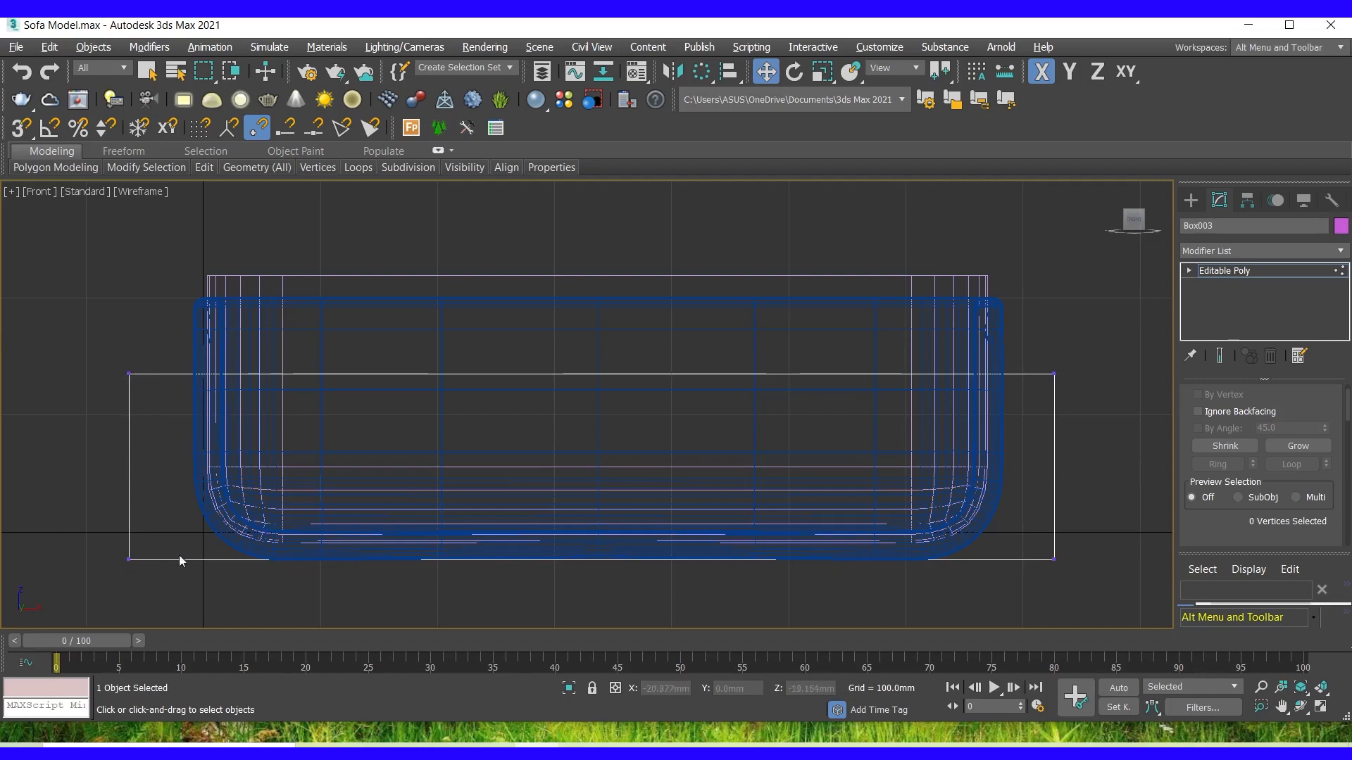
Lower the purple box's four bottom vertices slightly in the Front view to match the sofa's underside.
{"action": "left_click_drag", "start_coordinate": [821, 614], "coordinate": [824, 614]}
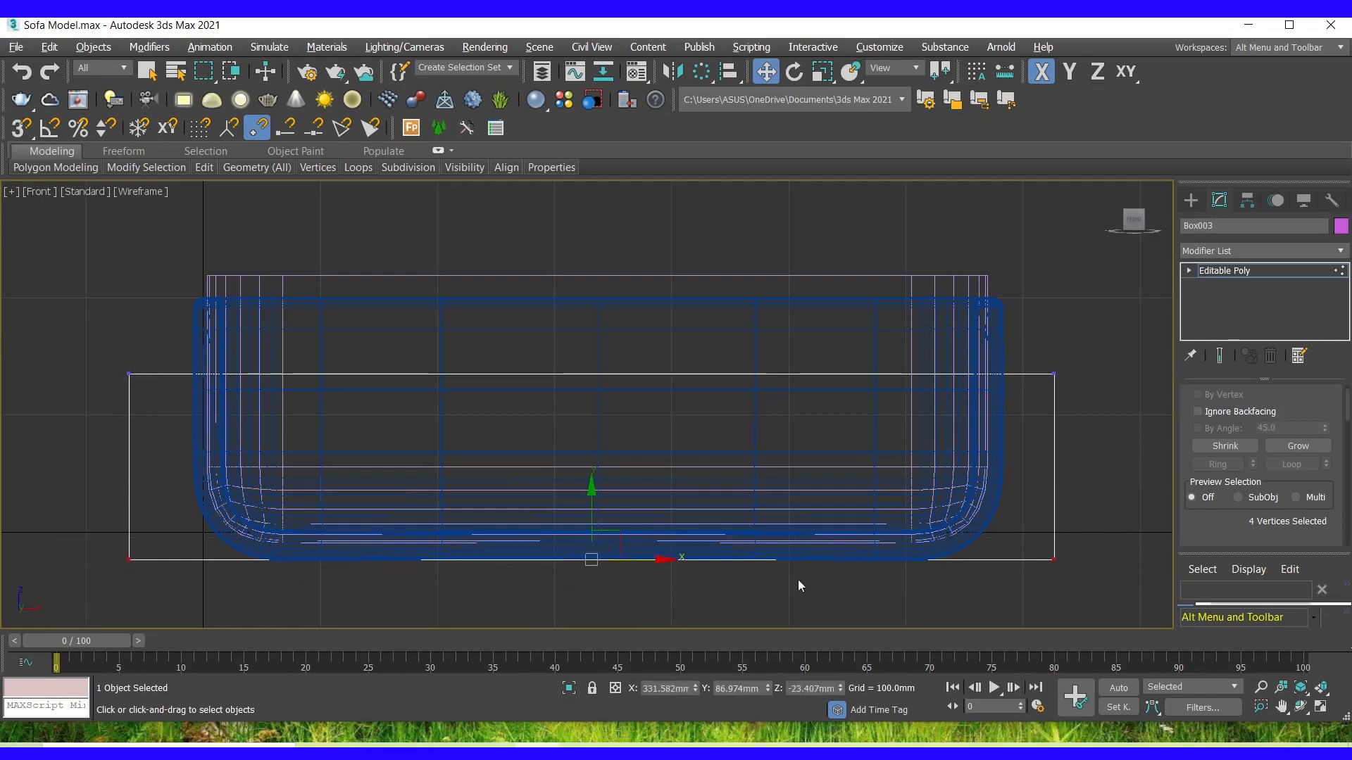
{"action": "scroll", "coordinate": [559, 570], "scroll_direction": "up", "scroll_amount": 5}
{"action": "mouse_move", "coordinate": [652, 500]}
{"action": "left_mouse_down"}
{"action": "mouse_move", "coordinate": [652, 537]}
{"action": "mouse_move", "coordinate": [653, 511]}
{"action": "left_mouse_up"}
{"action": "left_click", "coordinate": [577, 574]}
{"action": "scroll", "coordinate": [576, 573], "scroll_direction": "down", "scroll_amount": 5}
Check the reshaped purple box against the sofa in the Perspective view, leave vertex editing and clear the selection.
{"action": "key", "text": "alt+w"}
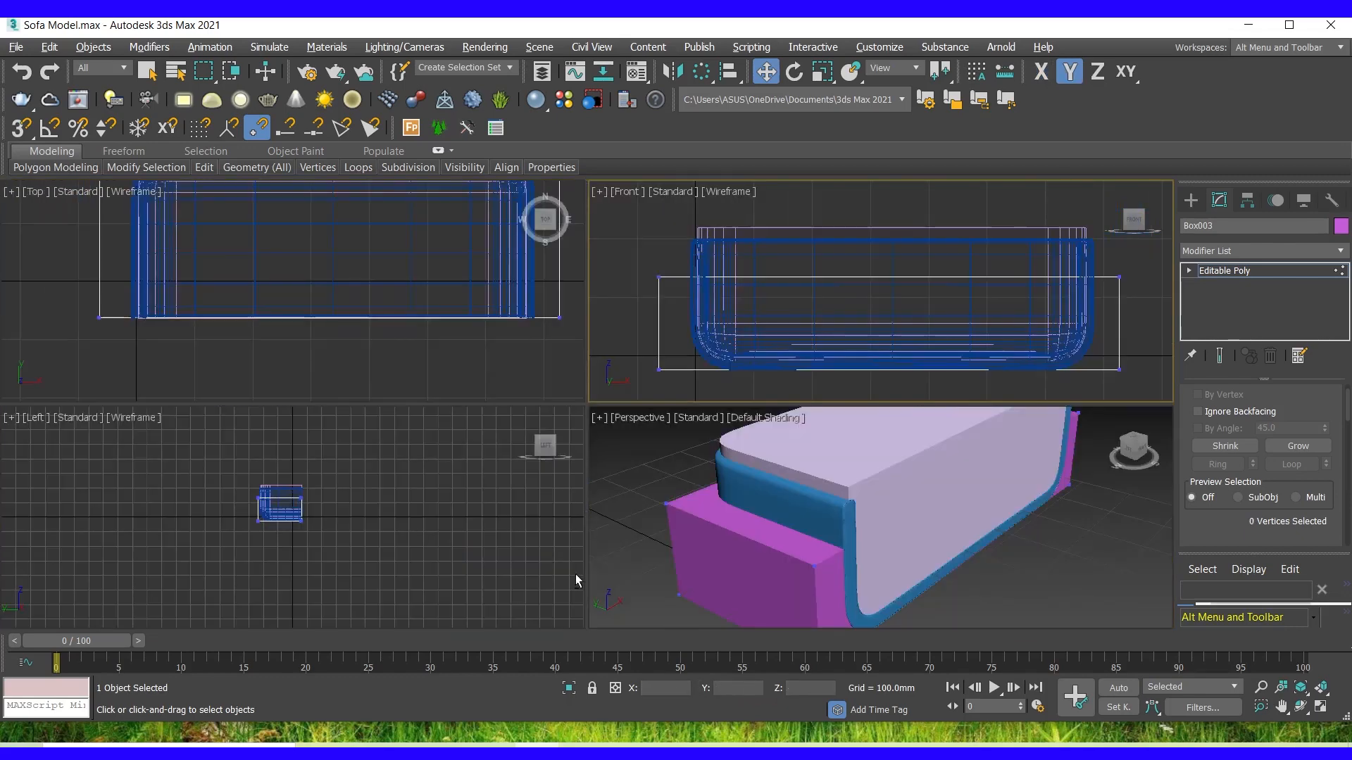
{"action": "left_click", "coordinate": [645, 509]}
{"action": "key", "text": "alt+w"}
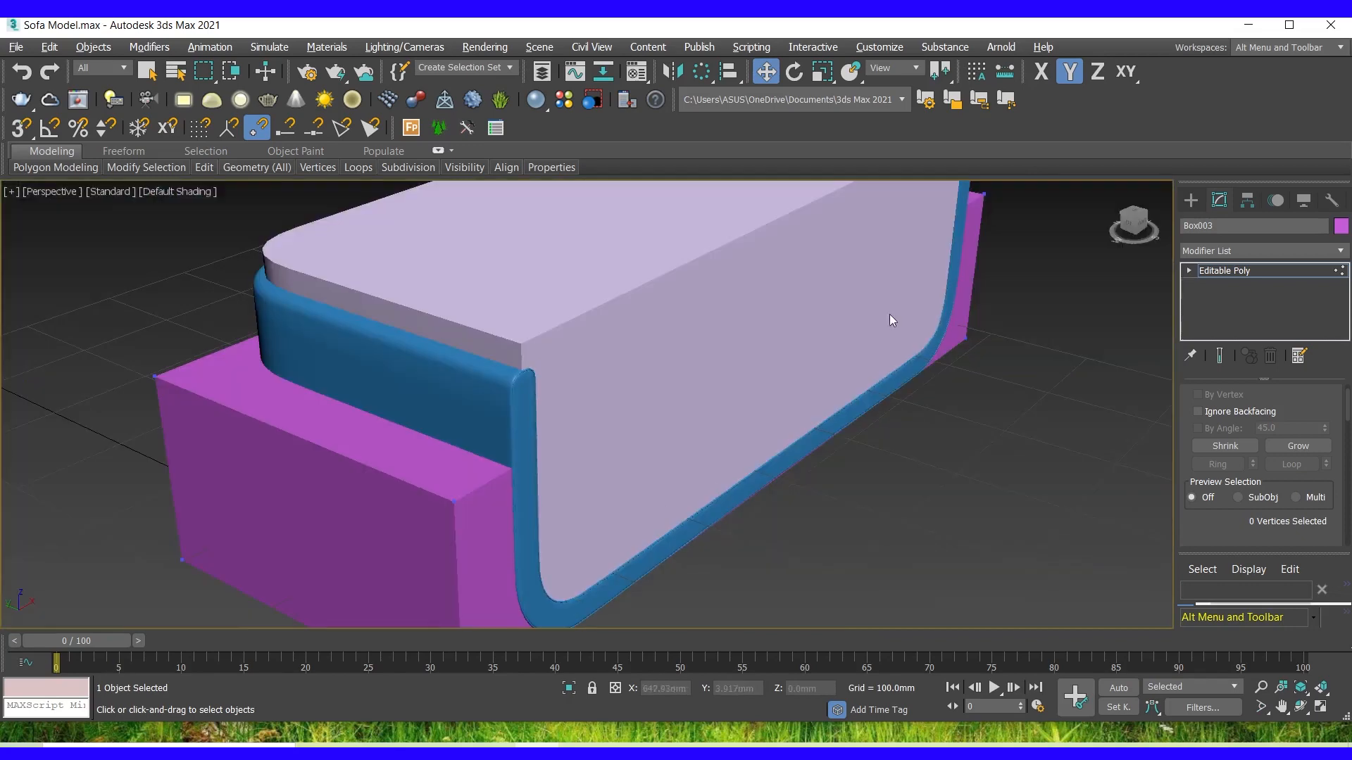
{"action": "middle_click_drag", "start_coordinate": [871, 331], "coordinate": [585, 404], "text": "alt"}
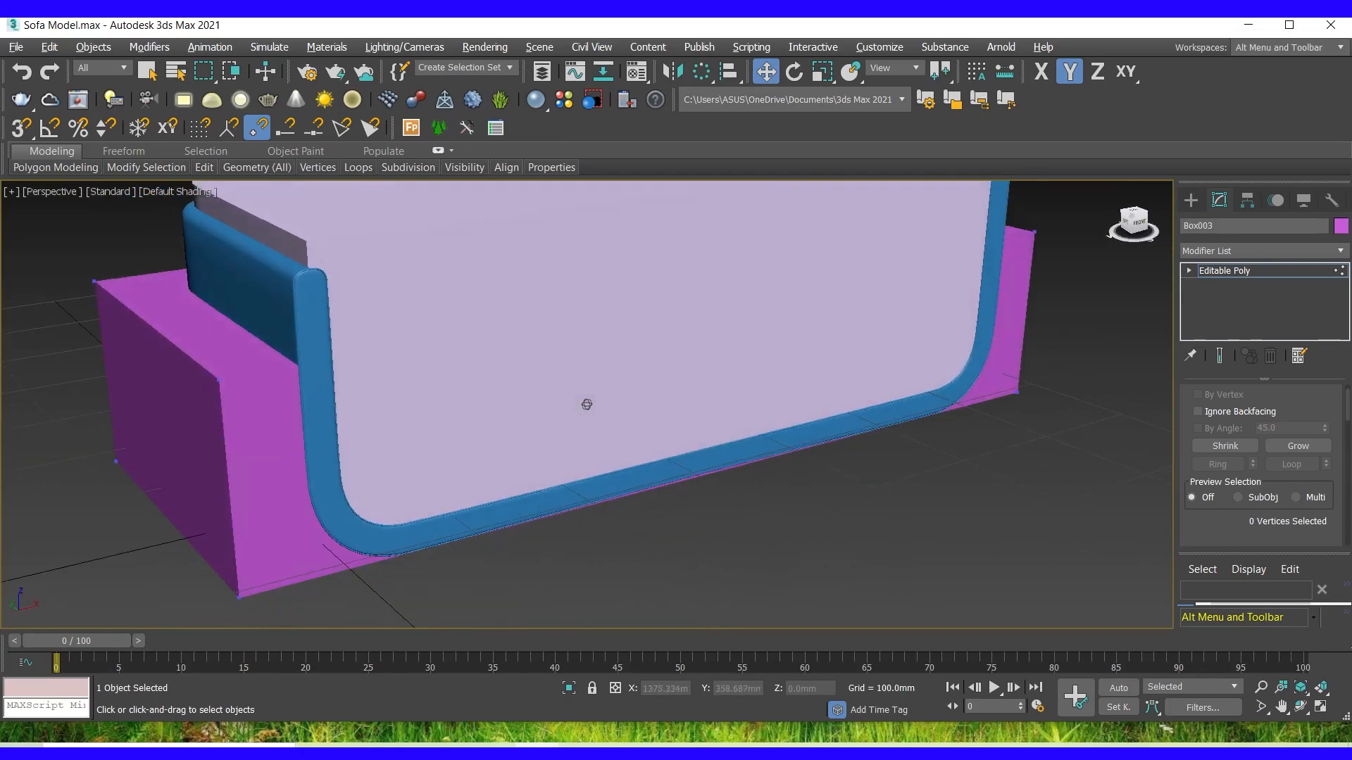
{"action": "scroll", "coordinate": [585, 505], "scroll_direction": "down", "scroll_amount": 3}
{"action": "scroll", "coordinate": [462, 418], "scroll_direction": "down", "scroll_amount": 2}
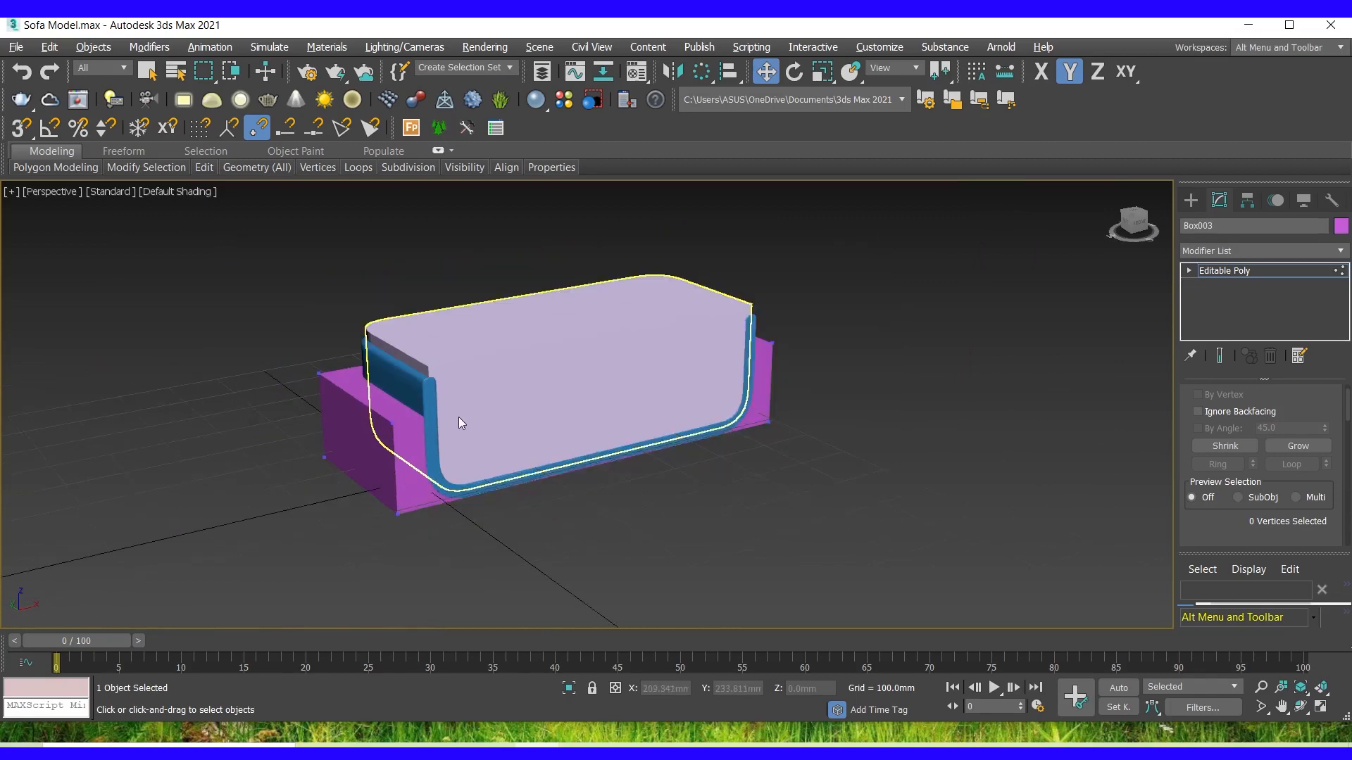
{"action": "scroll", "coordinate": [467, 469], "scroll_direction": "up", "scroll_amount": 5}
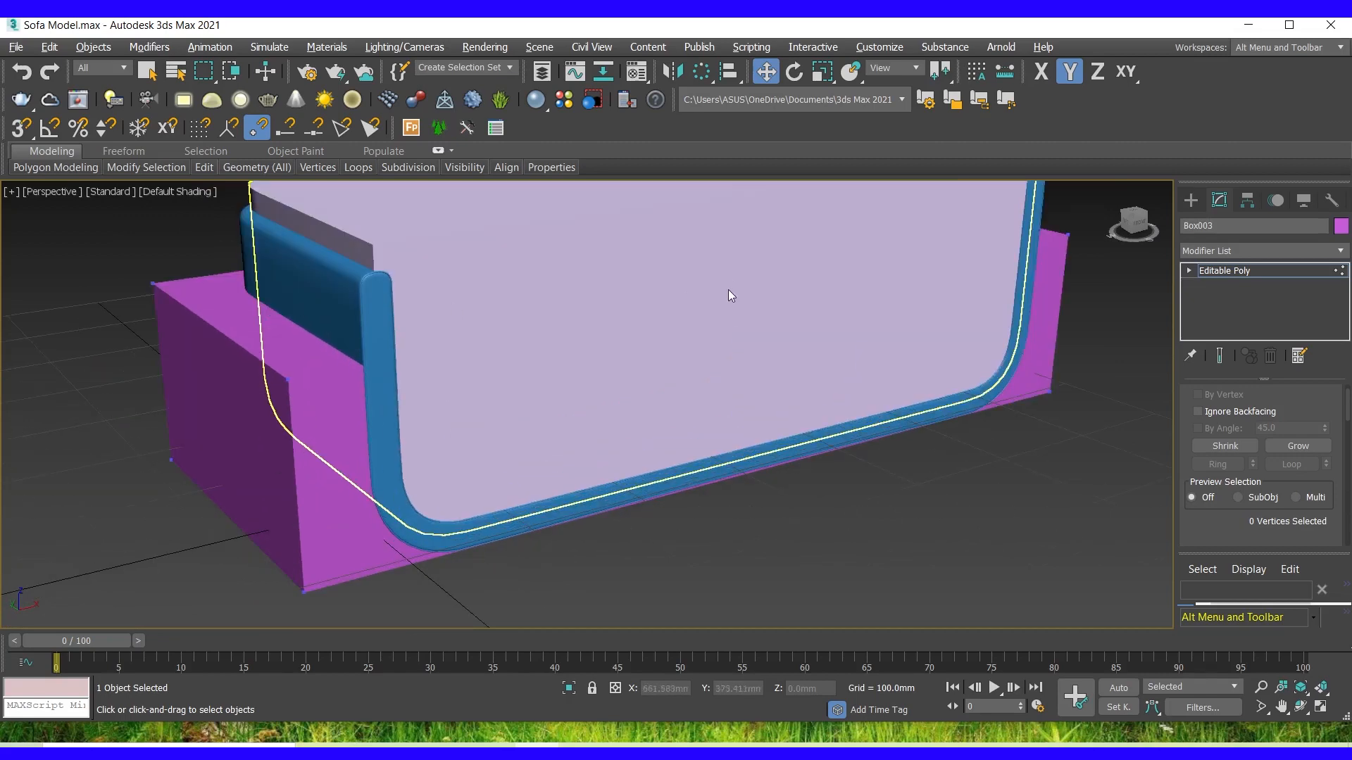
{"action": "left_click", "coordinate": [1188, 201]}
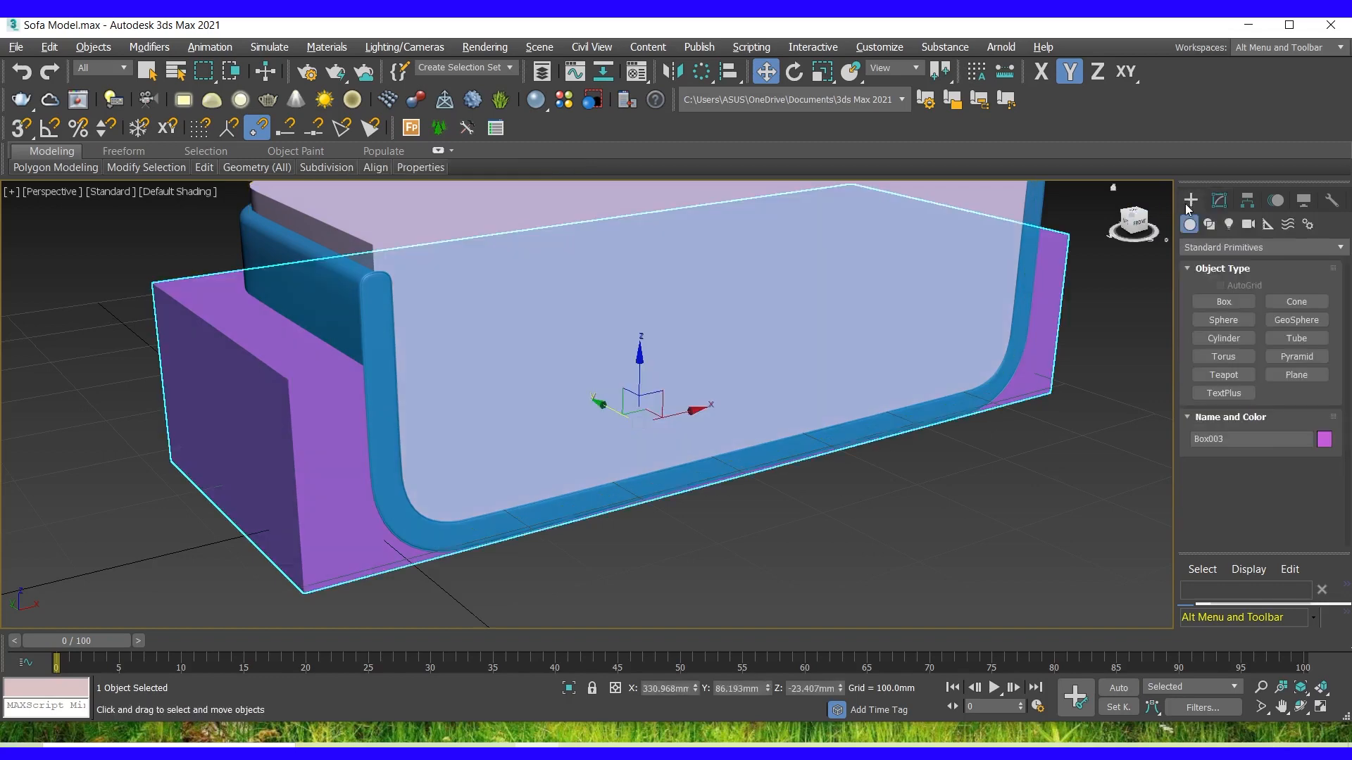
{"action": "left_click", "coordinate": [1087, 559]}
Select the blue sofa shell in the Perspective view.
{"action": "scroll", "coordinate": [845, 521], "scroll_direction": "down", "scroll_amount": 3}
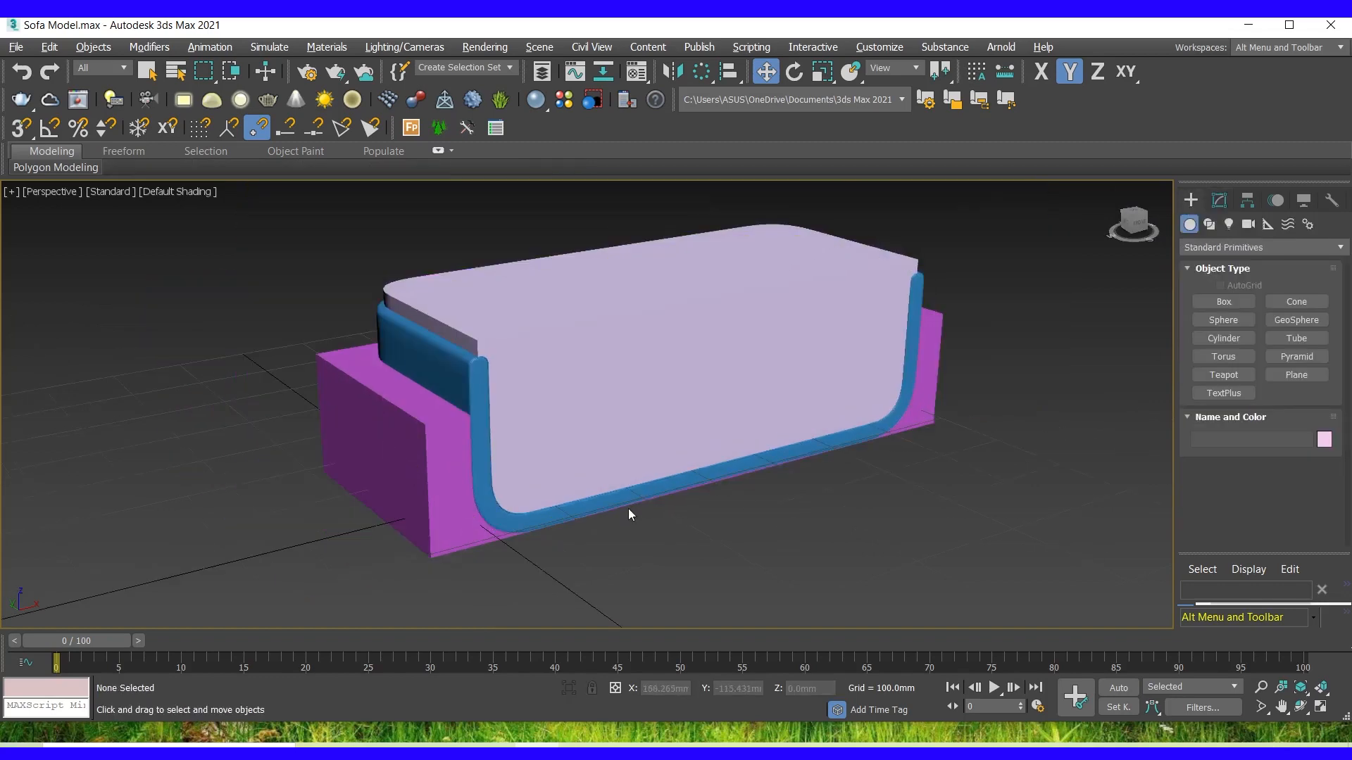
{"action": "scroll", "coordinate": [630, 506], "scroll_direction": "up", "scroll_amount": 3}
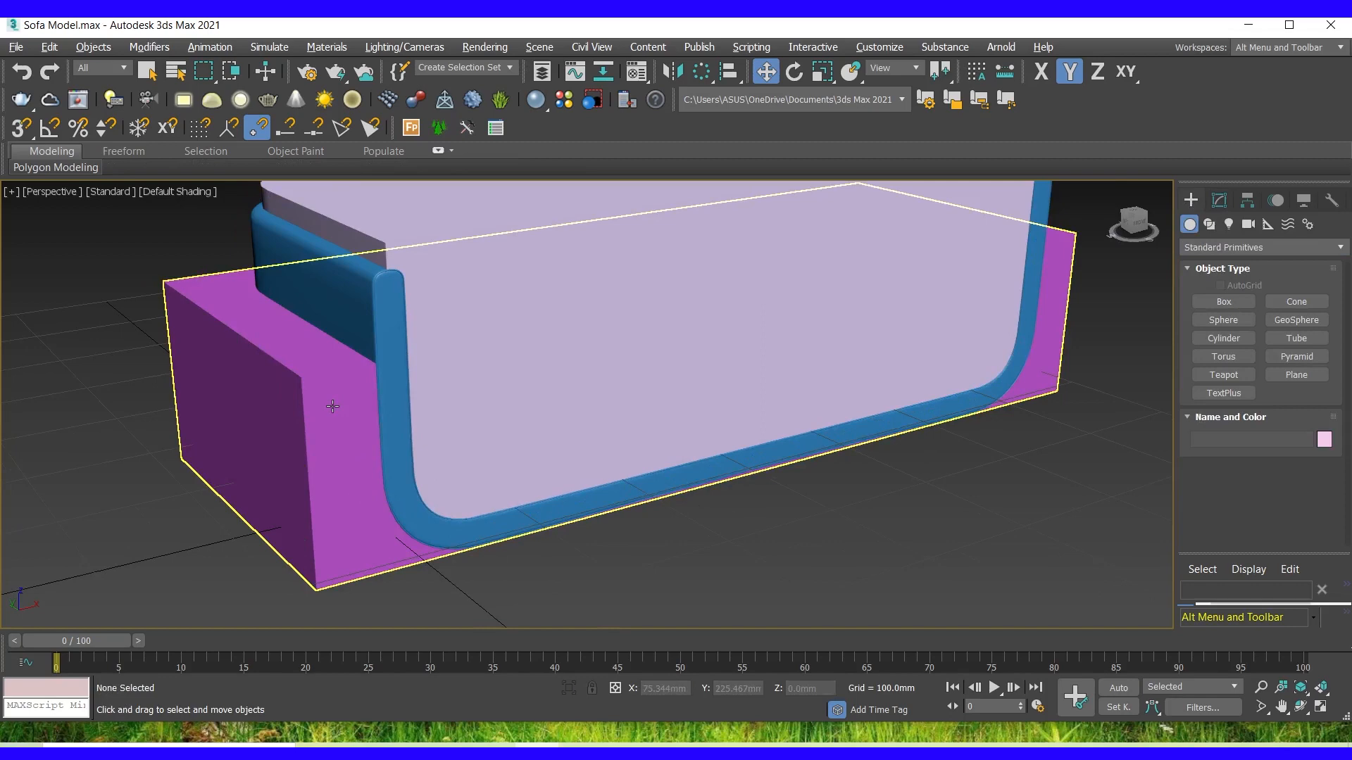
{"action": "left_click", "coordinate": [379, 297]}
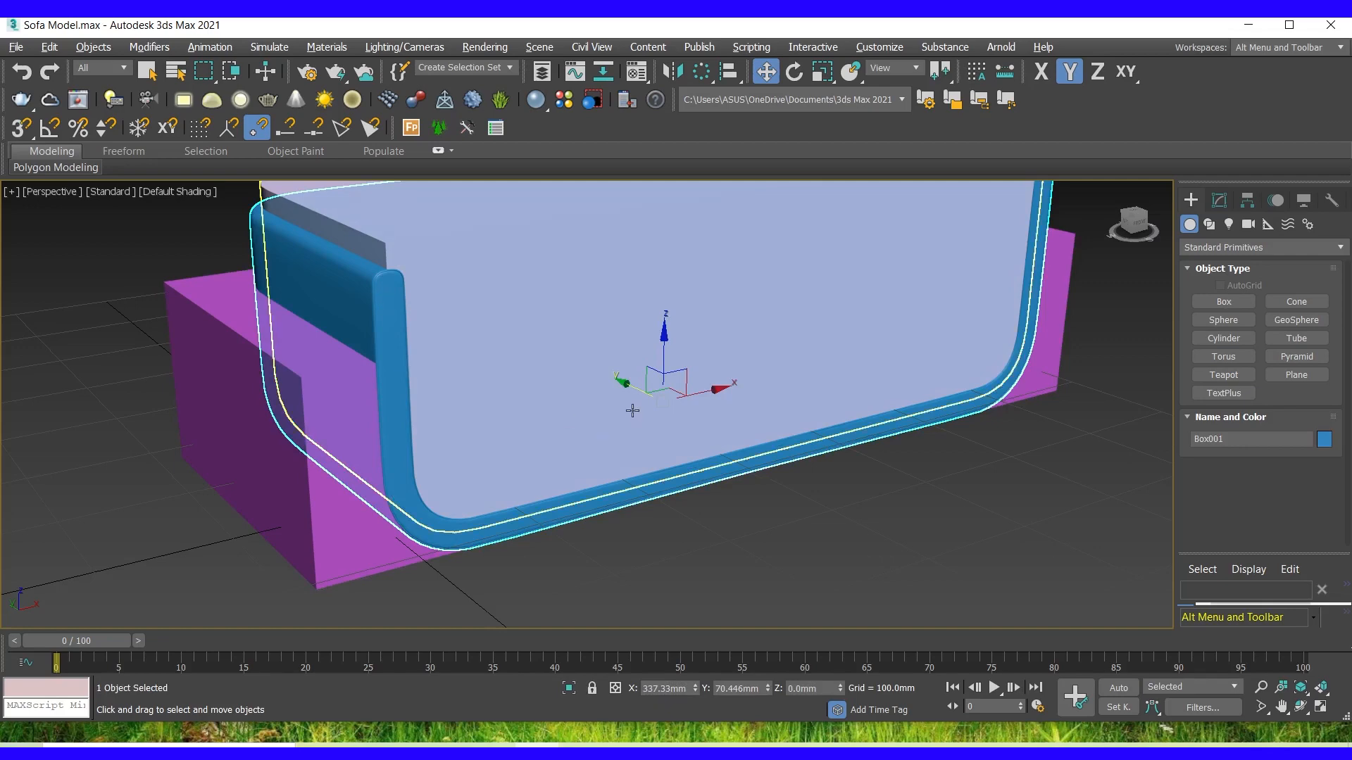
{"action": "scroll", "coordinate": [570, 465], "scroll_direction": "down", "scroll_amount": 5}
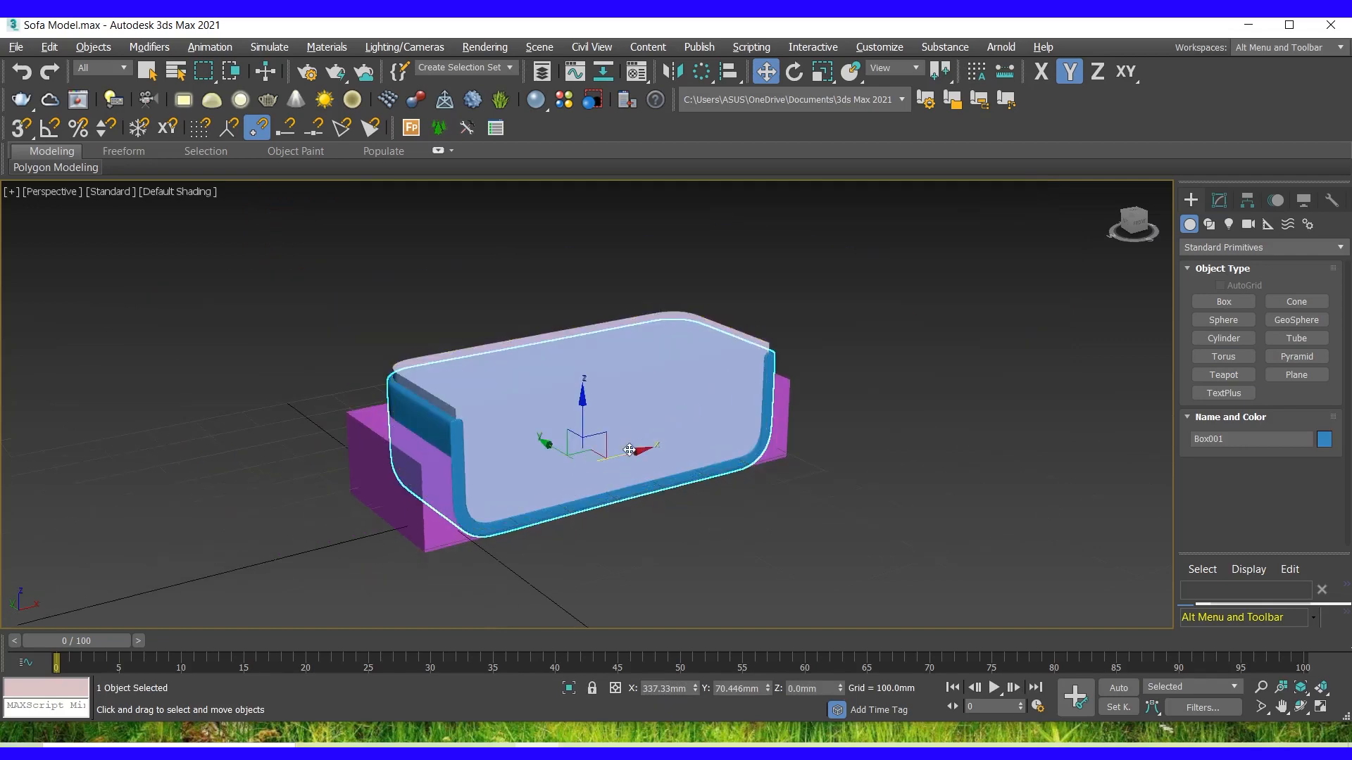
Move the blue sofa shell about 887 mm along positive X, clear of the two boxes, and deselect it.
{"action": "left_click_drag", "start_coordinate": [633, 450], "coordinate": [969, 370]}
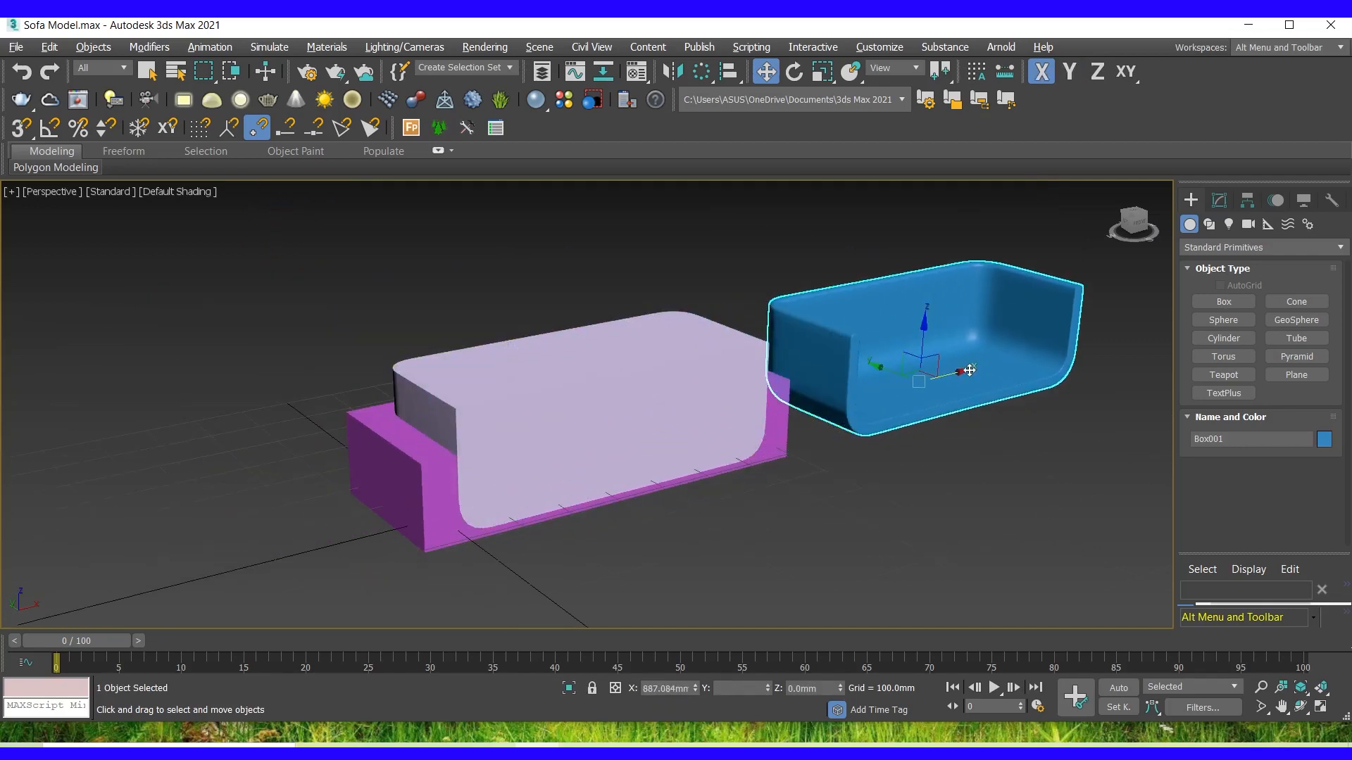
{"action": "left_click", "coordinate": [827, 507]}
Make a Boolean compound object from the purple box and add the rounded inner box as its second operand.
{"action": "scroll", "coordinate": [632, 498], "scroll_direction": "up", "scroll_amount": 5}
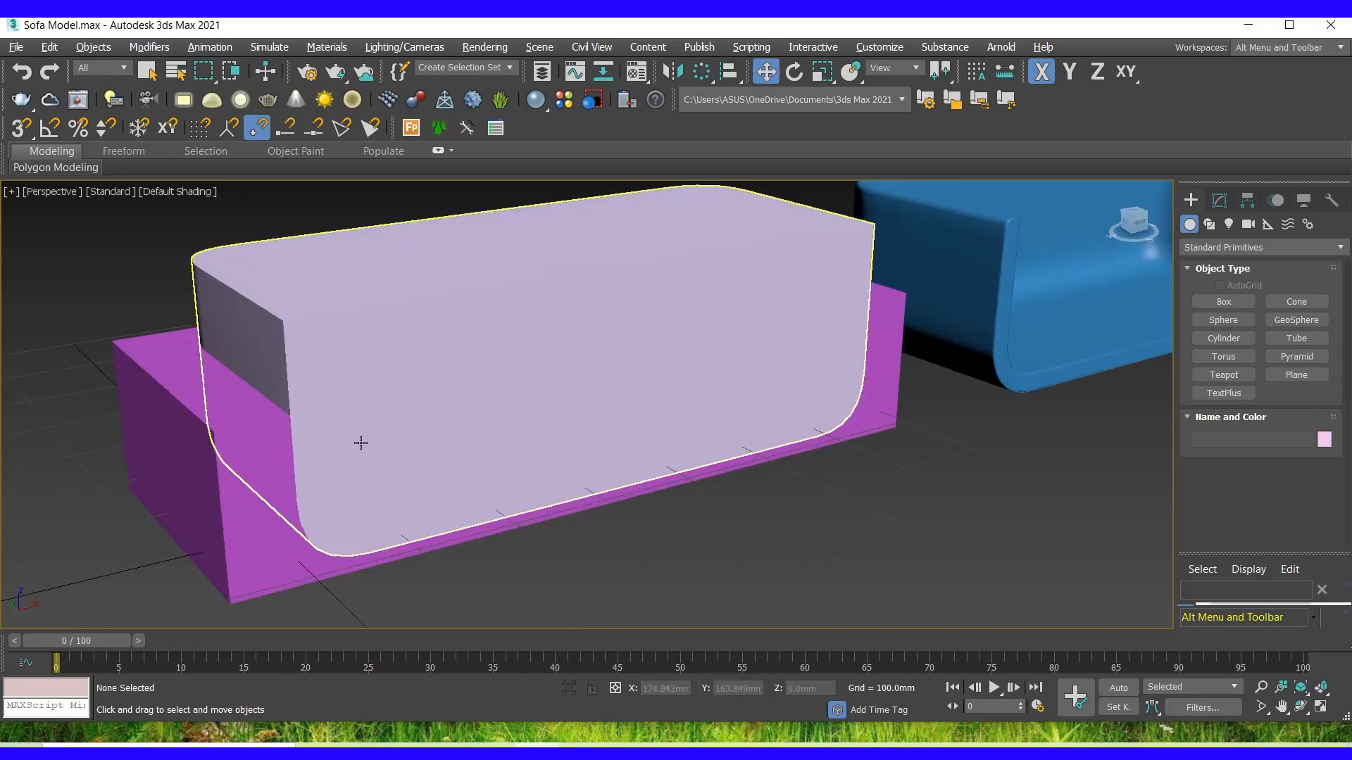
{"action": "left_click", "coordinate": [255, 441]}
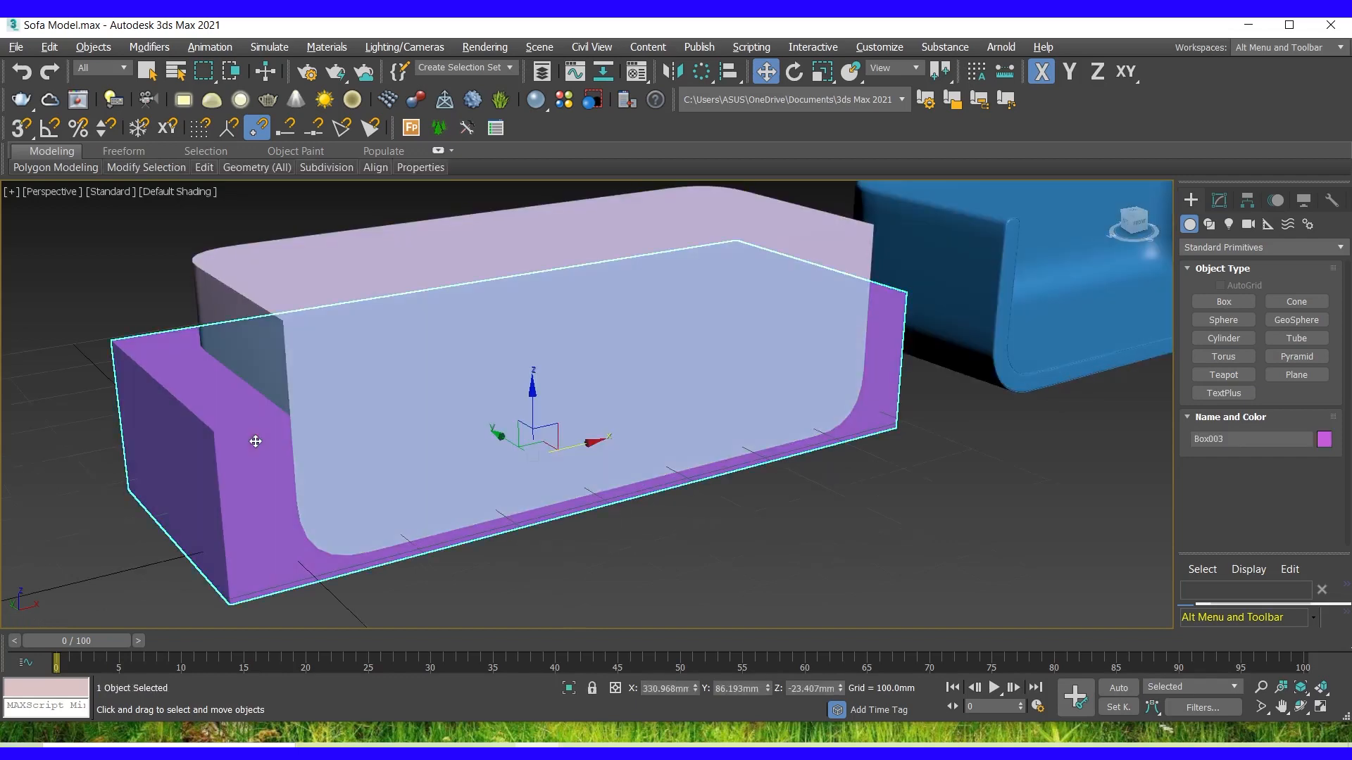
{"action": "left_click", "coordinate": [146, 265]}
{"action": "left_click", "coordinate": [218, 431]}
{"action": "left_click", "coordinate": [1219, 251]}
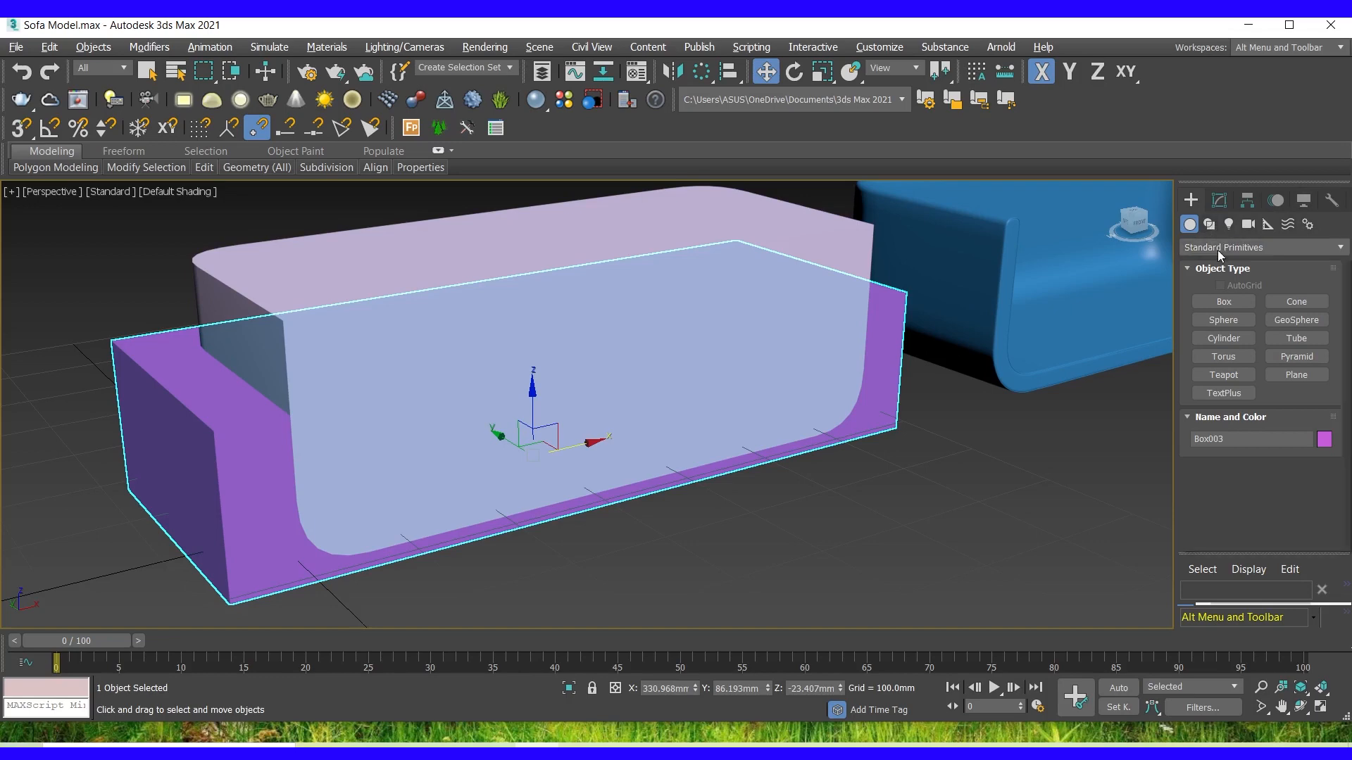
{"action": "left_click", "coordinate": [1219, 298]}
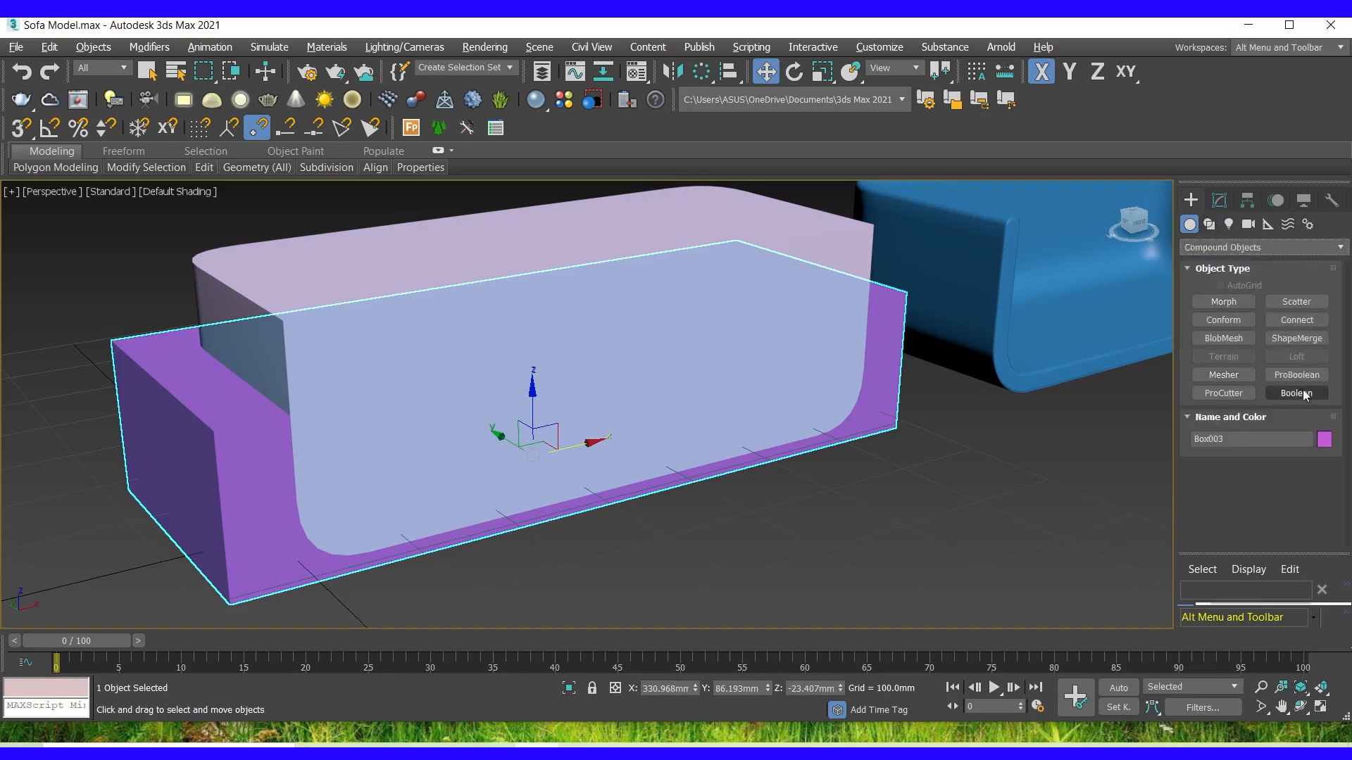
{"action": "left_click", "coordinate": [1295, 398]}
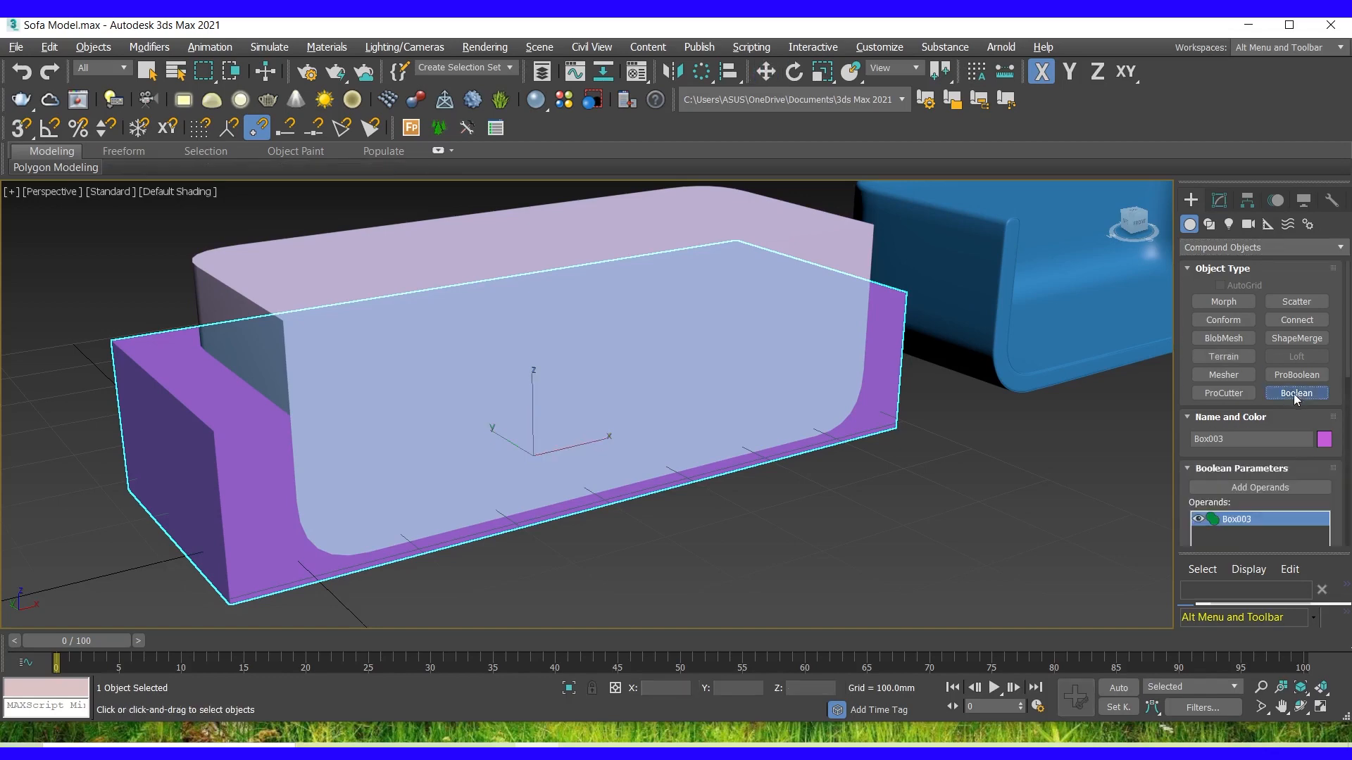
{"action": "scroll", "coordinate": [1264, 486], "scroll_direction": "down", "scroll_amount": 2}
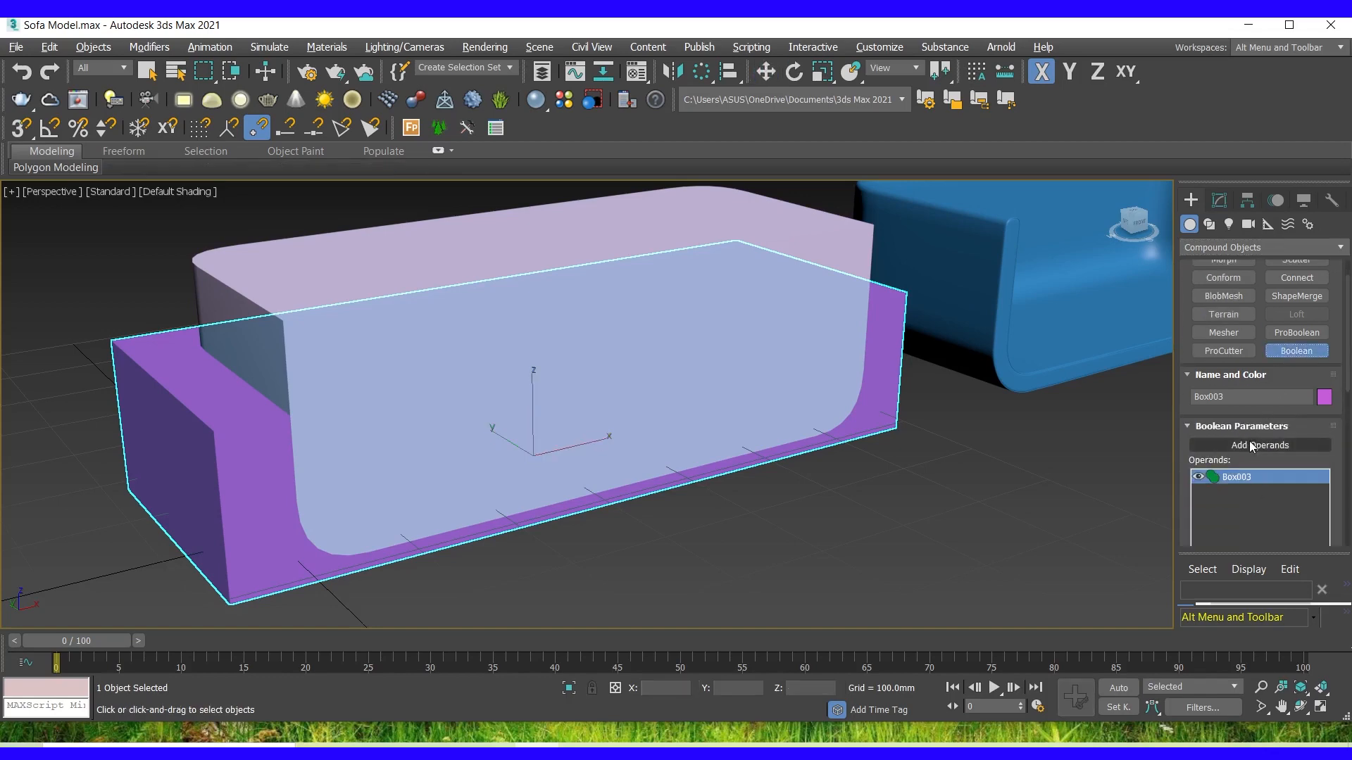
{"action": "left_click", "coordinate": [1252, 446]}
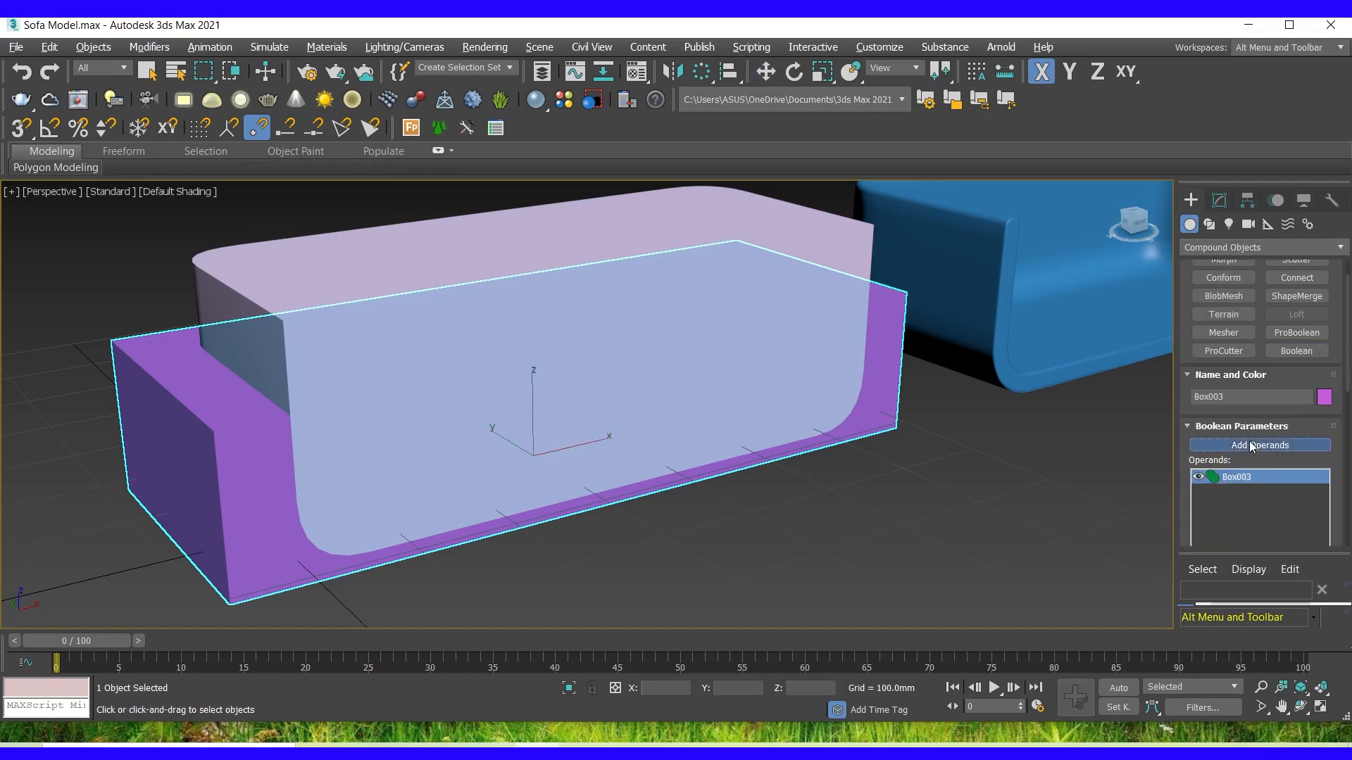
{"action": "left_click", "coordinate": [585, 324]}
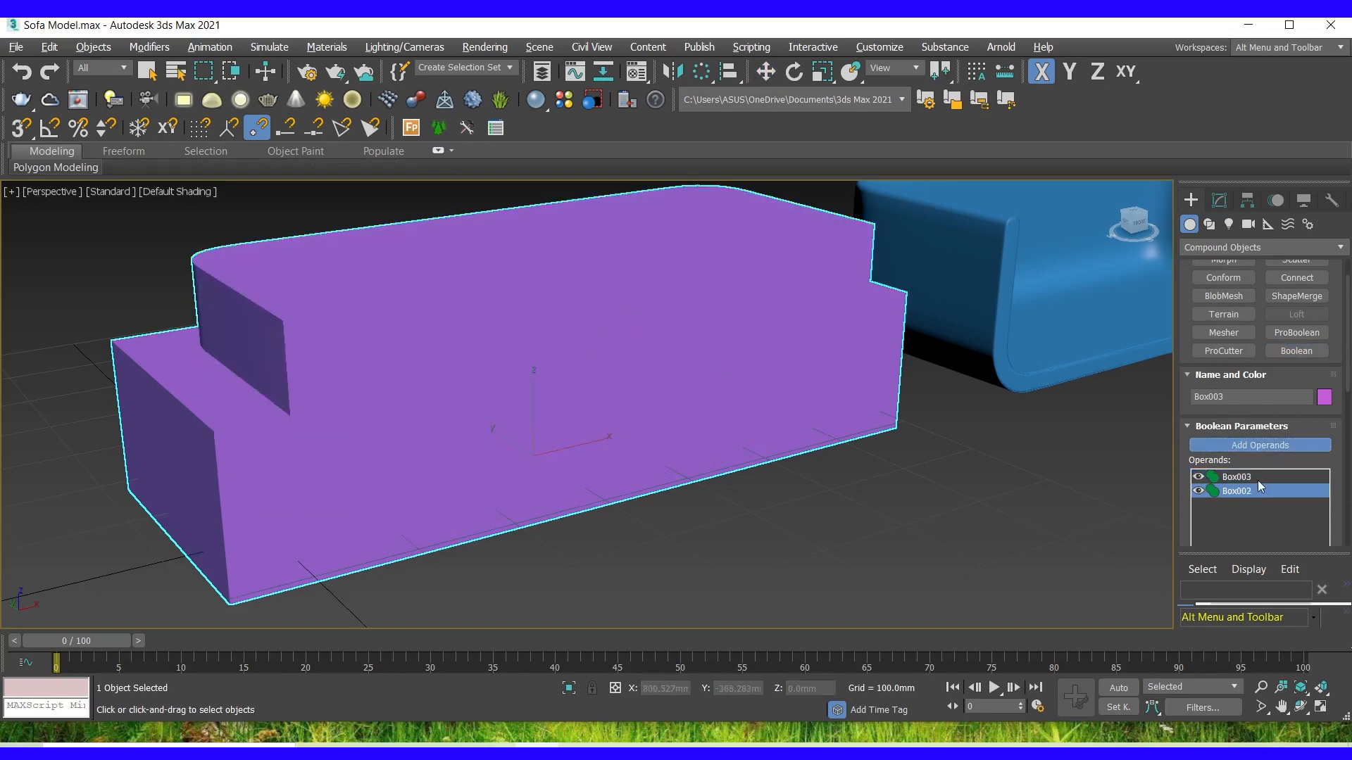
Try Intersect for the inner box operand, set it to Subtract to hollow out the purple box, and leave the Boolean command.
{"action": "scroll", "coordinate": [1182, 492], "scroll_direction": "down", "scroll_amount": 6}
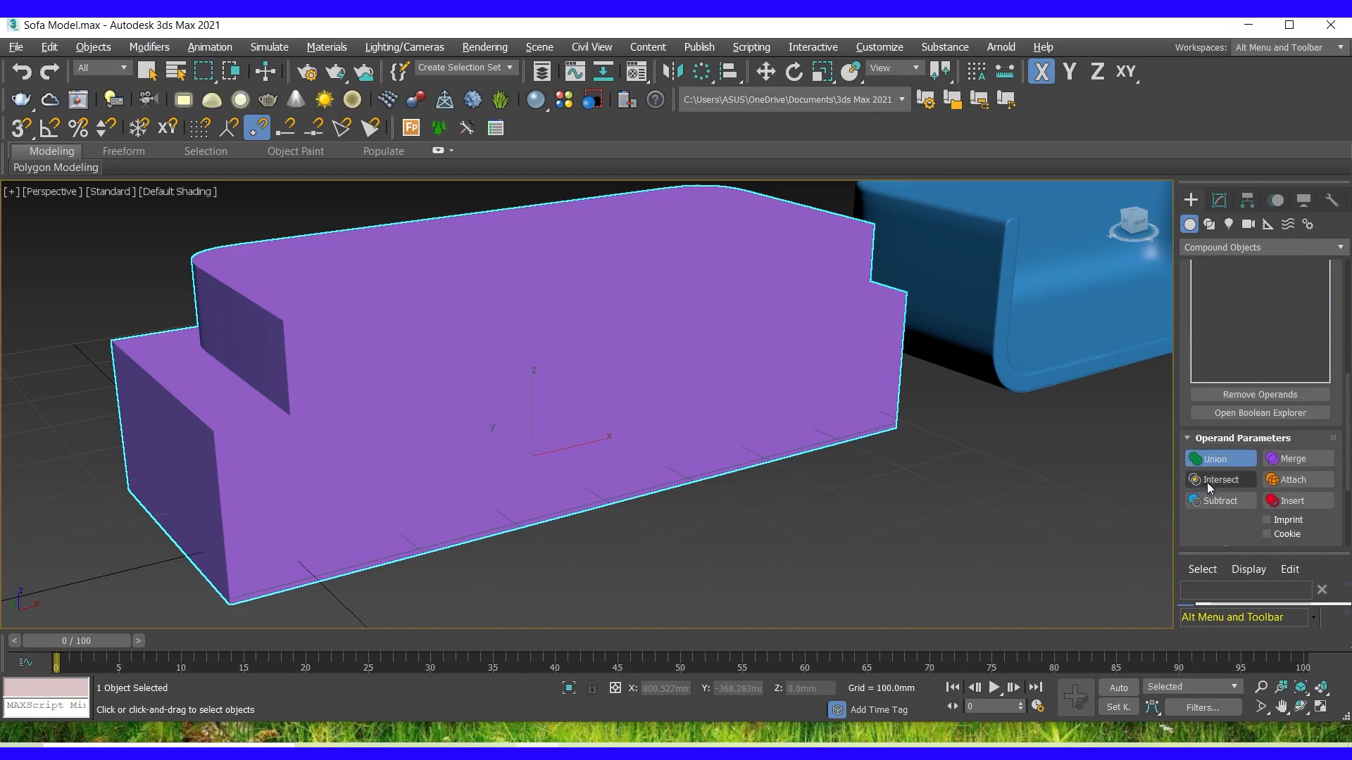
{"action": "left_click", "coordinate": [1214, 479]}
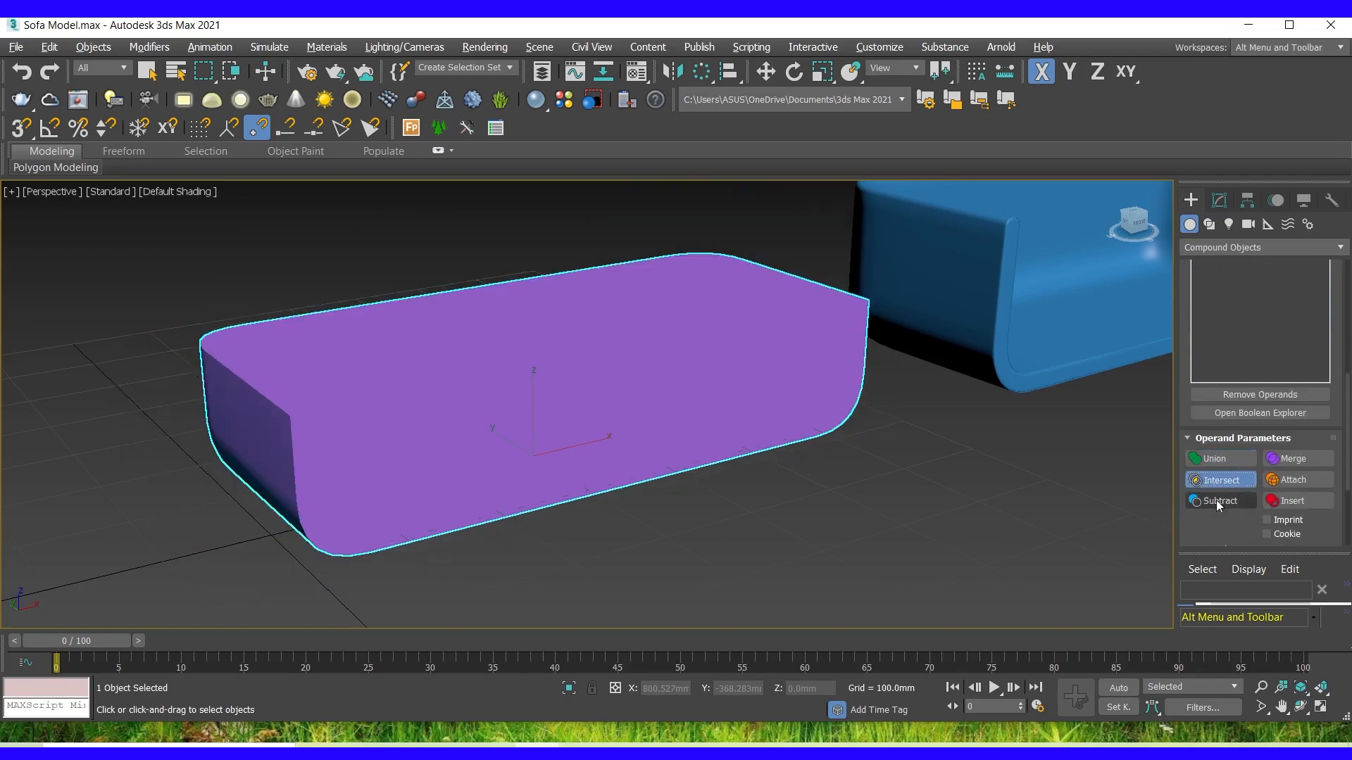
{"action": "left_click", "coordinate": [1218, 502]}
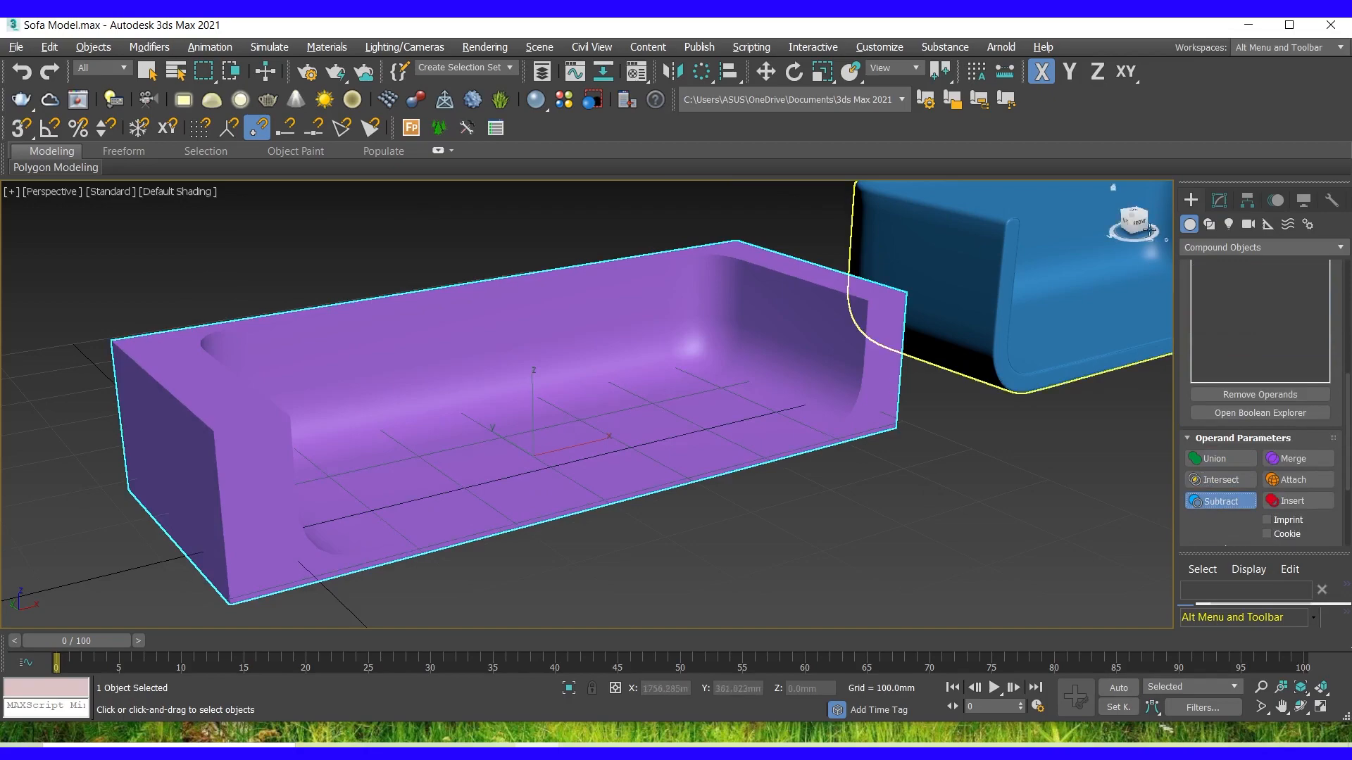
{"action": "mouse_move", "coordinate": [1131, 222]}
{"action": "left_mouse_down"}
{"action": "mouse_move", "coordinate": [1132, 265]}
{"action": "mouse_move", "coordinate": [1169, 222]}
{"action": "mouse_move", "coordinate": [1173, 246]}
{"action": "mouse_move", "coordinate": [1101, 231]}
{"action": "mouse_move", "coordinate": [1136, 239]}
{"action": "mouse_move", "coordinate": [1127, 221]}
{"action": "left_mouse_up"}
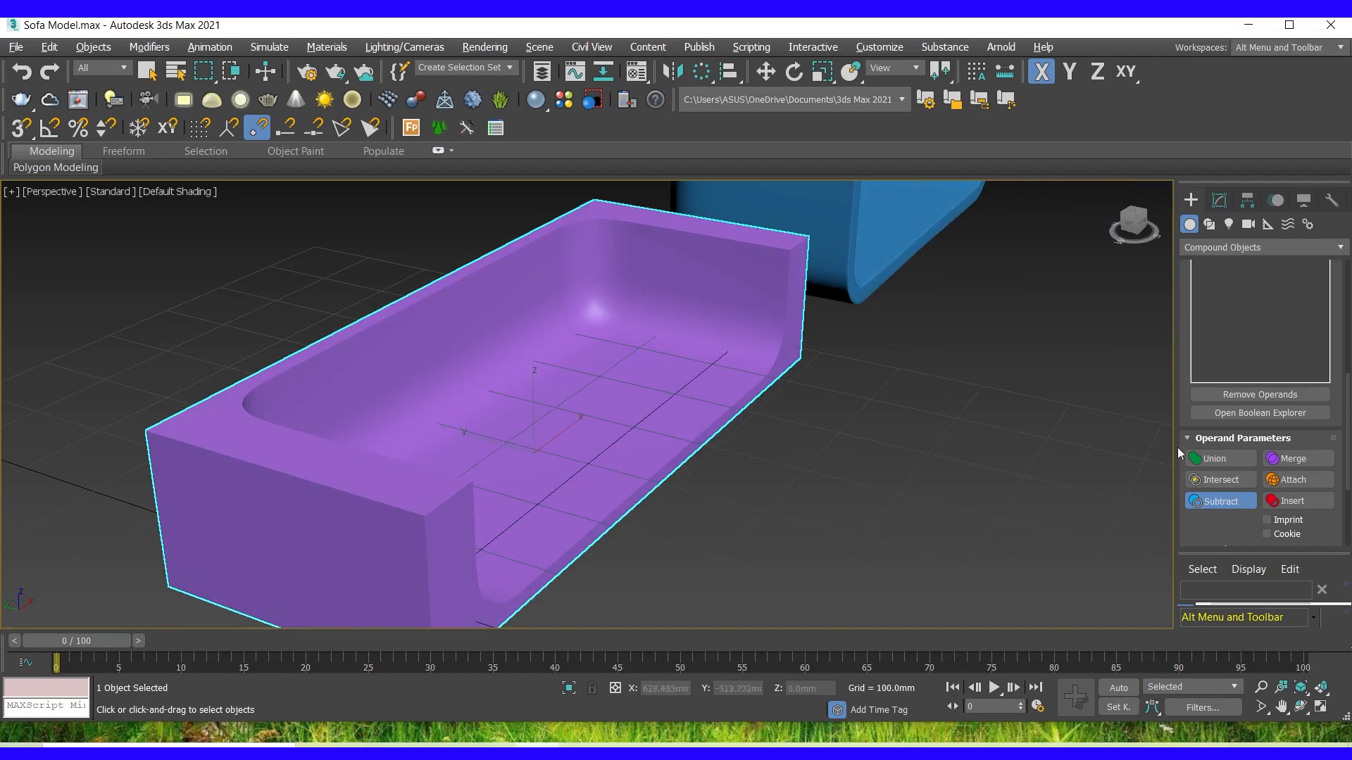
{"action": "scroll", "coordinate": [1181, 315], "scroll_direction": "up", "scroll_amount": 5}
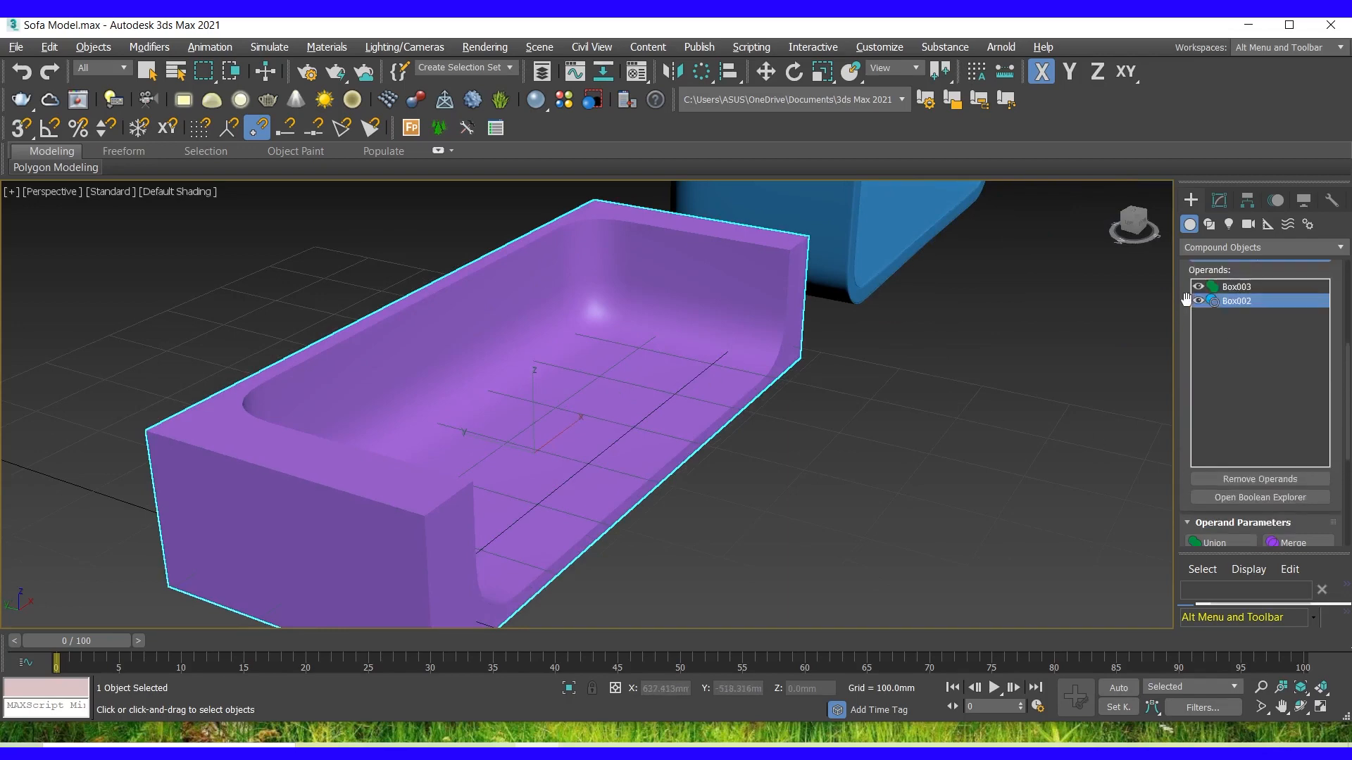
{"action": "key", "text": "w"}
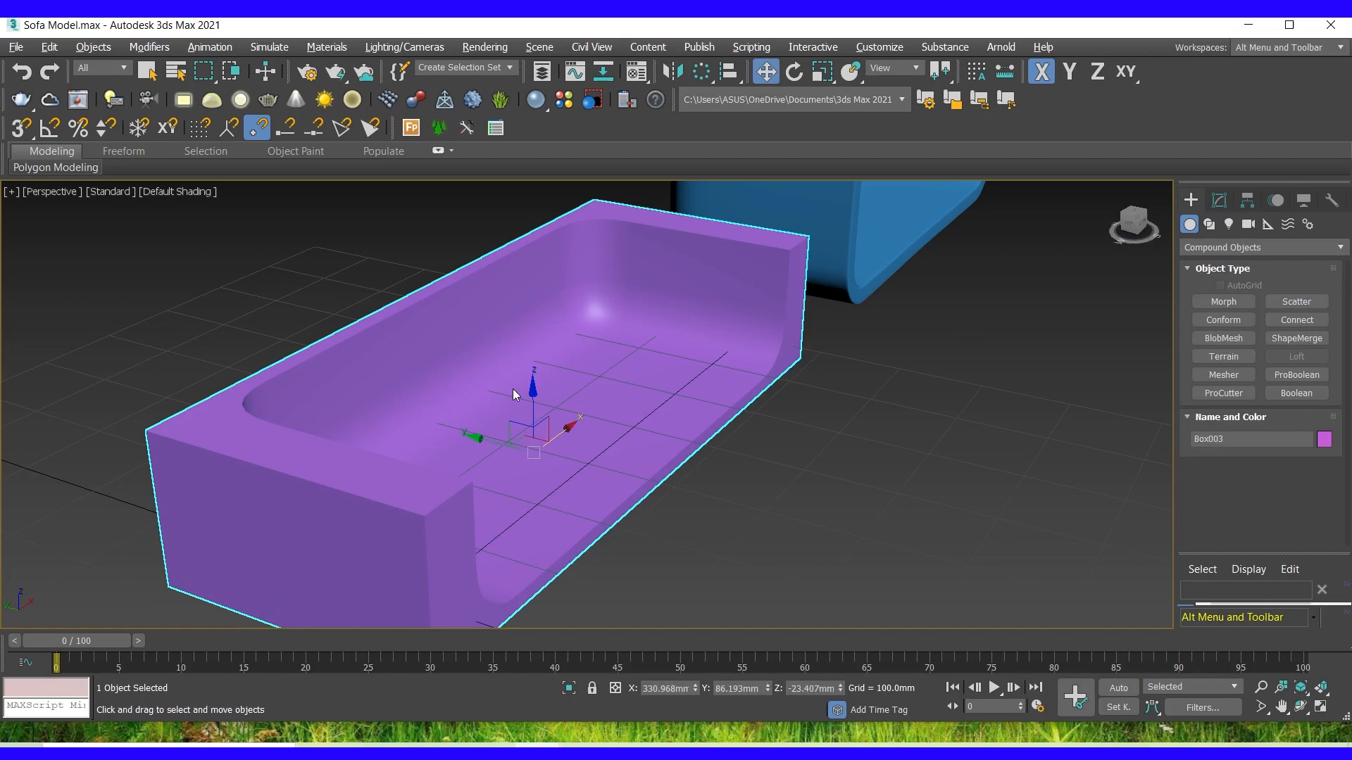
Convert the hollowed purple box to an Editable Poly.
{"action": "right_click", "coordinate": [500, 389]}
{"action": "mouse_move", "coordinate": [572, 575]}
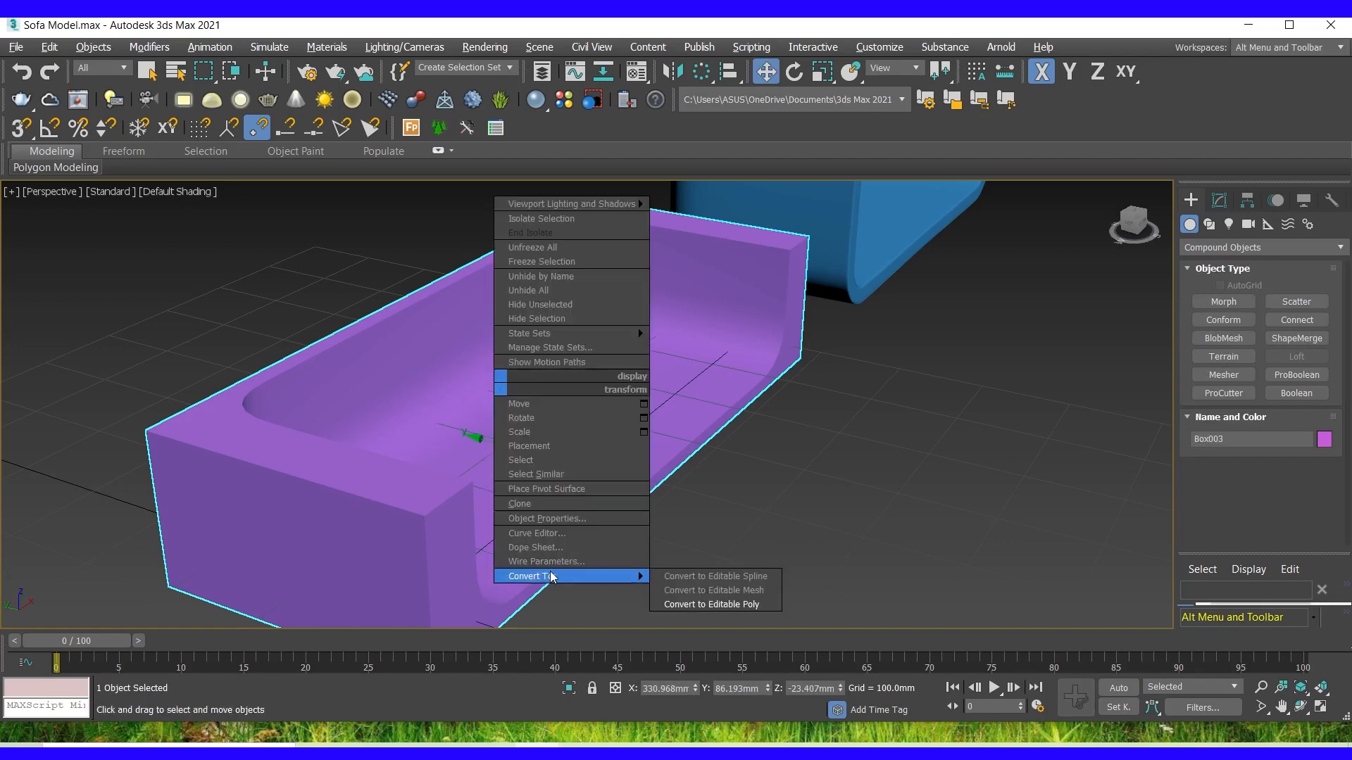
{"action": "left_click", "coordinate": [720, 604]}
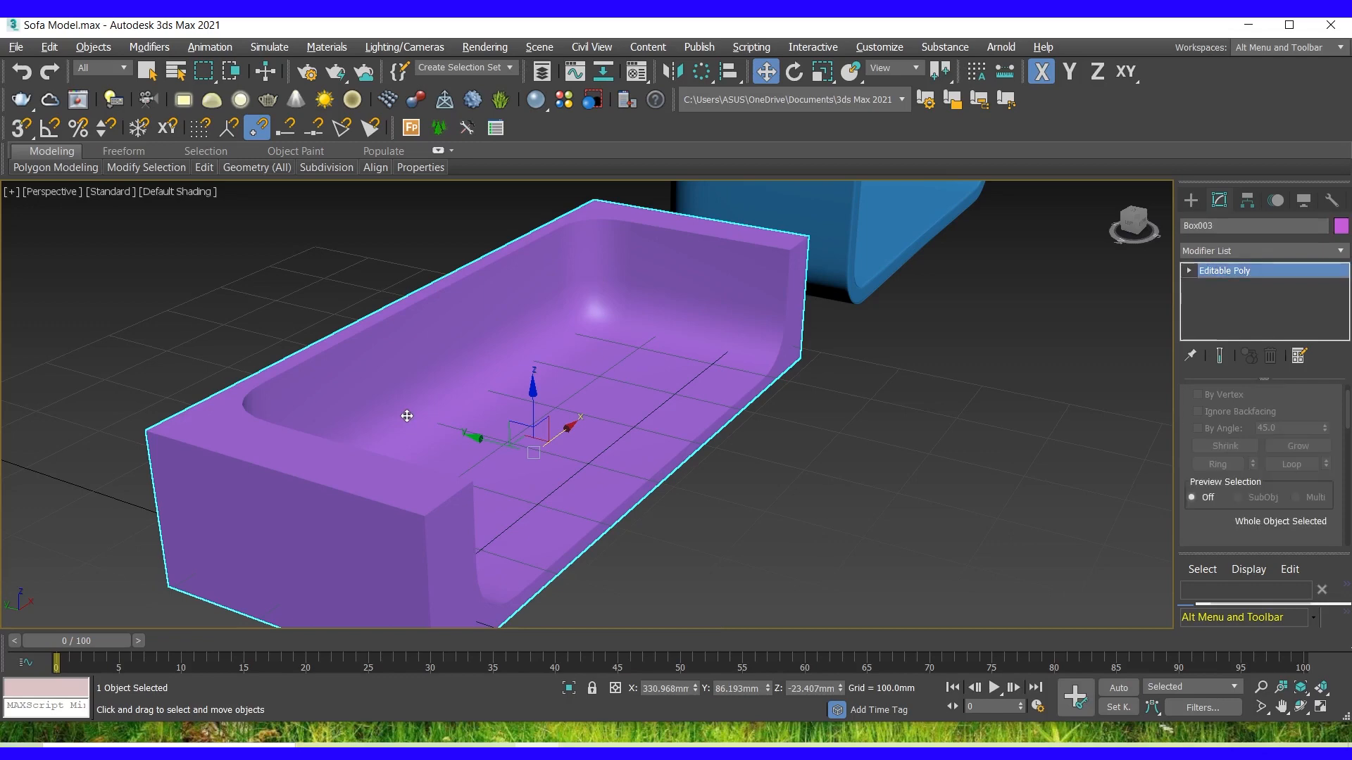
Move the purple box's four back-edge vertices outward along Y in the Top view, then leave vertex editing and clear the selection.
{"action": "key", "text": "alt+w"}
{"action": "right_click", "coordinate": [617, 297]}
{"action": "key", "text": "alt+w"}
{"action": "scroll", "coordinate": [586, 293], "scroll_direction": "down", "scroll_amount": 5}
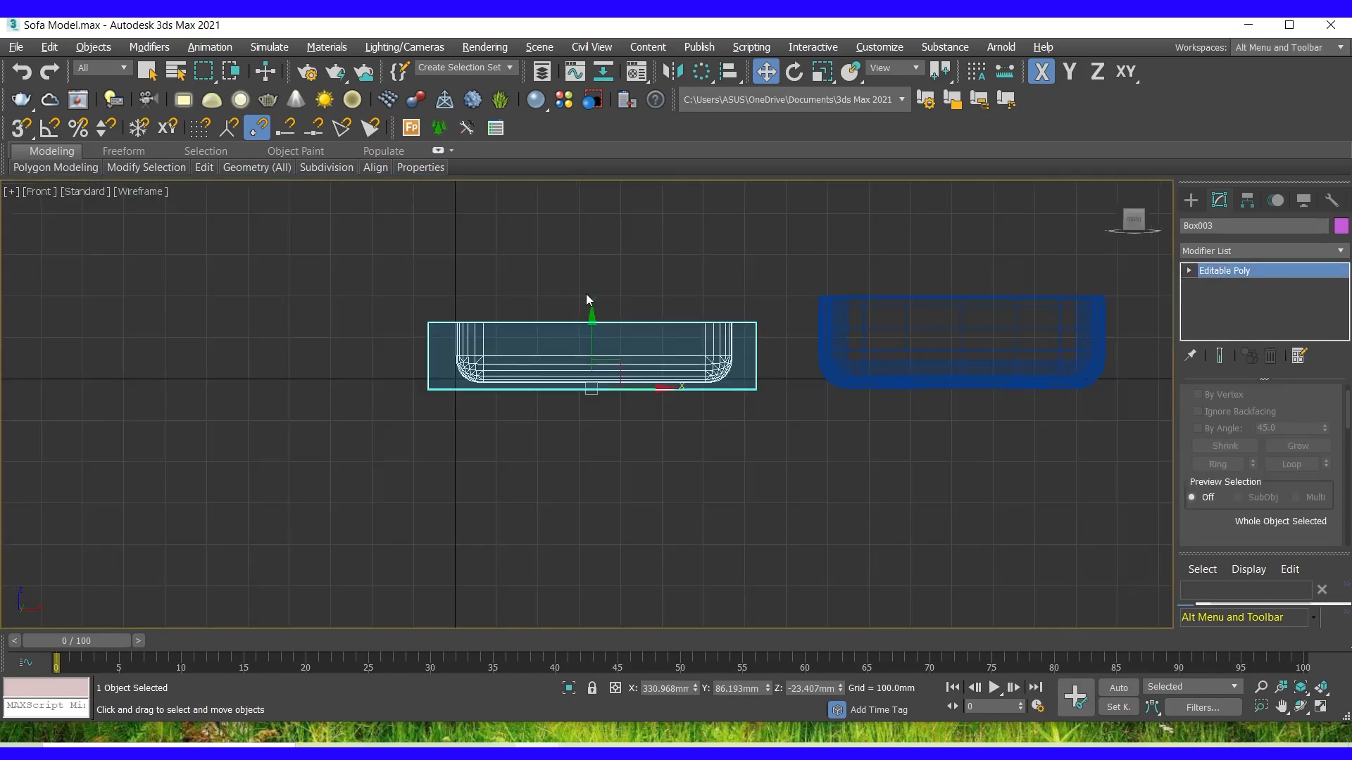
{"action": "key", "text": "alt+w"}
{"action": "right_click", "coordinate": [401, 356]}
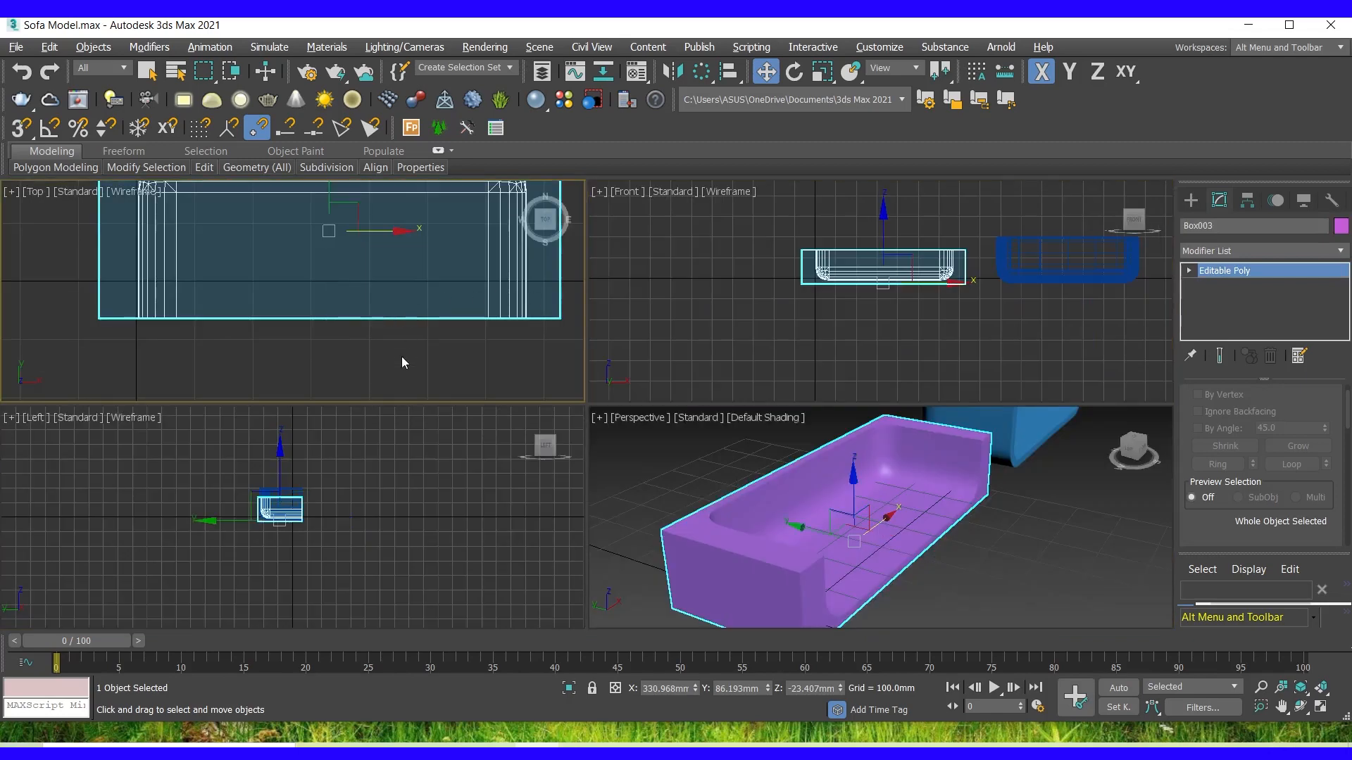
{"action": "key", "text": "alt+w"}
{"action": "scroll", "coordinate": [394, 398], "scroll_direction": "down", "scroll_amount": 4}
{"action": "scroll", "coordinate": [414, 345], "scroll_direction": "up", "scroll_amount": 3}
{"action": "scroll", "coordinate": [274, 310], "scroll_direction": "up", "scroll_amount": 2}
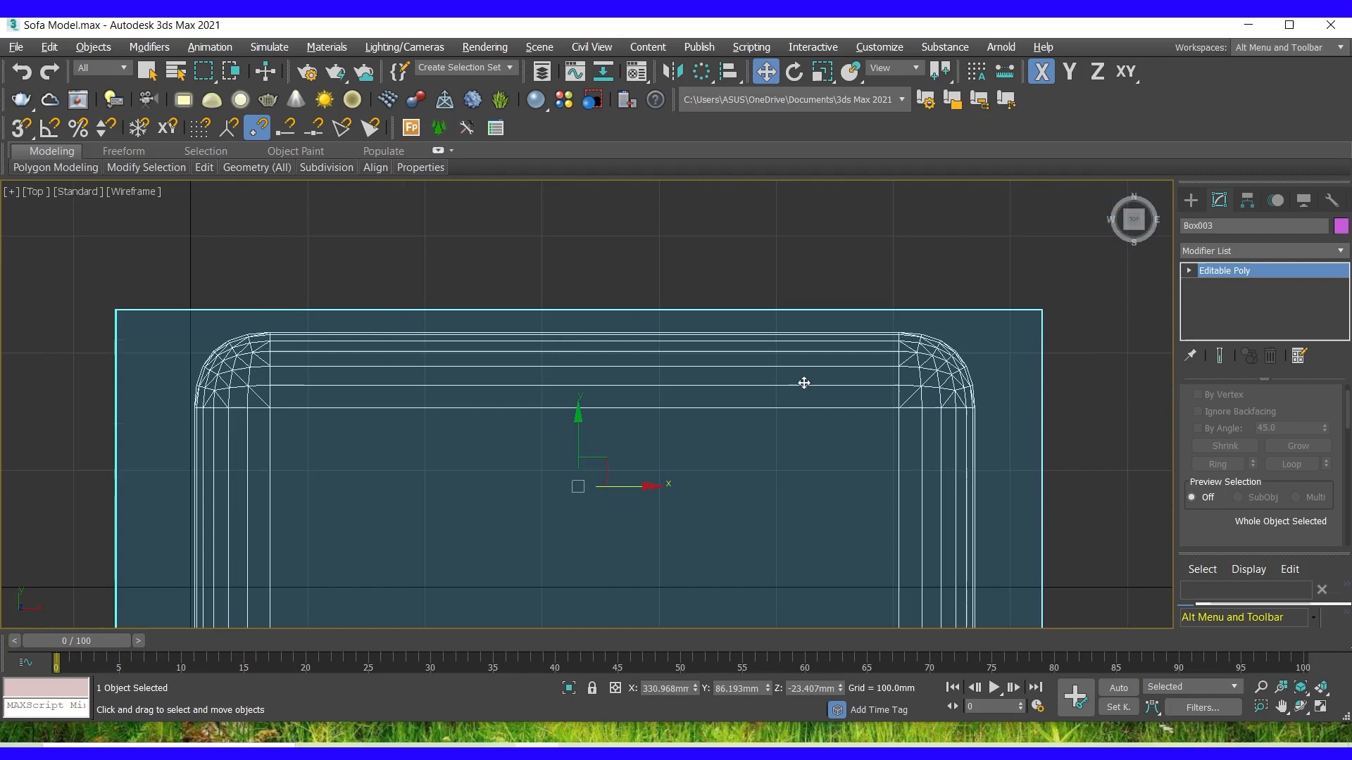
{"action": "left_click", "coordinate": [1189, 271]}
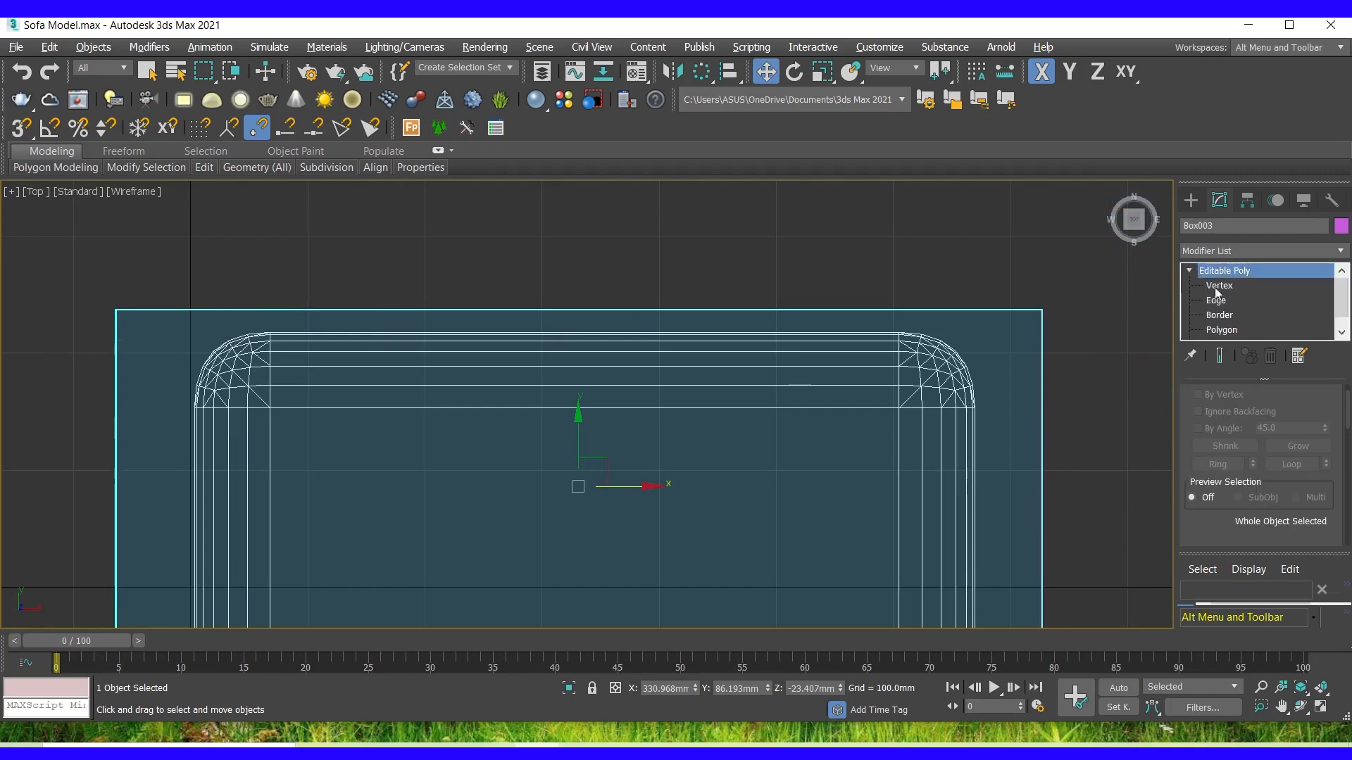
{"action": "left_click", "coordinate": [1219, 285]}
{"action": "left_click_drag", "start_coordinate": [134, 305], "coordinate": [1062, 327]}
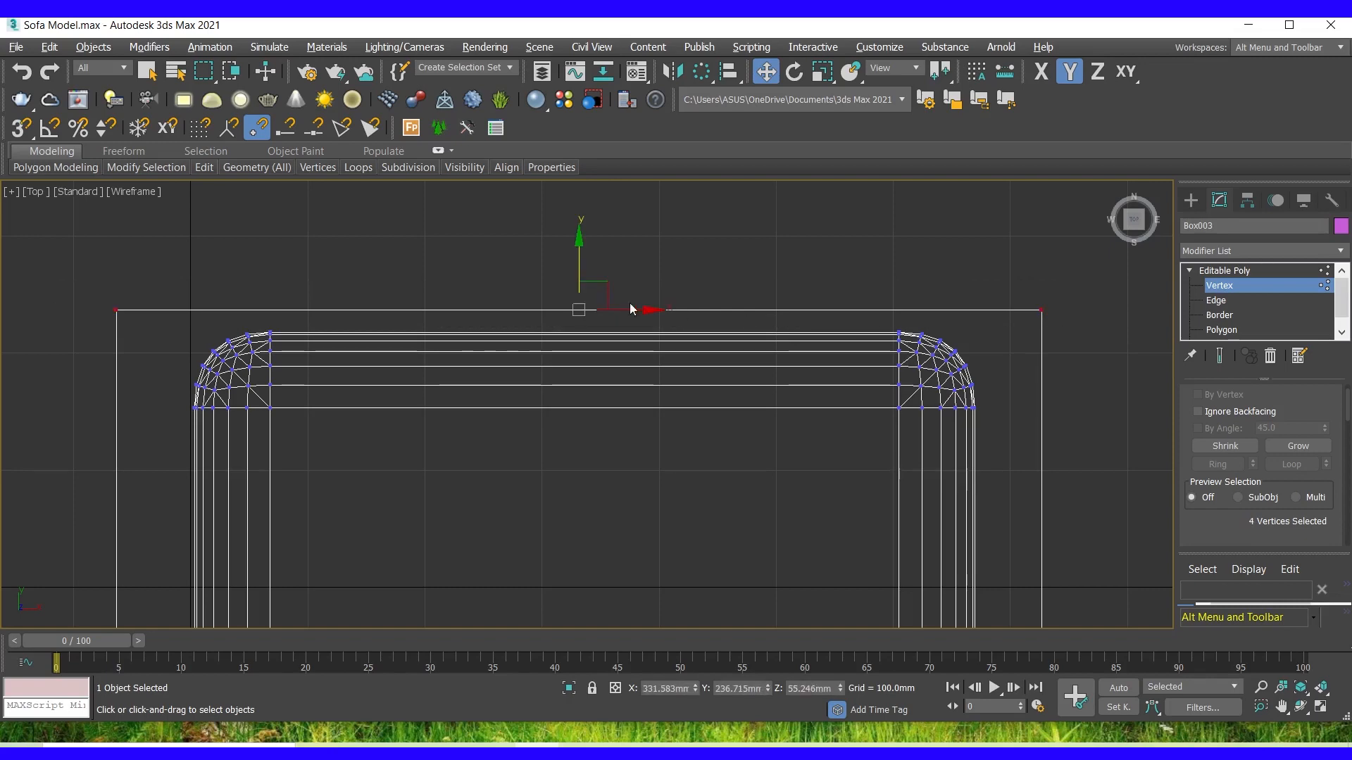
{"action": "left_click_drag", "start_coordinate": [578, 267], "coordinate": [580, 223]}
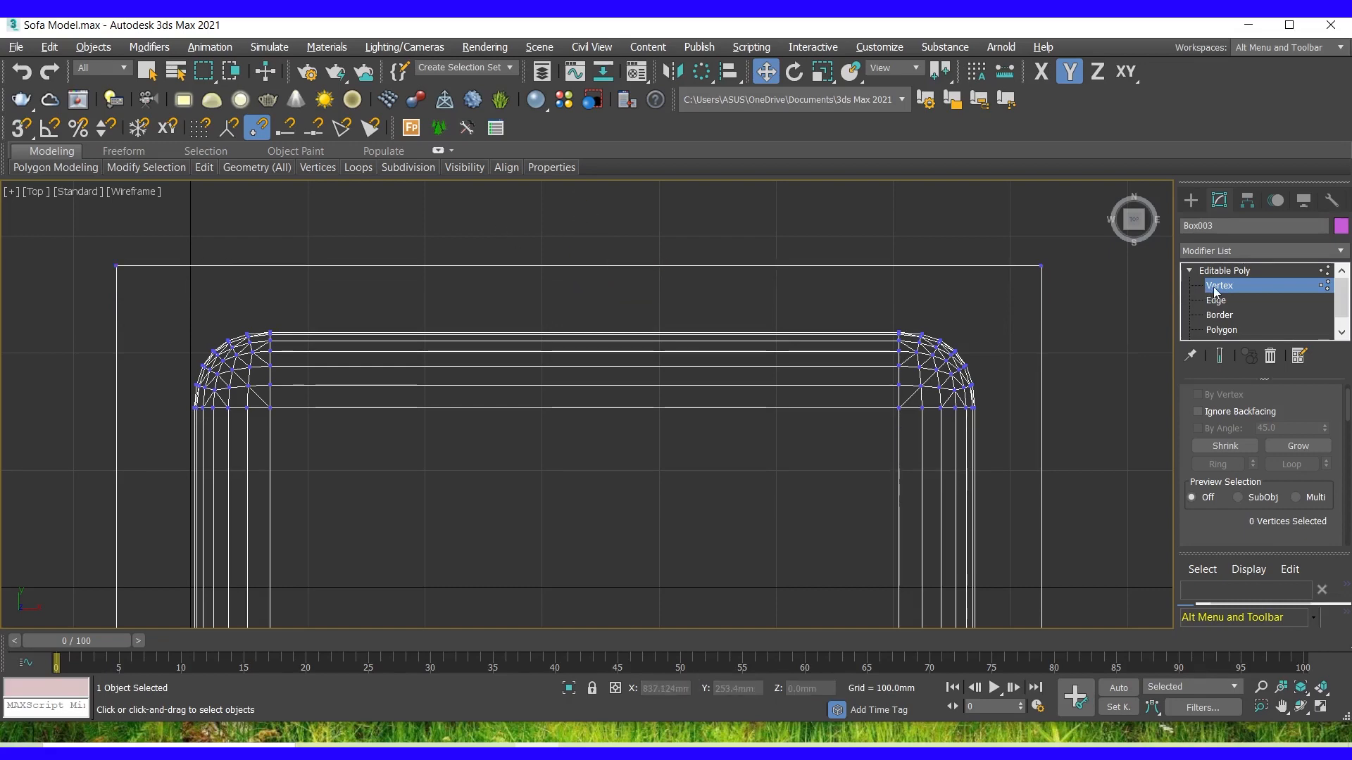
{"action": "left_click", "coordinate": [1219, 285]}
{"action": "left_click", "coordinate": [623, 239]}
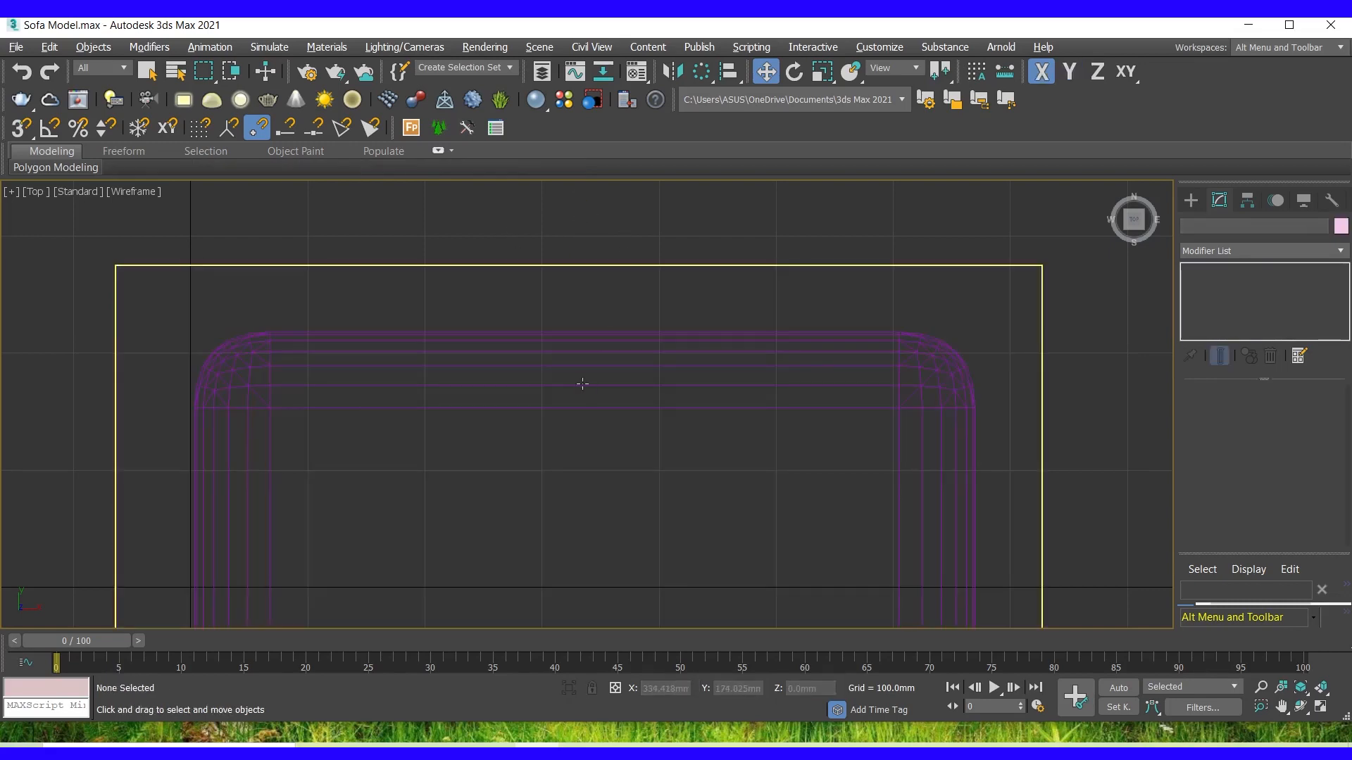
Move the blue sofa shell back along X over the purple box in the Top view, to about X 332 mm.
{"action": "left_click", "coordinate": [452, 361]}
{"action": "scroll", "coordinate": [451, 360], "scroll_direction": "down", "scroll_amount": 3}
{"action": "left_click", "coordinate": [1042, 437]}
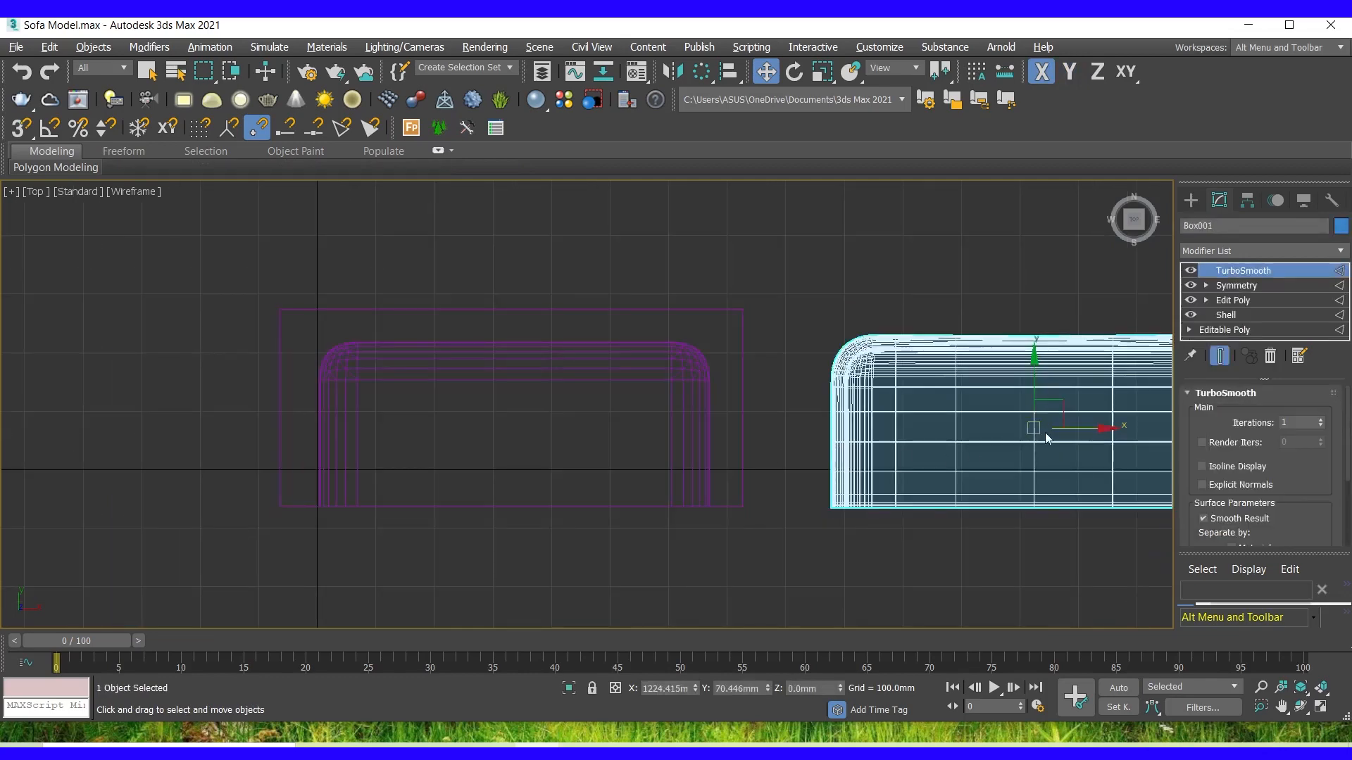
{"action": "left_click_drag", "start_coordinate": [1073, 432], "coordinate": [557, 447]}
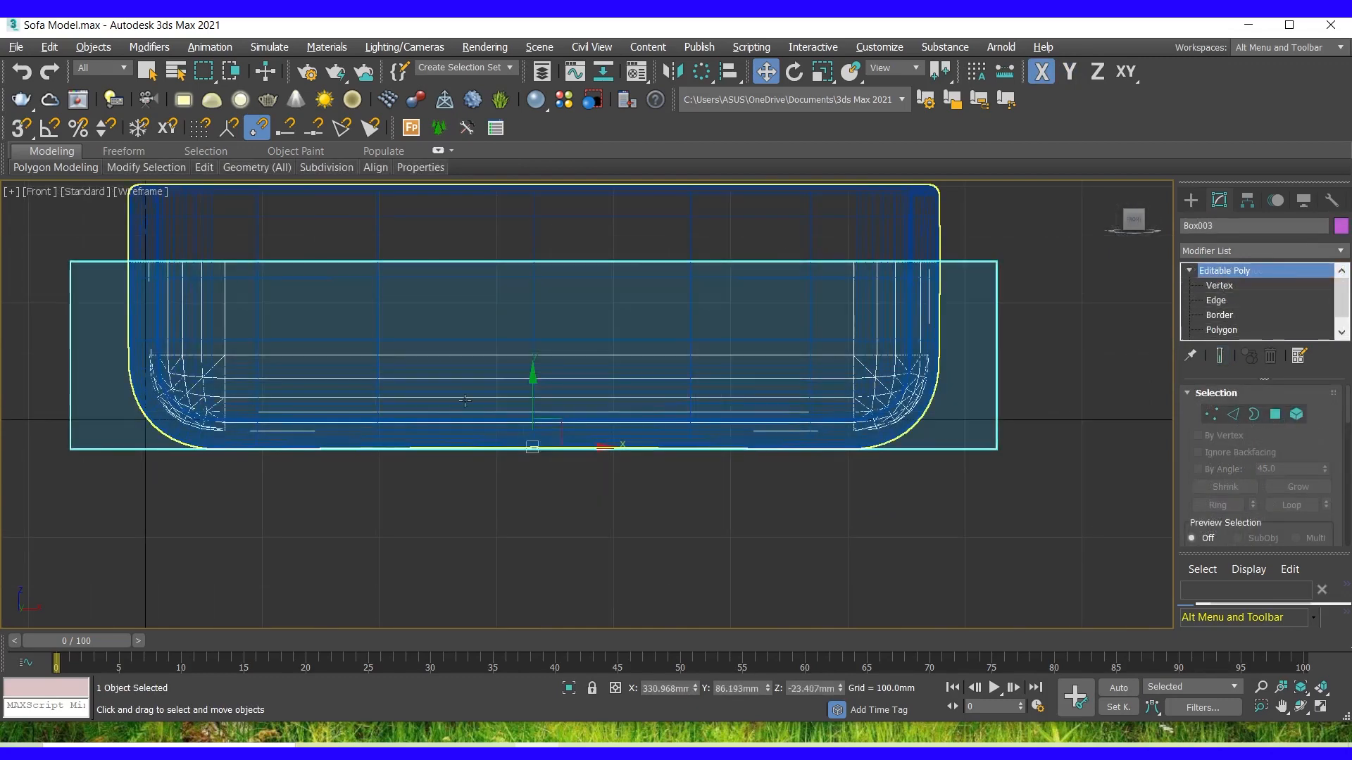
Clone the blue sofa shell as one independent copy placed beside the original along X in the Front view, and clear the selection.
{"action": "left_click", "coordinate": [464, 401]}
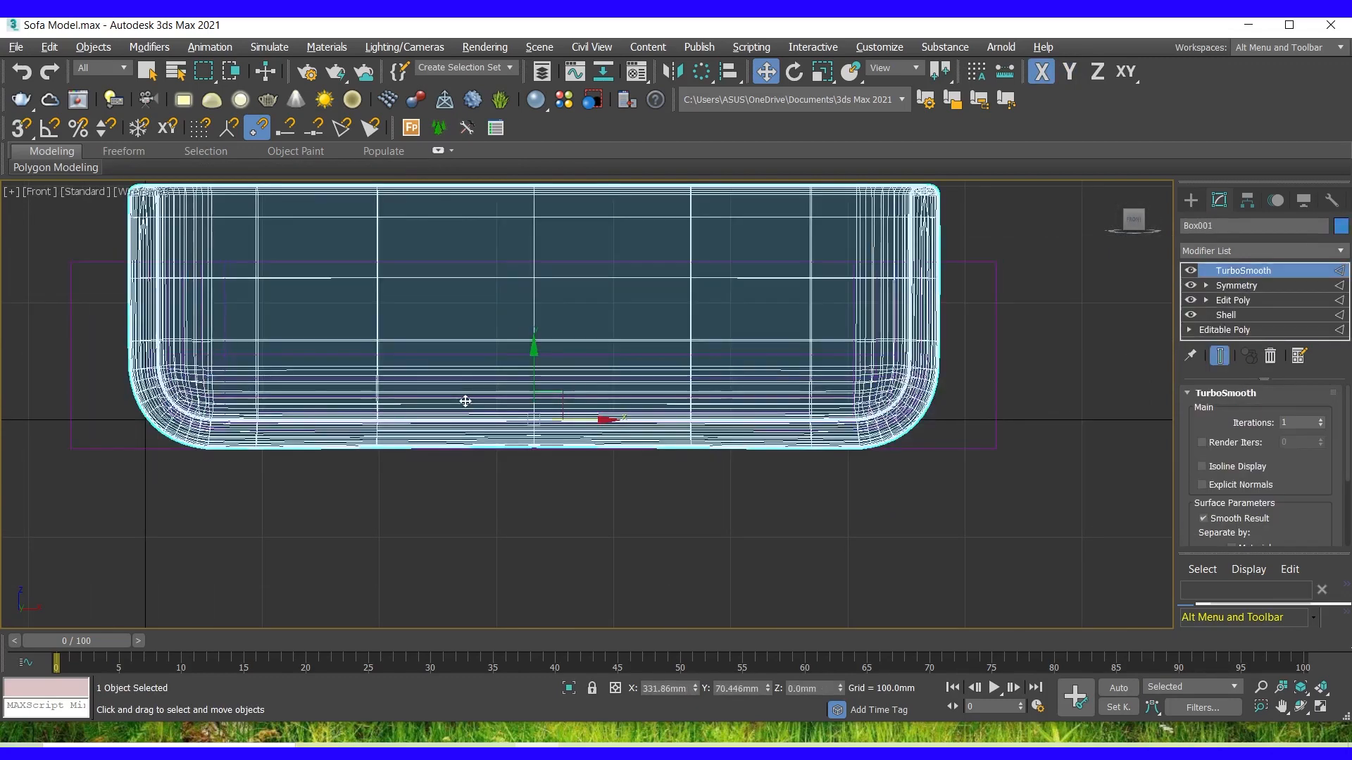
{"action": "scroll", "coordinate": [457, 429], "scroll_direction": "down", "scroll_amount": 2}
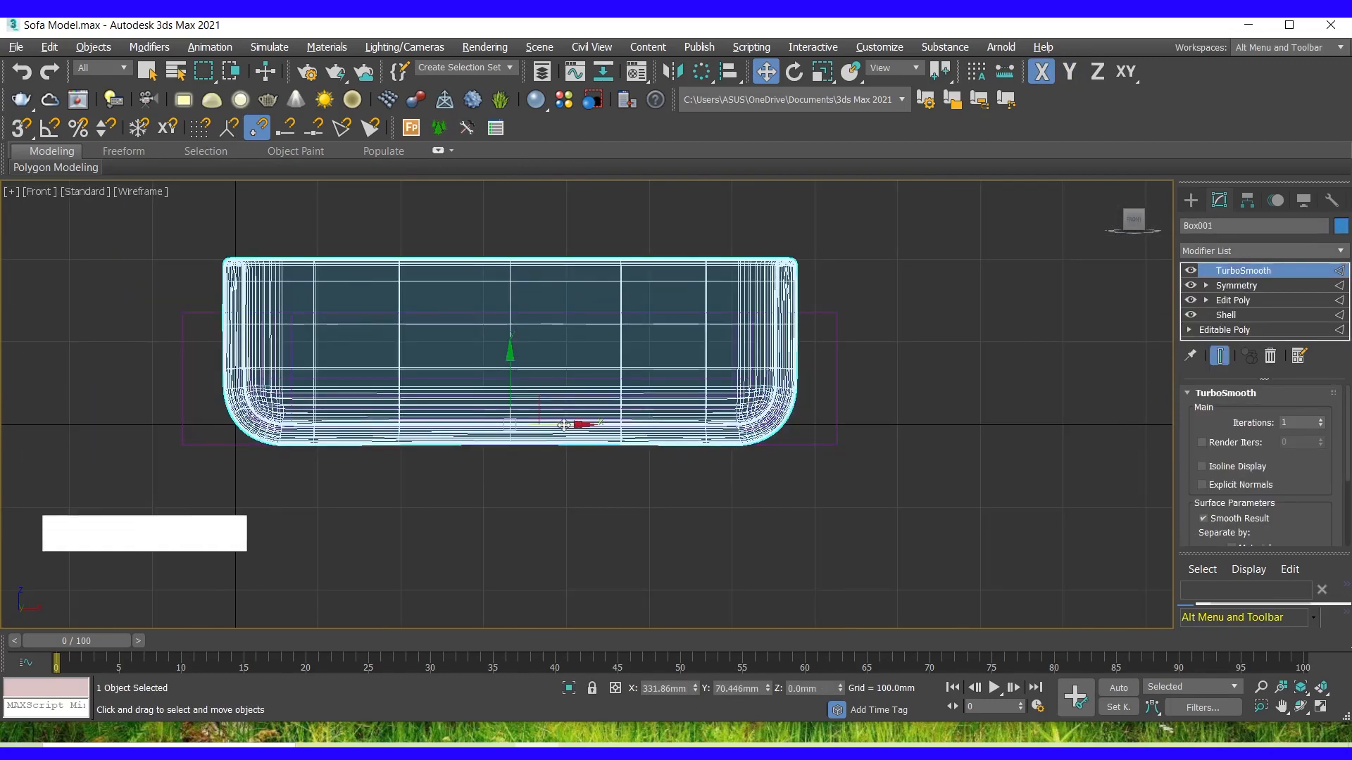
{"action": "left_click_drag", "start_coordinate": [564, 425], "coordinate": [1244, 415], "text": "shift"}
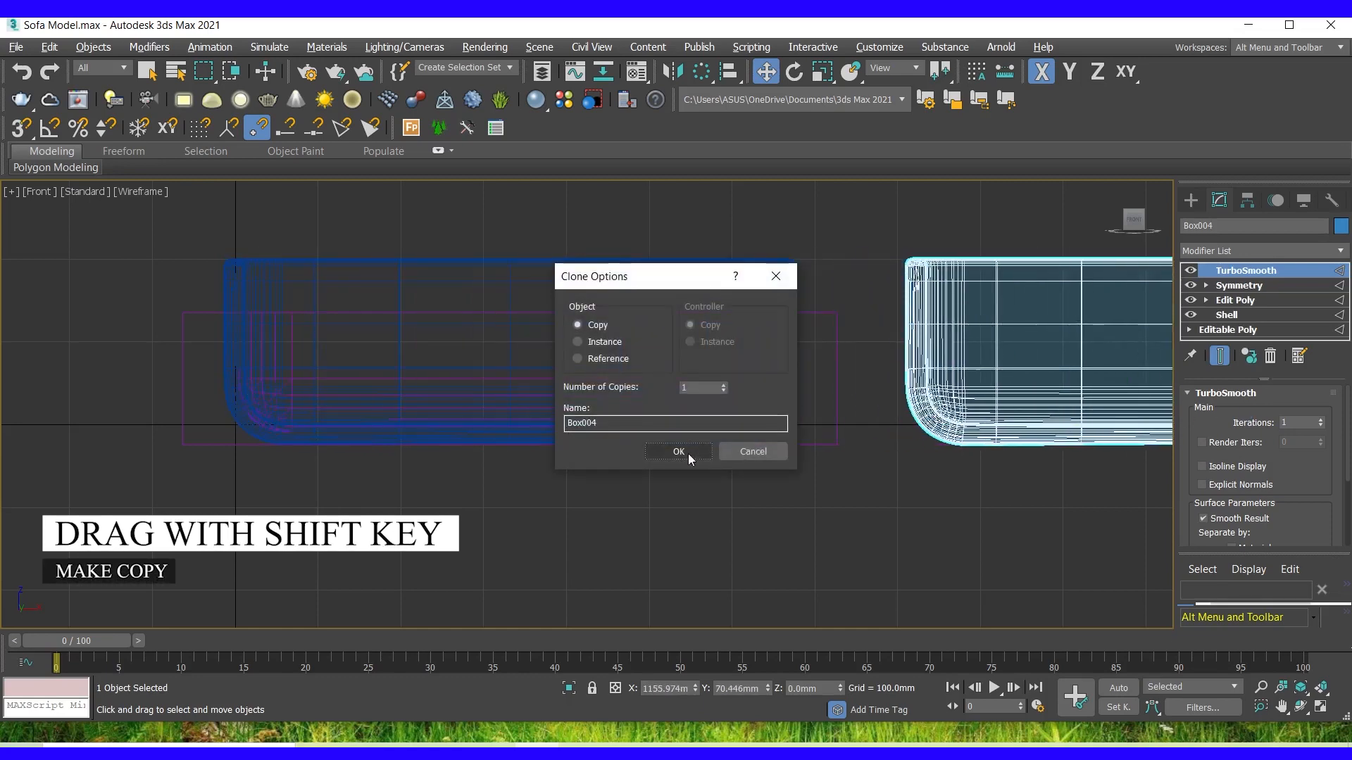
{"action": "left_click", "coordinate": [680, 453]}
{"action": "left_click", "coordinate": [668, 509]}
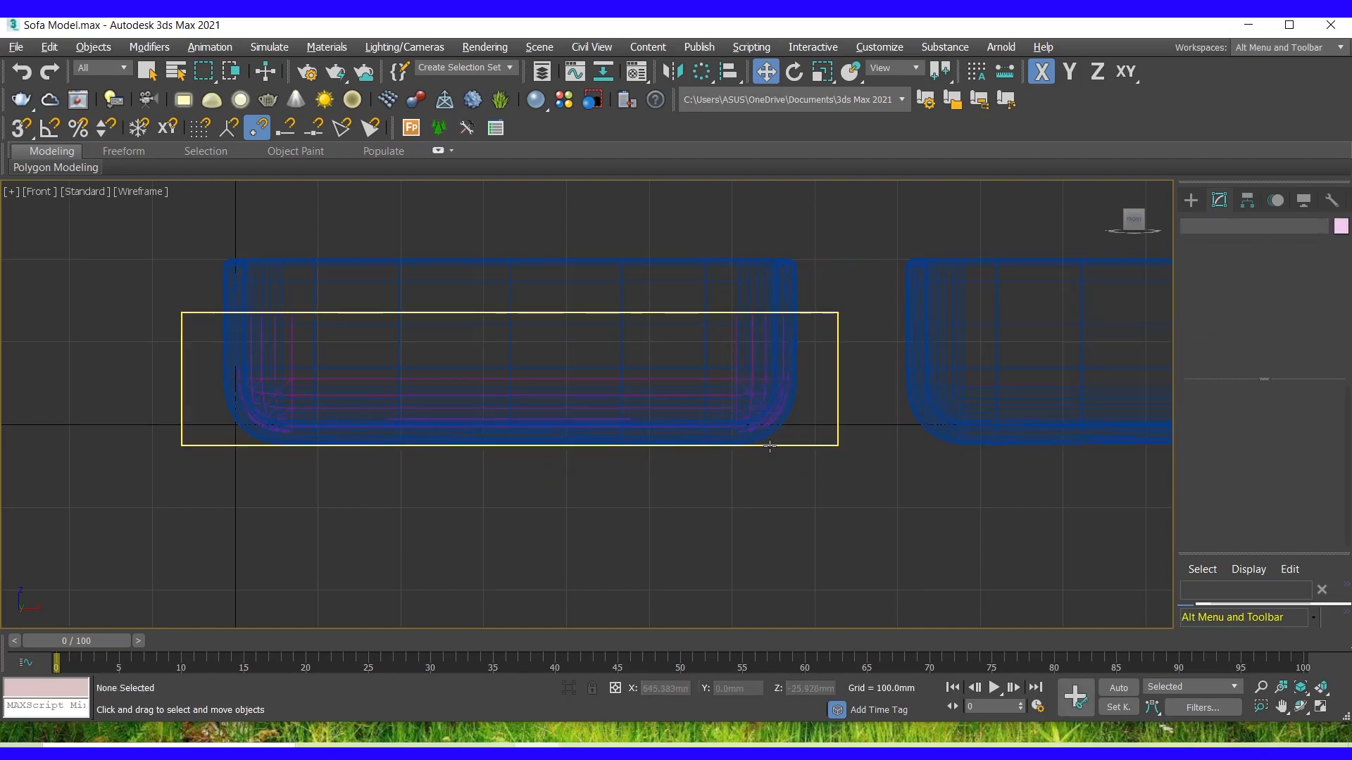
Shift the purple box slightly along negative X in the Front view, to about X 324 mm, and deselect it.
{"action": "left_click", "coordinate": [770, 447]}
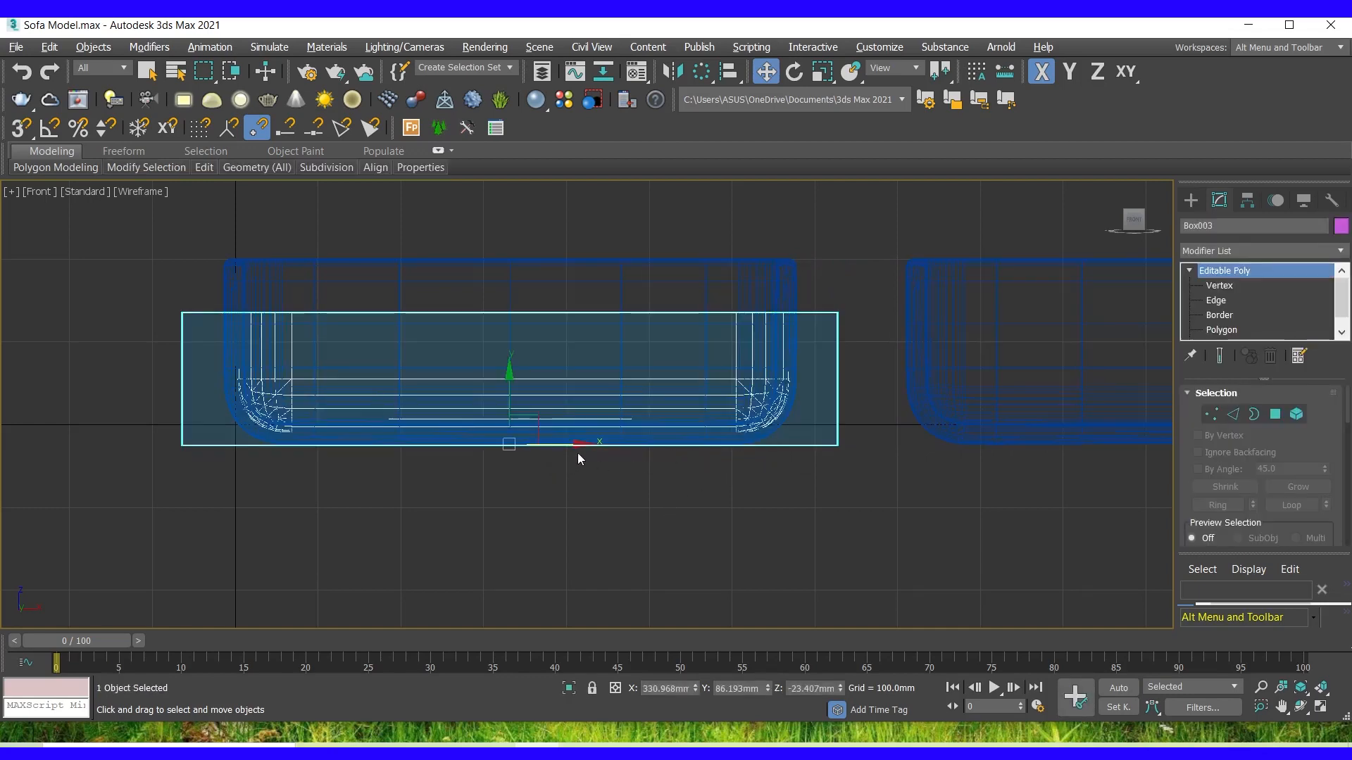
{"action": "scroll", "coordinate": [271, 351], "scroll_direction": "up", "scroll_amount": 2}
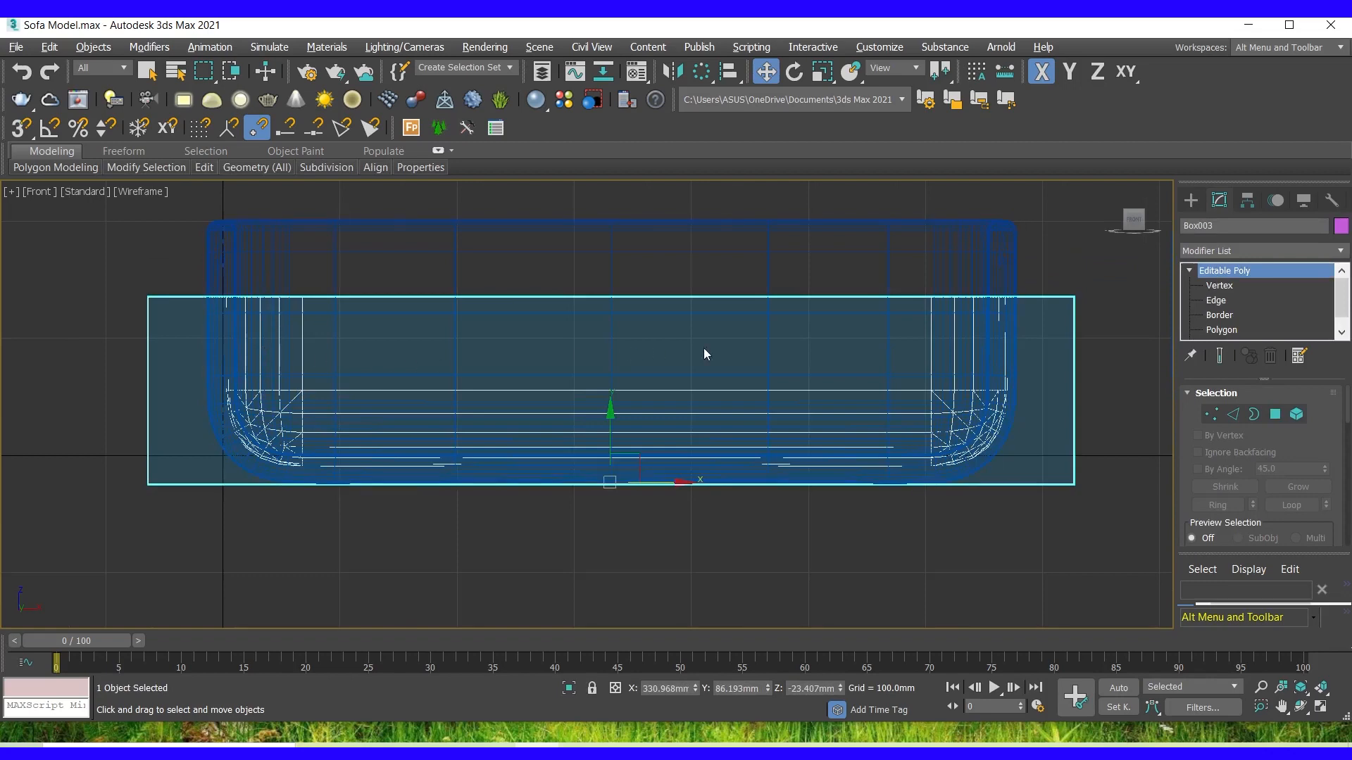
{"action": "left_click_drag", "start_coordinate": [724, 296], "coordinate": [716, 299]}
{"action": "left_click", "coordinate": [659, 566]}
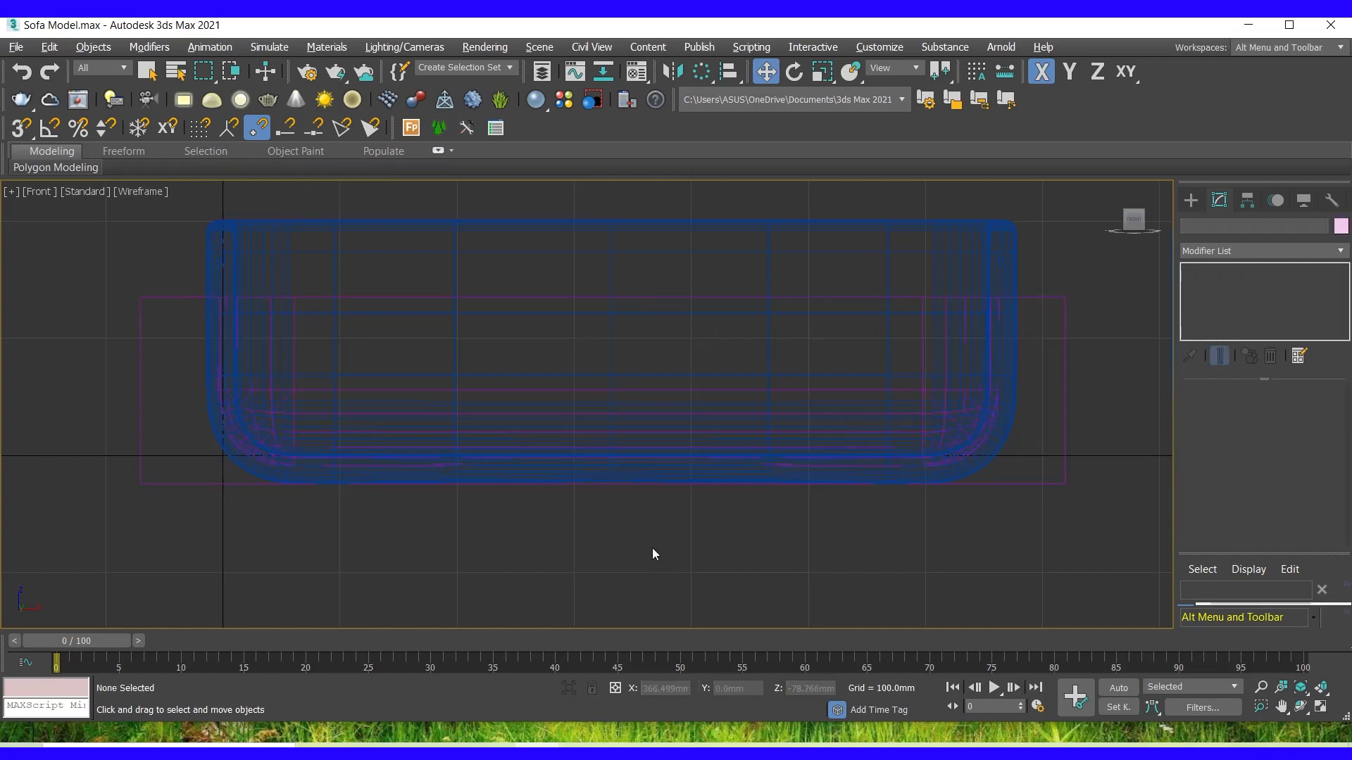
Move the purple box's bottom-edge vertices down along Y in the Front view, to about Z -56 mm, then leave vertex editing.
{"action": "left_click", "coordinate": [656, 298]}
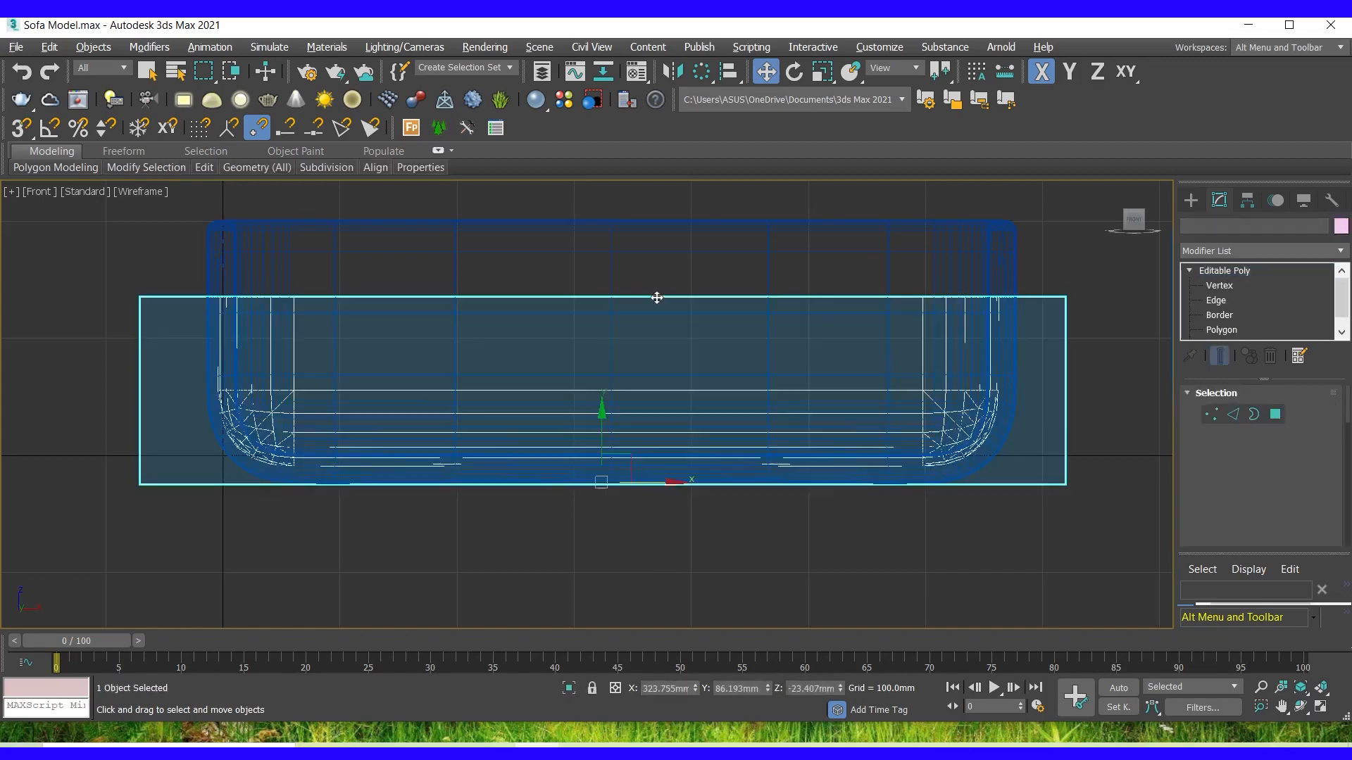
{"action": "key", "text": "alt+w"}
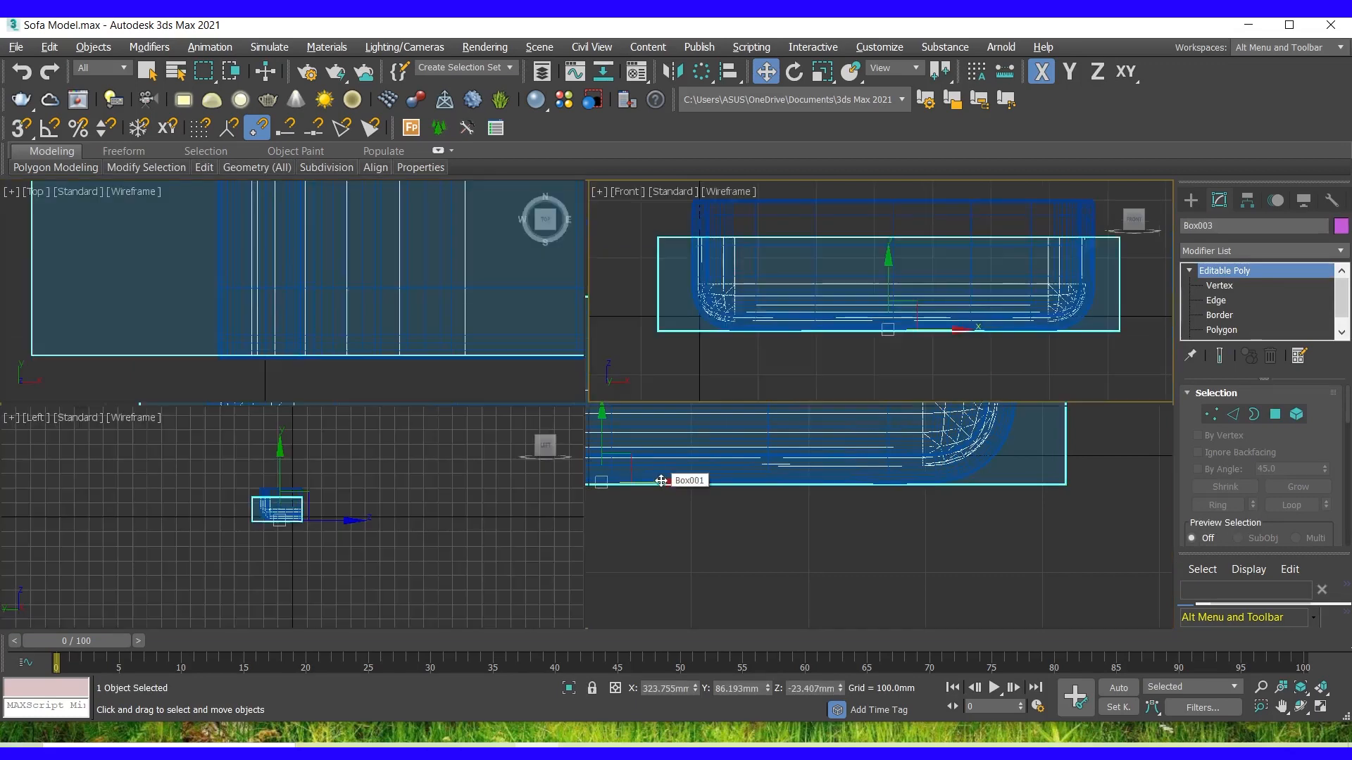
{"action": "key", "text": "alt+w"}
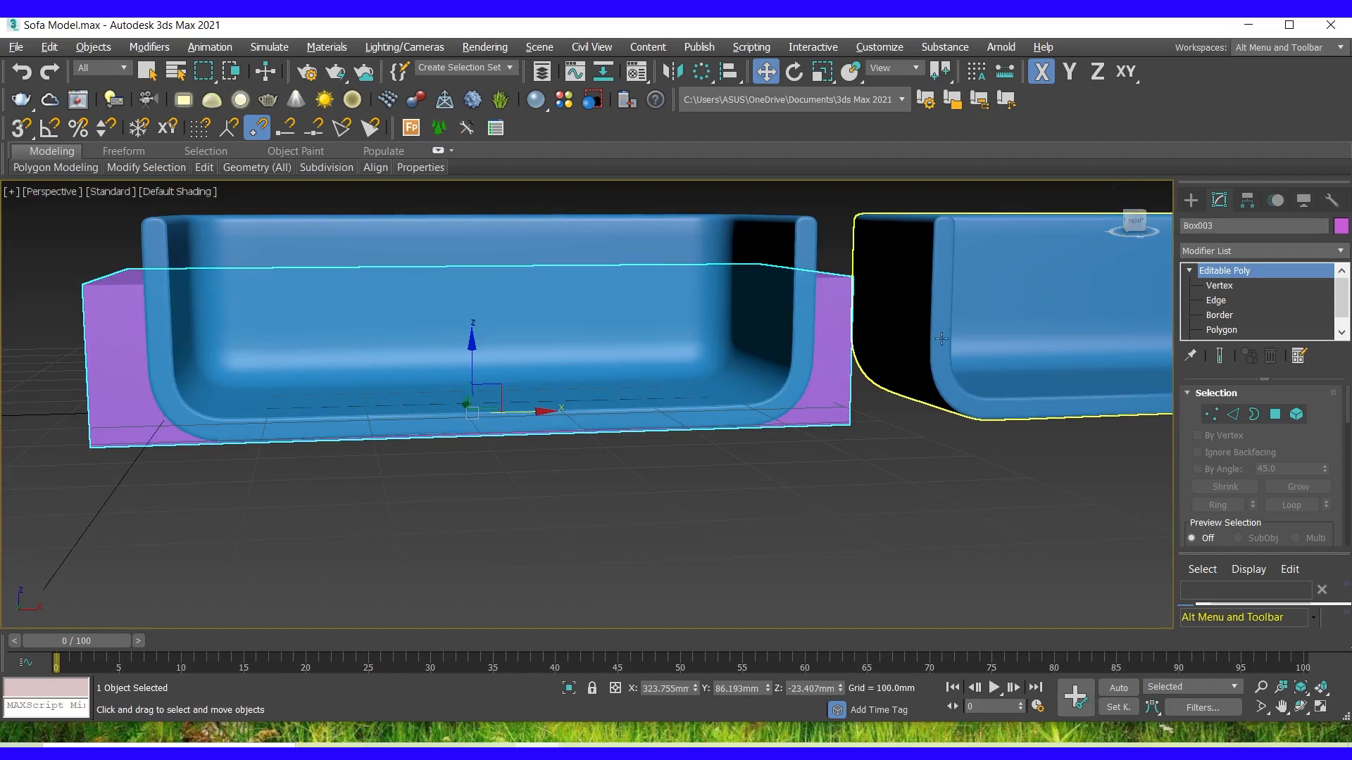
{"action": "key", "text": "alt+w"}
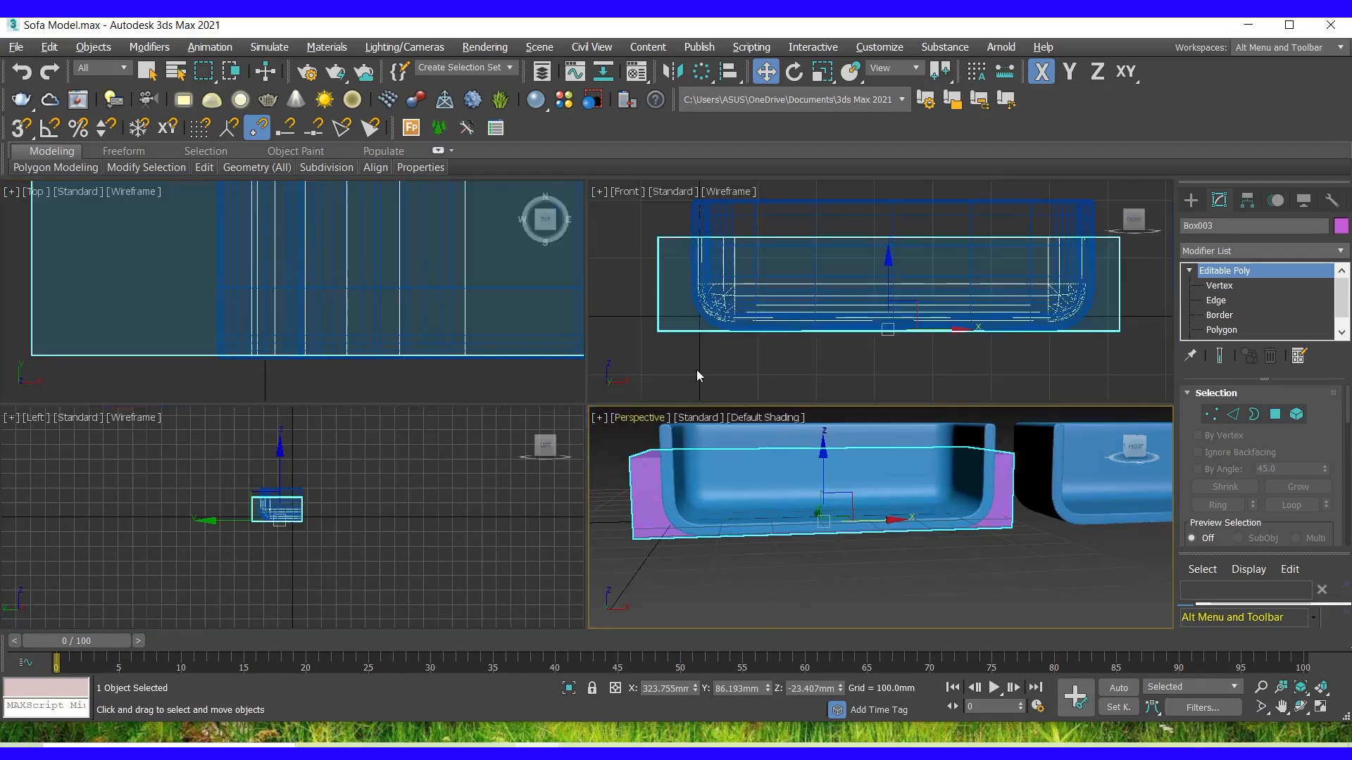
{"action": "left_click", "coordinate": [669, 360]}
{"action": "left_click", "coordinate": [667, 330]}
{"action": "key", "text": "alt+w"}
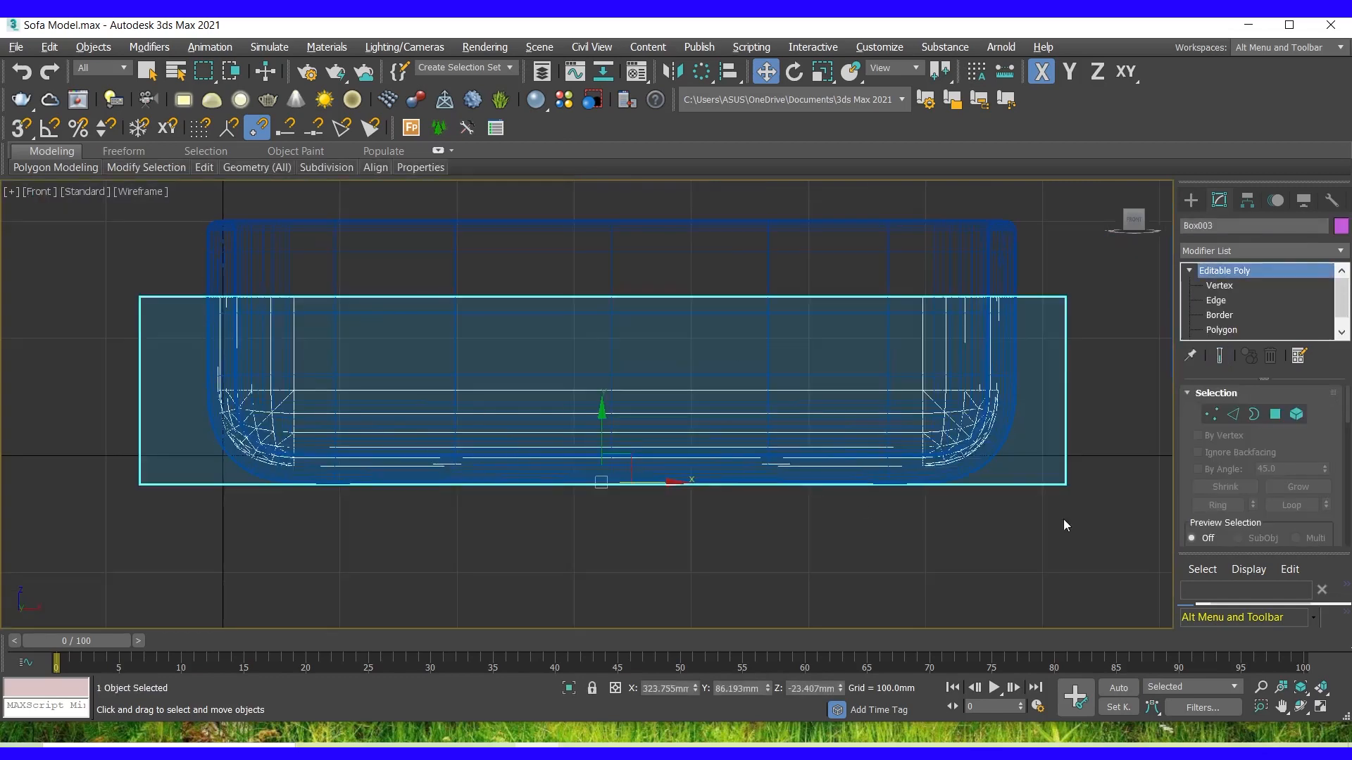
{"action": "left_click", "coordinate": [1209, 414]}
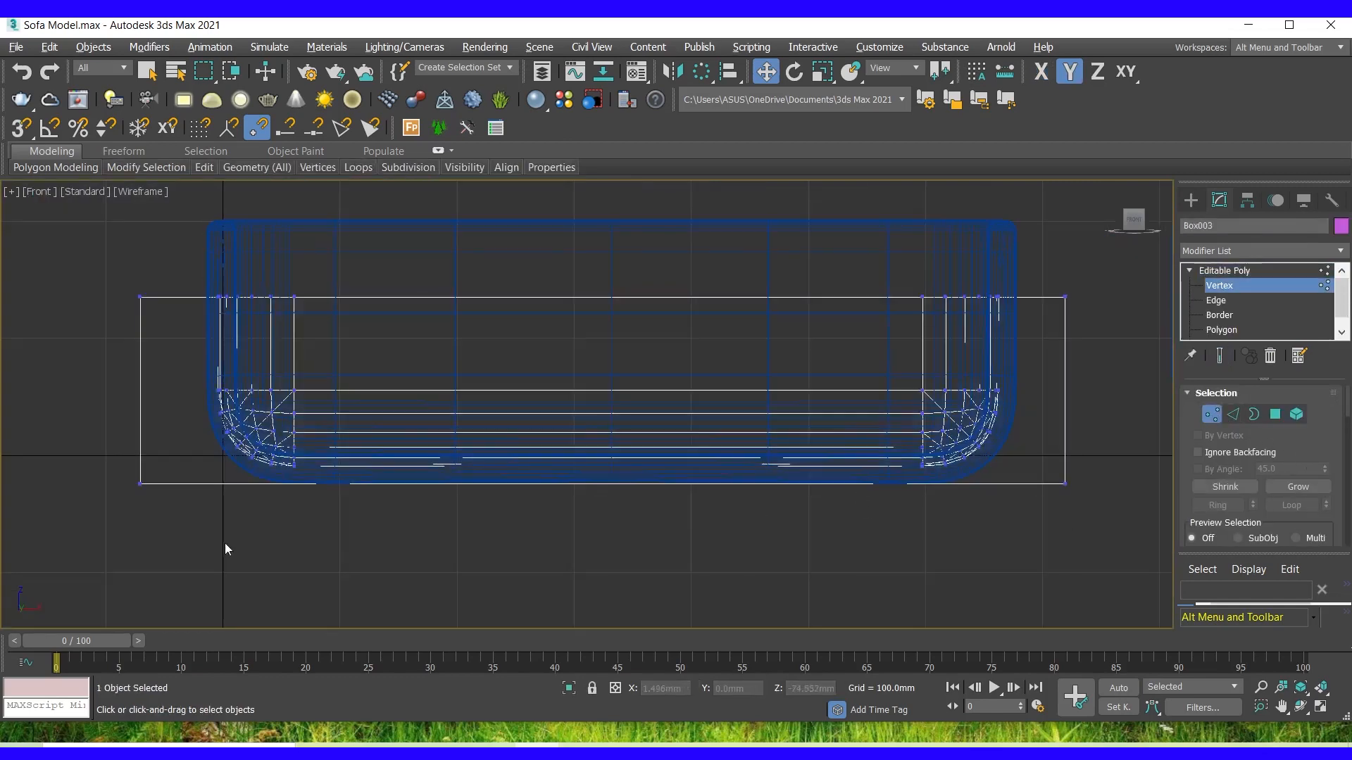
{"action": "left_click_drag", "start_coordinate": [76, 472], "coordinate": [656, 521]}
{"action": "left_click_drag", "start_coordinate": [1071, 522], "coordinate": [1080, 525]}
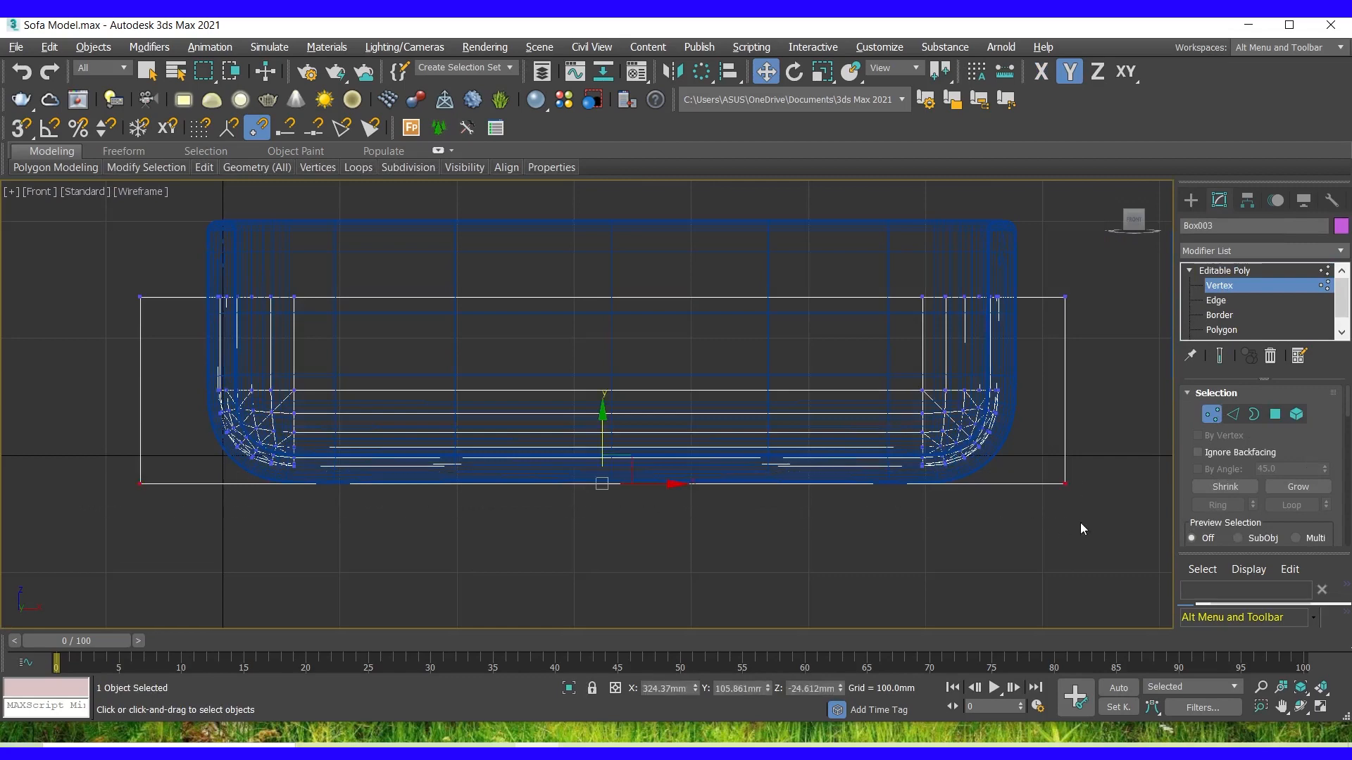
{"action": "left_click_drag", "start_coordinate": [603, 452], "coordinate": [602, 522]}
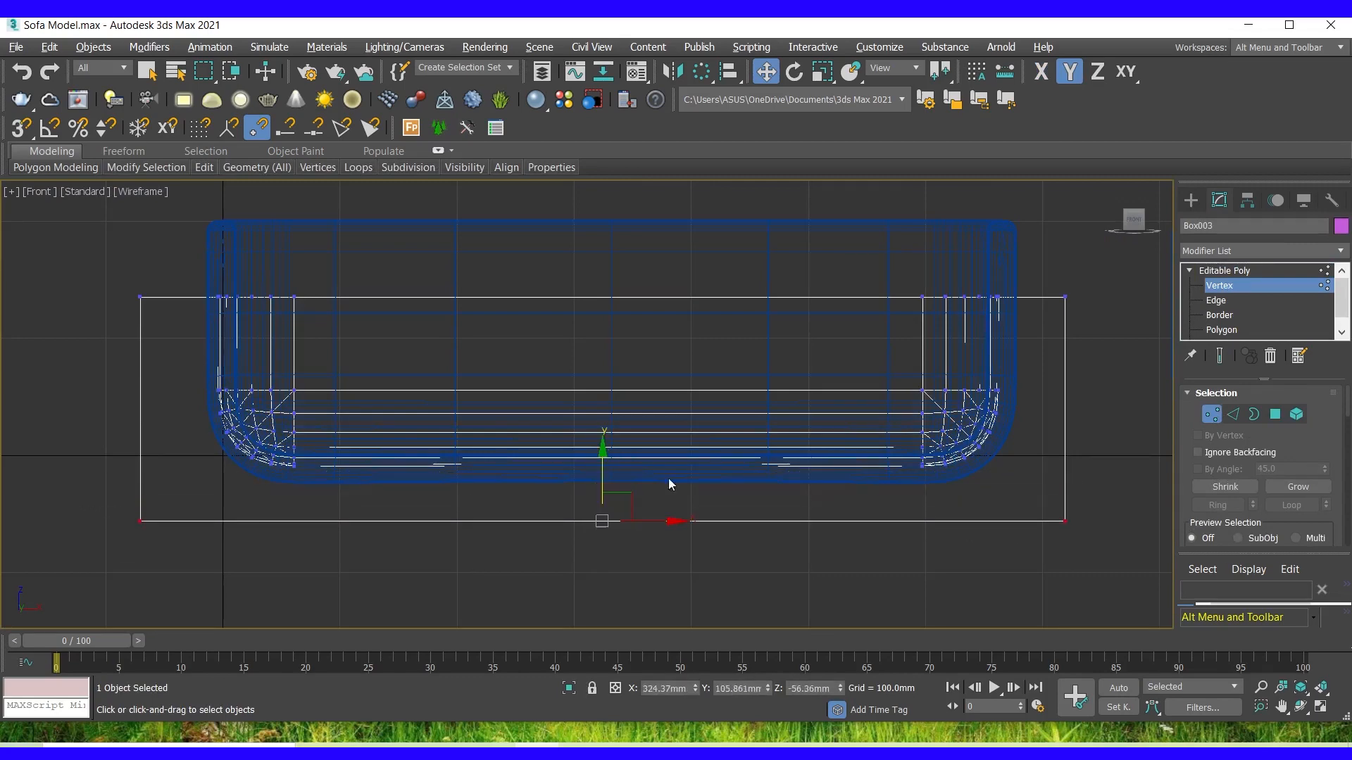
{"action": "left_click", "coordinate": [1206, 419]}
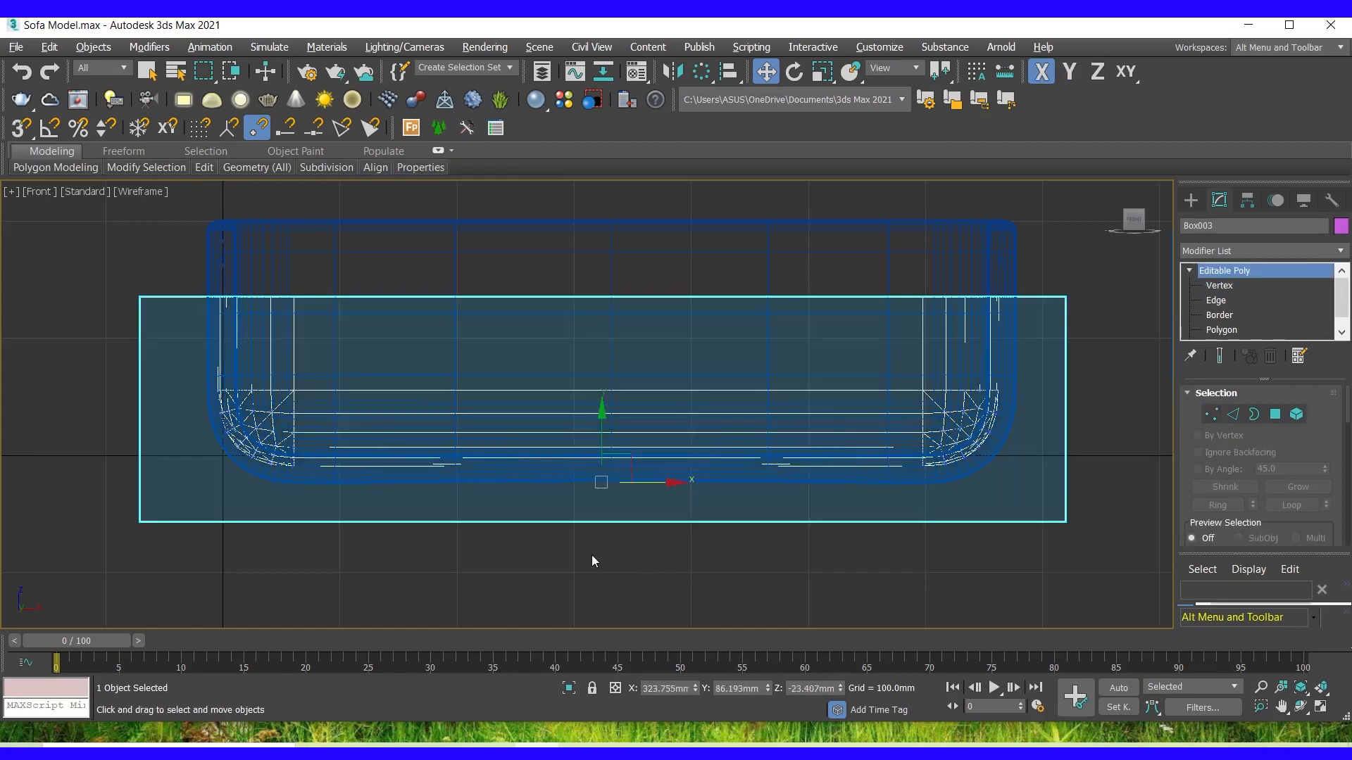
Examine from an angle in Perspective how the purple box encloses the sofa shell, and reselect the box.
{"action": "key", "text": "alt+w"}
{"action": "right_click", "coordinate": [734, 571]}
{"action": "key", "text": "alt+w"}
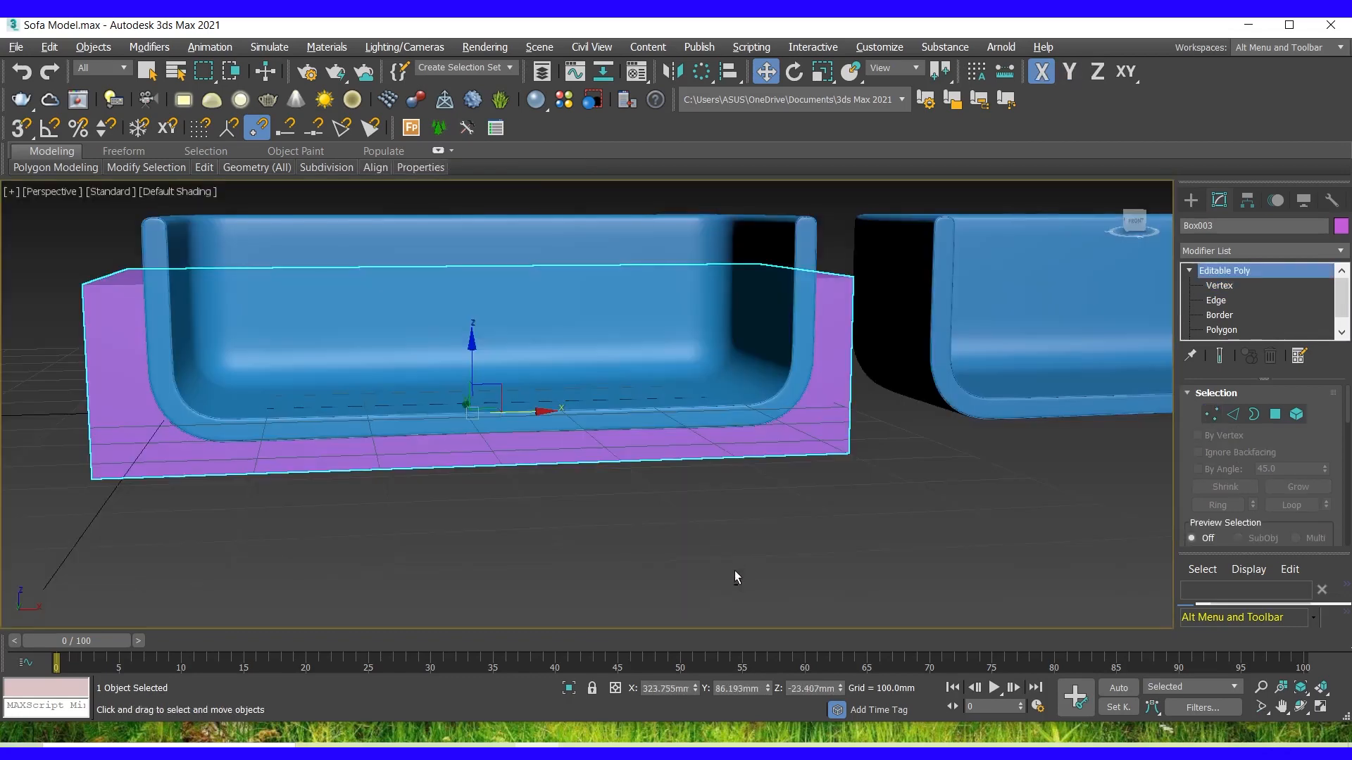
{"action": "left_click", "coordinate": [1127, 224]}
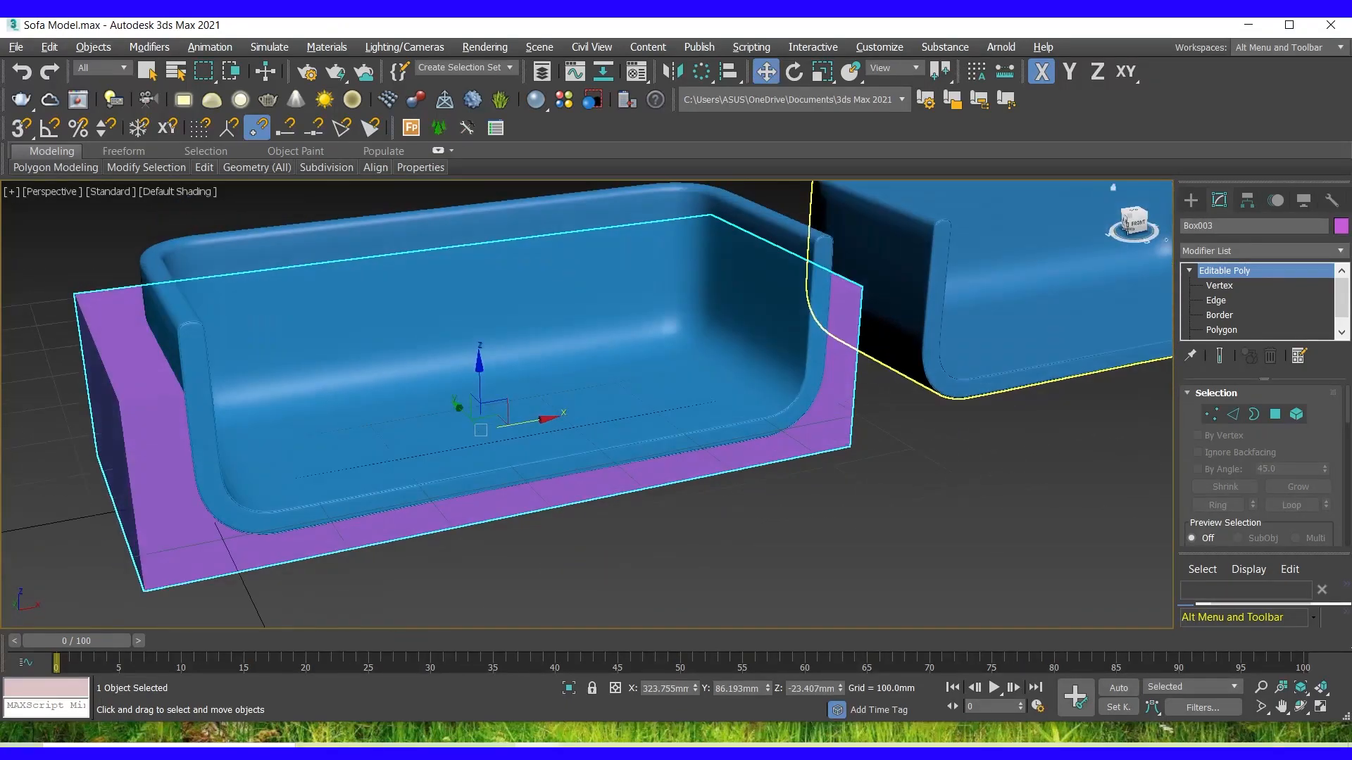
{"action": "left_click", "coordinate": [602, 531]}
{"action": "scroll", "coordinate": [589, 534], "scroll_direction": "down", "scroll_amount": 3}
{"action": "scroll", "coordinate": [588, 533], "scroll_direction": "up", "scroll_amount": 3}
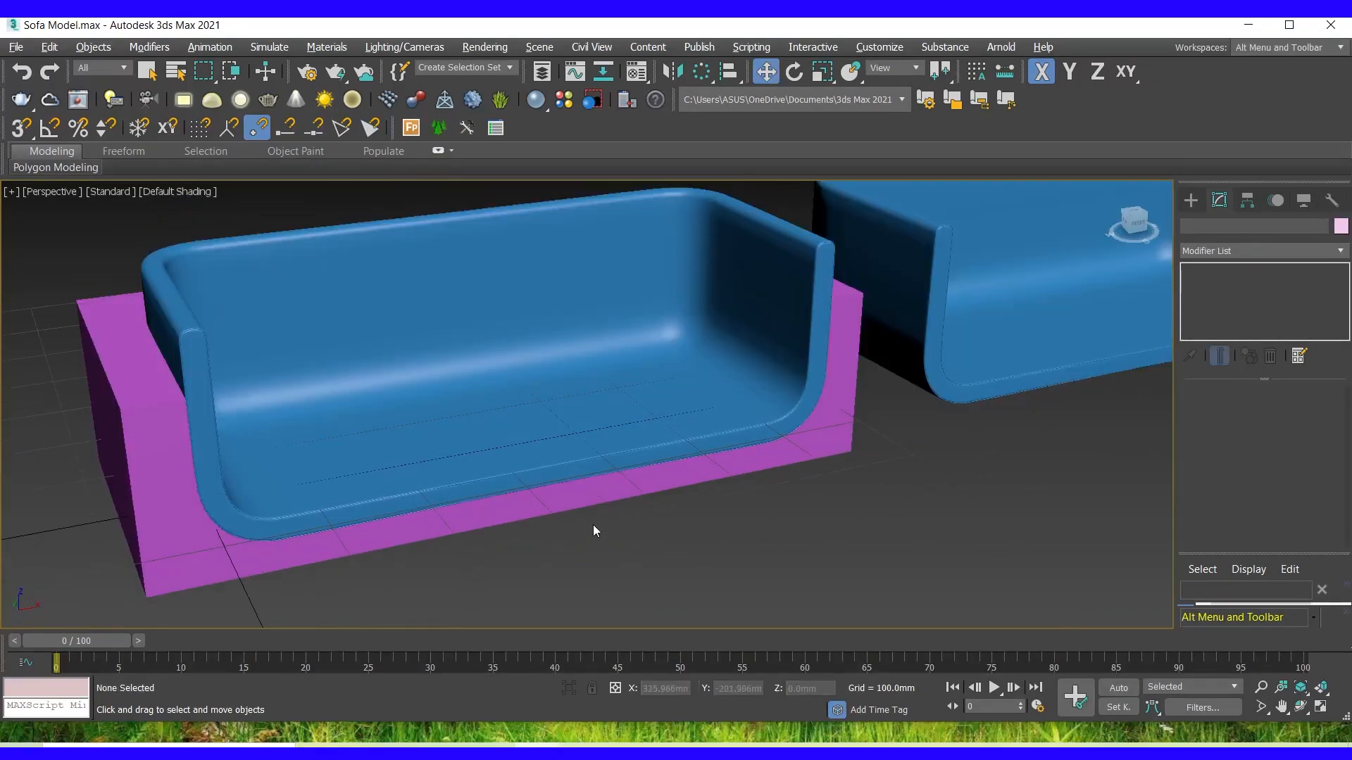
{"action": "left_click", "coordinate": [159, 438]}
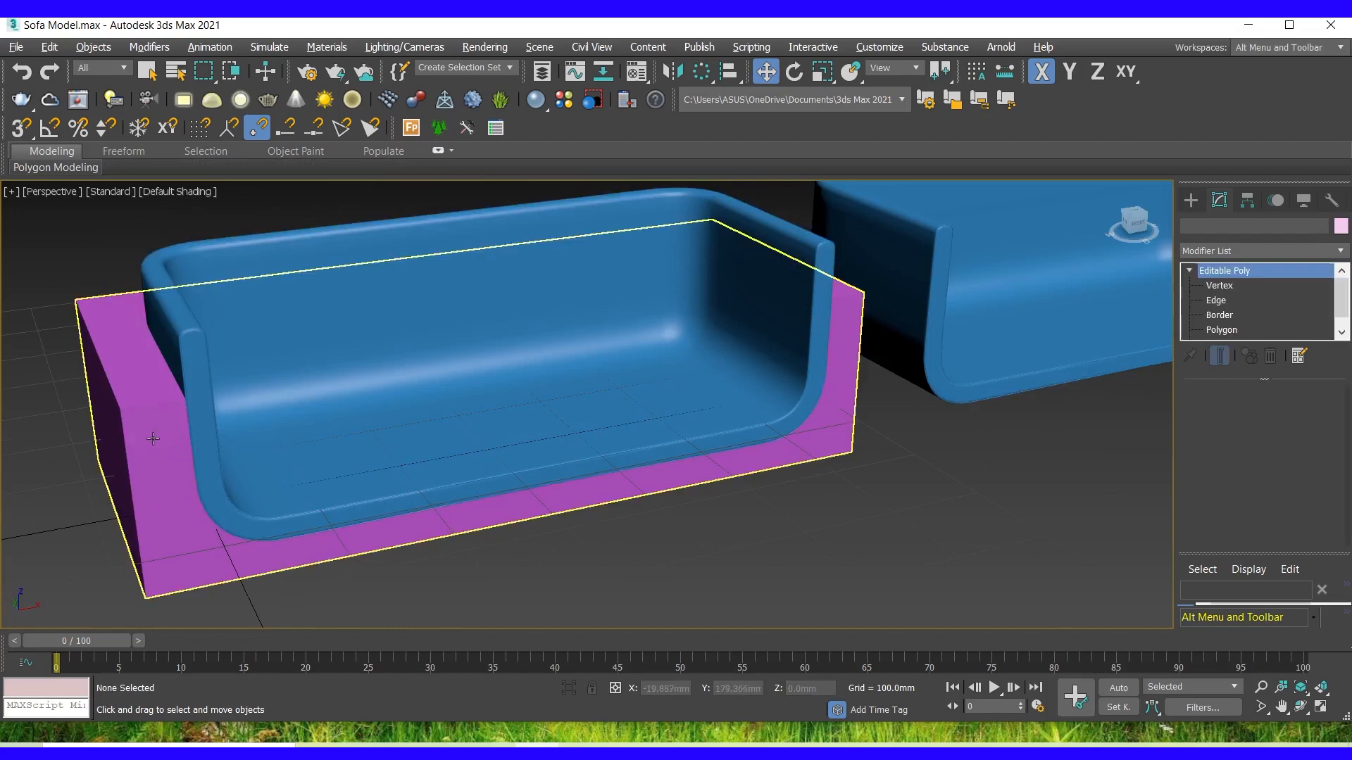
{"action": "left_click", "coordinate": [1246, 250]}
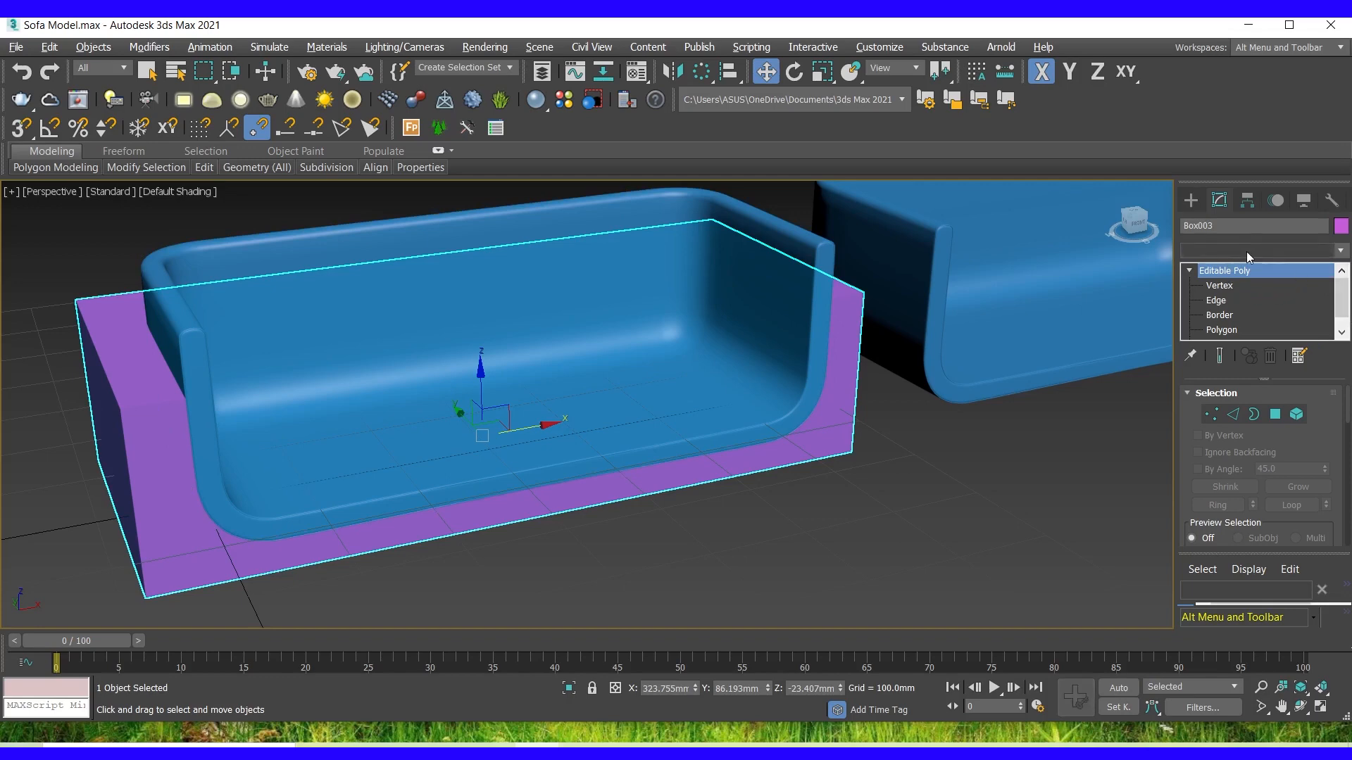
{"action": "left_click", "coordinate": [1266, 251]}
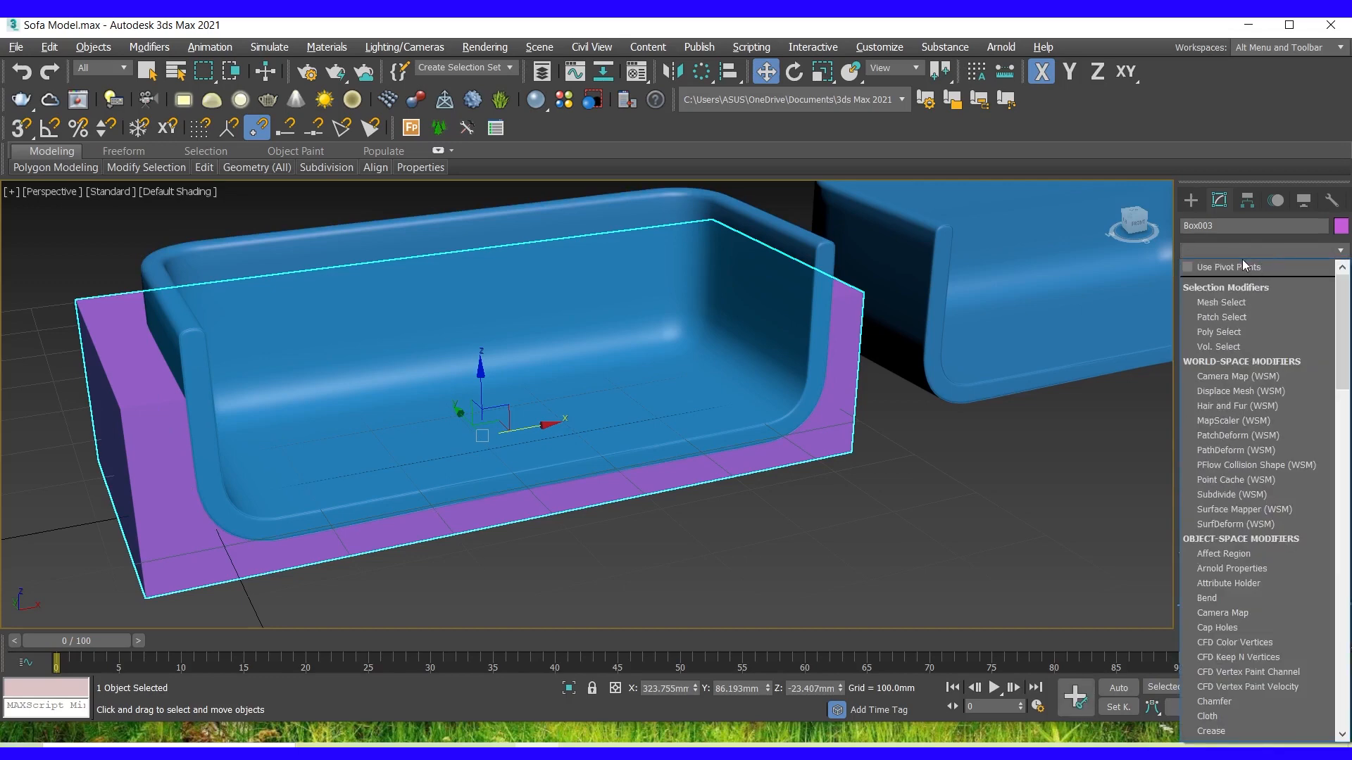
{"action": "left_click", "coordinate": [1204, 248]}
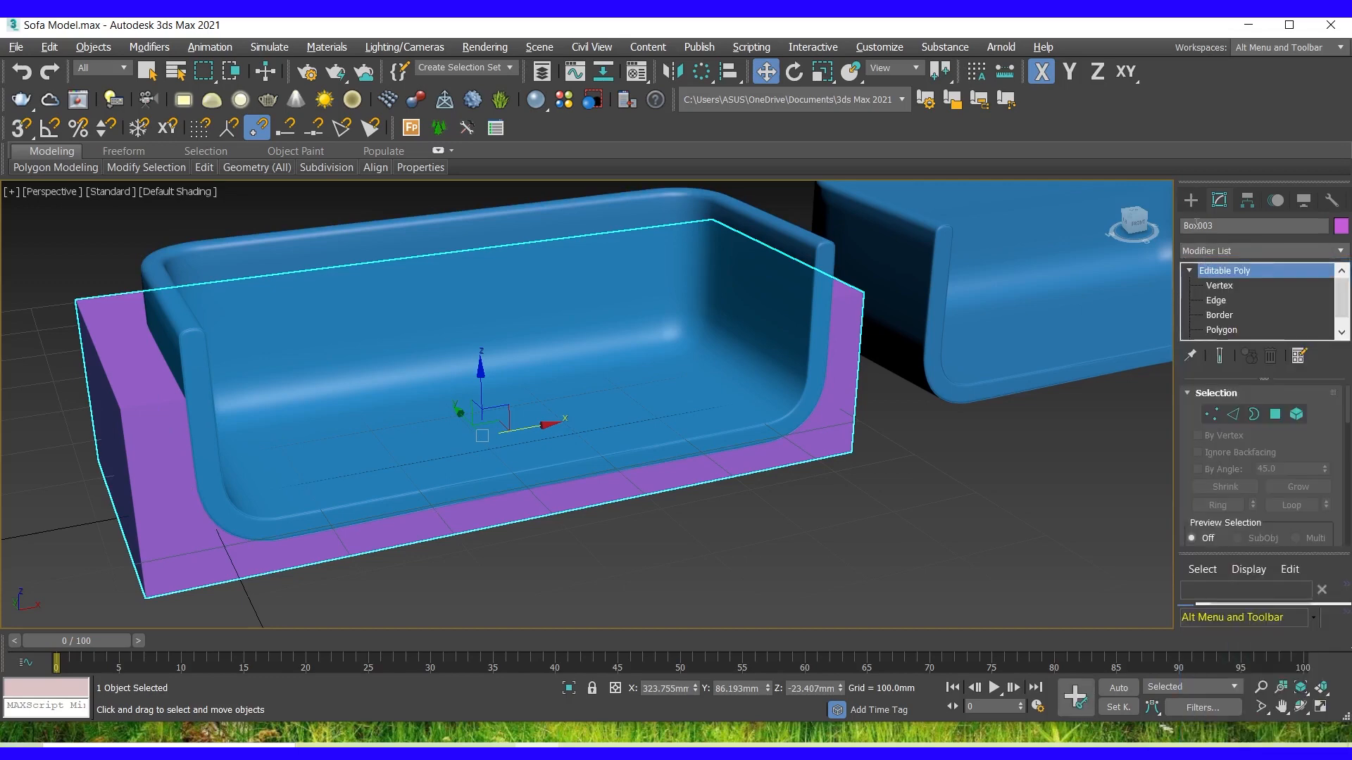
Create a Boolean compound object from the purple box, add the overlapping blue sofa shell as an operand and set its operation to Subtract.
{"action": "left_click", "coordinate": [1196, 203]}
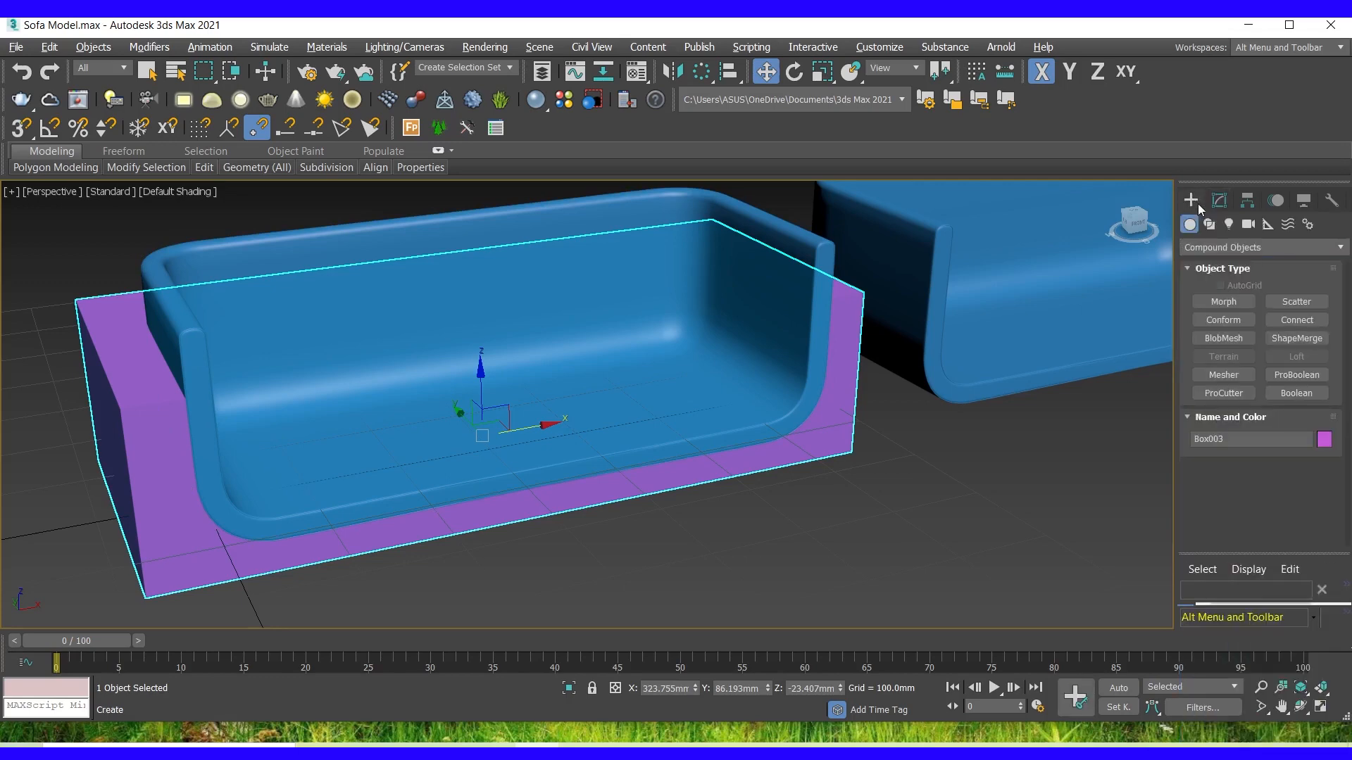
{"action": "left_click", "coordinate": [1292, 394]}
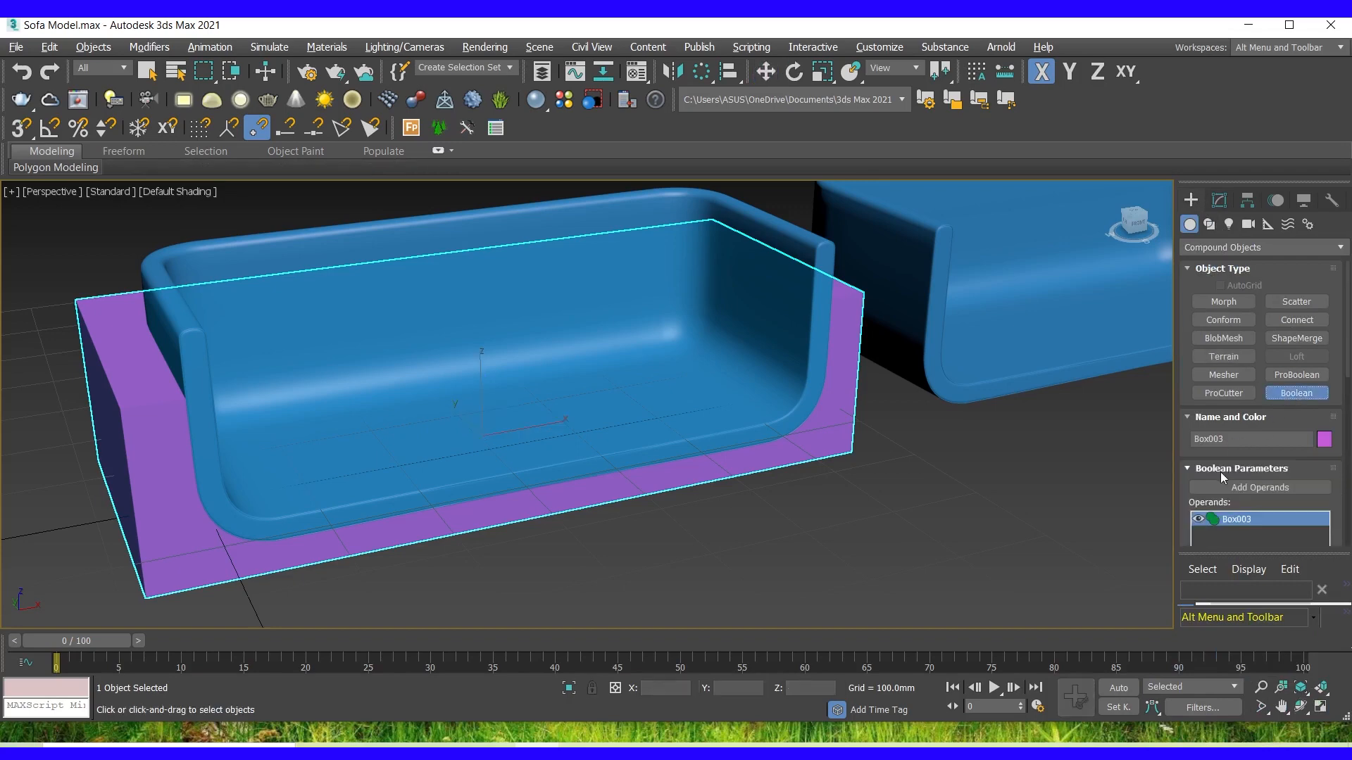
{"action": "left_click", "coordinate": [1251, 489]}
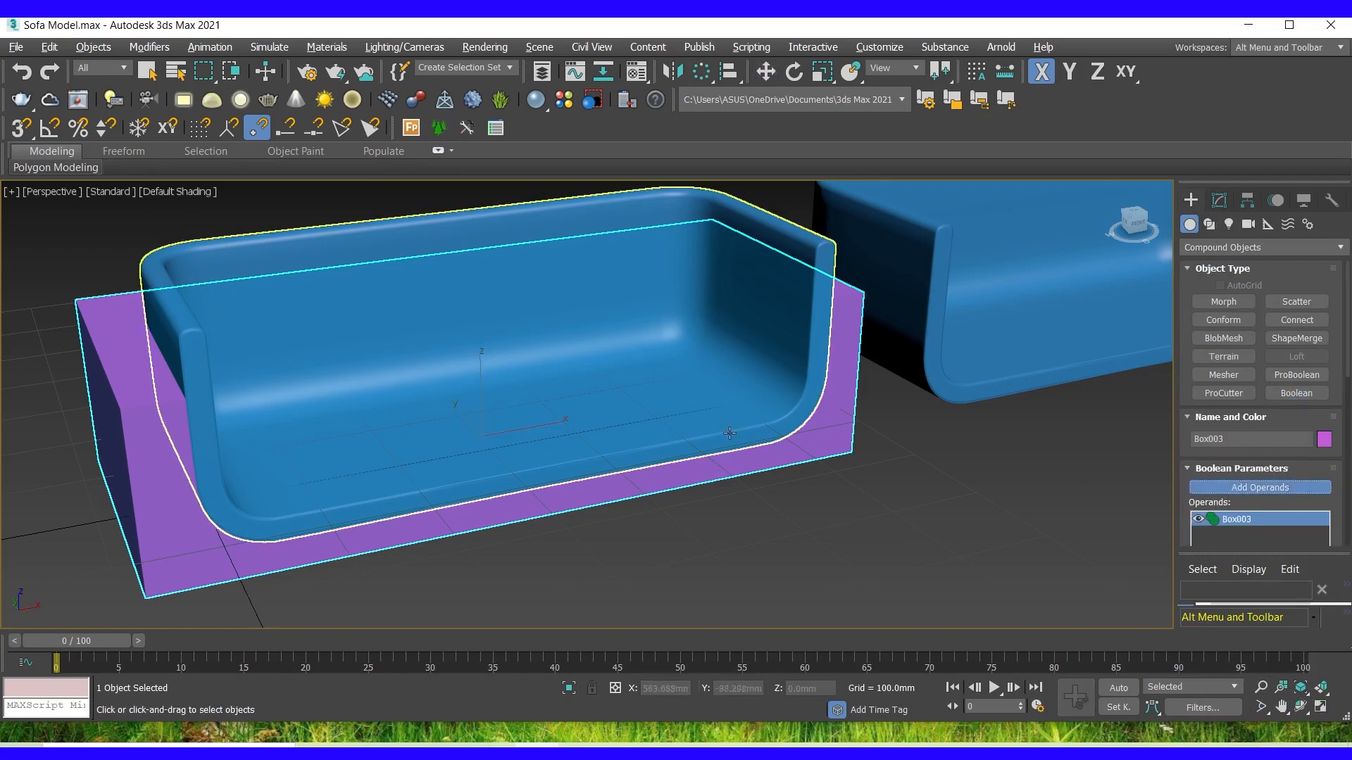
{"action": "left_click", "coordinate": [459, 299]}
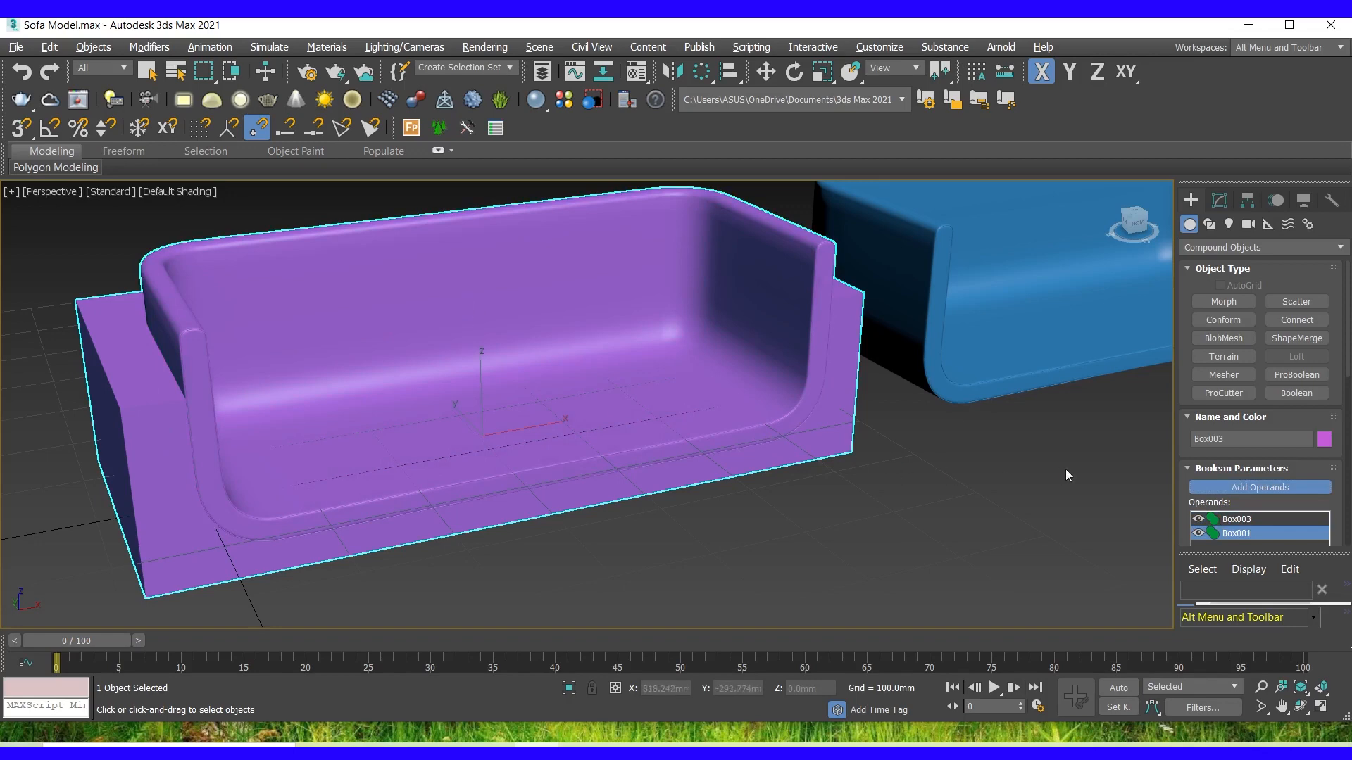
{"action": "scroll", "coordinate": [1225, 474], "scroll_direction": "down", "scroll_amount": 2}
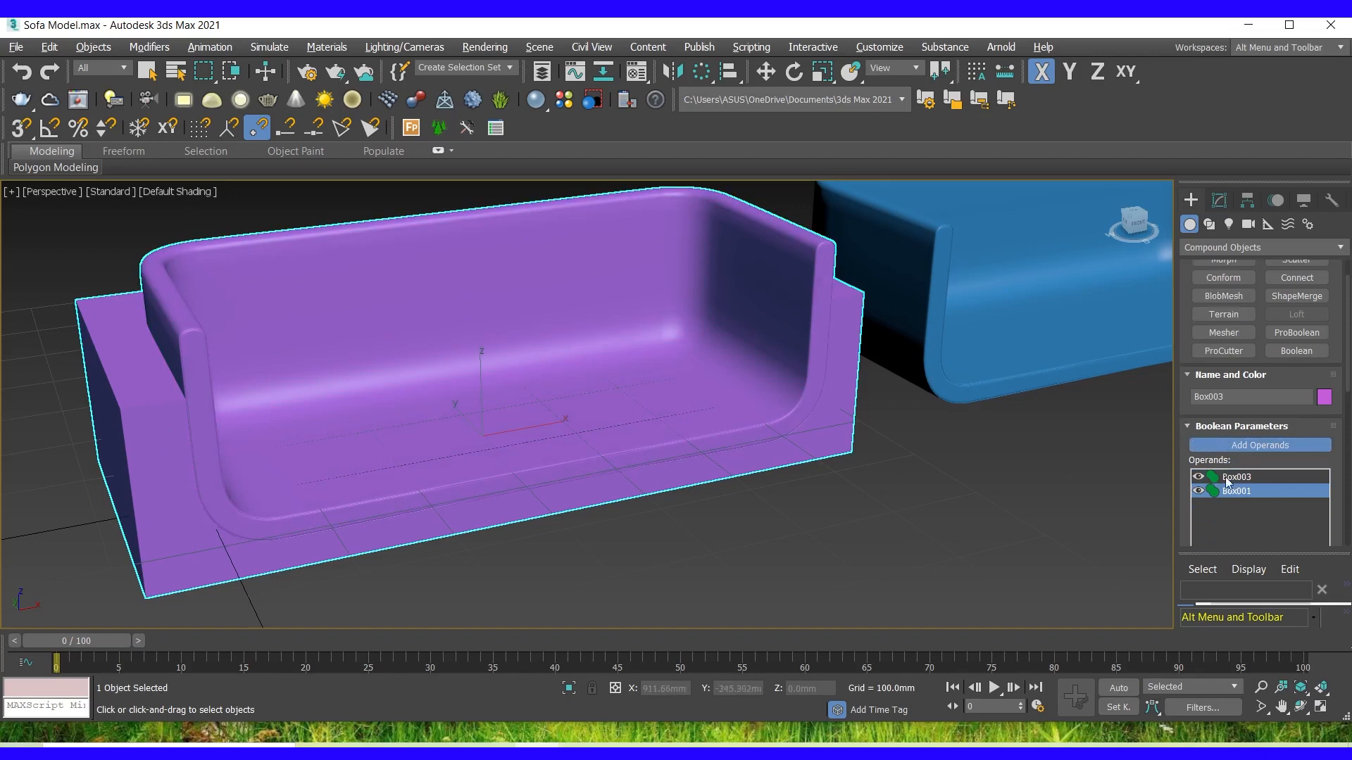
{"action": "scroll", "coordinate": [1206, 516], "scroll_direction": "down", "scroll_amount": 5}
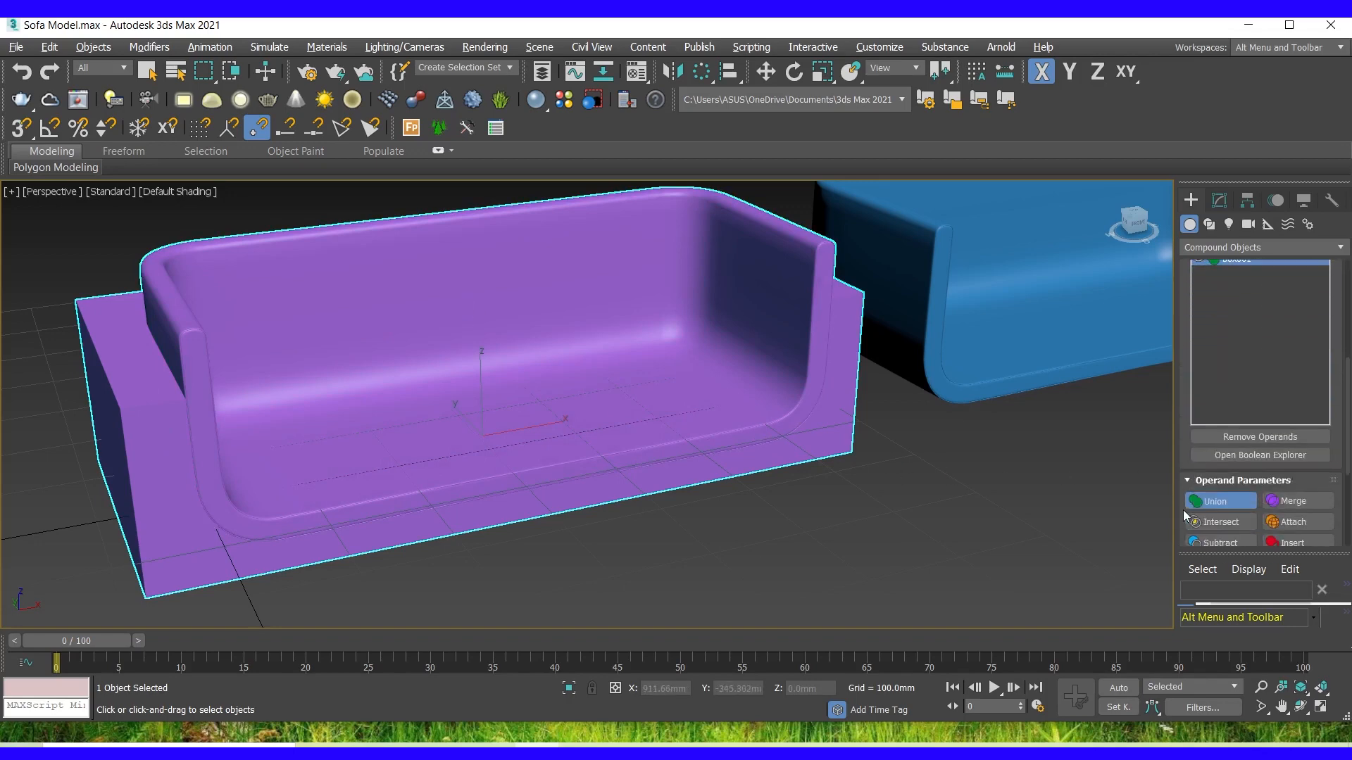
{"action": "left_click", "coordinate": [1208, 463]}
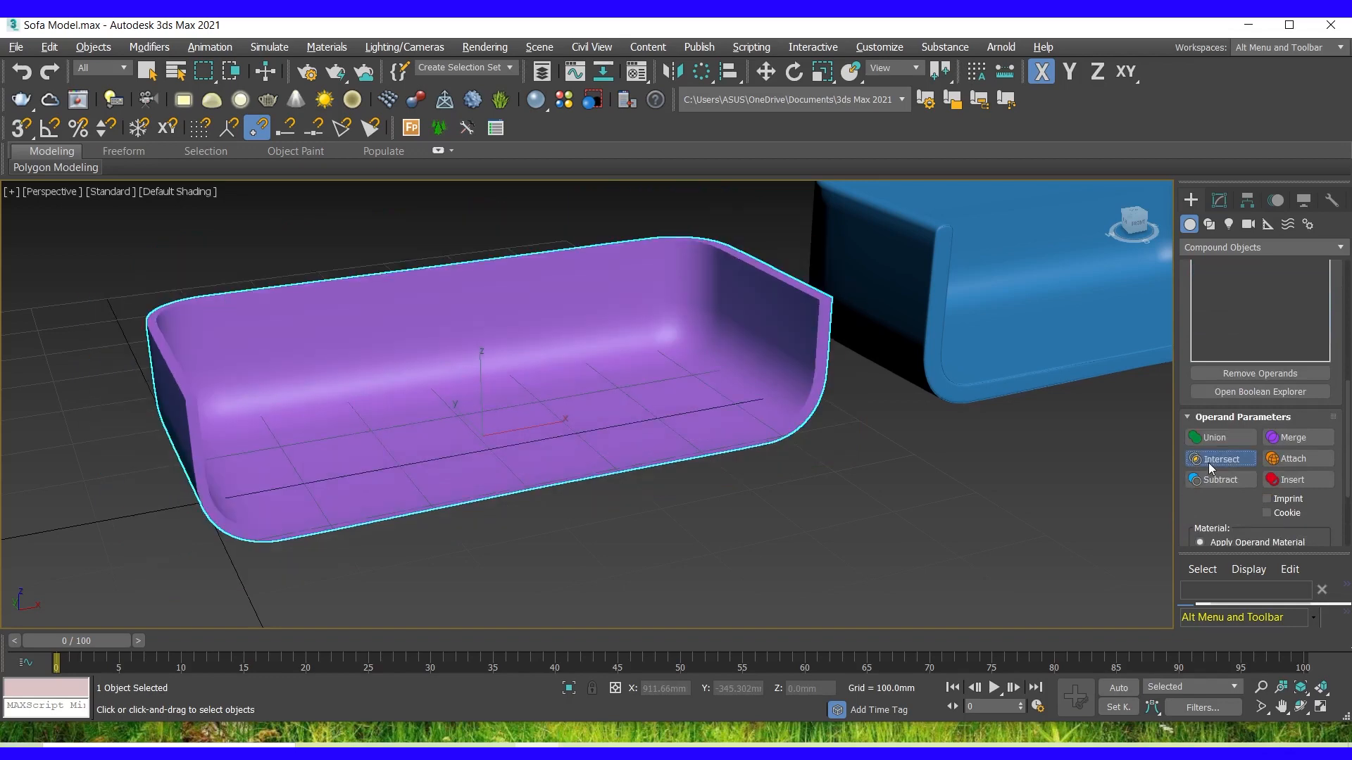
{"action": "left_click", "coordinate": [1219, 482]}
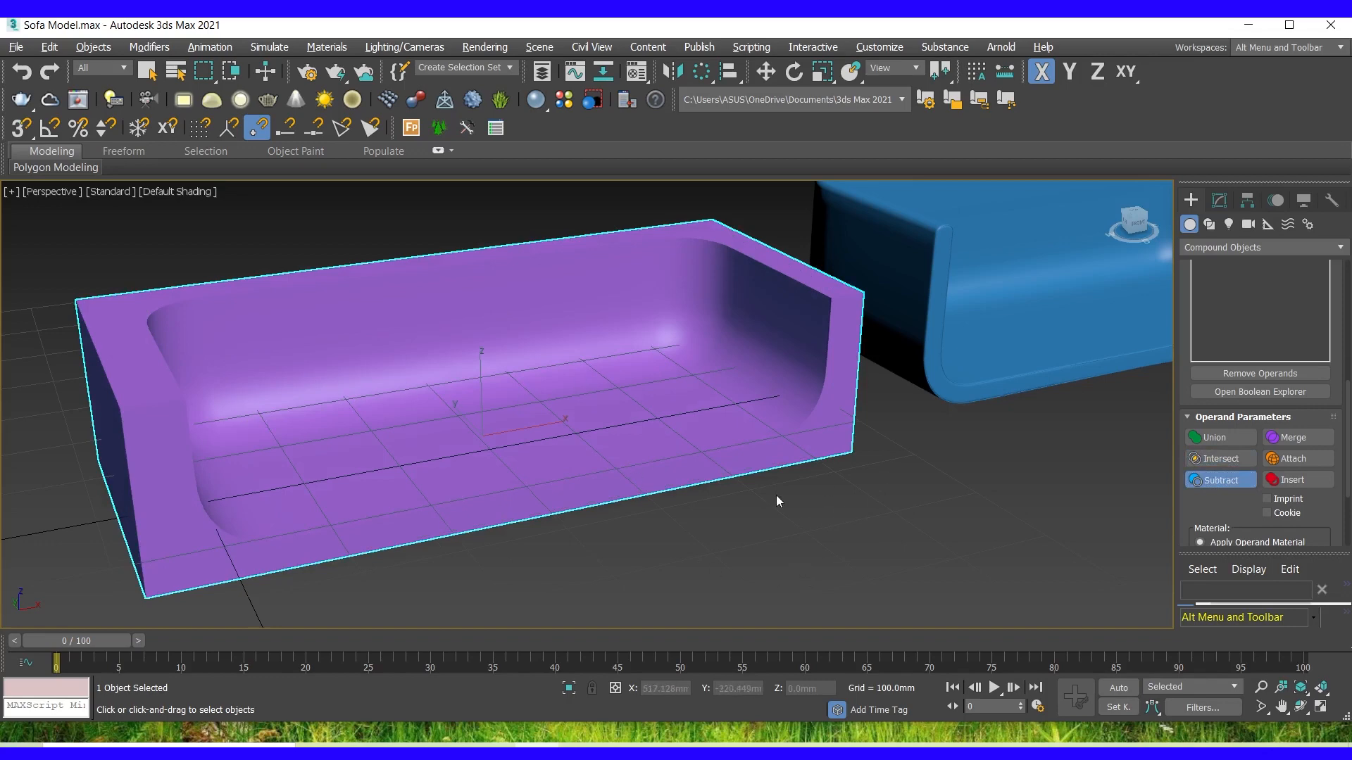
Convert the hollowed purple box to an Editable Poly and deselect it.
{"action": "key", "text": "w"}
{"action": "right_click", "coordinate": [562, 363]}
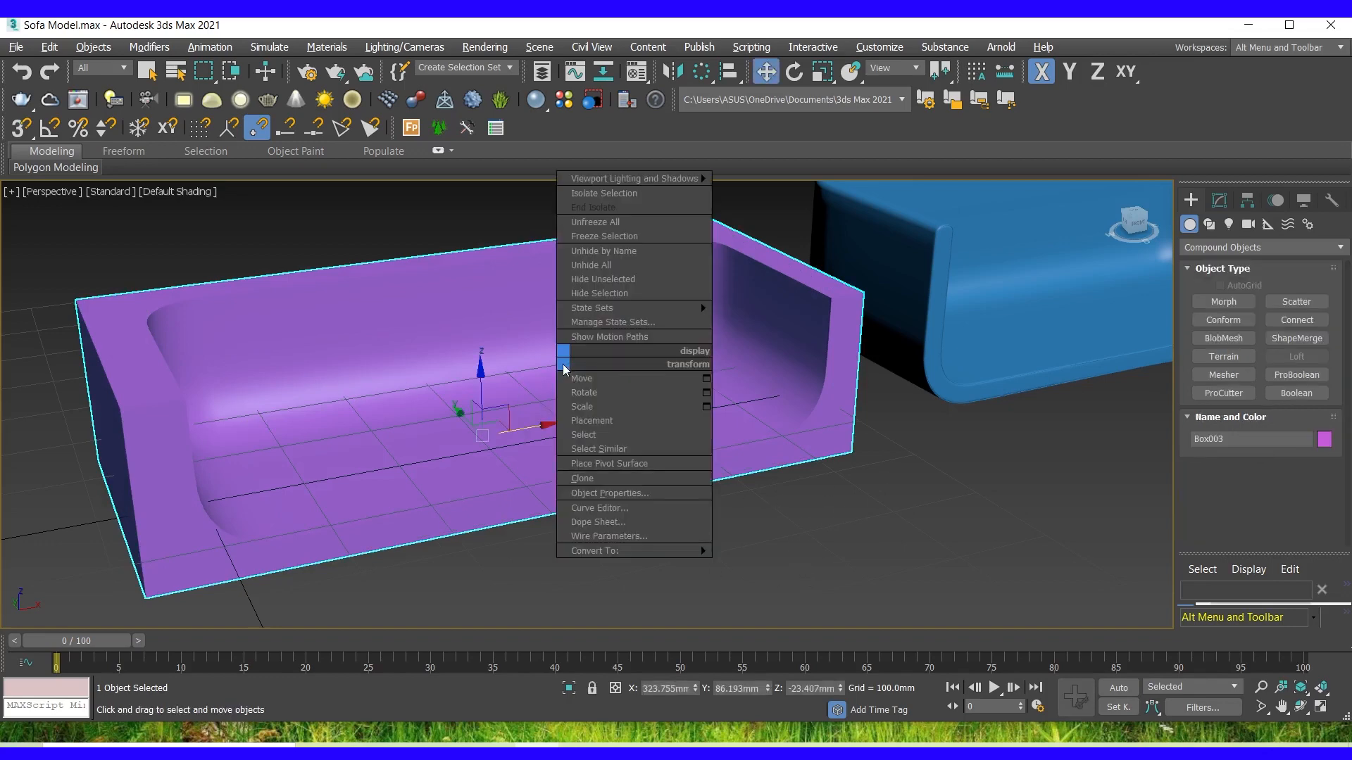
{"action": "mouse_move", "coordinate": [596, 551]}
{"action": "left_click", "coordinate": [767, 579]}
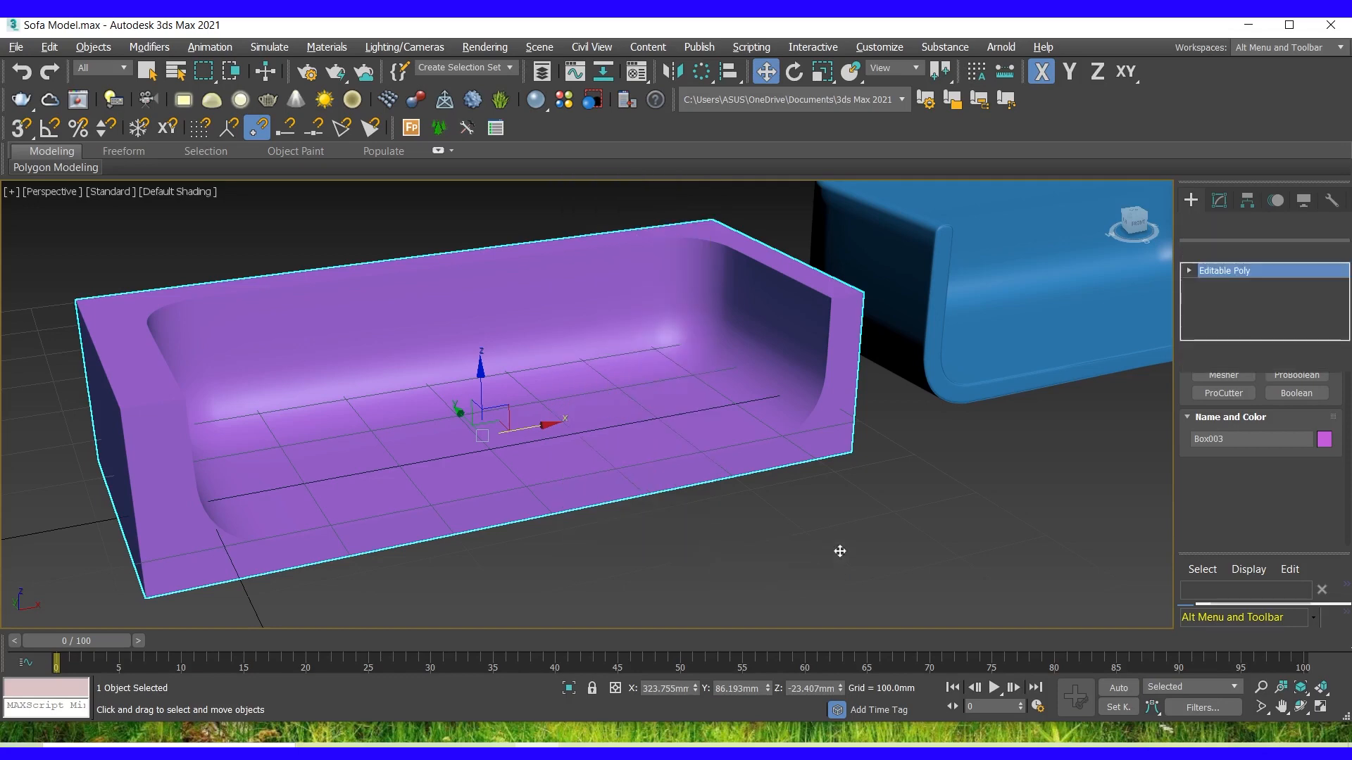
{"action": "left_click", "coordinate": [838, 552]}
Move the spare blue sofa shell along negative X in the Front view into the purple box's hollow, to about X 331 mm.
{"action": "left_click", "coordinate": [950, 359]}
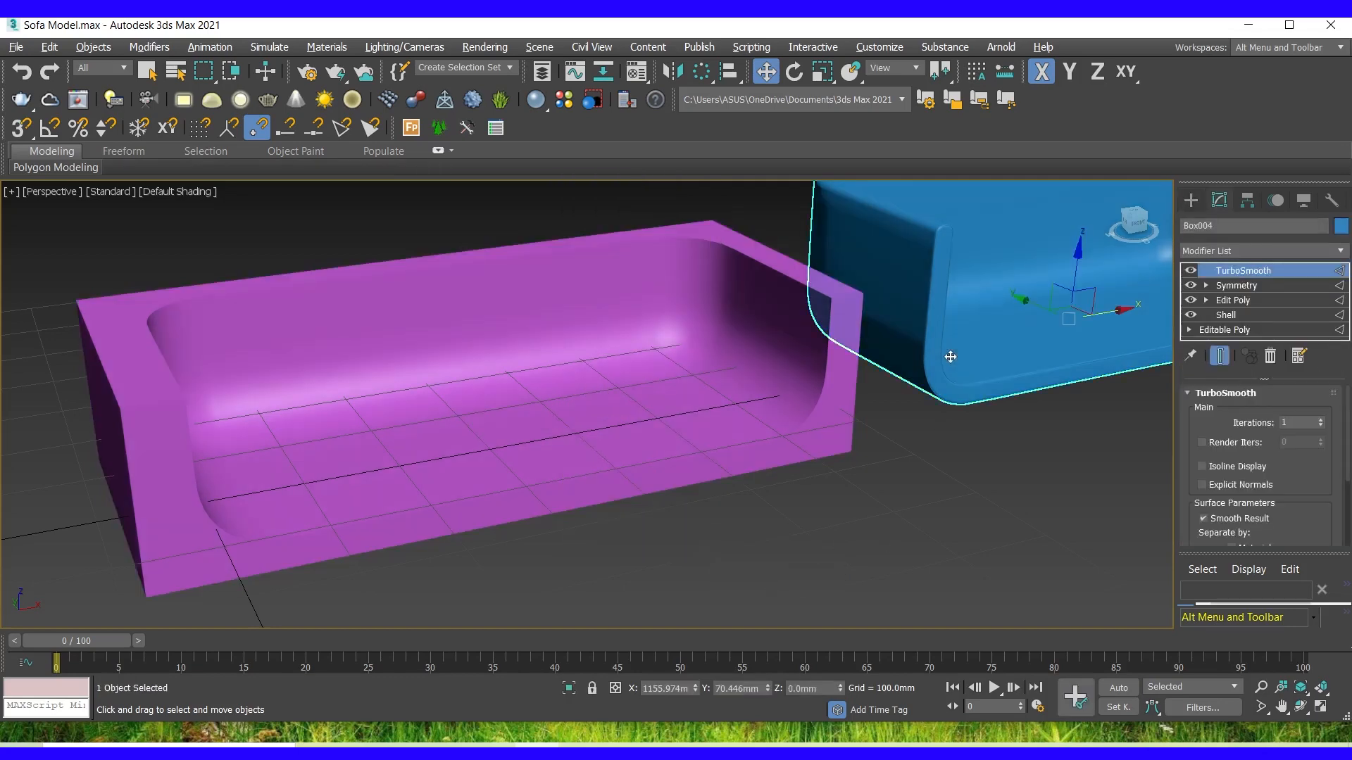
{"action": "key", "text": "alt+w"}
{"action": "right_click", "coordinate": [620, 333]}
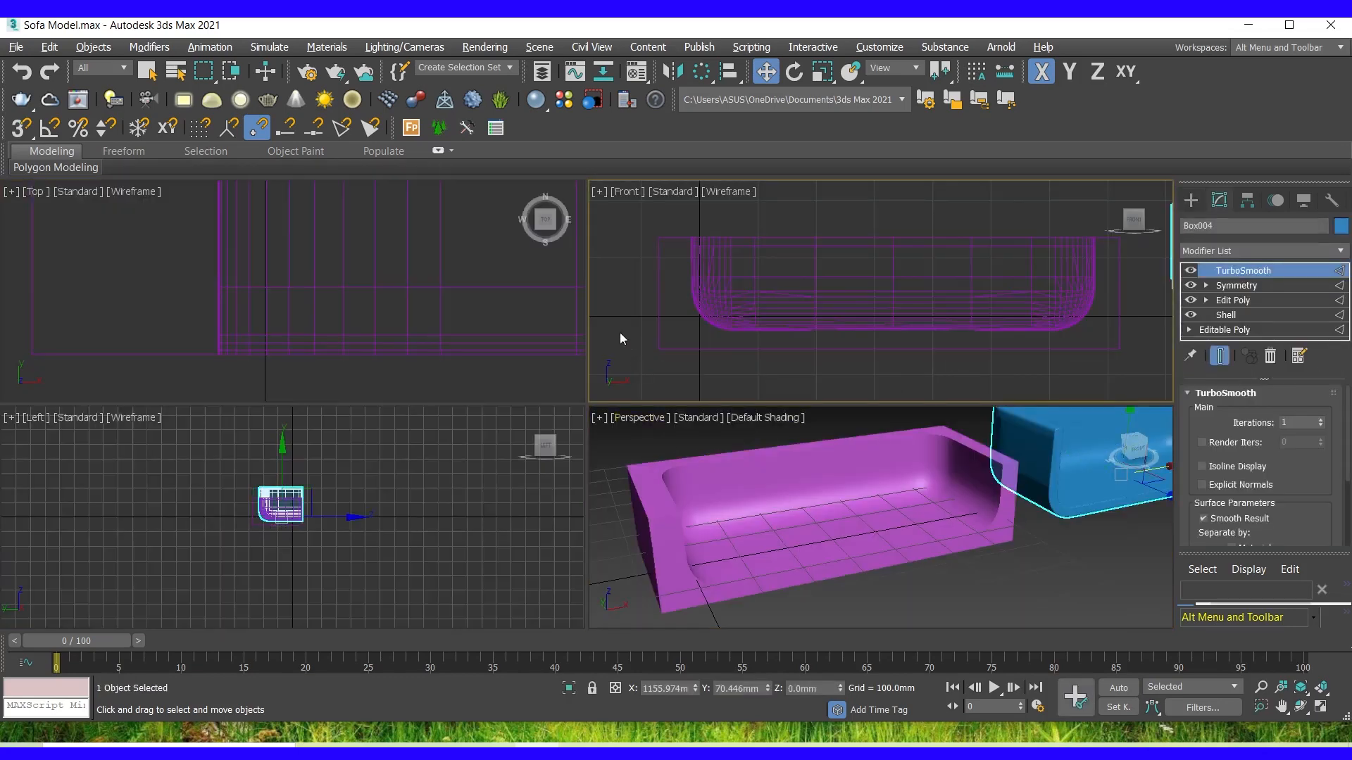
{"action": "key", "text": "alt+w"}
{"action": "scroll", "coordinate": [537, 397], "scroll_direction": "down", "scroll_amount": 5}
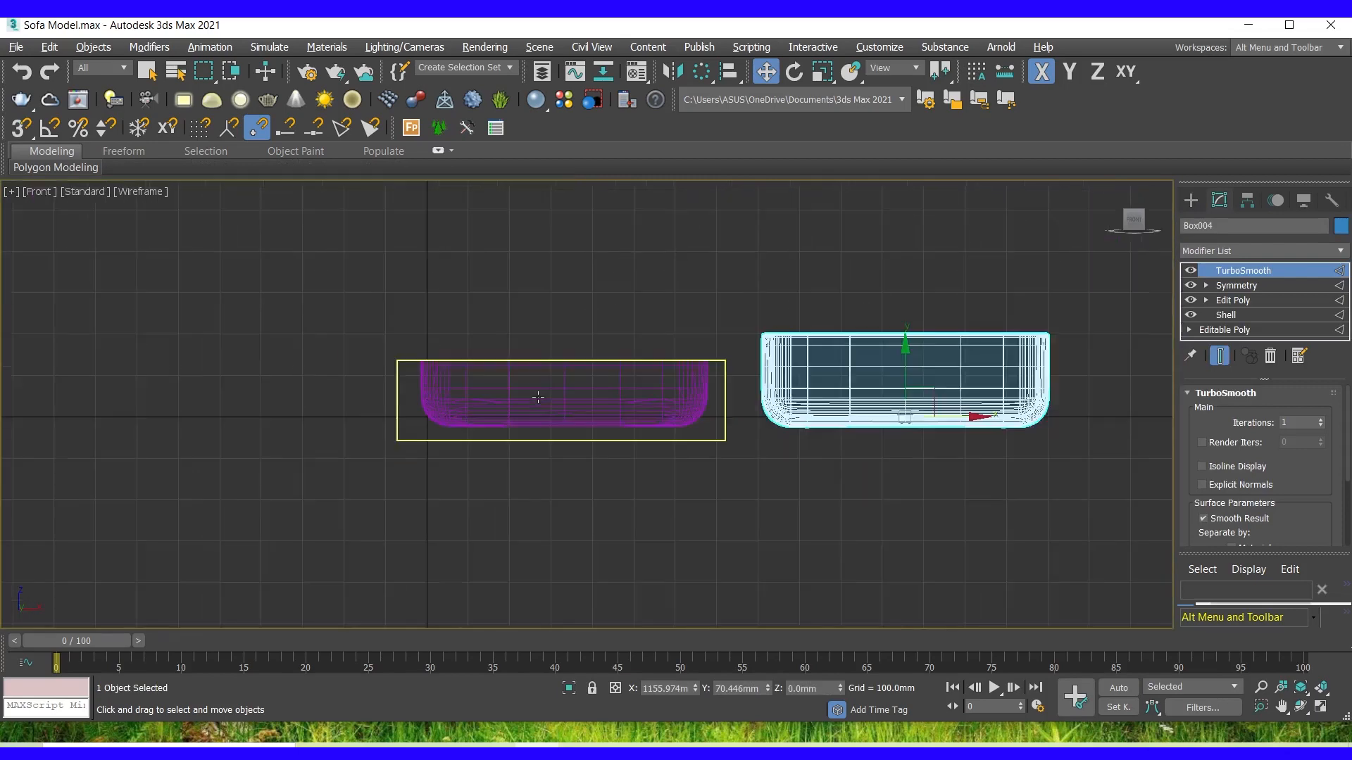
{"action": "scroll", "coordinate": [637, 397], "scroll_direction": "up", "scroll_amount": 2}
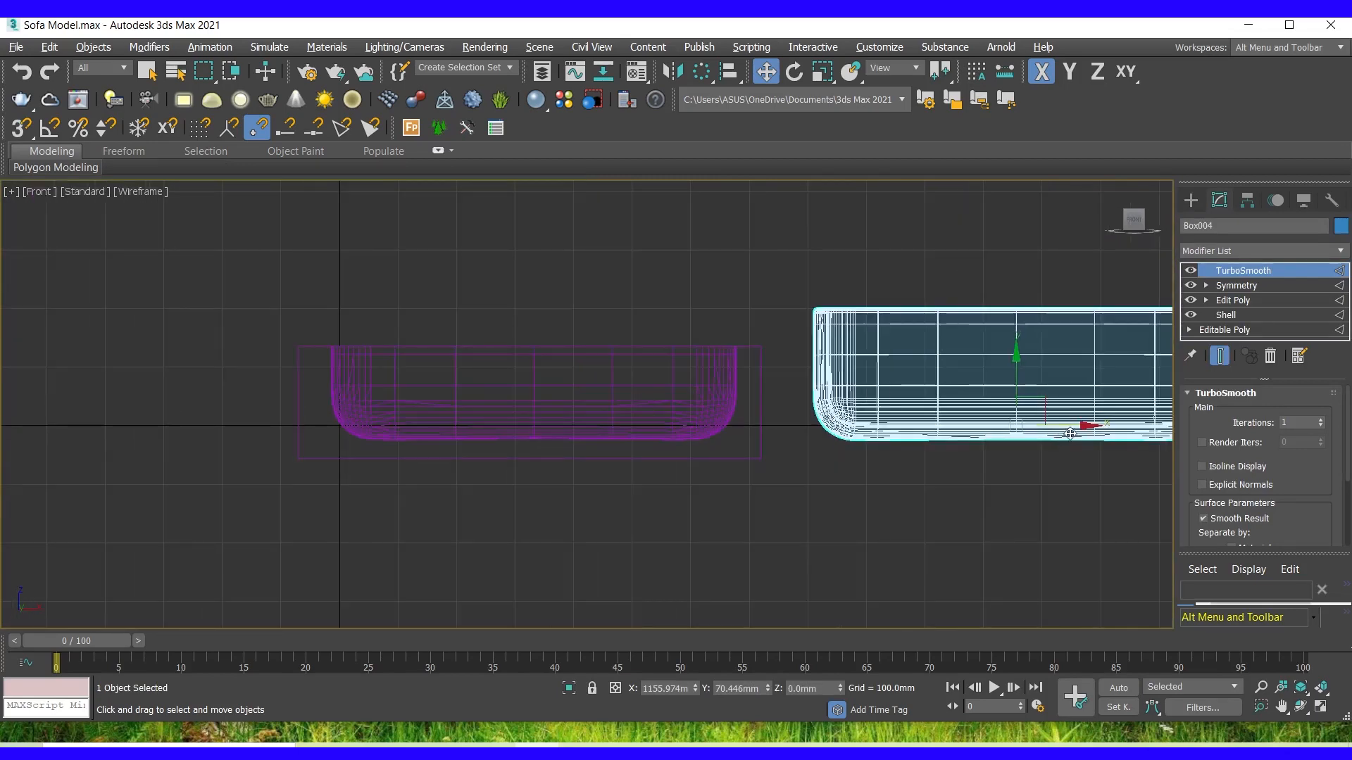
{"action": "left_click_drag", "start_coordinate": [1072, 427], "coordinate": [584, 451]}
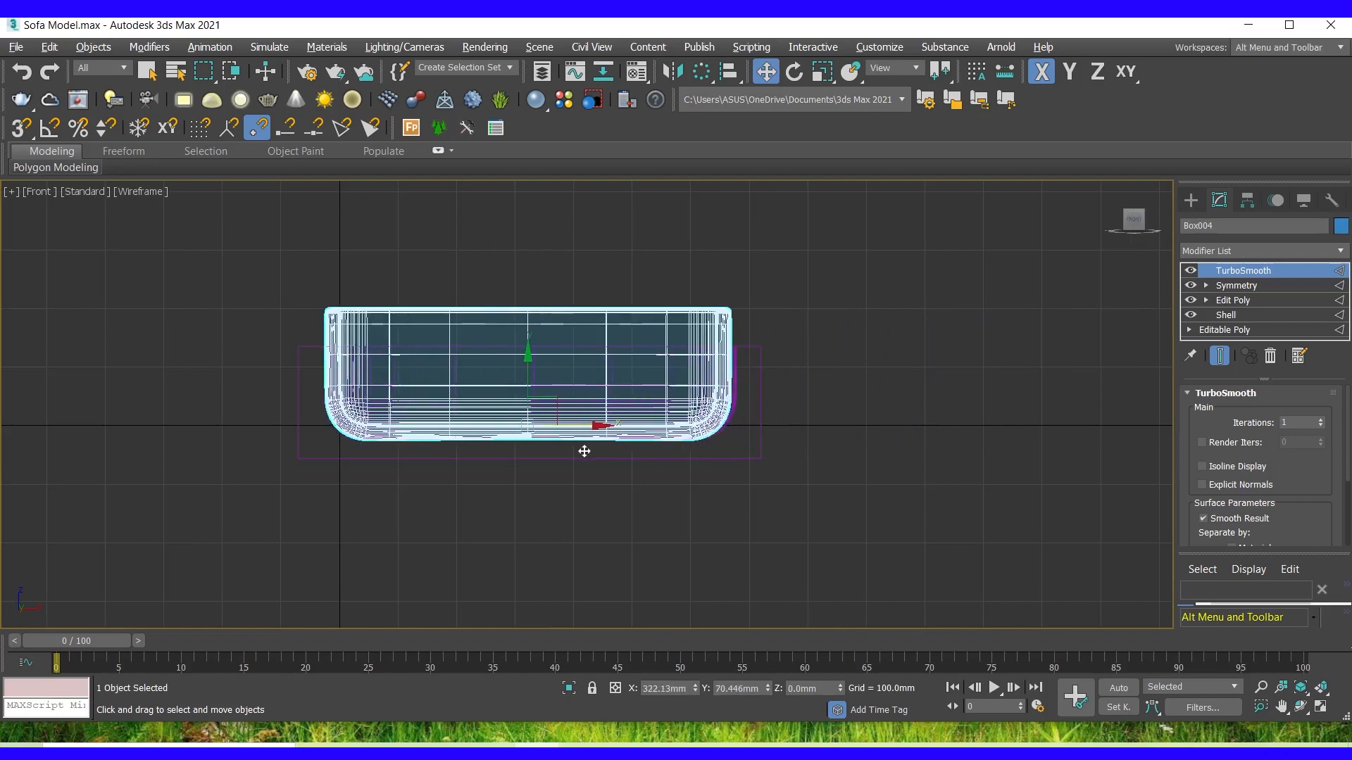
{"action": "scroll", "coordinate": [655, 433], "scroll_direction": "up", "scroll_amount": 5}
{"action": "left_click_drag", "start_coordinate": [879, 384], "coordinate": [898, 389]}
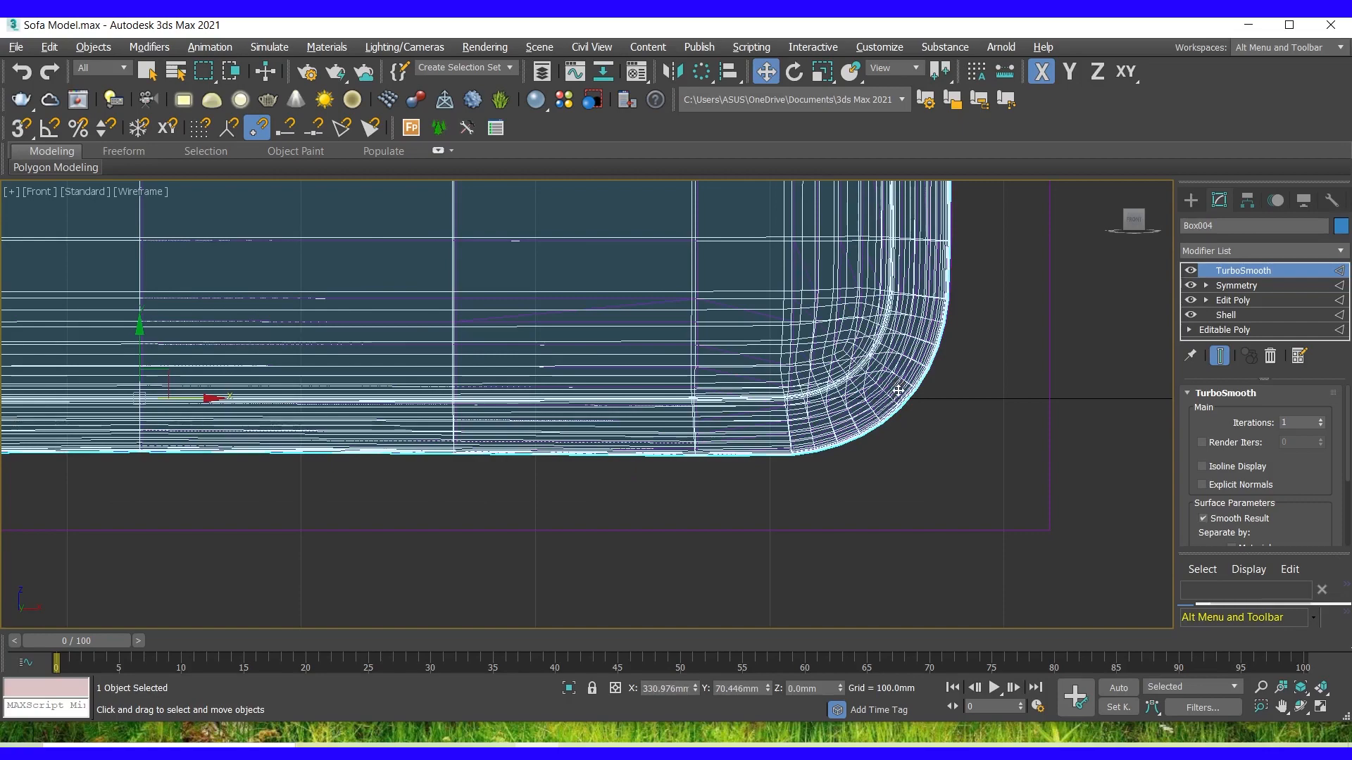
Select the purple box's outer edges as edge sub-objects, enclosing both ends of the box in the Front view.
{"action": "key", "text": "alt+w"}
{"action": "key", "text": "alt+w"}
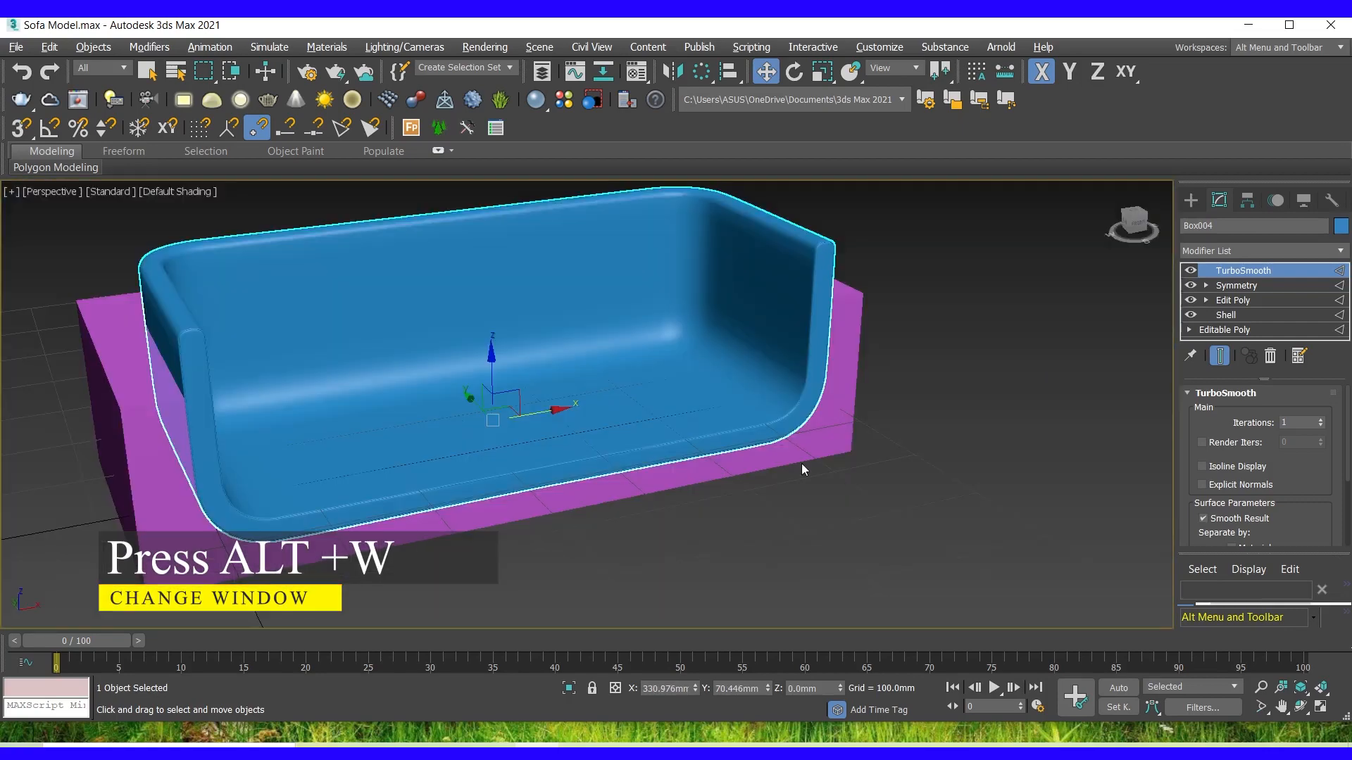
{"action": "mouse_move", "coordinate": [1131, 224]}
{"action": "left_mouse_down"}
{"action": "mouse_move", "coordinate": [1132, 289]}
{"action": "mouse_move", "coordinate": [1154, 242]}
{"action": "mouse_move", "coordinate": [1107, 237]}
{"action": "mouse_move", "coordinate": [1134, 210]}
{"action": "mouse_move", "coordinate": [1088, 205]}
{"action": "mouse_move", "coordinate": [1162, 217]}
{"action": "mouse_move", "coordinate": [1135, 224]}
{"action": "left_mouse_up"}
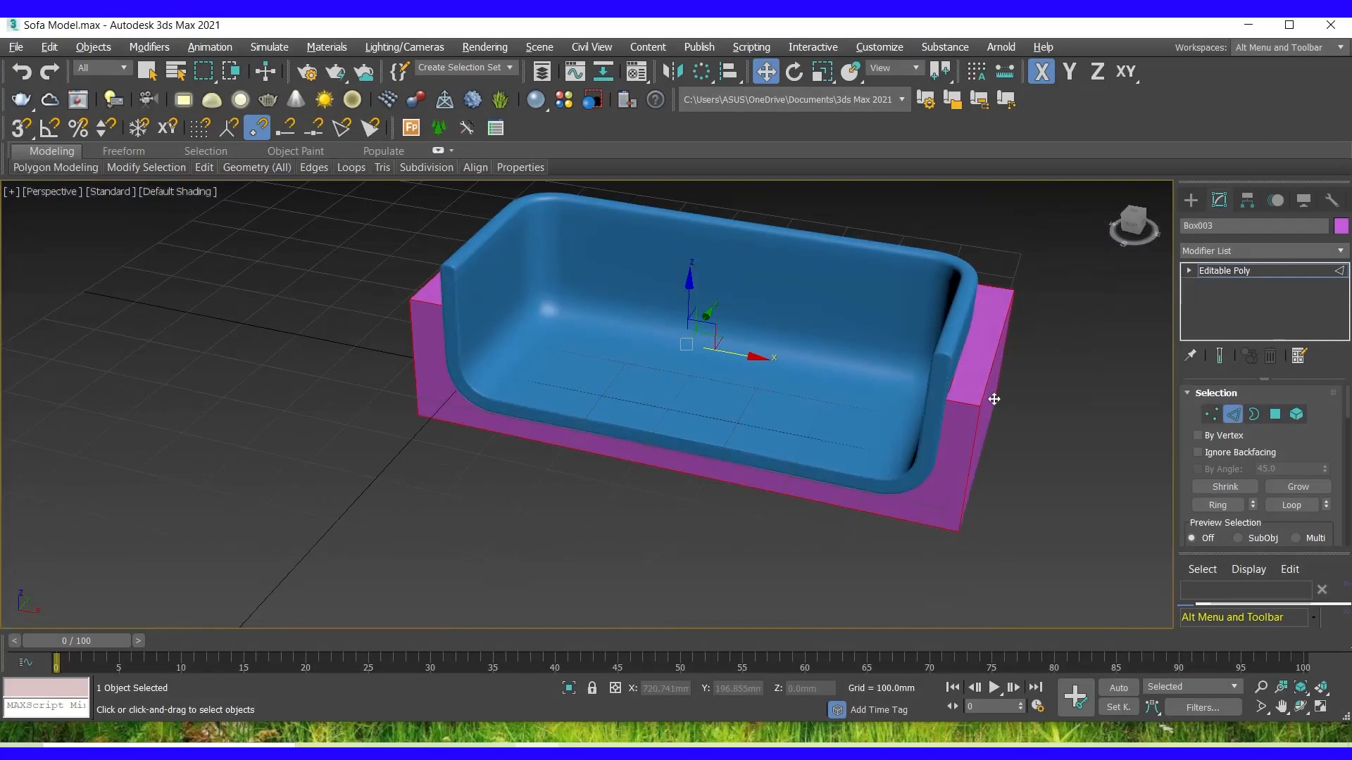
{"action": "key", "text": "alt+w"}
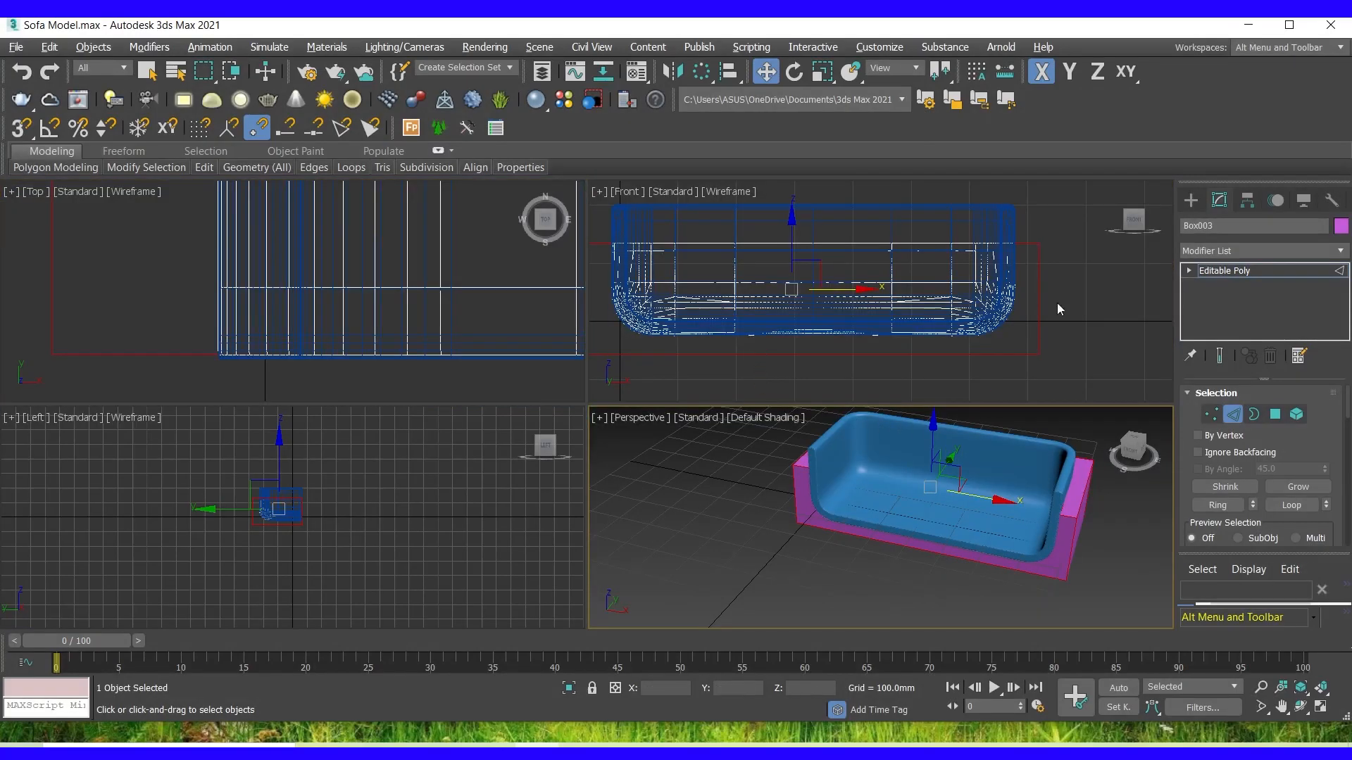
{"action": "right_click", "coordinate": [1112, 290]}
{"action": "key", "text": "alt+w"}
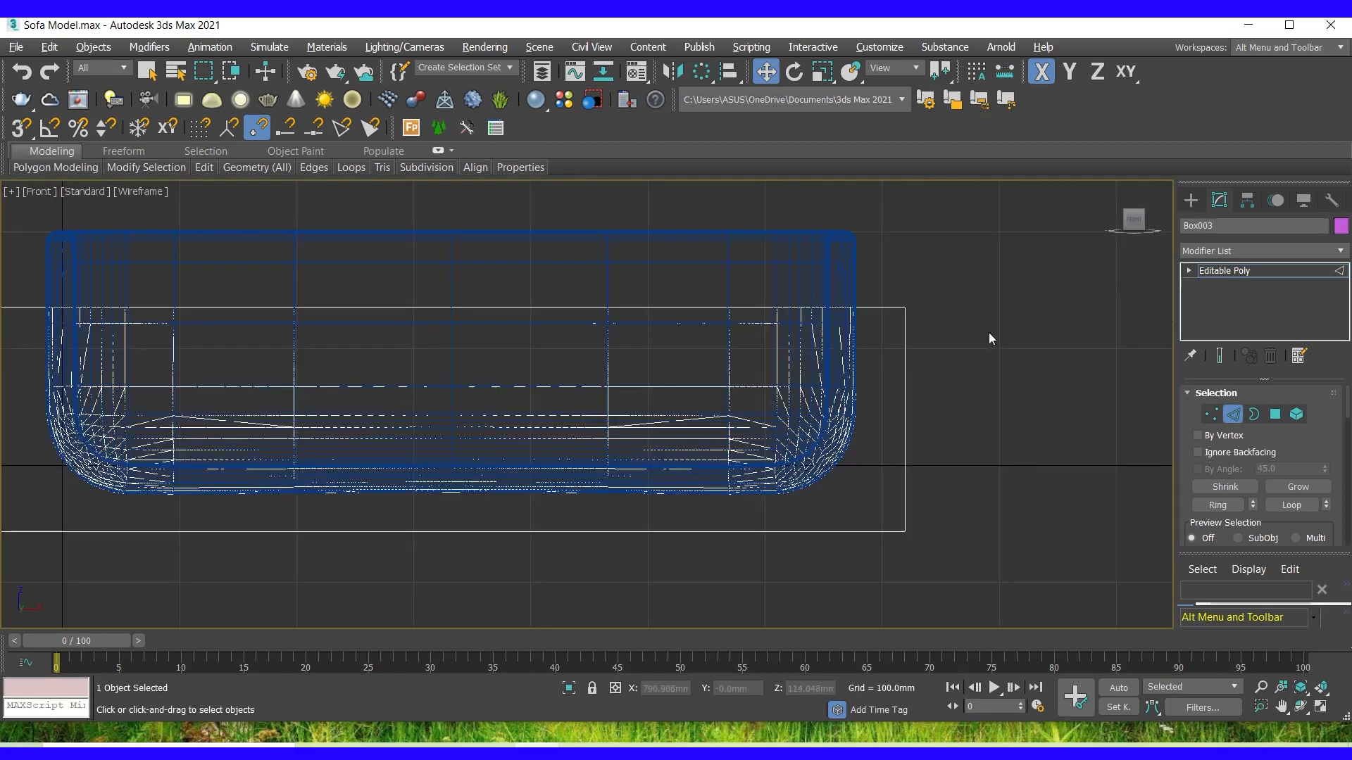
{"action": "scroll", "coordinate": [1003, 341], "scroll_direction": "down", "scroll_amount": 2}
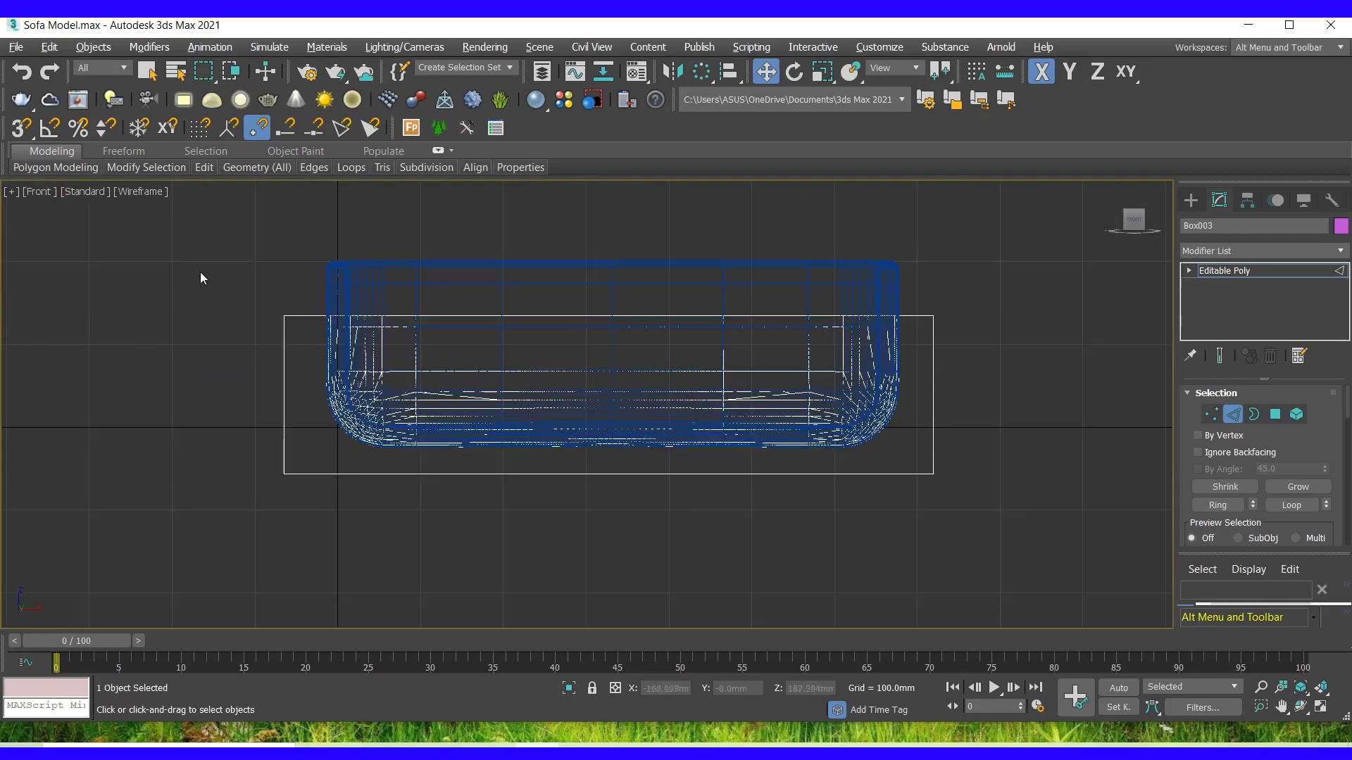
{"action": "left_click_drag", "start_coordinate": [296, 485], "coordinate": [301, 498]}
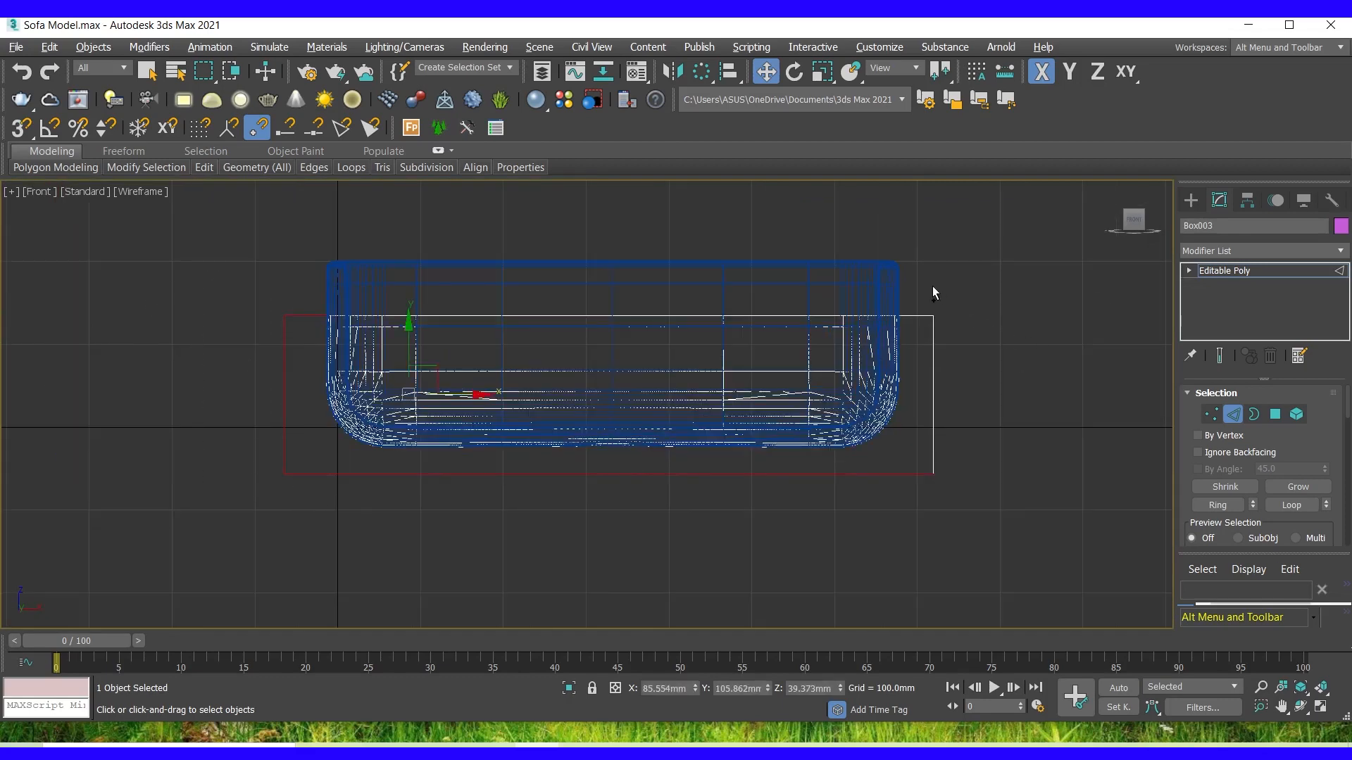
{"action": "left_click_drag", "start_coordinate": [961, 414], "coordinate": [962, 414]}
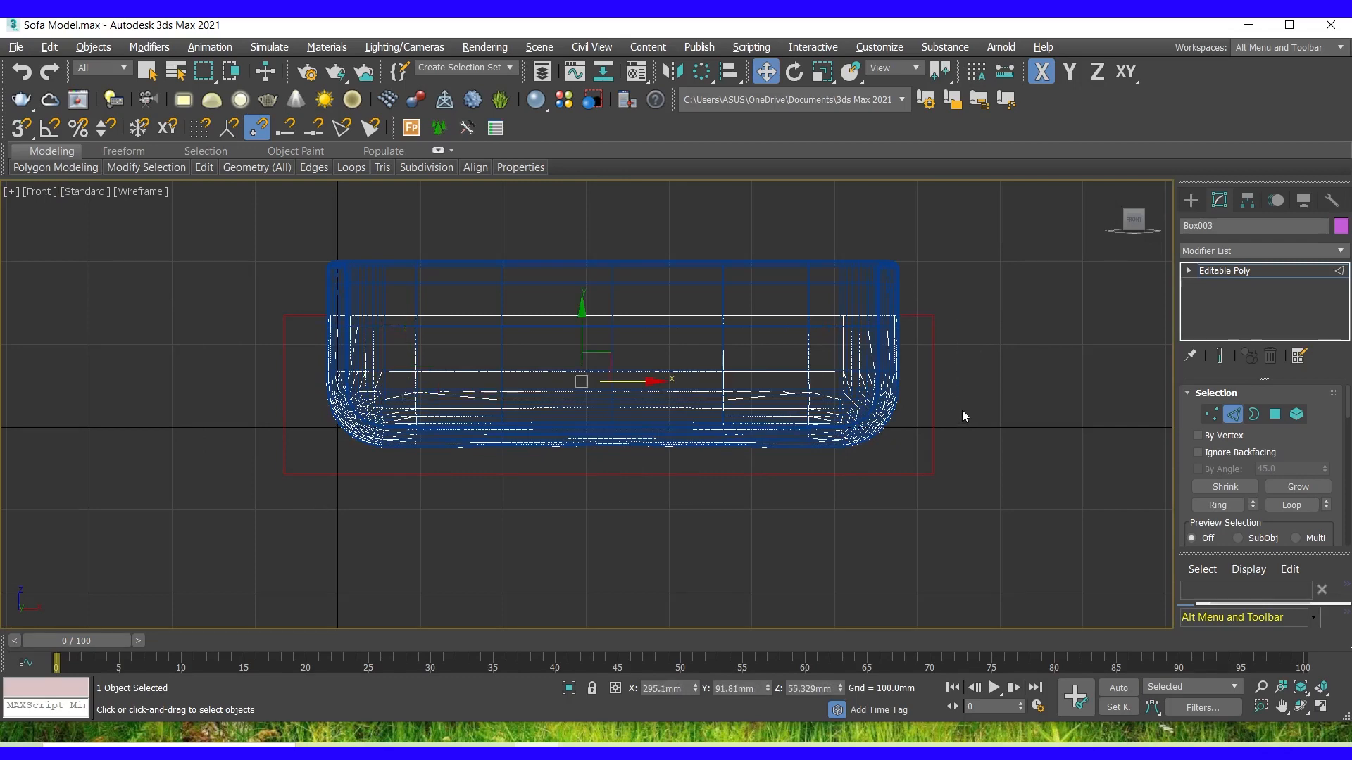
Set up a chamfer of 10 mm with 3 segments on the purple box's selected outer edges.
{"action": "key", "text": "alt+w"}
{"action": "right_click", "coordinate": [738, 492]}
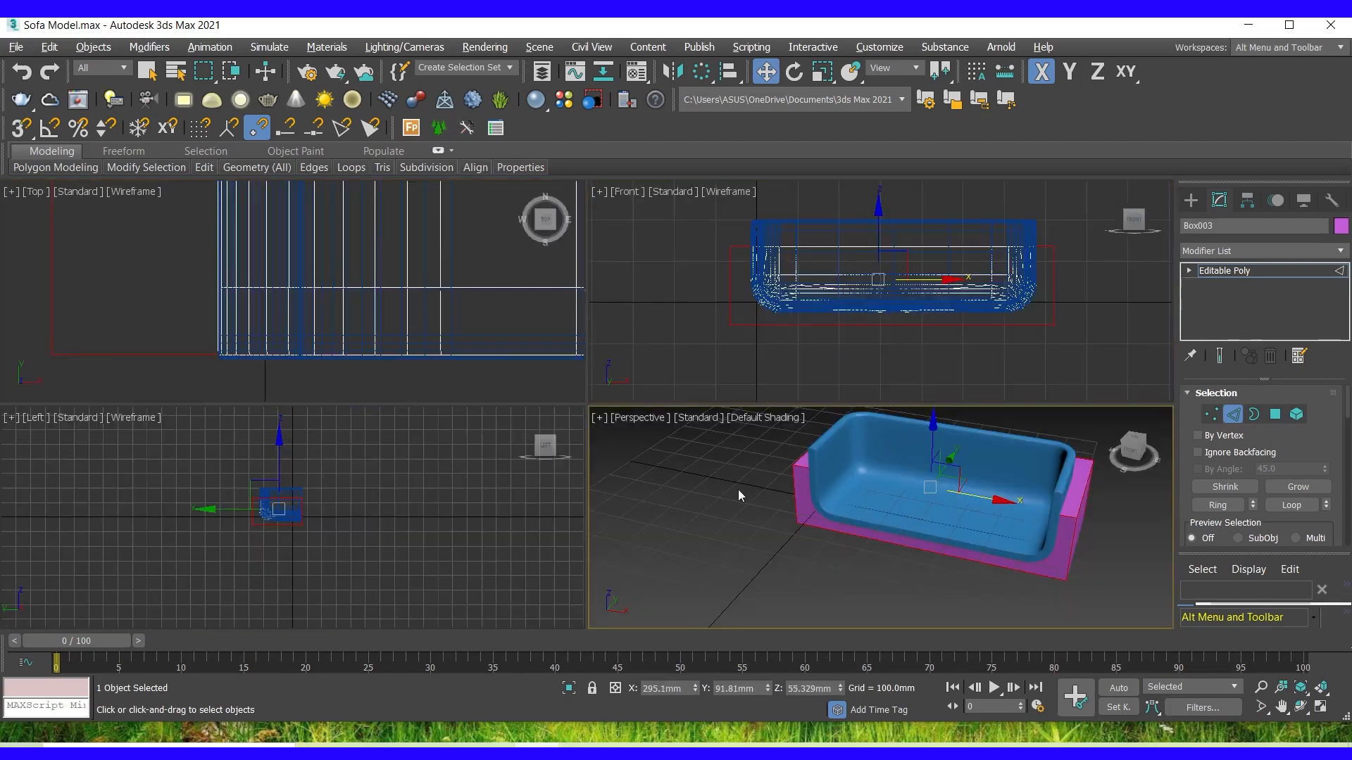
{"action": "key", "text": "alt+w"}
{"action": "left_click_drag", "start_coordinate": [1124, 232], "coordinate": [1082, 253]}
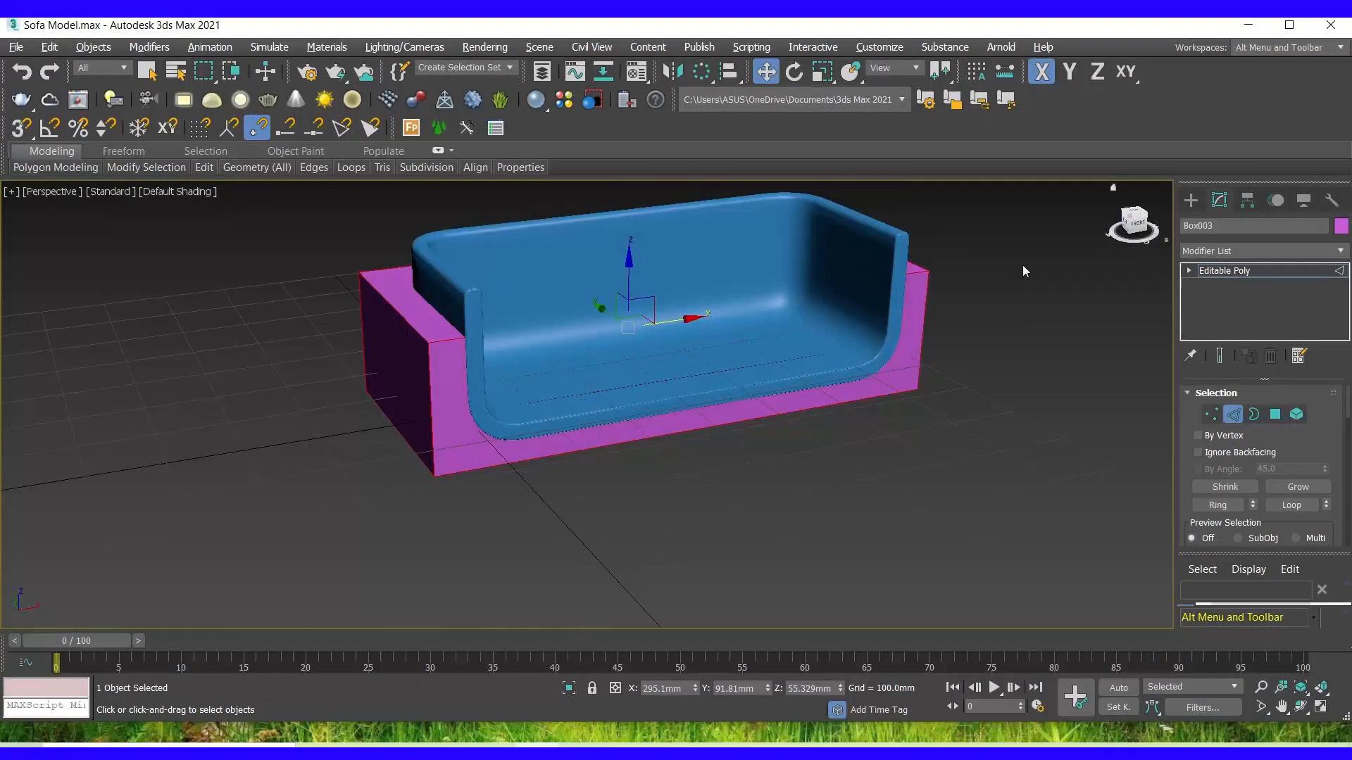
{"action": "scroll", "coordinate": [423, 313], "scroll_direction": "up", "scroll_amount": 5}
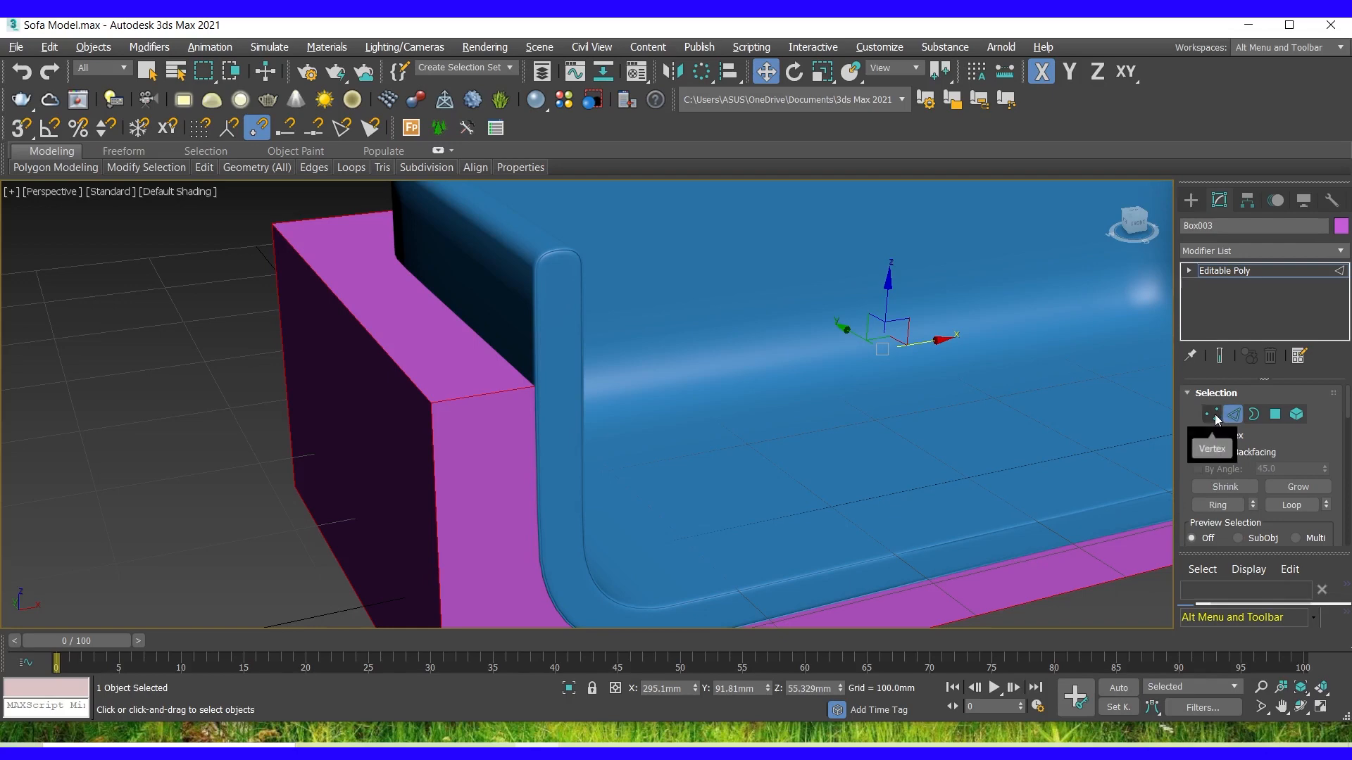
{"action": "scroll", "coordinate": [1216, 481], "scroll_direction": "down", "scroll_amount": 3}
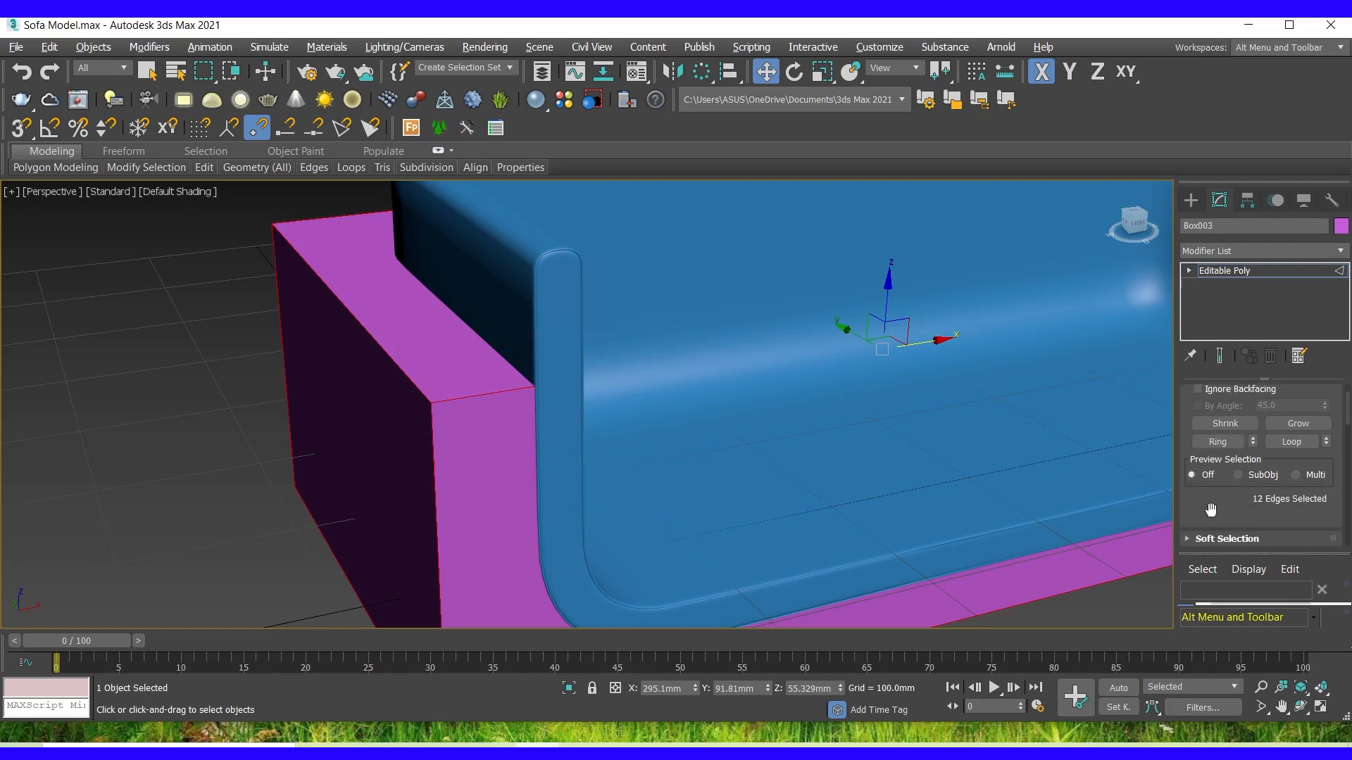
{"action": "scroll", "coordinate": [1217, 481], "scroll_direction": "down", "scroll_amount": 3}
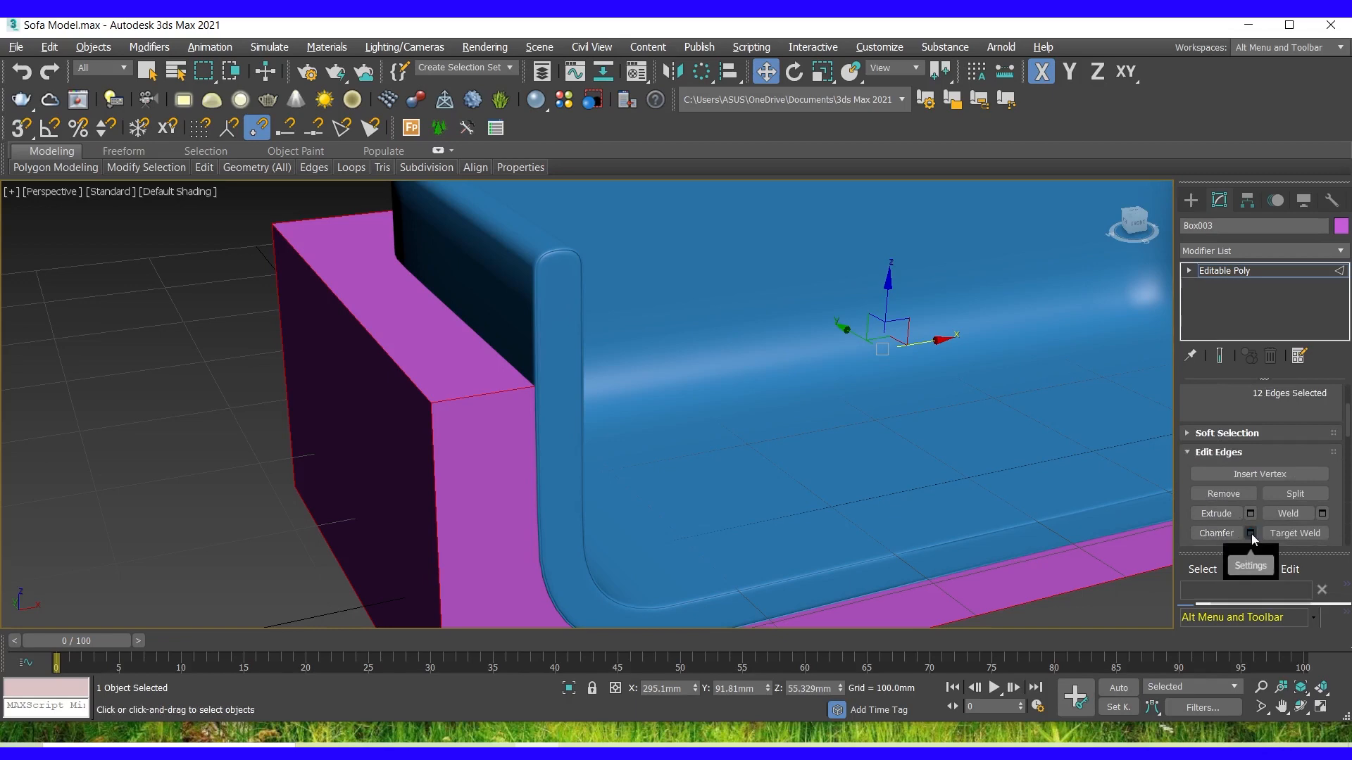
{"action": "left_click", "coordinate": [1250, 533]}
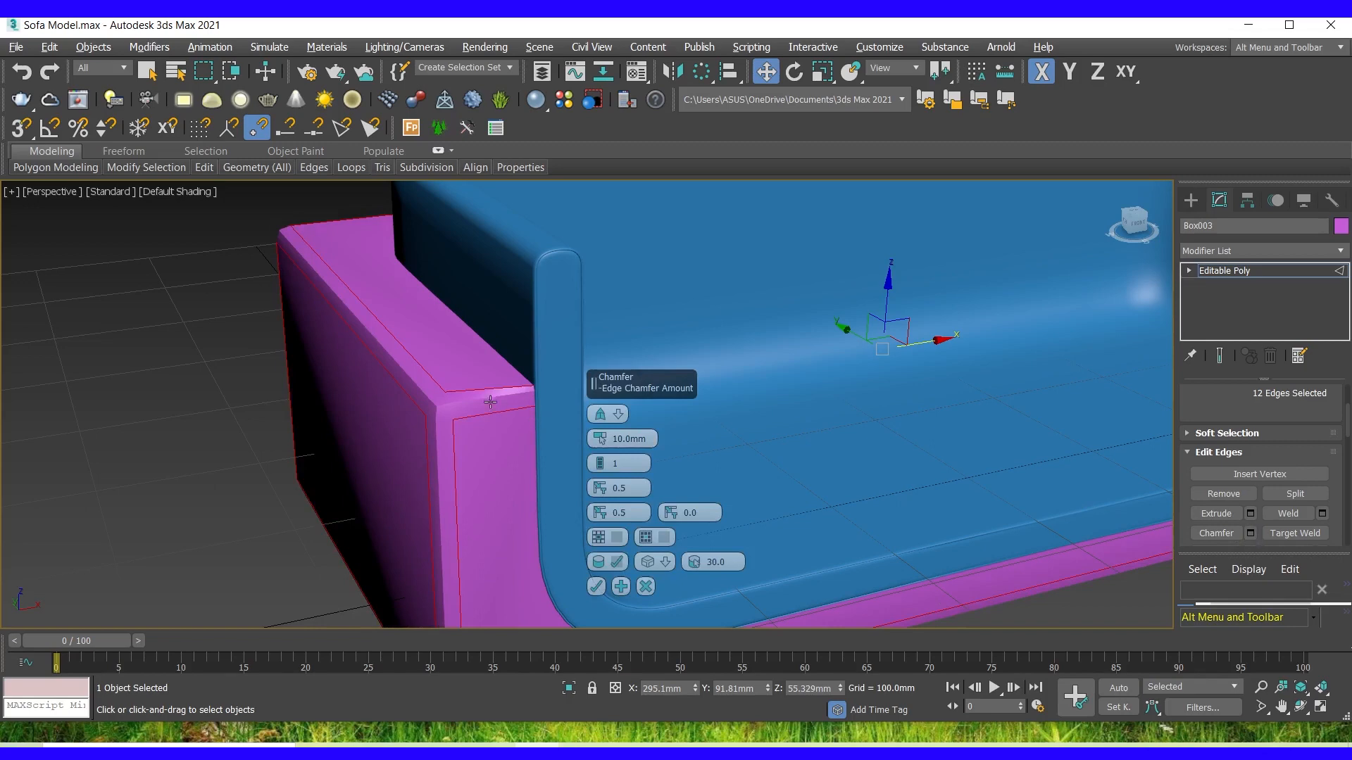
{"action": "scroll", "coordinate": [480, 393], "scroll_direction": "up", "scroll_amount": 6}
{"action": "scroll", "coordinate": [480, 393], "scroll_direction": "down", "scroll_amount": 4}
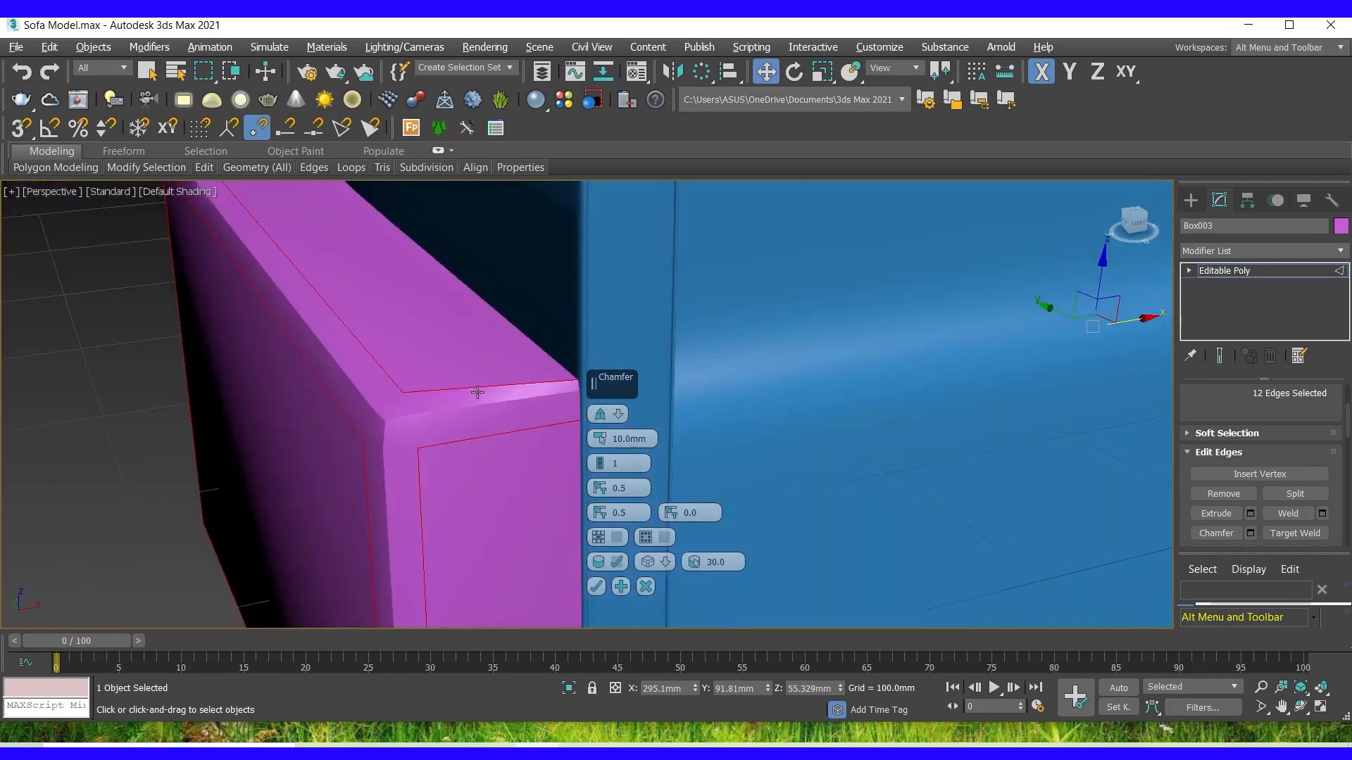
{"action": "left_click", "coordinate": [600, 462]}
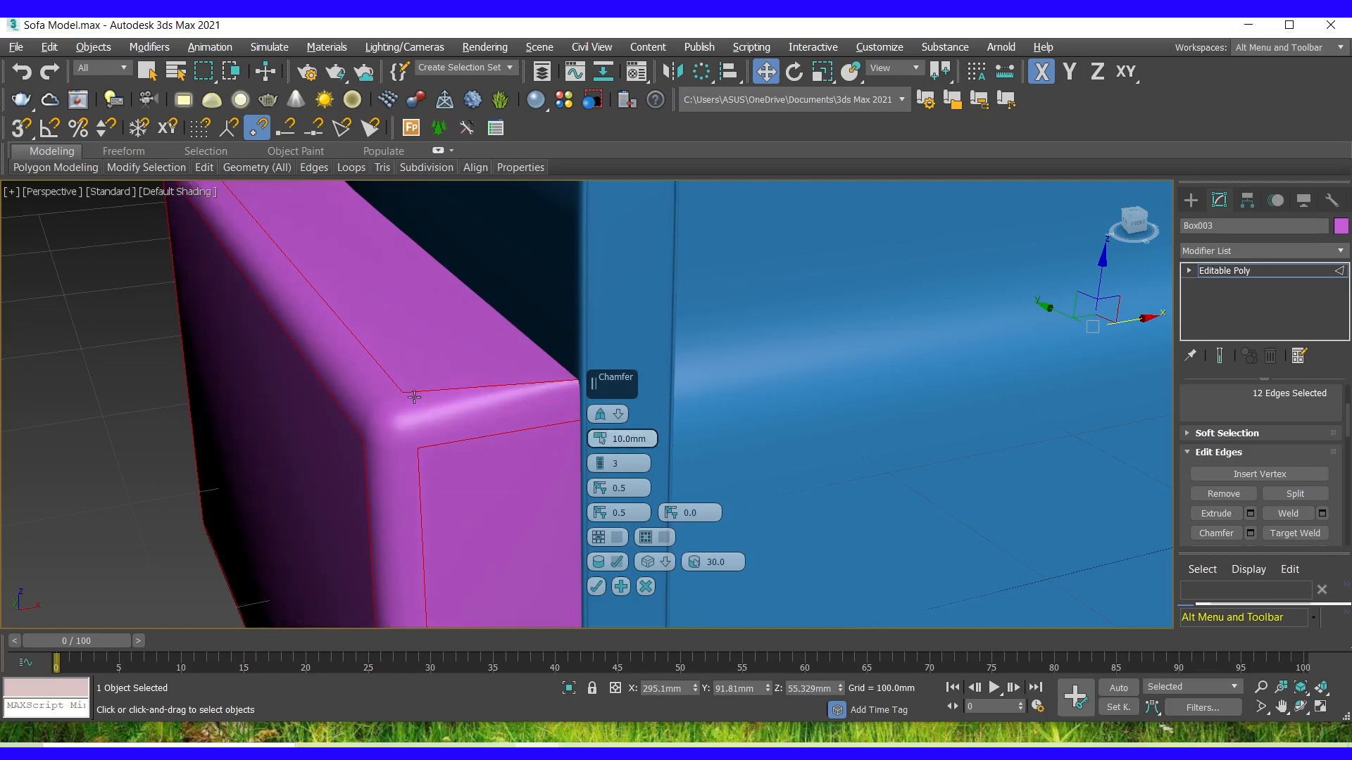
Check the rounded corners of the purple box from several angles, apply the chamfer and clear the edge selection.
{"action": "scroll", "coordinate": [394, 431], "scroll_direction": "down", "scroll_amount": 5}
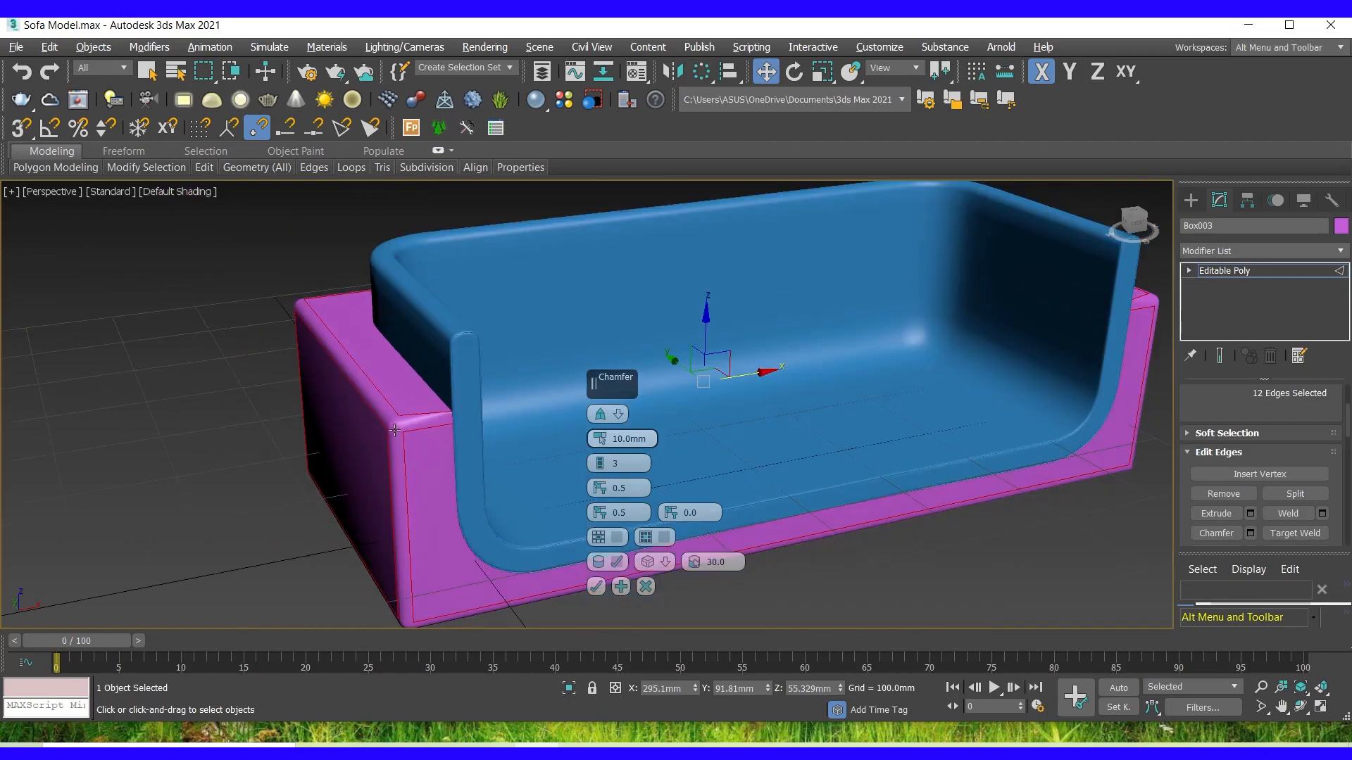
{"action": "left_click", "coordinate": [1133, 212]}
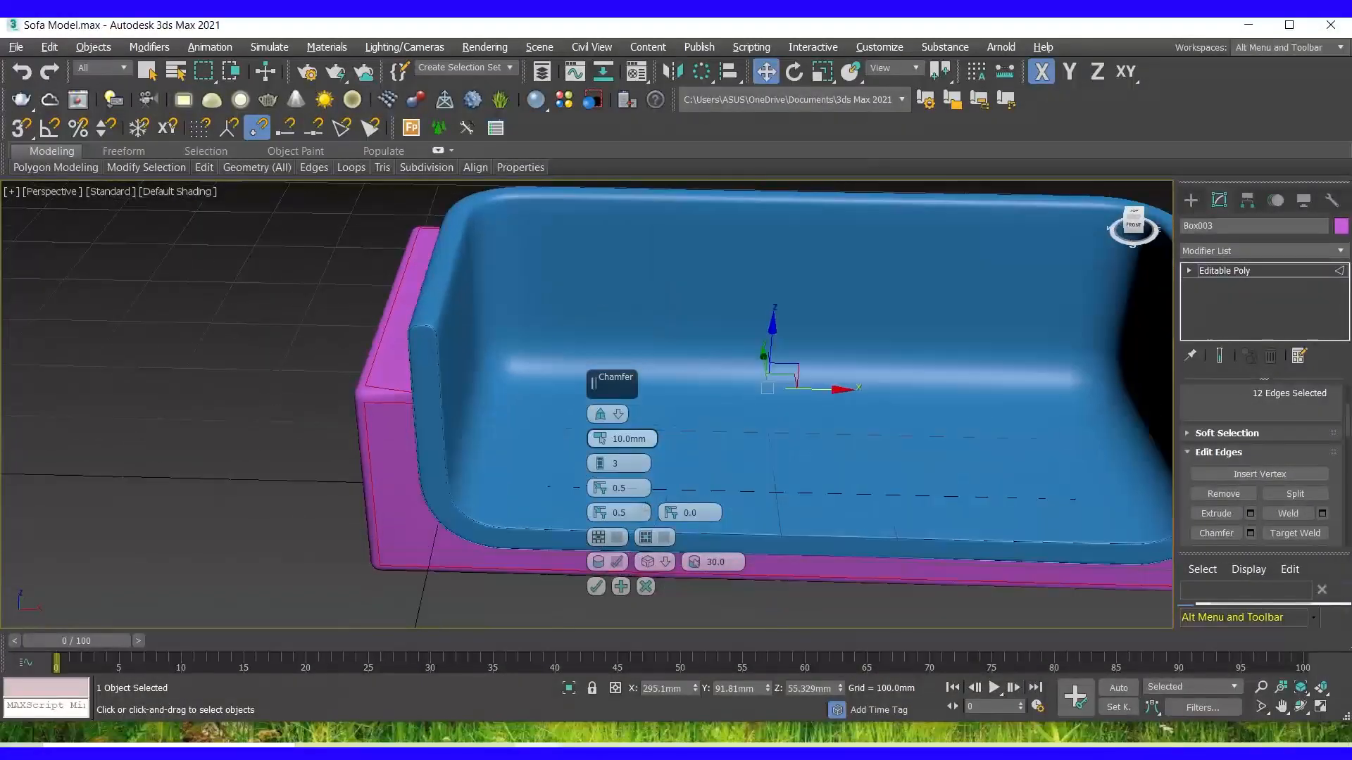
{"action": "middle_click_drag", "start_coordinate": [645, 507], "coordinate": [552, 451], "text": "alt"}
{"action": "middle_click_drag", "start_coordinate": [645, 507], "coordinate": [802, 493], "text": "alt"}
{"action": "mouse_move", "coordinate": [645, 507]}
{"action": "middle_mouse_down", "text": "alt"}
{"action": "mouse_move", "coordinate": [669, 507]}
{"action": "mouse_move", "coordinate": [626, 507]}
{"action": "mouse_move", "coordinate": [645, 507]}
{"action": "middle_mouse_up", "text": "alt"}
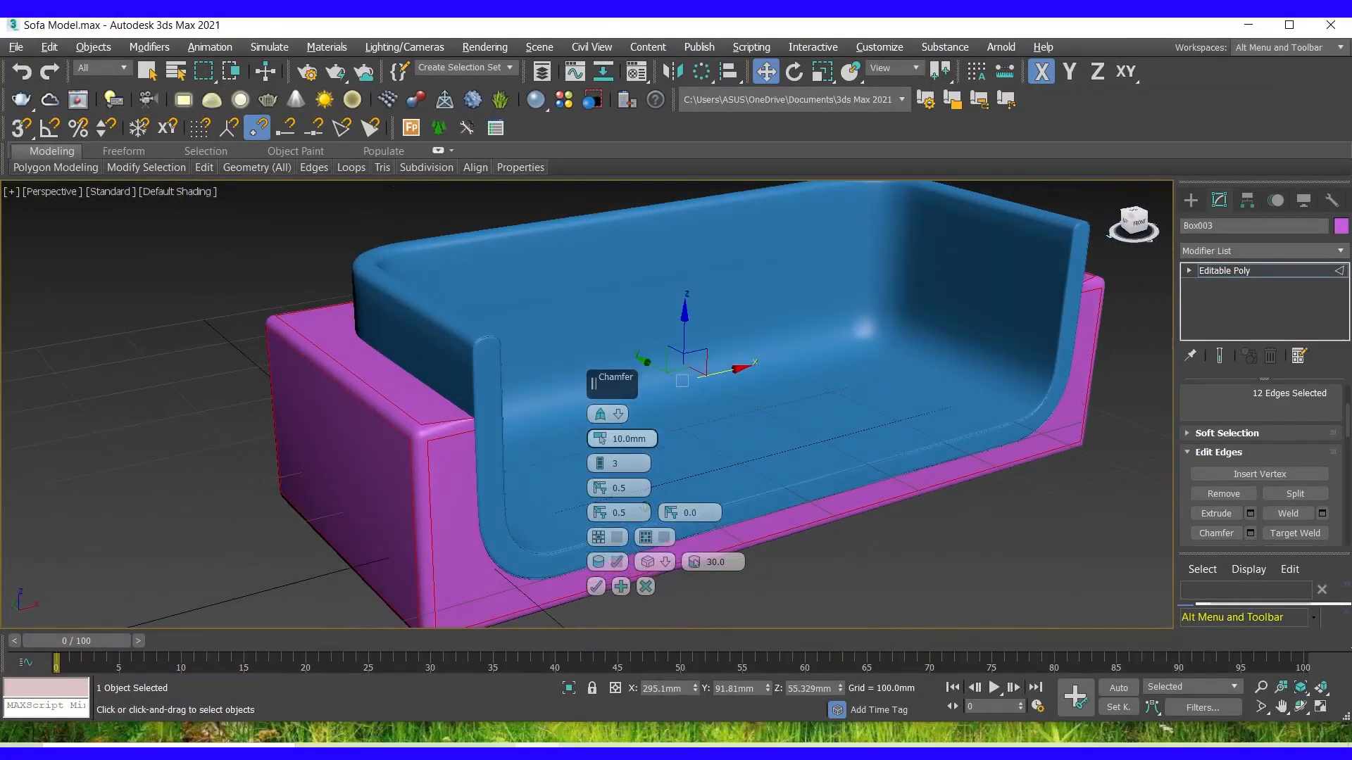
{"action": "scroll", "coordinate": [471, 358], "scroll_direction": "up", "scroll_amount": 5}
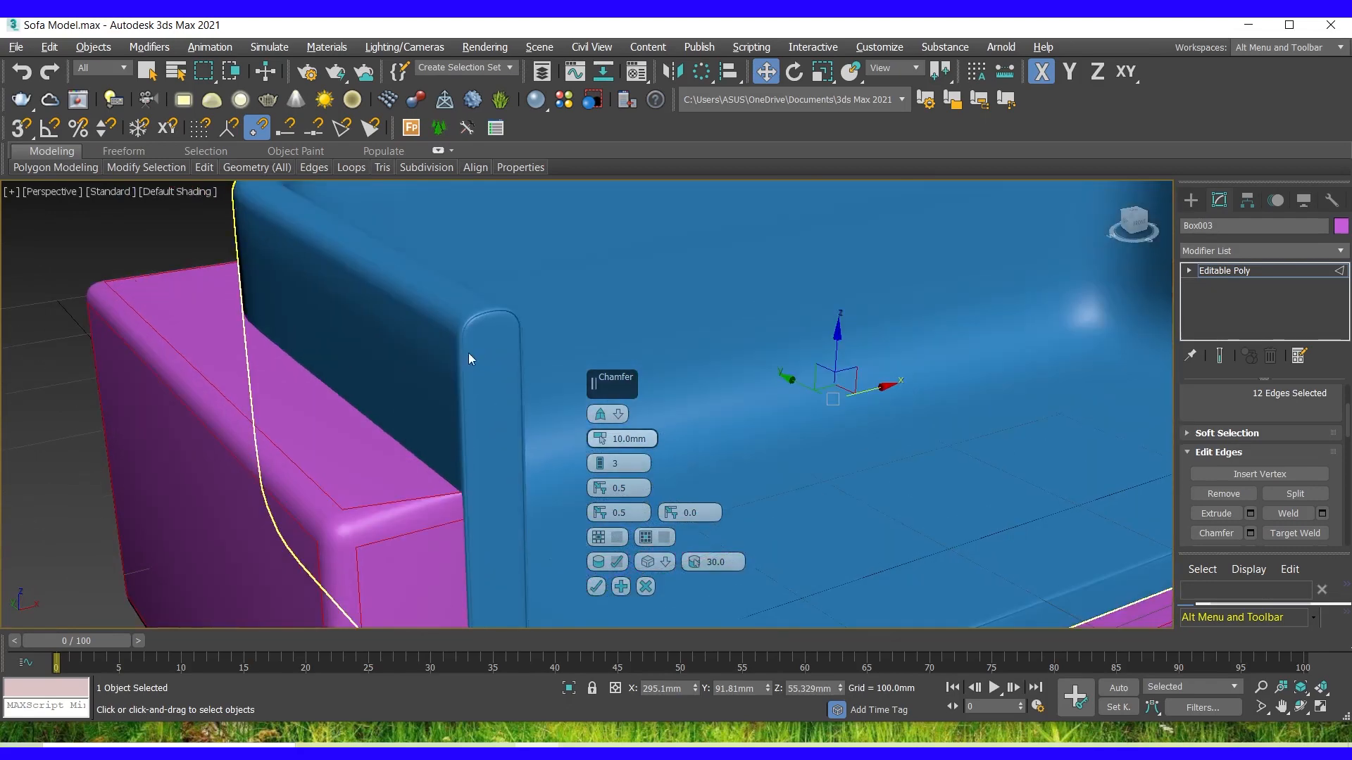
{"action": "left_click", "coordinate": [595, 587]}
{"action": "scroll", "coordinate": [263, 361], "scroll_direction": "down", "scroll_amount": 5}
{"action": "left_click", "coordinate": [597, 509]}
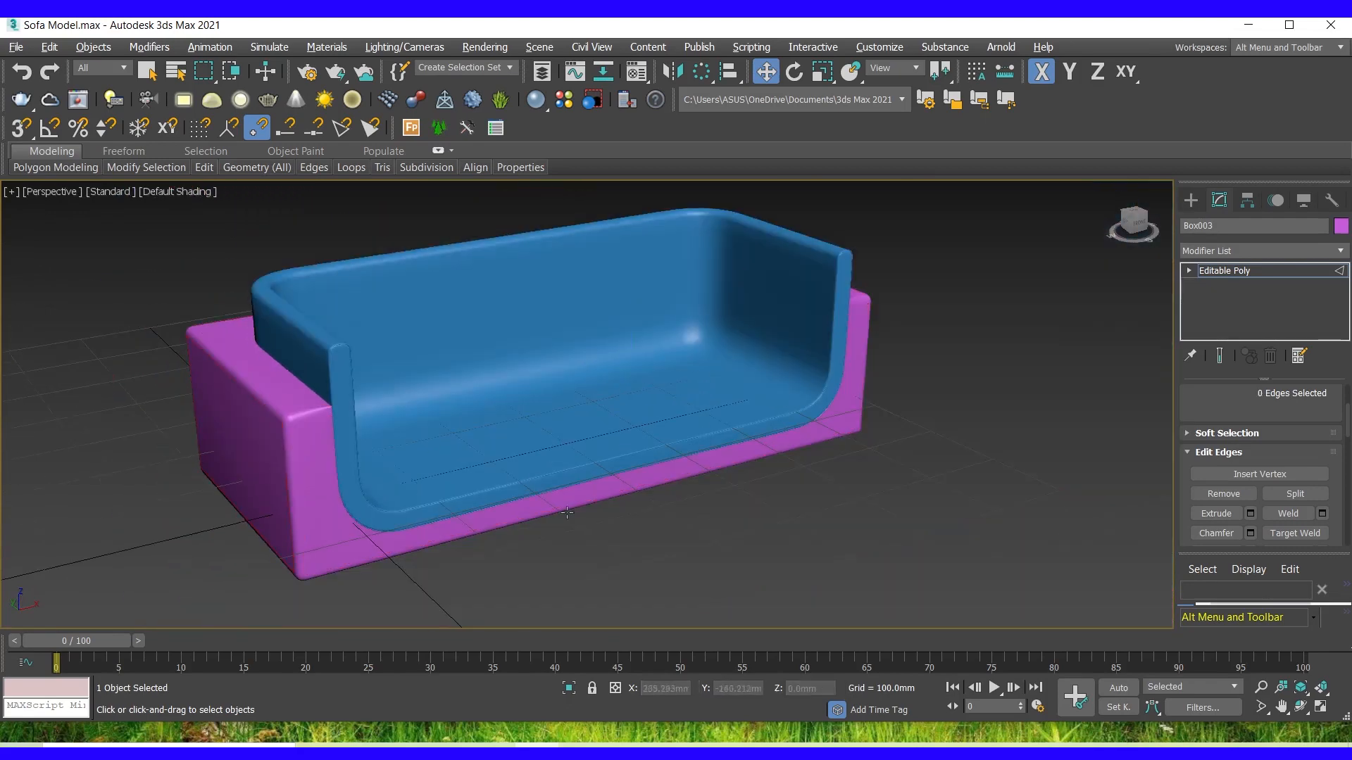
{"action": "left_click", "coordinate": [290, 428]}
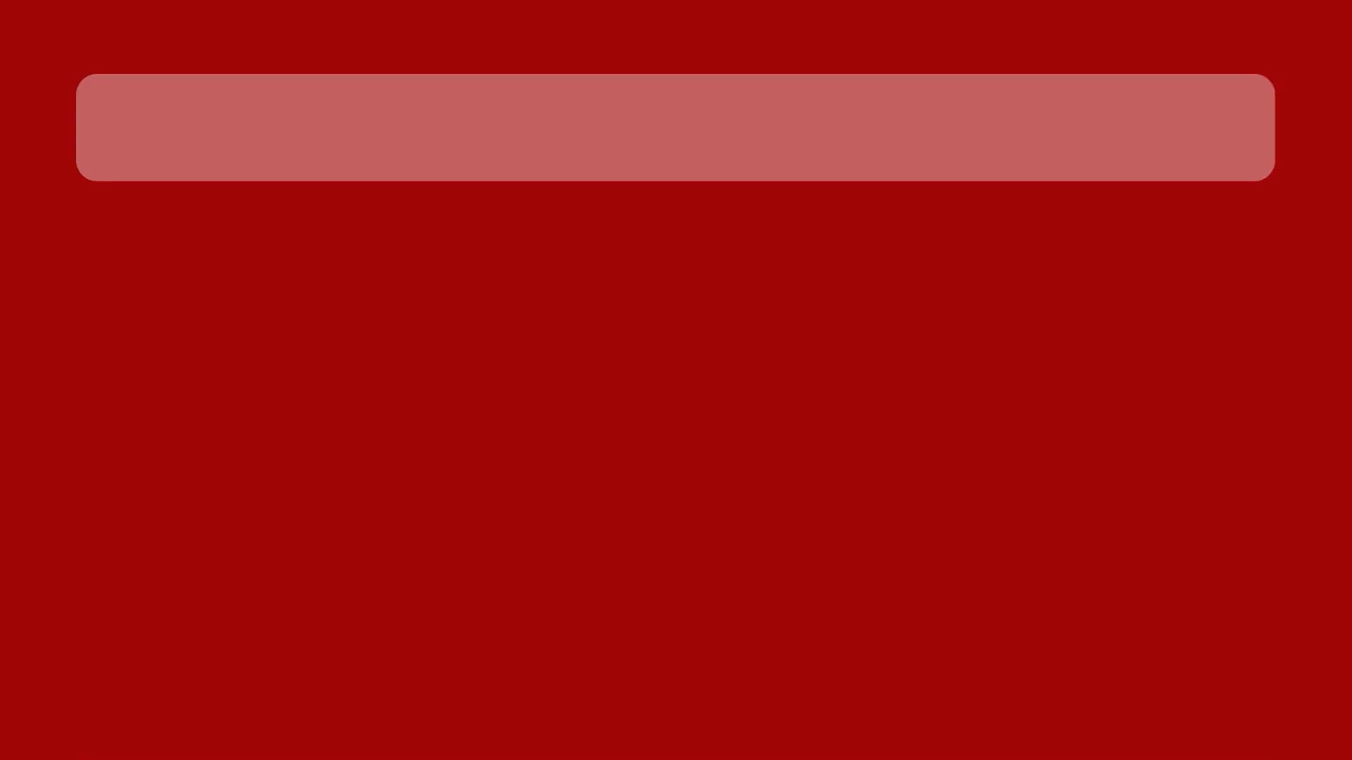